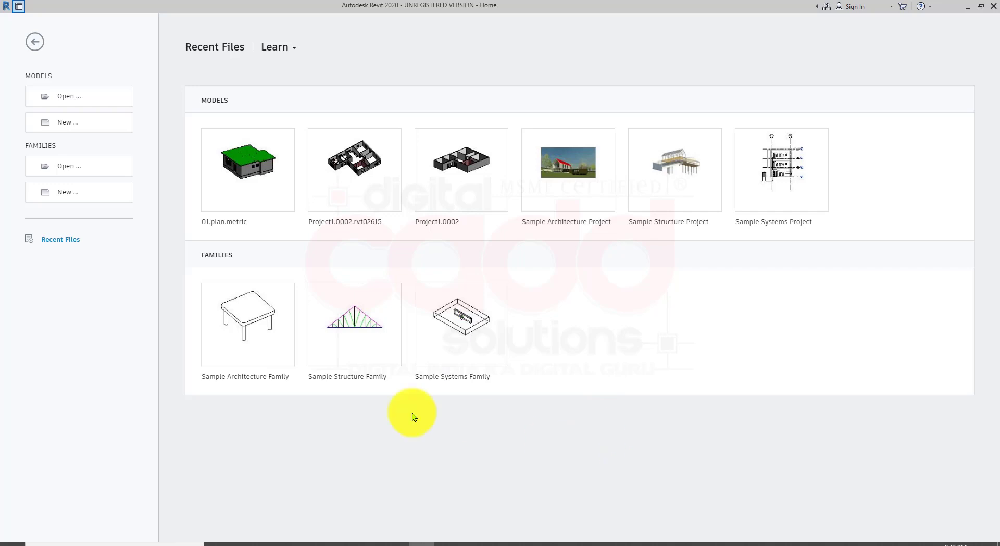
- Open the recent model 01.plan.metric
click(237, 159)
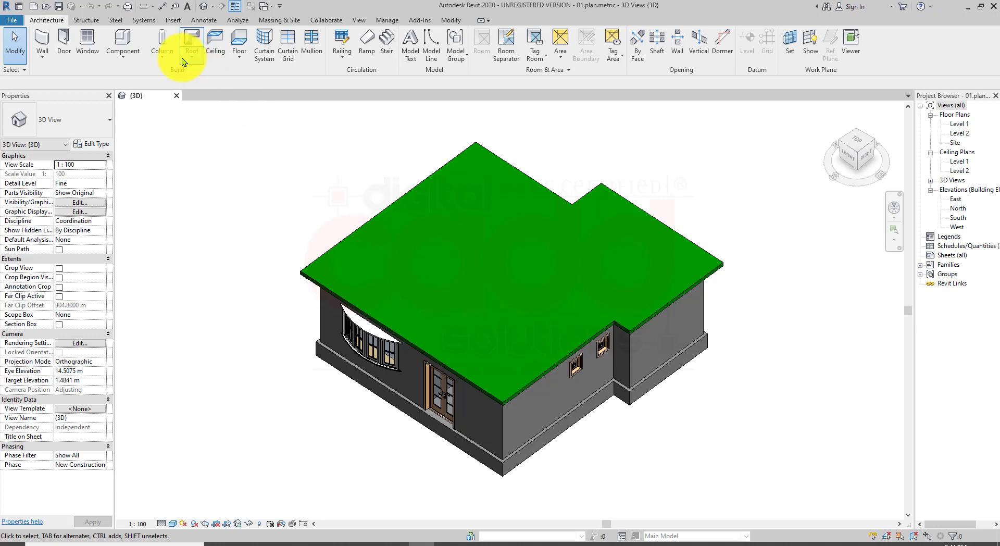
click(160, 60)
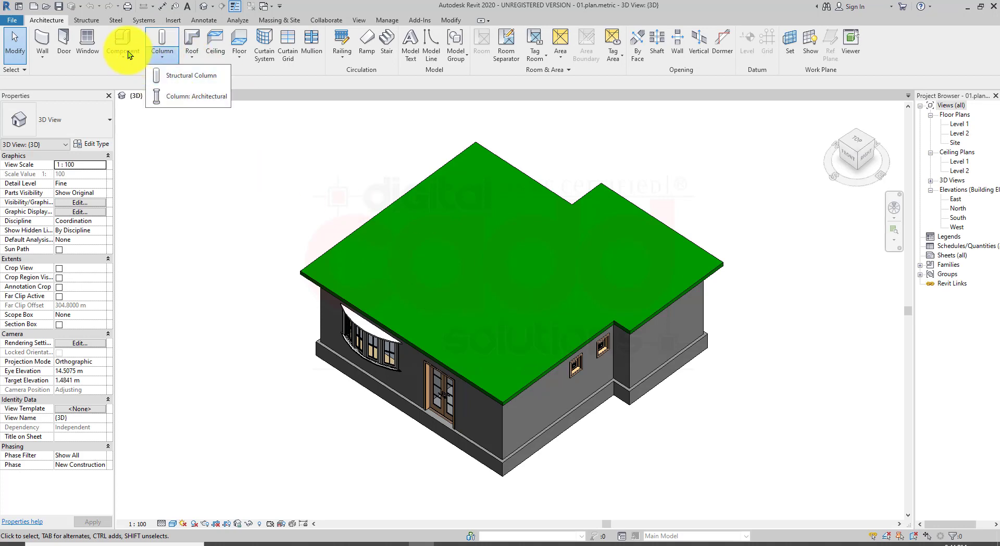
click(198, 54)
click(198, 54)
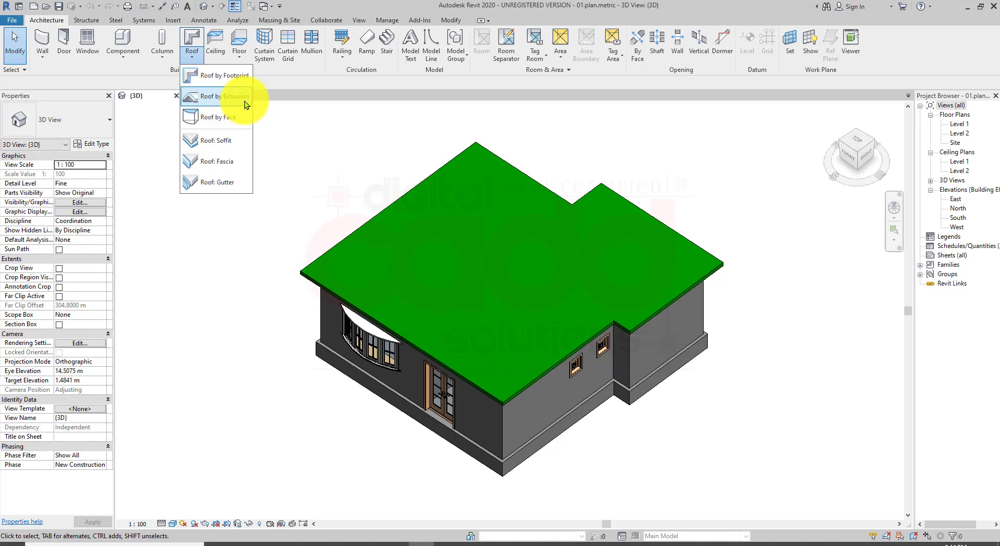
click(326, 136)
click(198, 59)
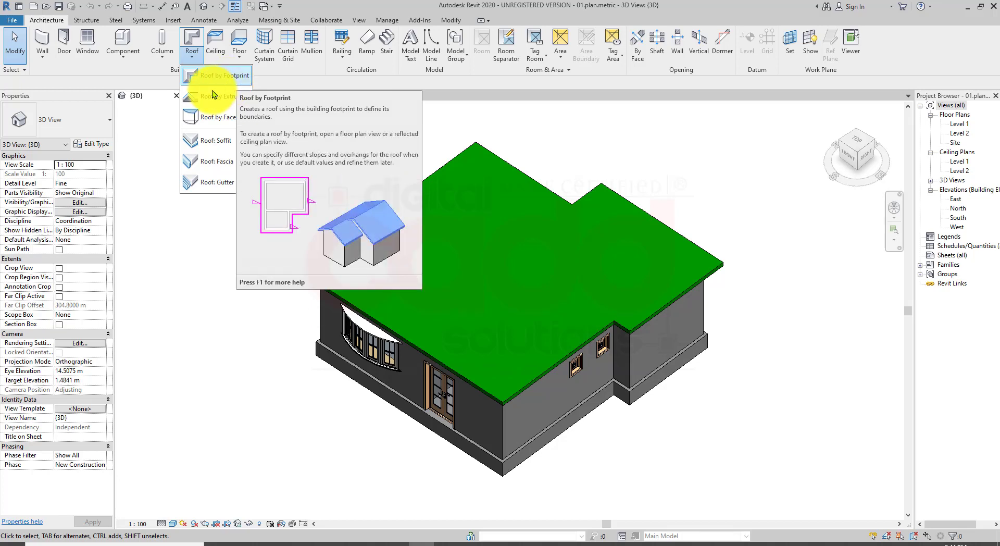
click(306, 208)
- Edit the roof's footprint in the Level 1 floor plan, make all its boundary lines slope-defining, and finish the sketch
scroll(268, 258, down, 1)
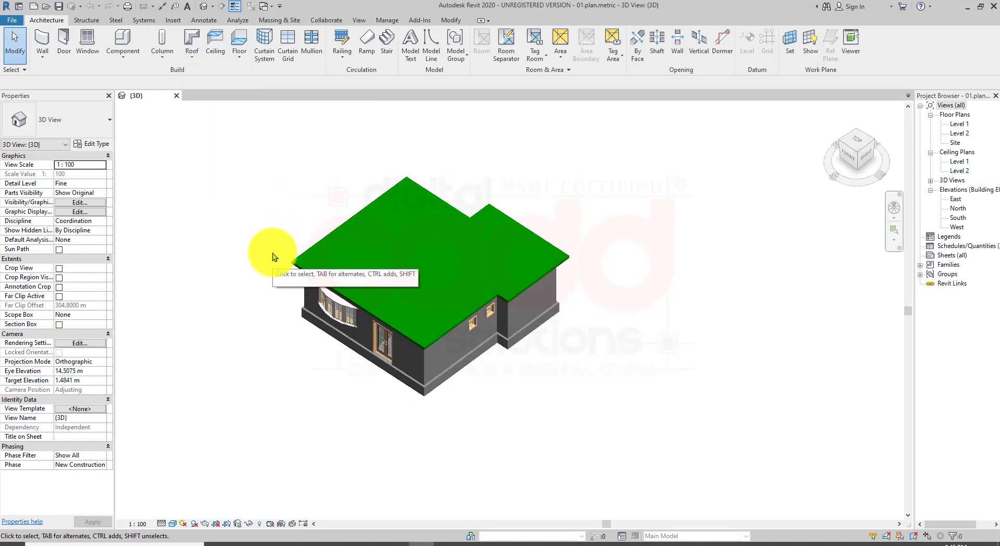
scroll(843, 327, up, 1)
scroll(376, 212, down, 2)
scroll(617, 252, up, 1)
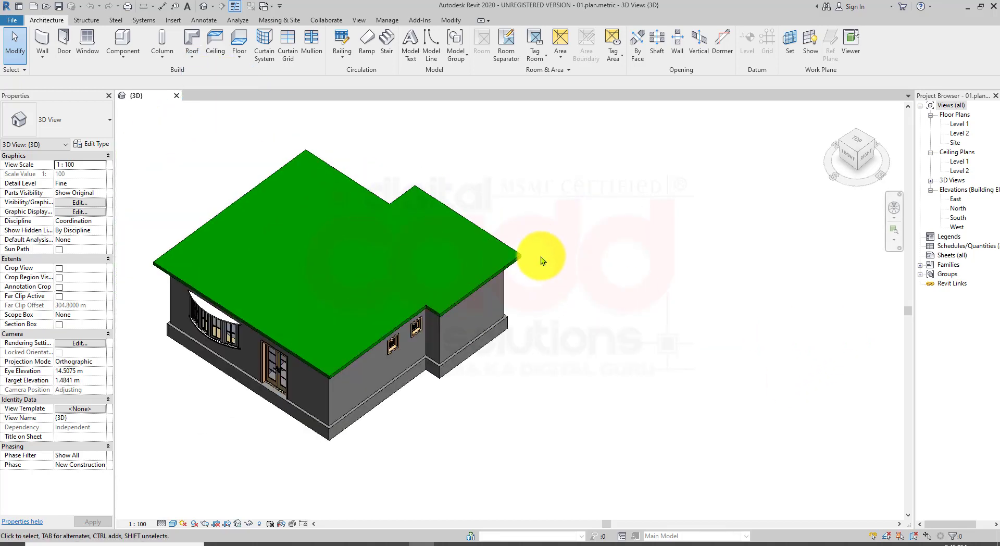
click(516, 254)
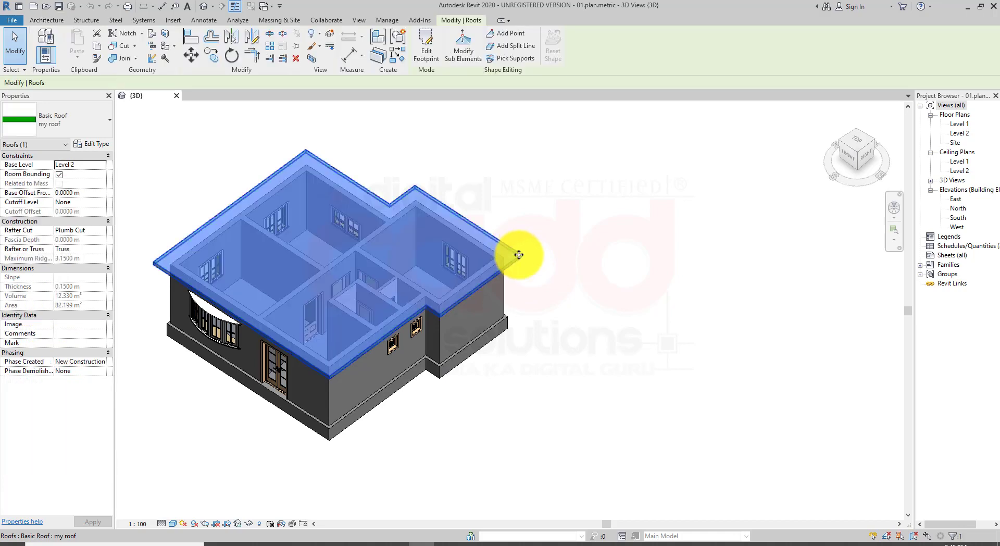
click(420, 55)
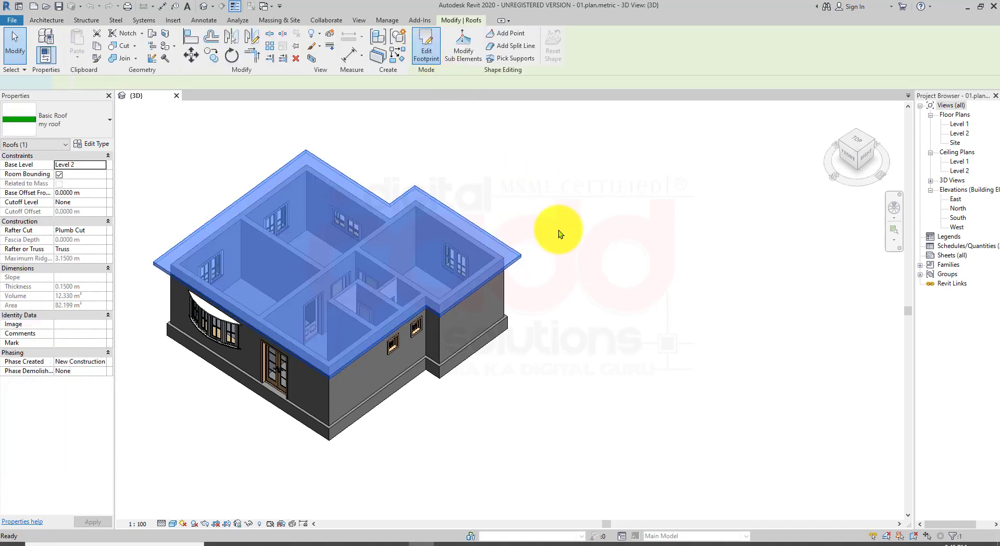
double_click(956, 126)
scroll(364, 359, up, 4)
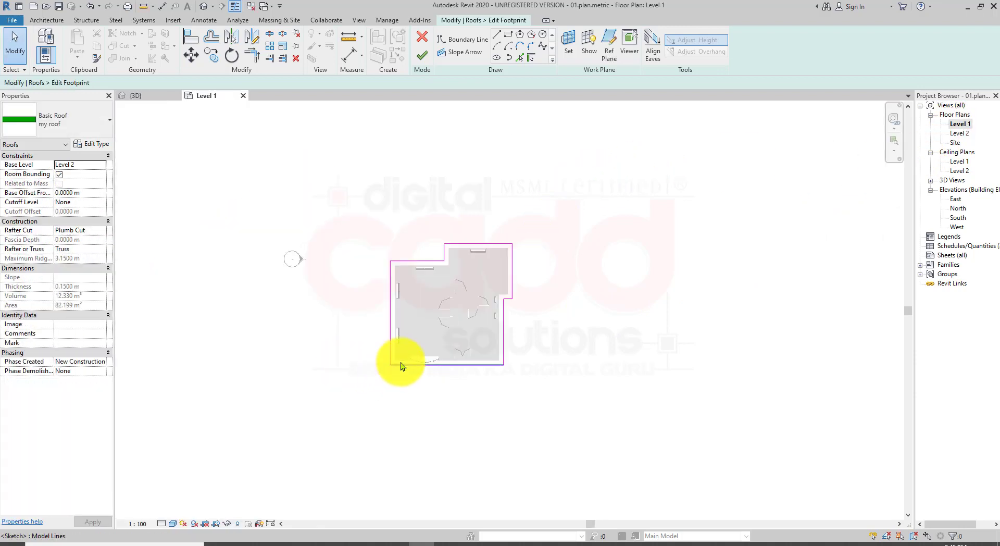
drag(677, 135, 286, 422)
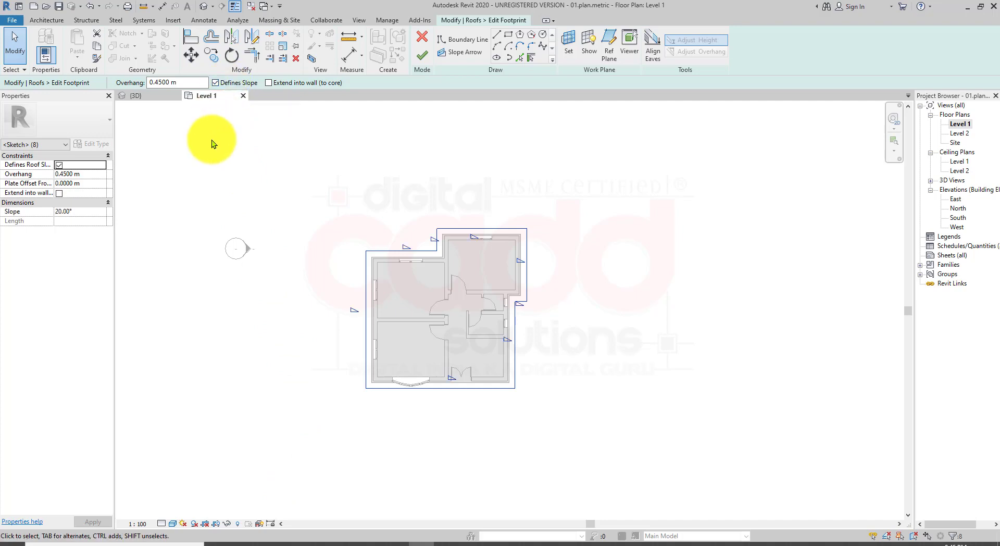
click(422, 55)
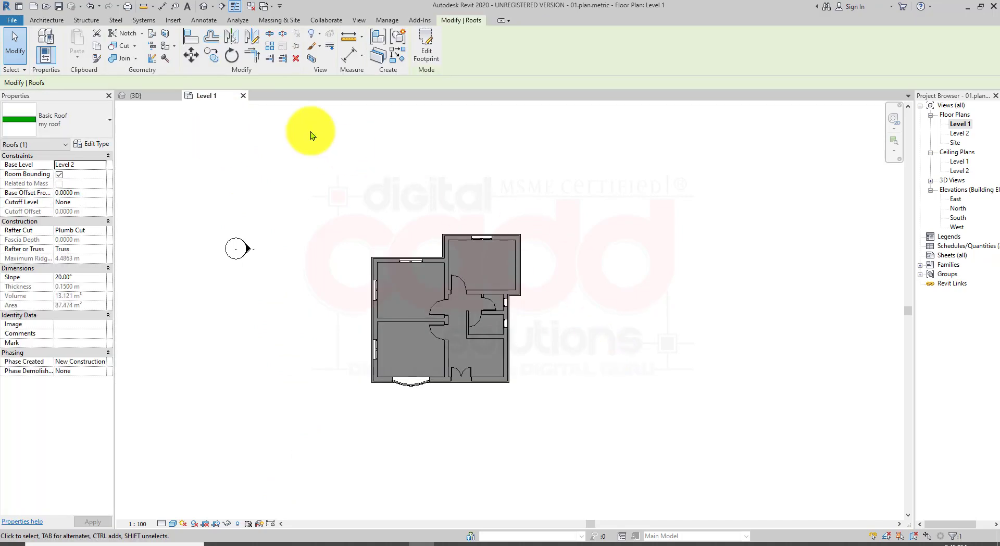
- Inspect the sloped roof from the front and back in the default 3D view
click(204, 7)
key(Escape)
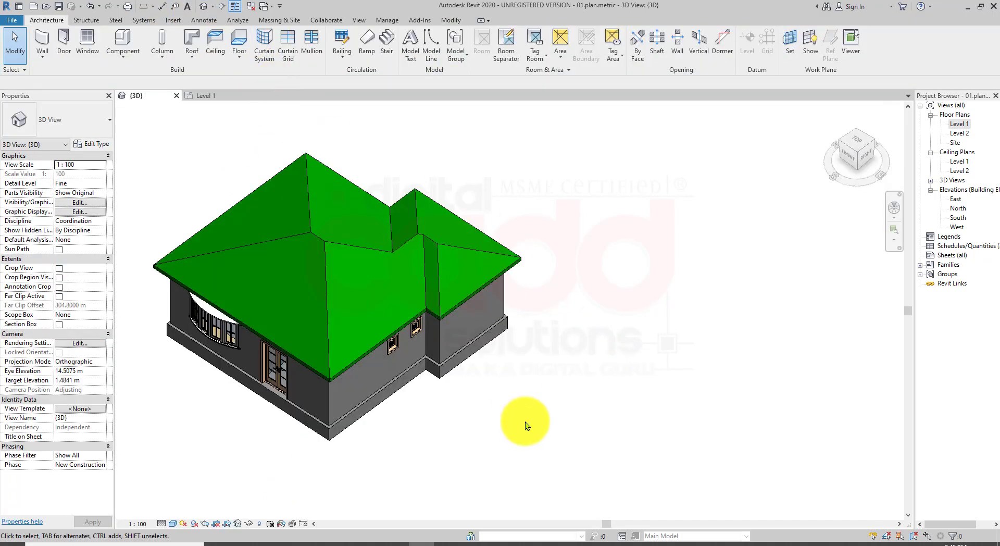
scroll(526, 419, up, 3)
shift+middle_drag(533, 351, 664, 389)
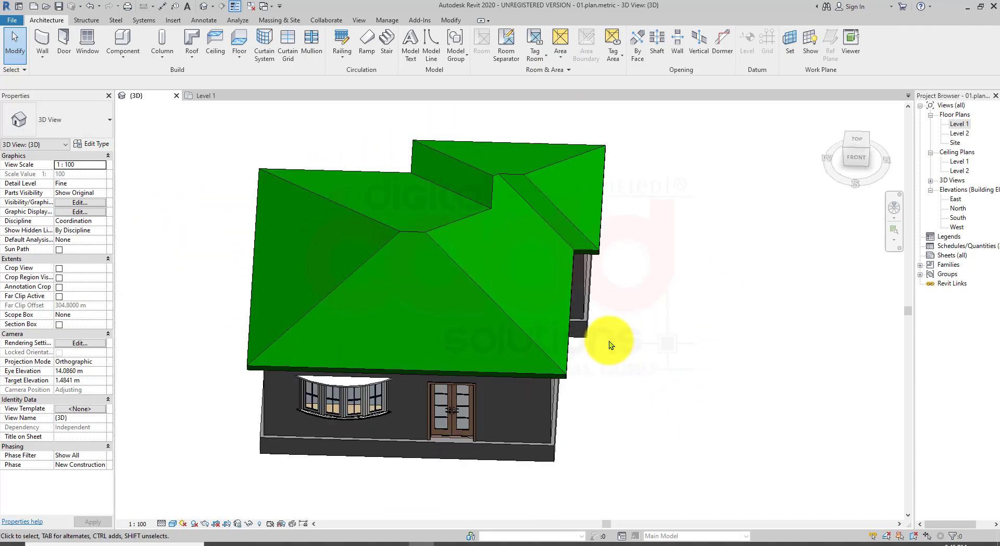
shift+middle_drag(607, 338, 435, 380)
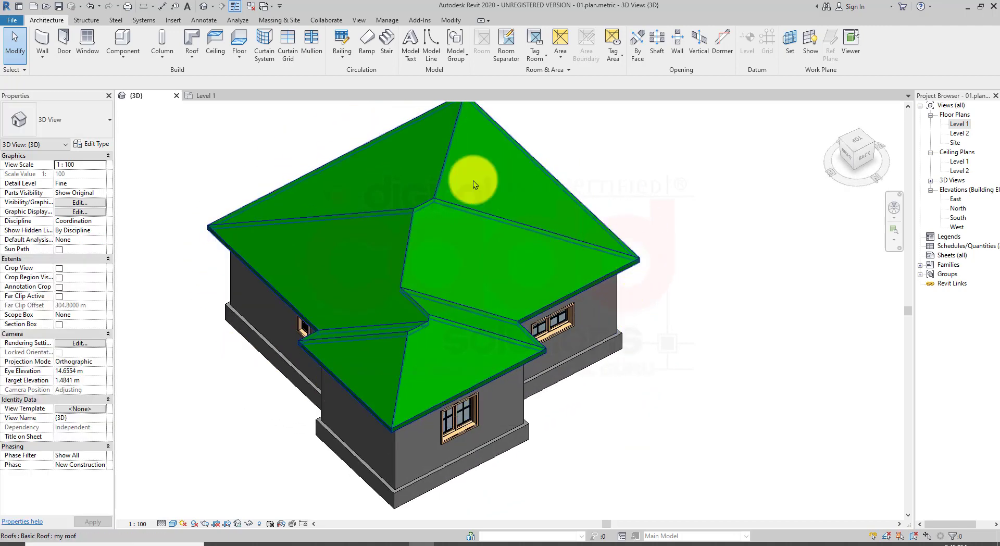
middle_drag(590, 286, 585, 328)
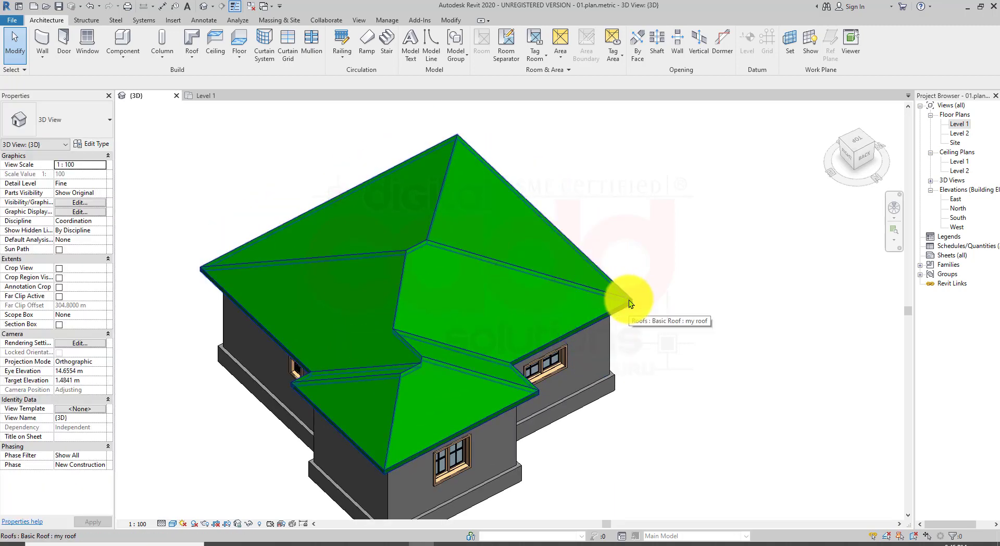
- Edit the roof footprint in Level 1, remove slope definition from the north-east wing's east and west edges, and finish the sketch
click(628, 299)
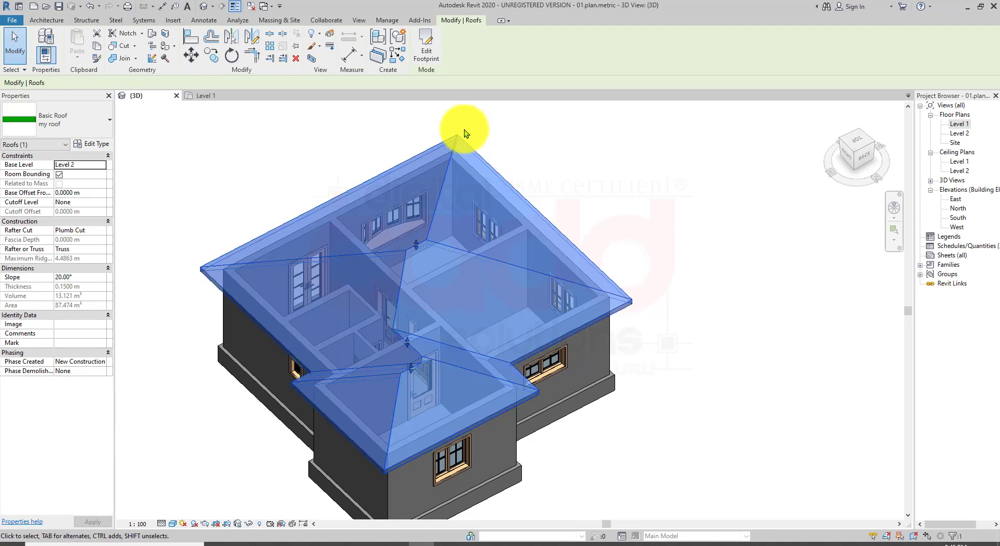
click(426, 53)
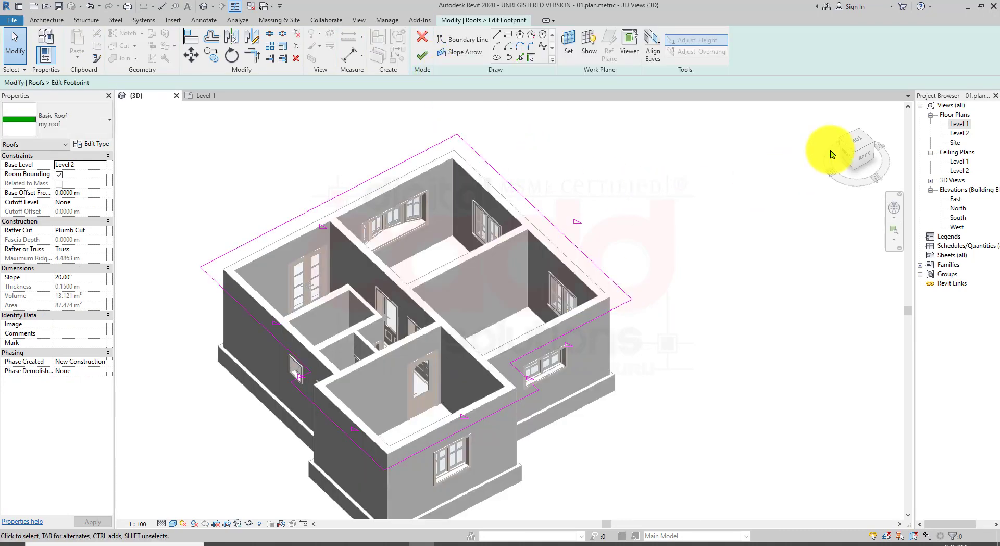
double_click(957, 126)
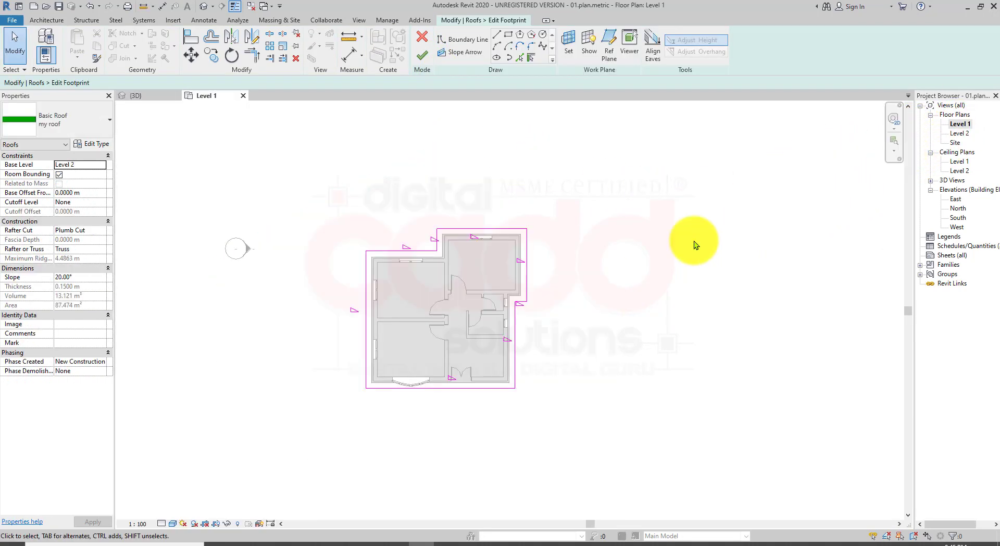
scroll(476, 390, up, 2)
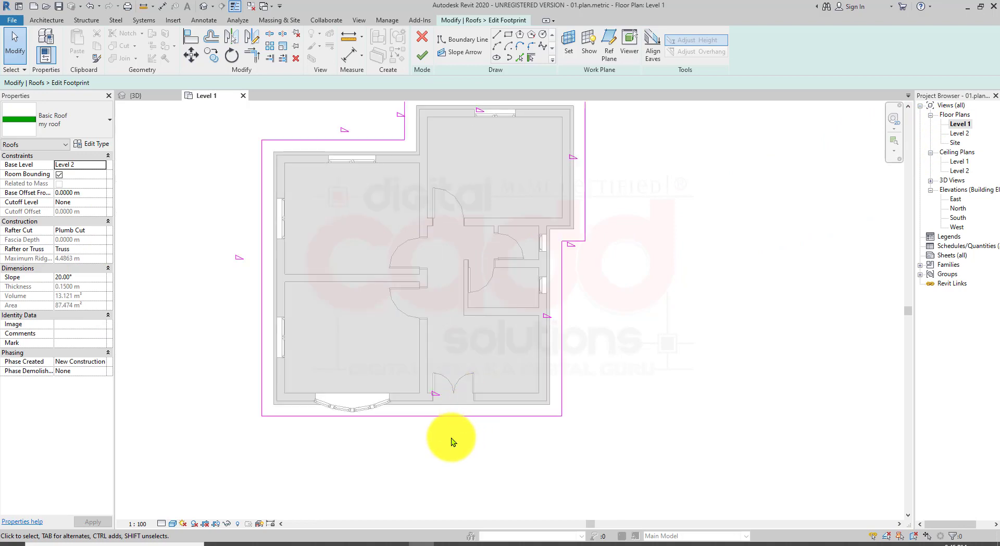
middle_drag(599, 324, 591, 423)
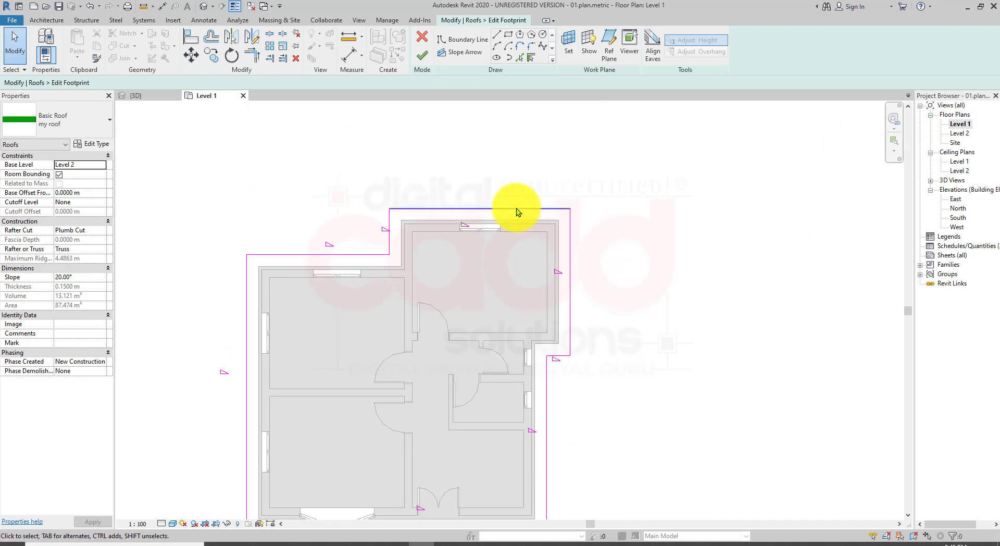
click(570, 235)
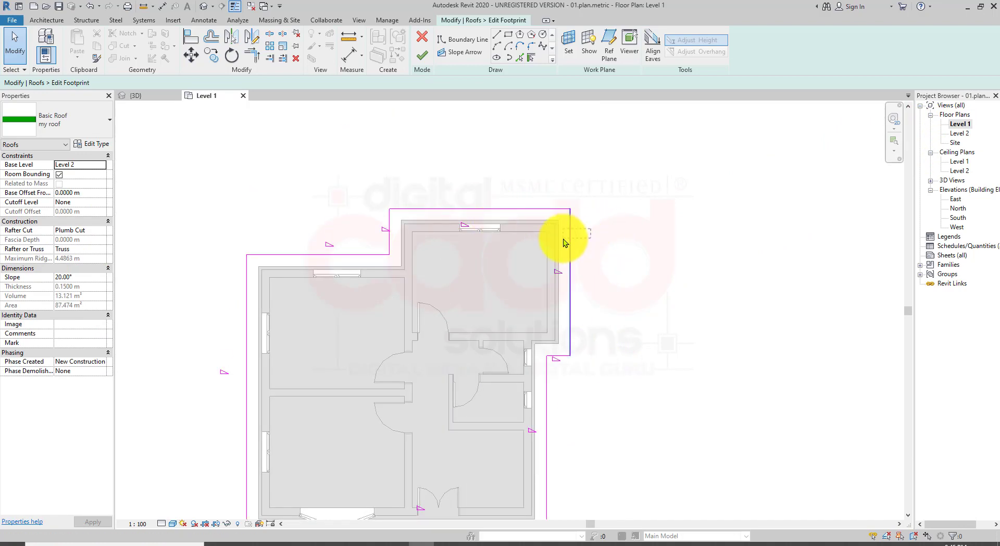
ctrl+click(389, 226)
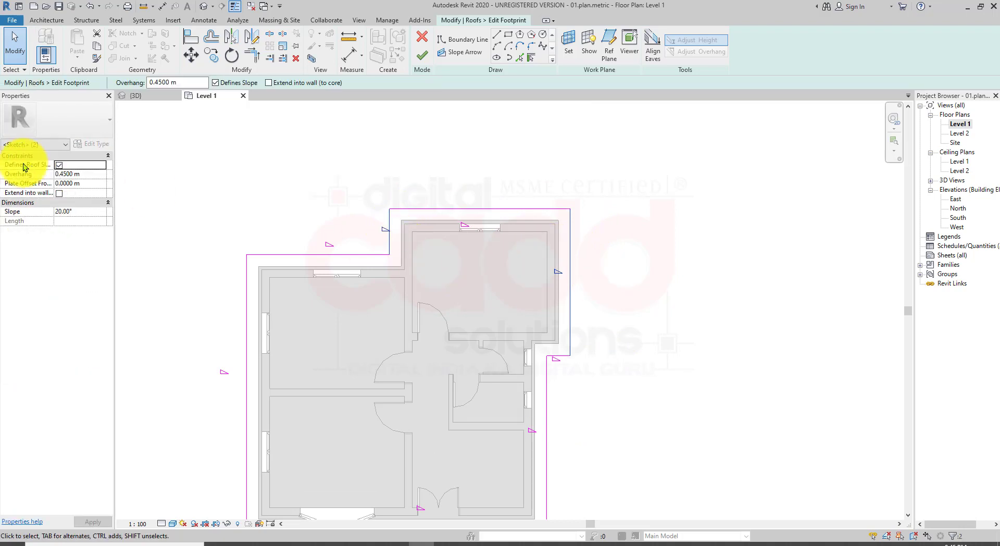
click(240, 82)
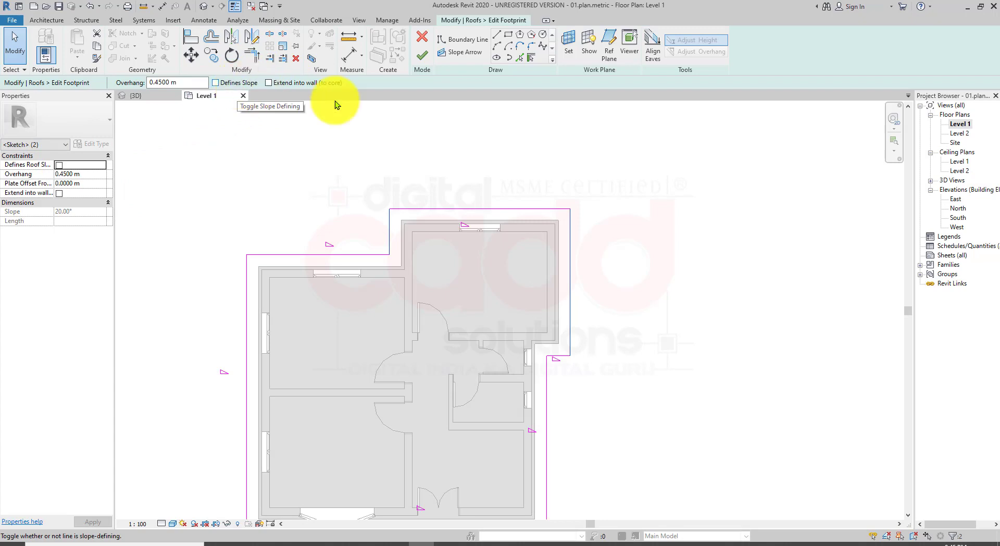
click(421, 54)
click(610, 182)
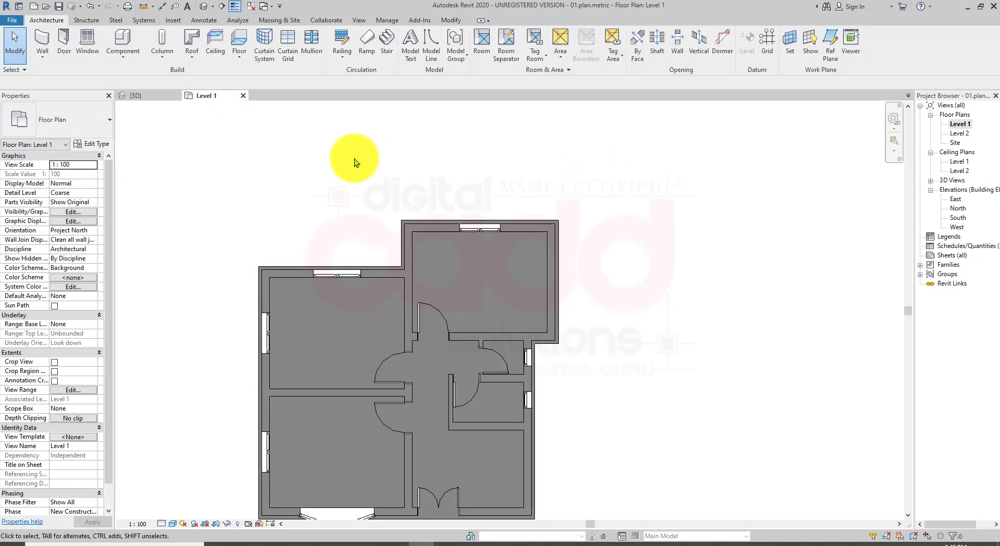
- Examine the roof's gable end and the openings above the walls from several sides in the default 3D view
click(203, 6)
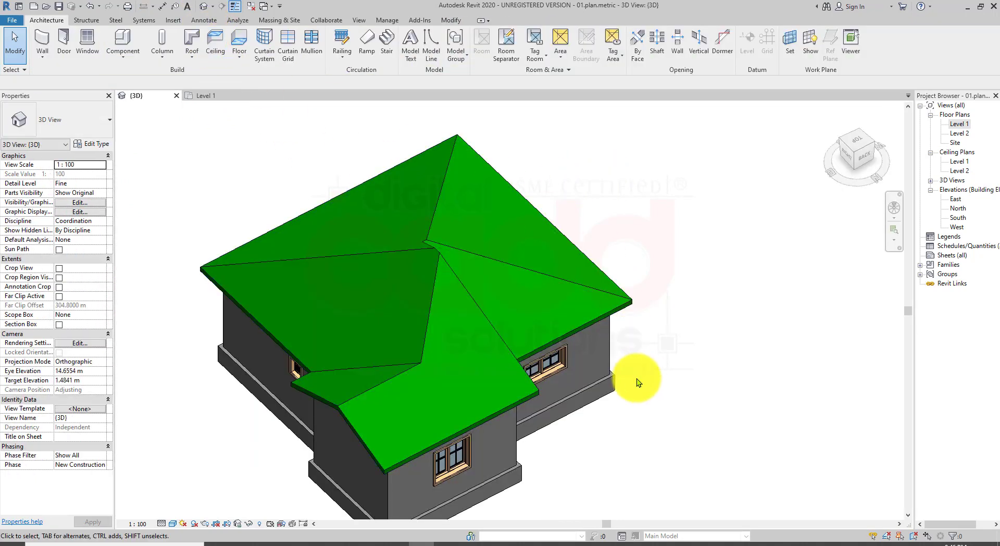
shift+middle_drag(636, 377, 729, 274)
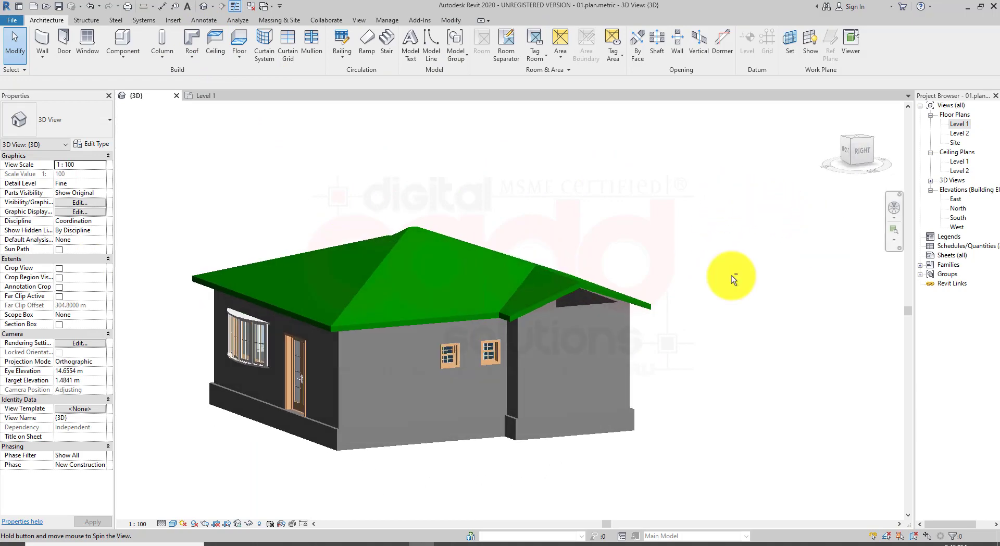
scroll(595, 338, up, 3)
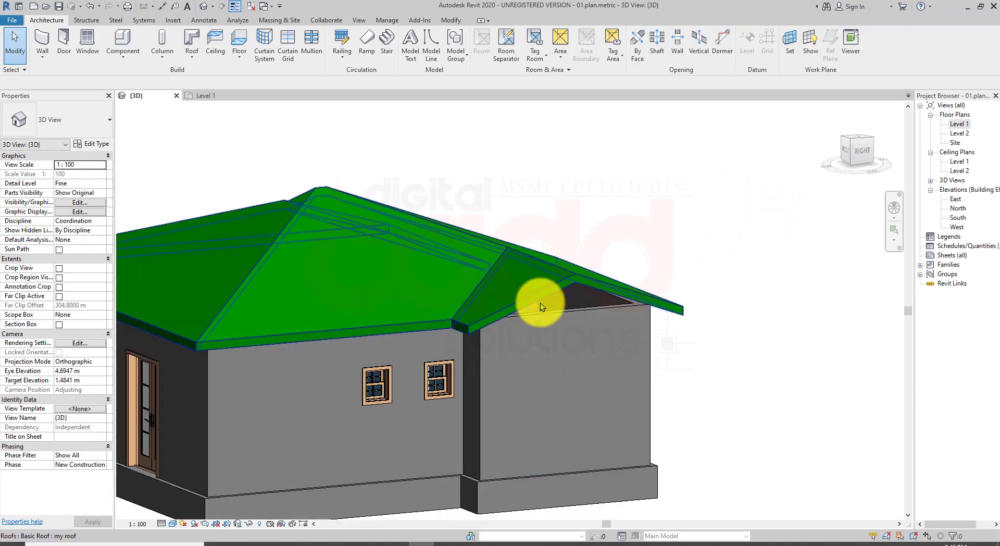
shift+middle_drag(652, 390, 451, 353)
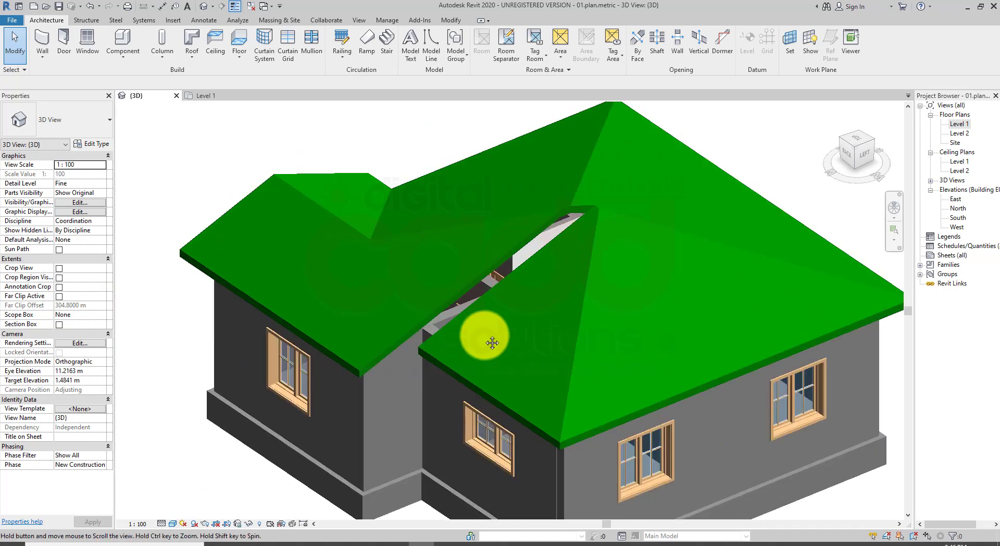
middle_drag(487, 335, 523, 330)
scroll(682, 218, down, 3)
shift+middle_drag(682, 218, 397, 407)
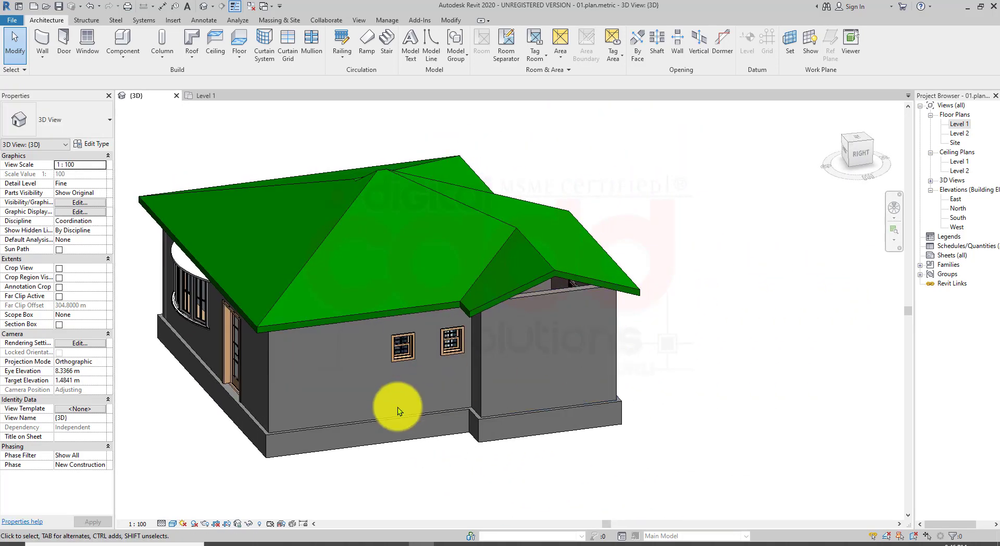
- Select the whole chain of connected exterior walls and attach their tops to the roof
click(272, 407)
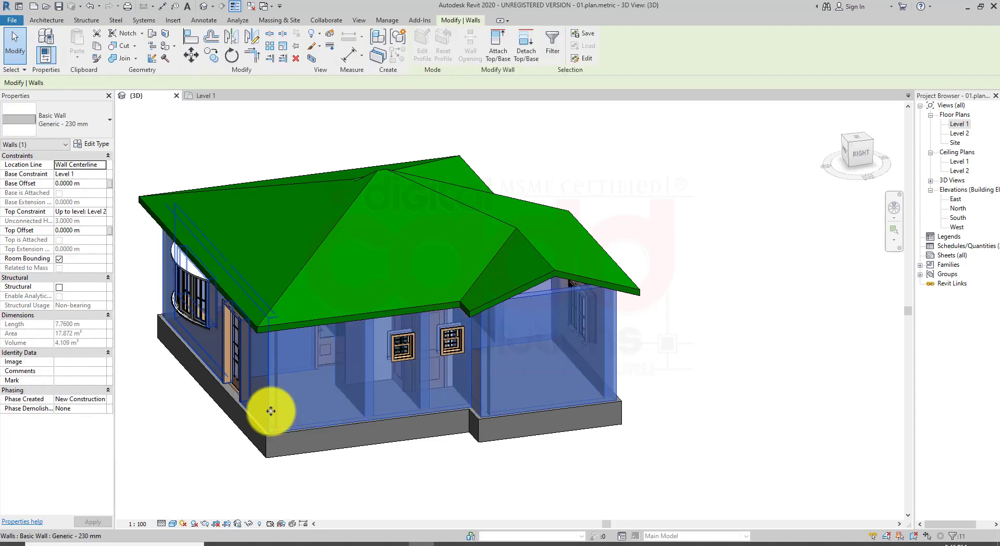
key(Tab)
click(271, 410)
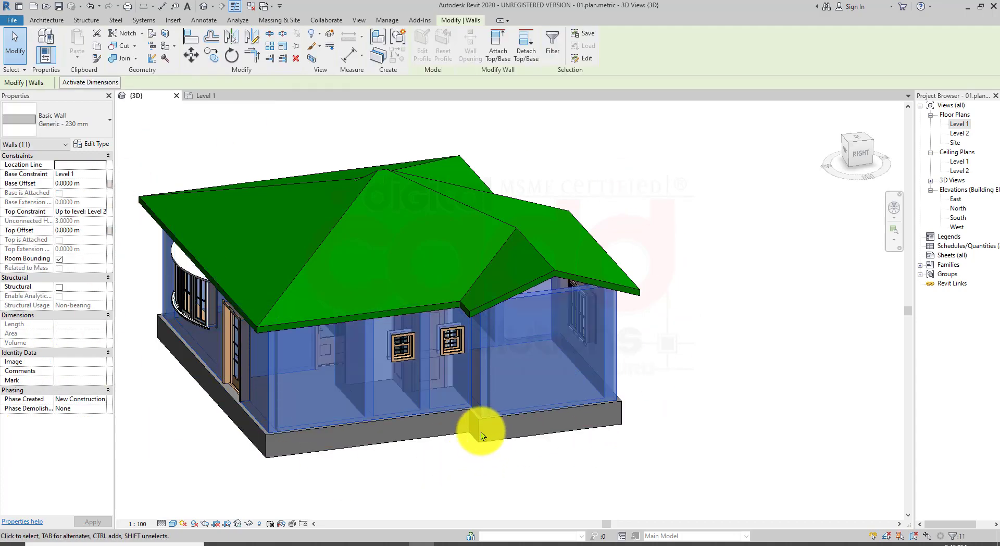
shift+middle_drag(480, 431, 73, 411)
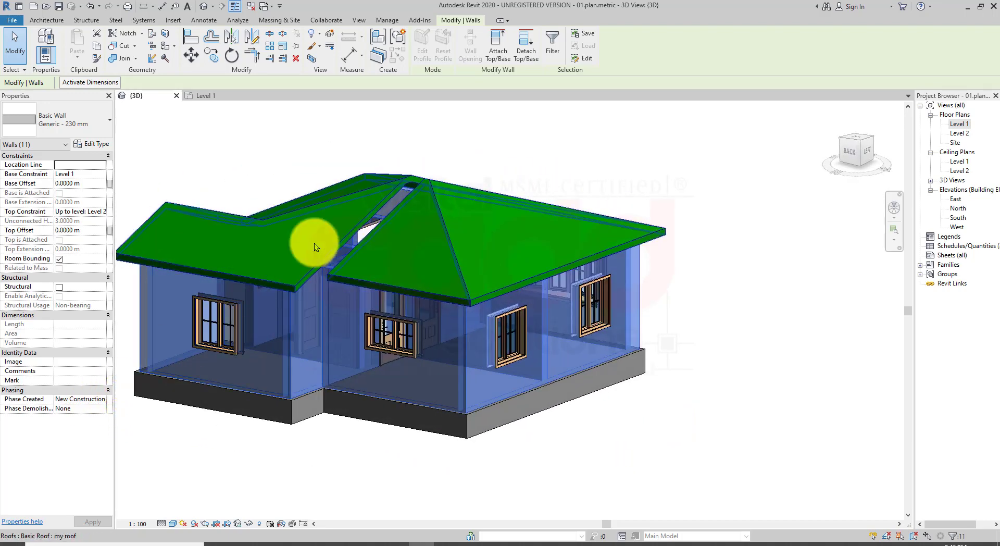
click(495, 55)
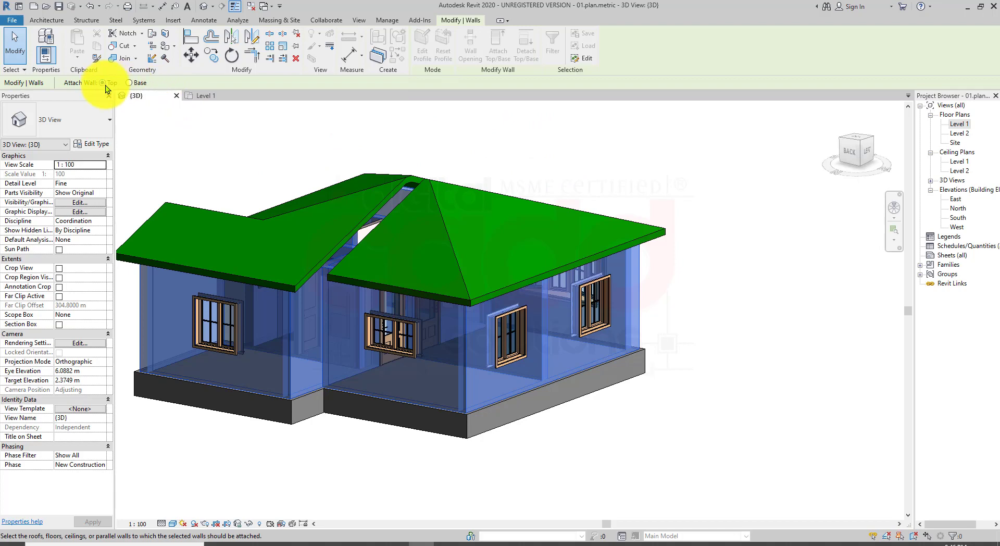
click(660, 235)
click(724, 288)
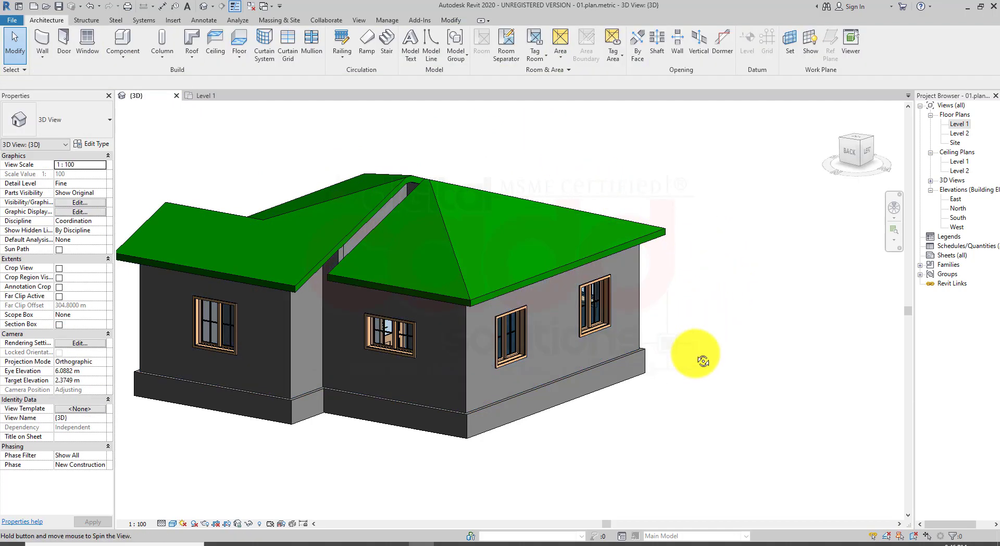
- Examine the gap between the roof slopes and the exposed wall tops from several sides in the 3D view
shift+middle_drag(698, 359, 670, 375)
scroll(364, 218, up, 3)
scroll(531, 134, up, 4)
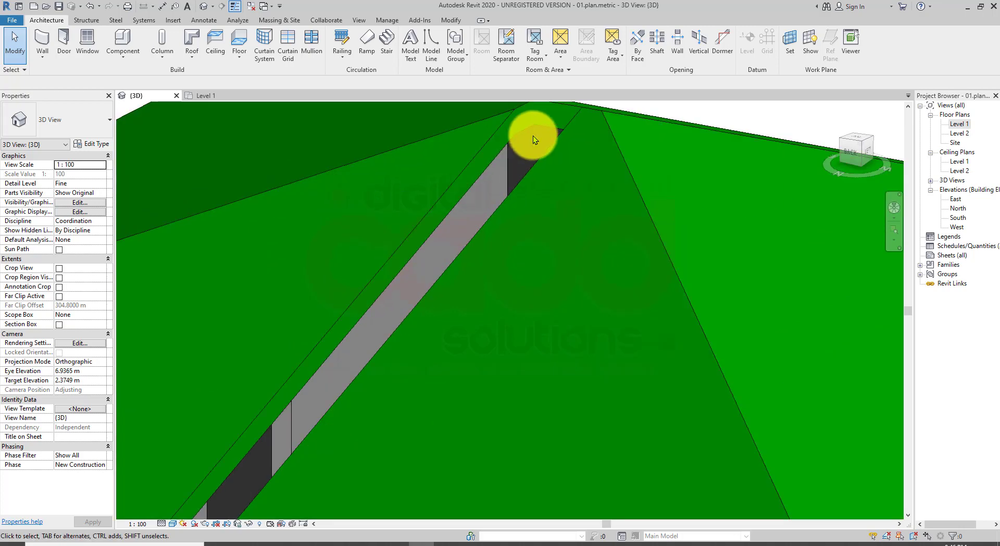
scroll(527, 156, down, 5)
shift+middle_drag(528, 150, 179, 94)
scroll(408, 232, up, 5)
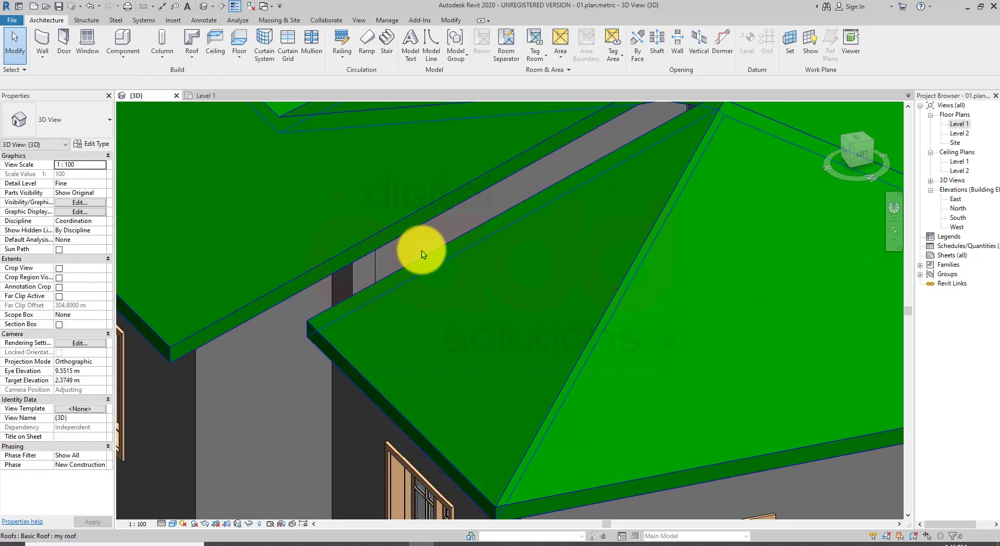
scroll(371, 253, down, 5)
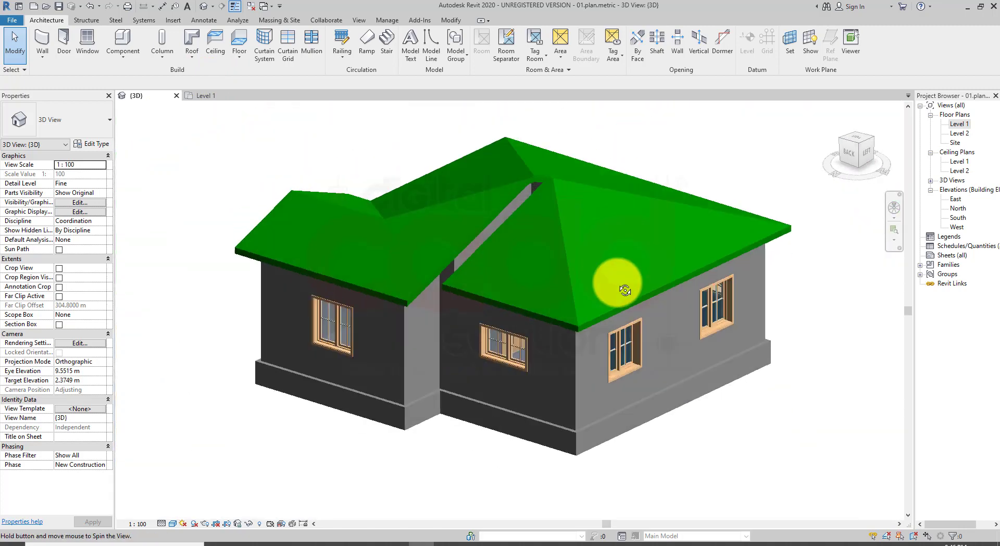
shift+middle_drag(676, 283, 602, 417)
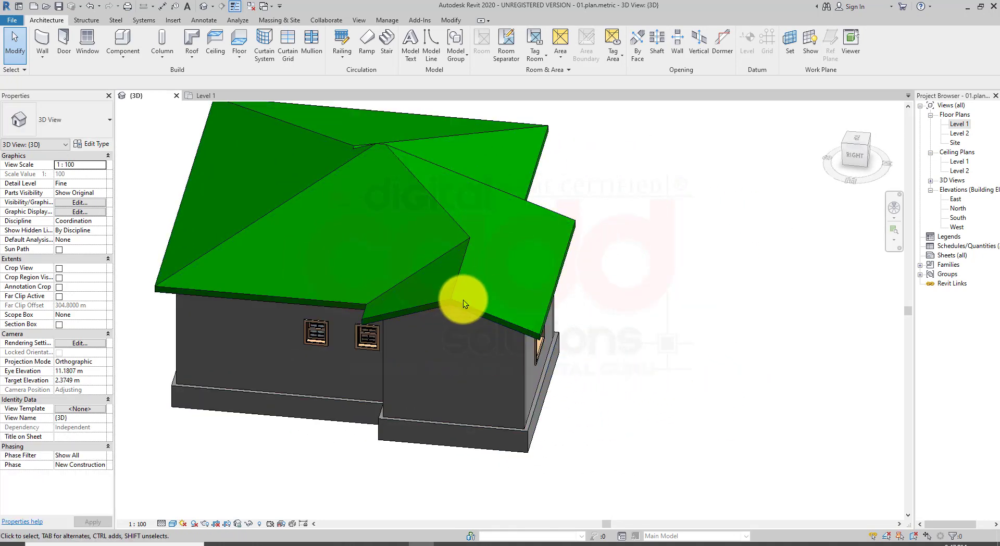
- Edit the roof footprint in Level 1, remove slope definition from the north-east wing's north edge, finish the sketch and check the roof in 3D
click(572, 234)
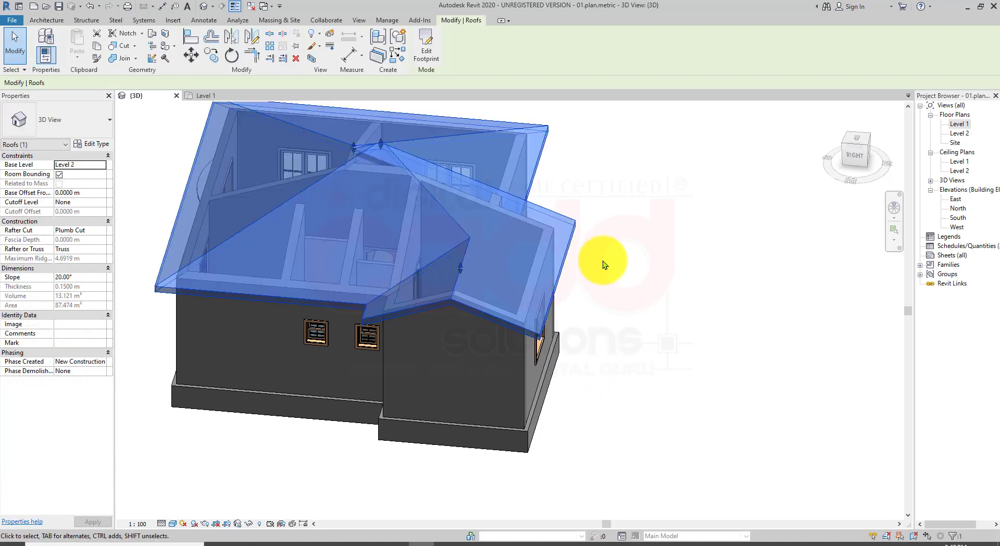
click(424, 48)
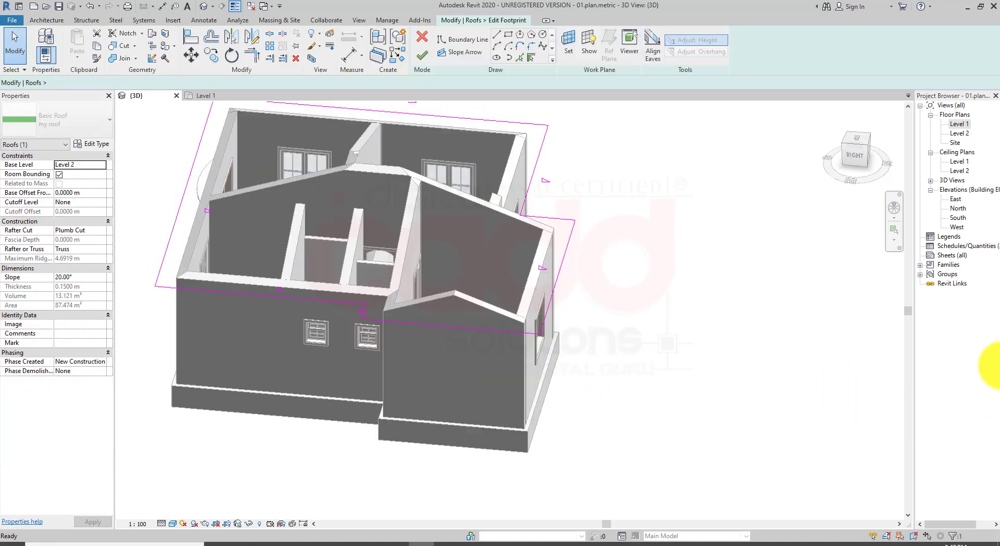
double_click(960, 123)
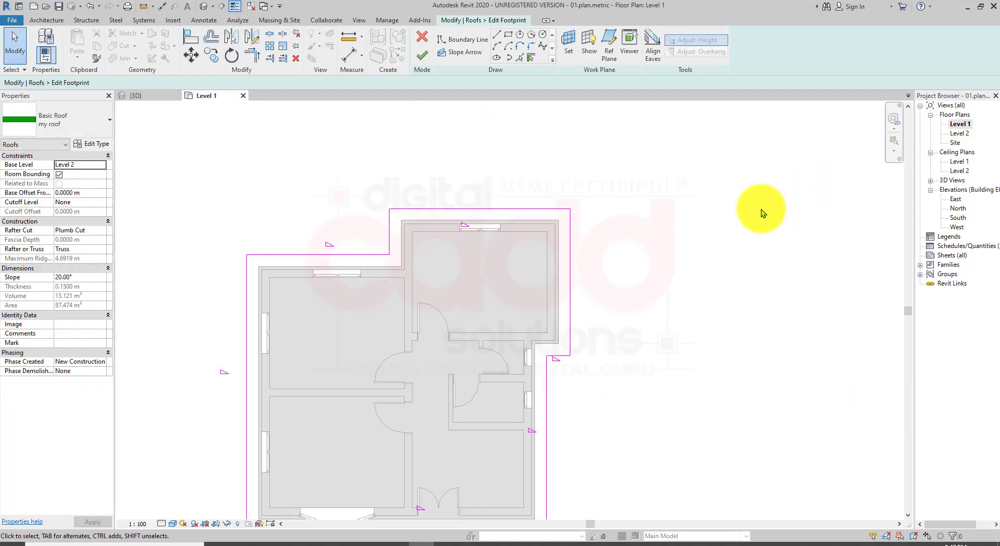
scroll(476, 198, up, 3)
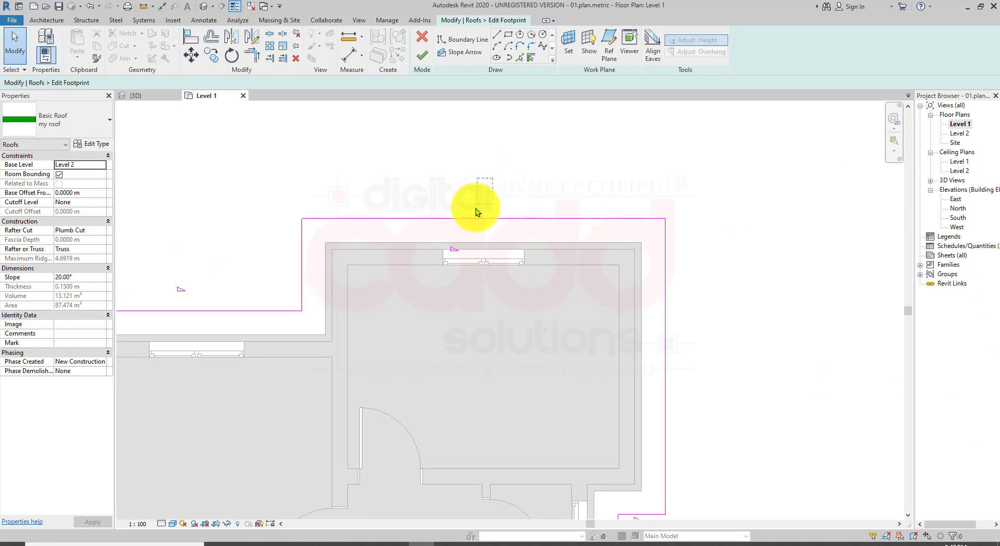
click(473, 216)
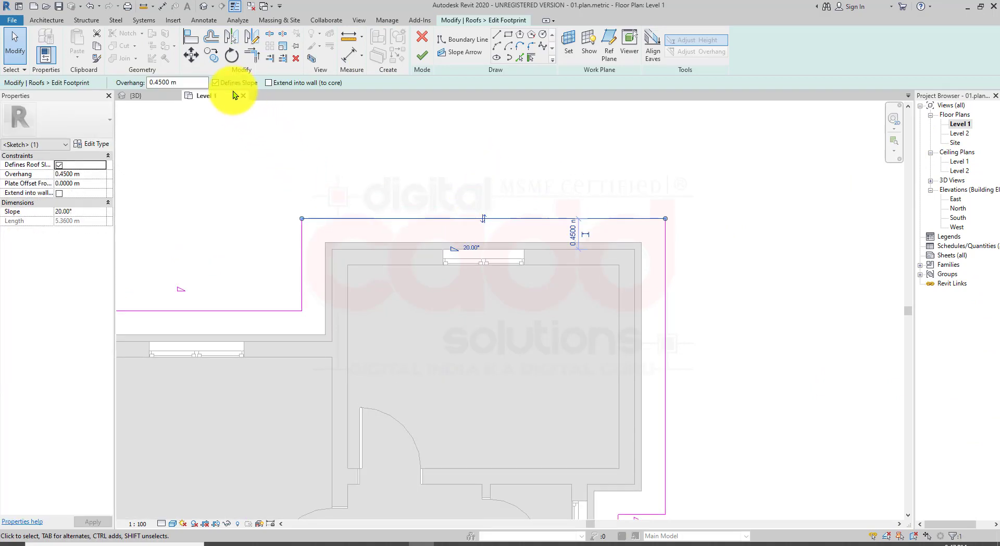
click(223, 82)
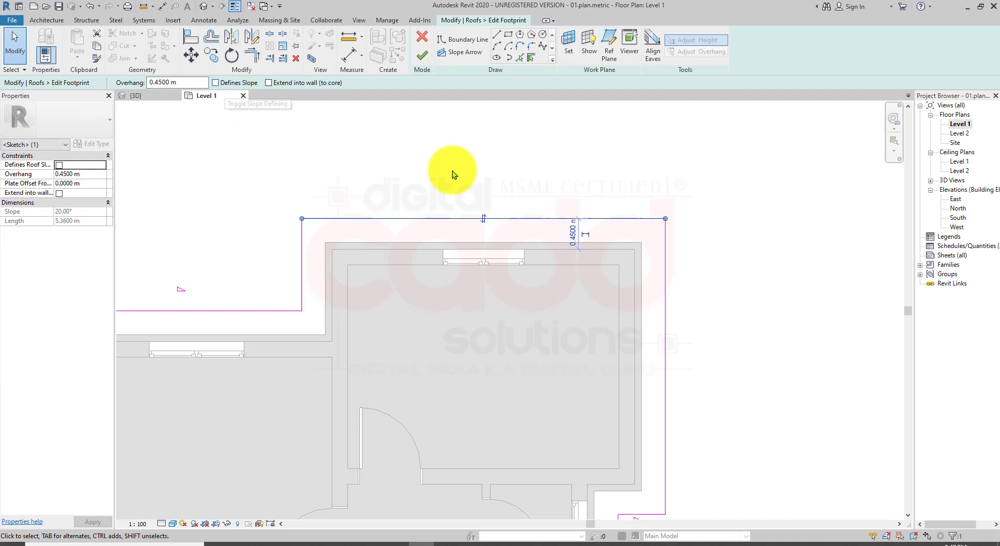
click(422, 54)
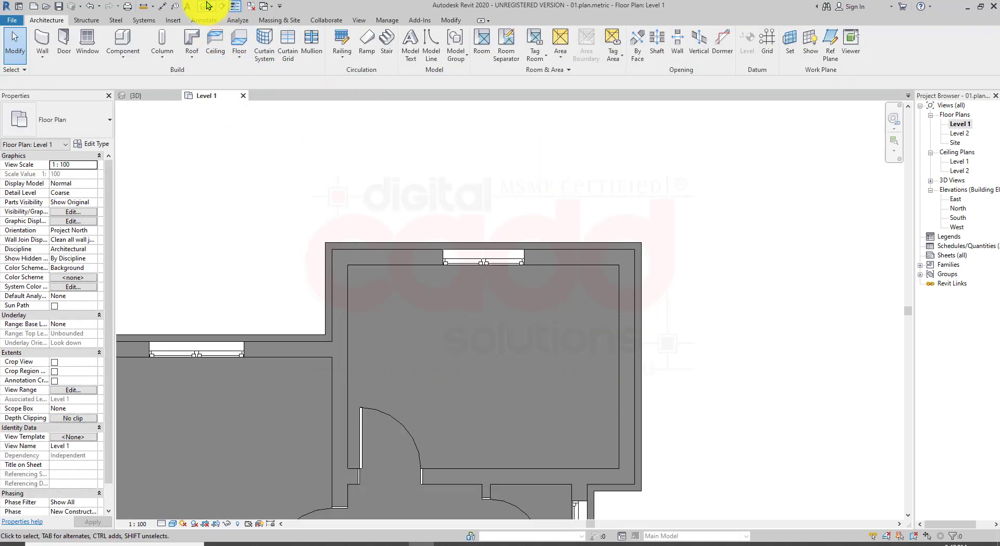
click(204, 6)
shift+middle_drag(609, 334, 419, 154)
shift+middle_drag(459, 194, 546, 334)
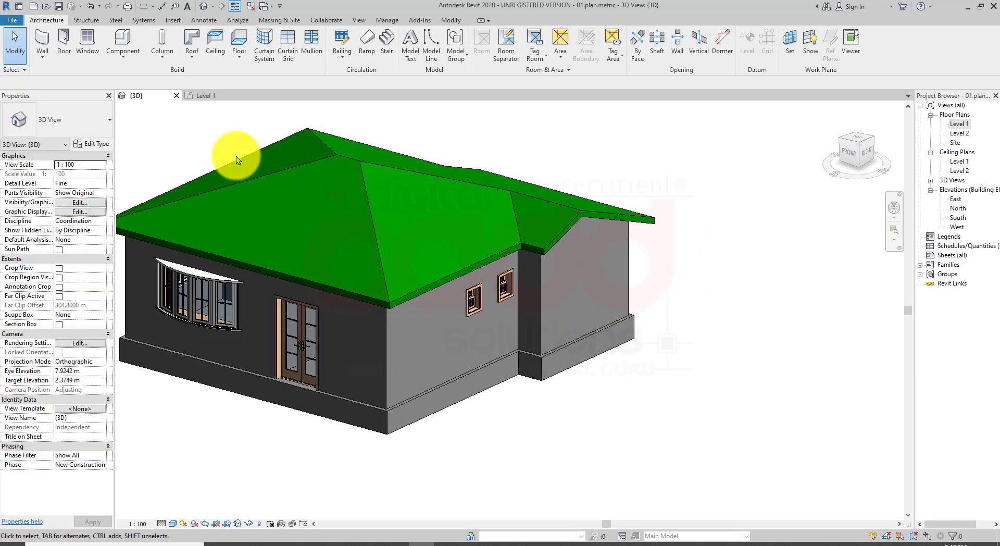
click(199, 54)
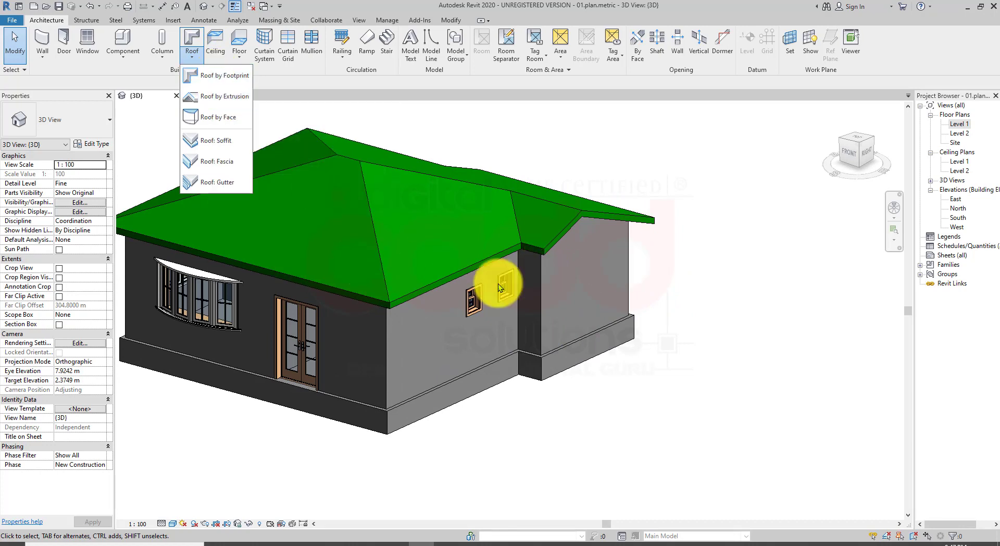
click(551, 424)
shift+middle_drag(445, 426, 663, 407)
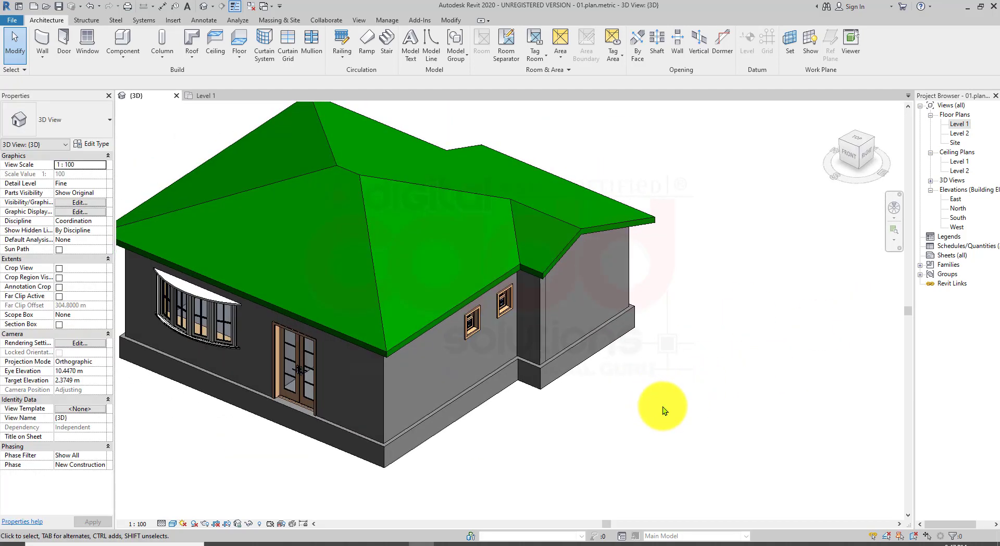
click(194, 52)
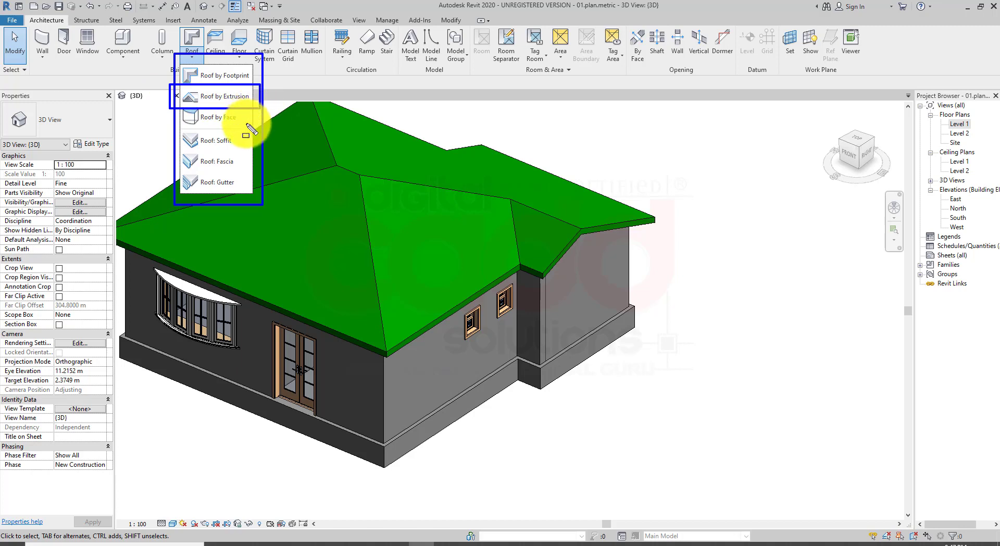
key(Escape)
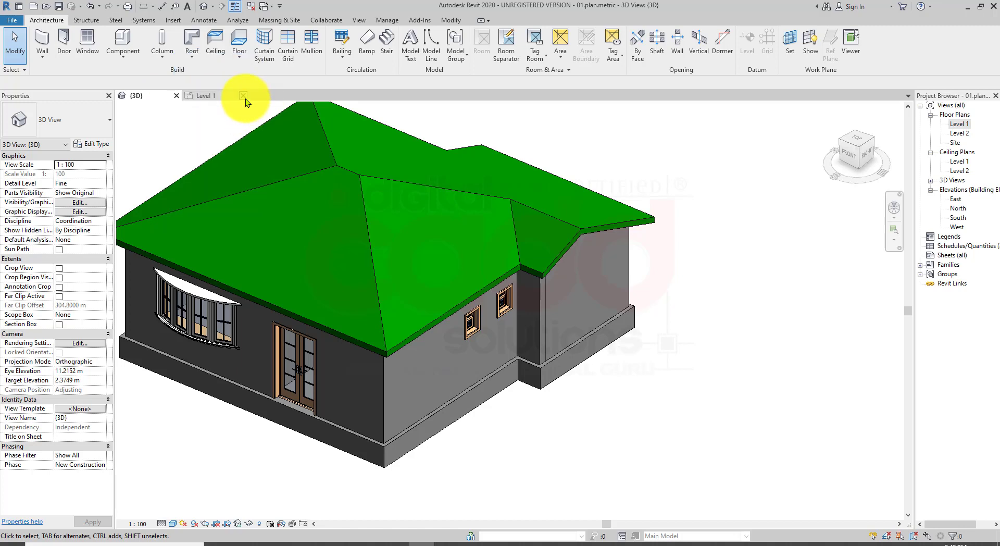
click(195, 58)
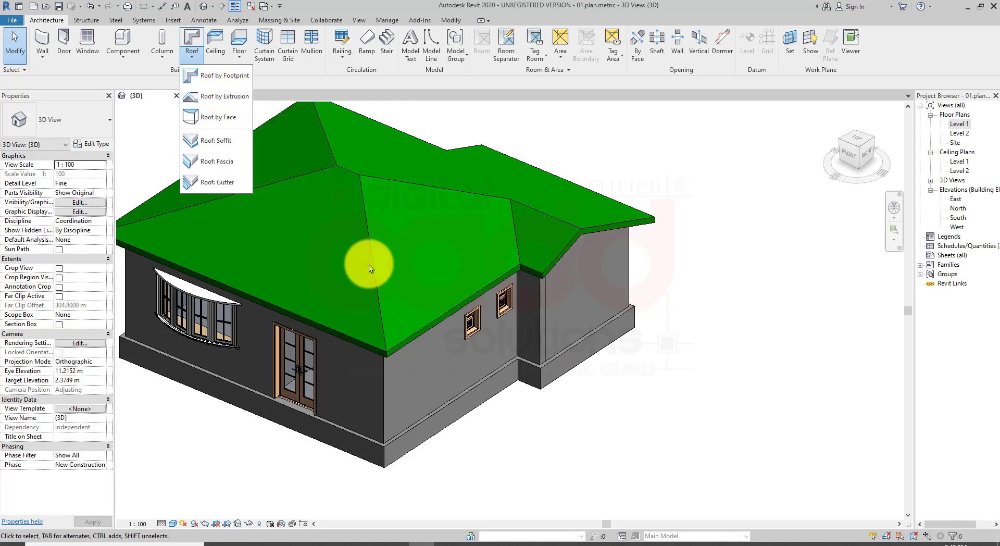
click(544, 450)
scroll(404, 361, down, 1)
middle_drag(599, 397, 571, 402)
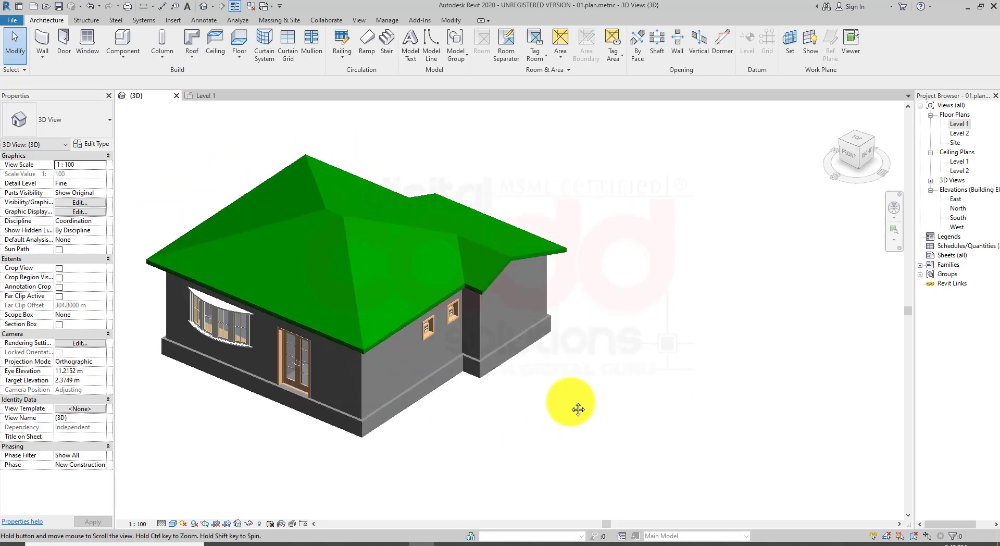
- In Level 1, draw a rectangle of Generic - 230 mm architectural walls up to Level 2, about 4.47 m wide inside, east of the house
double_click(957, 125)
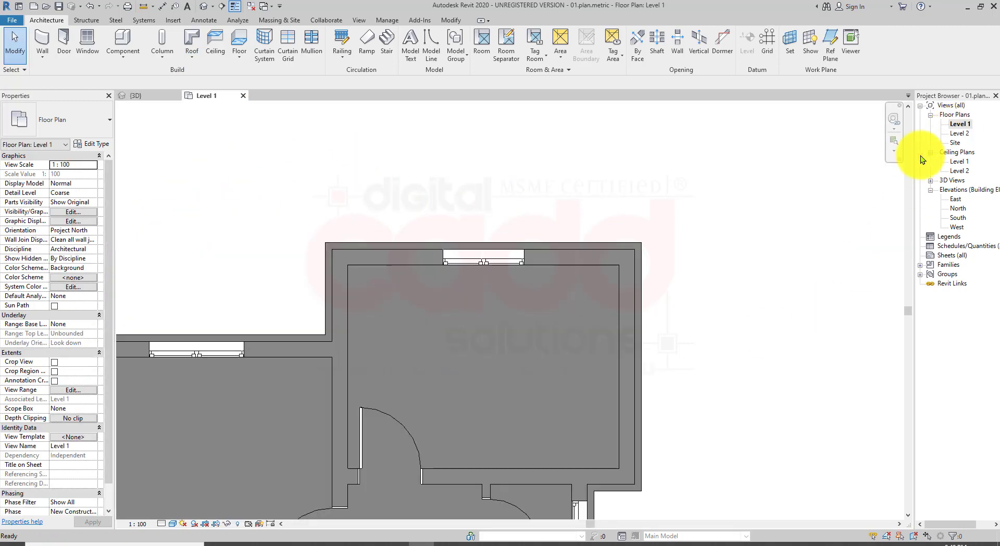
scroll(375, 304, down, 2)
middle_drag(596, 356, 397, 227)
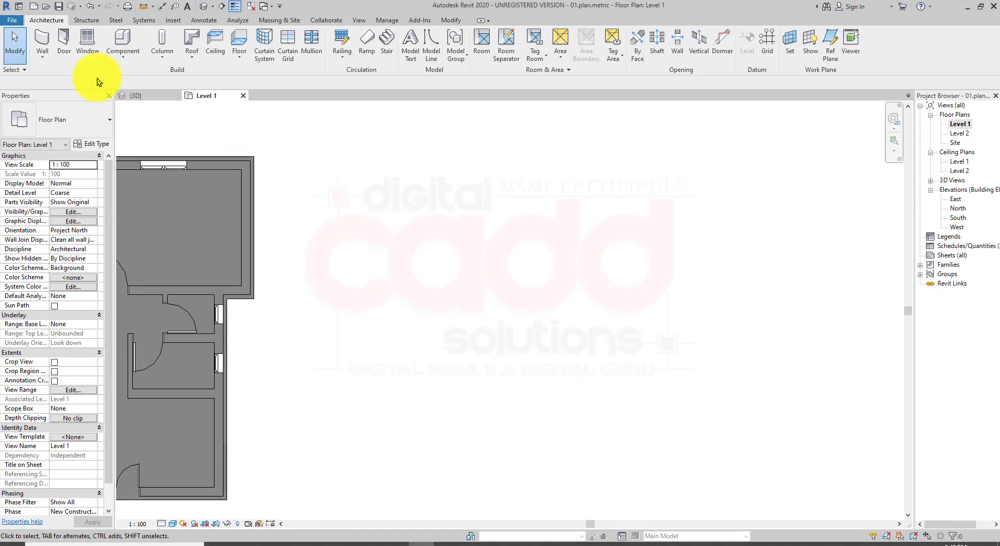
click(48, 53)
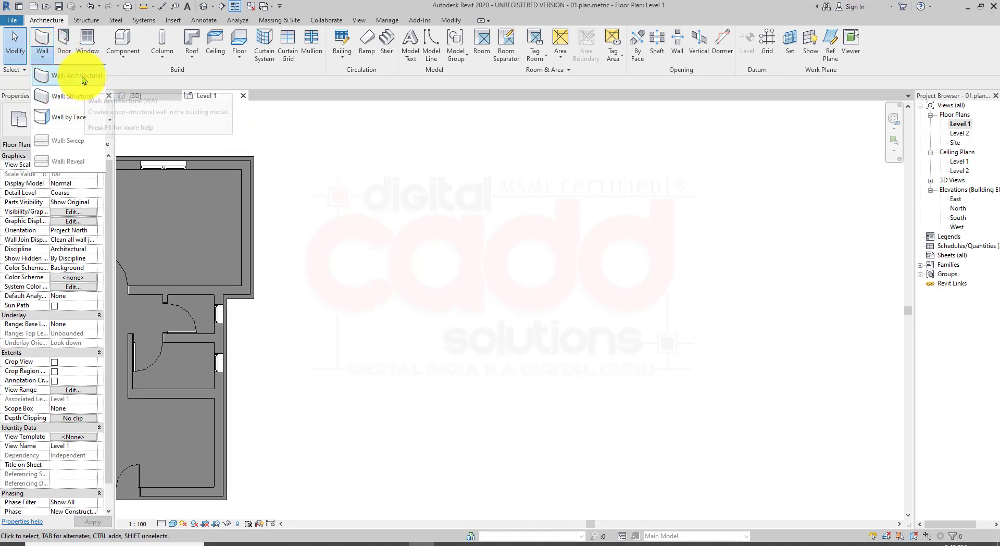
click(82, 76)
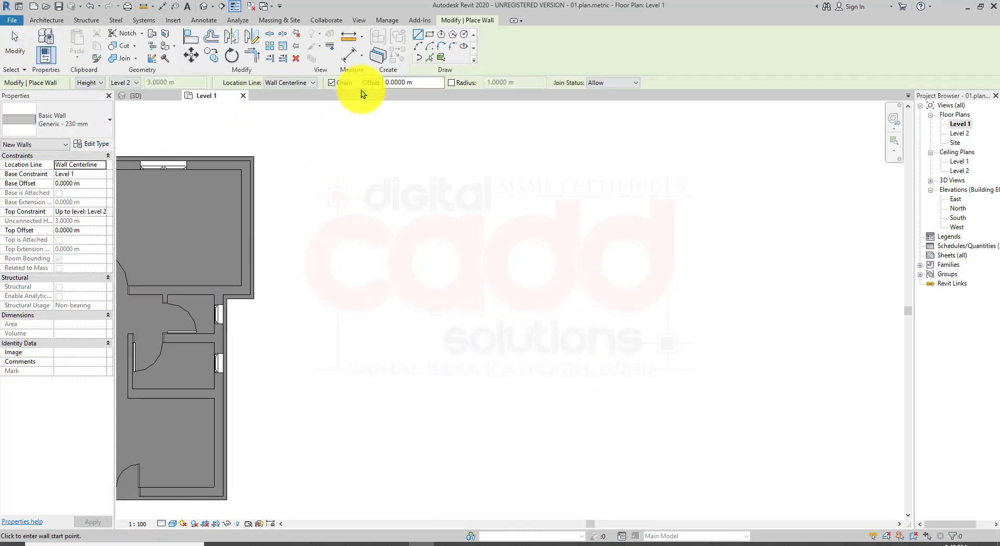
click(429, 35)
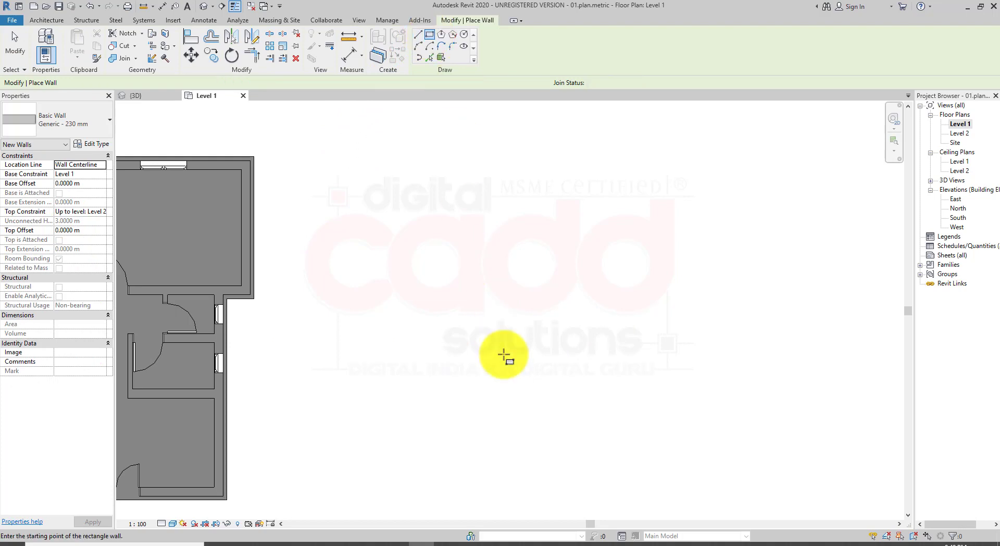
click(536, 243)
click(718, 431)
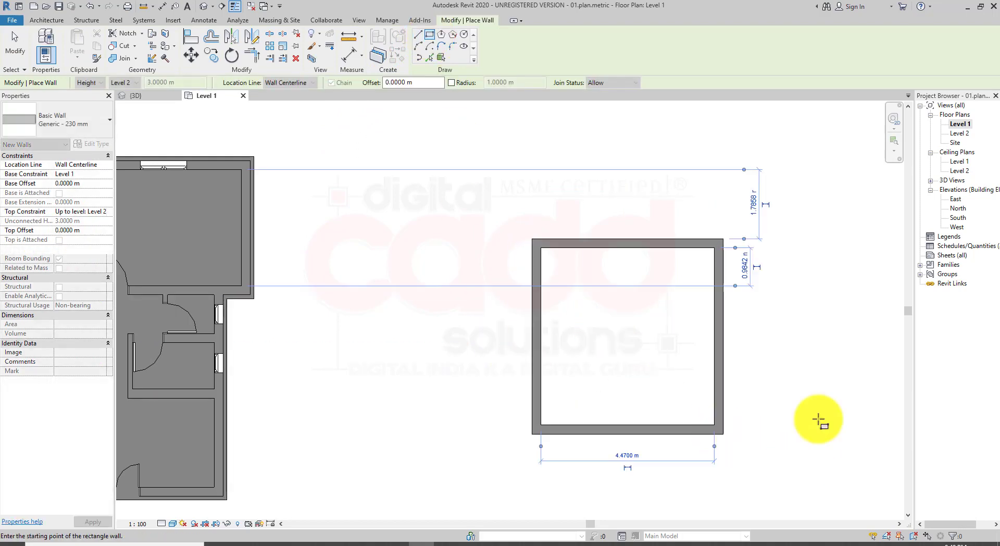
key(Escape)
key(Escape)
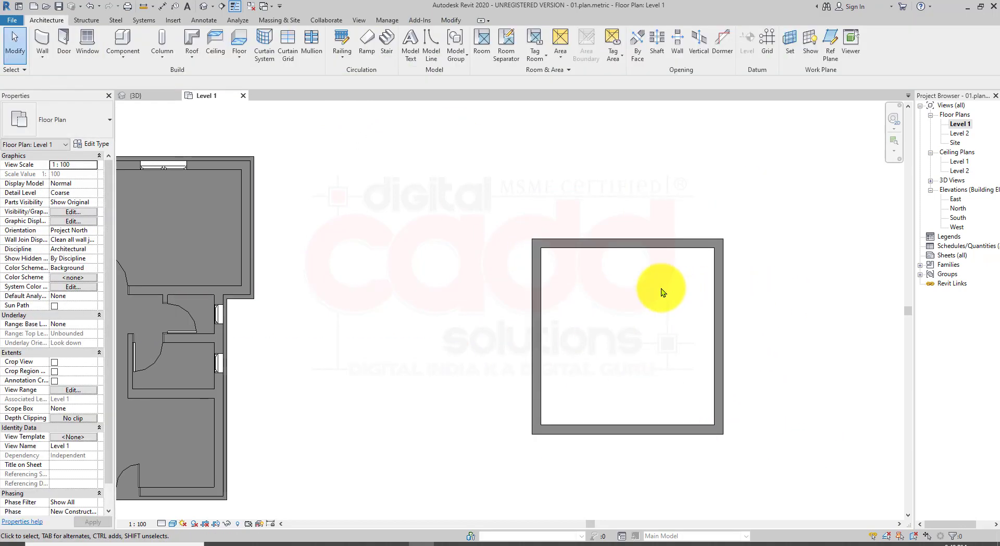
middle_drag(604, 377, 453, 392)
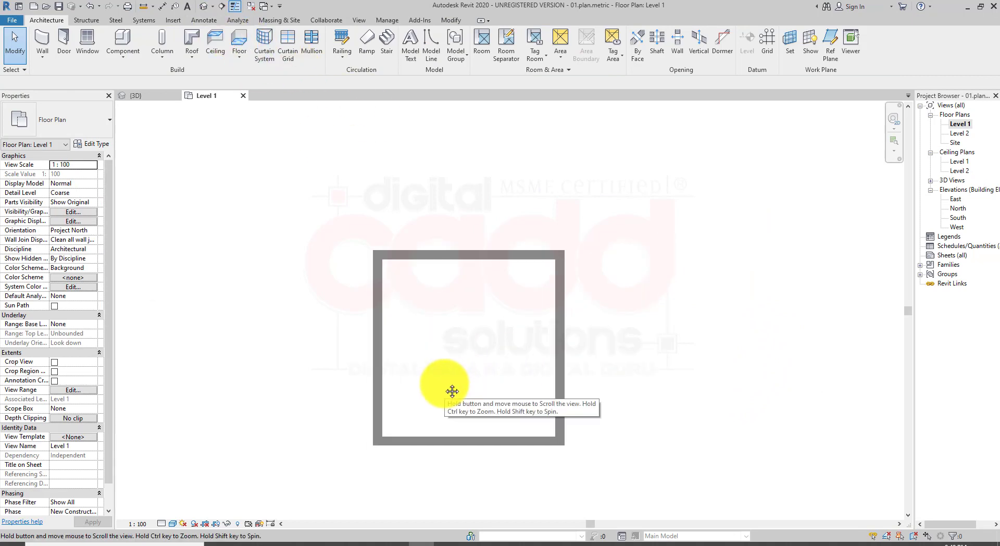
click(198, 57)
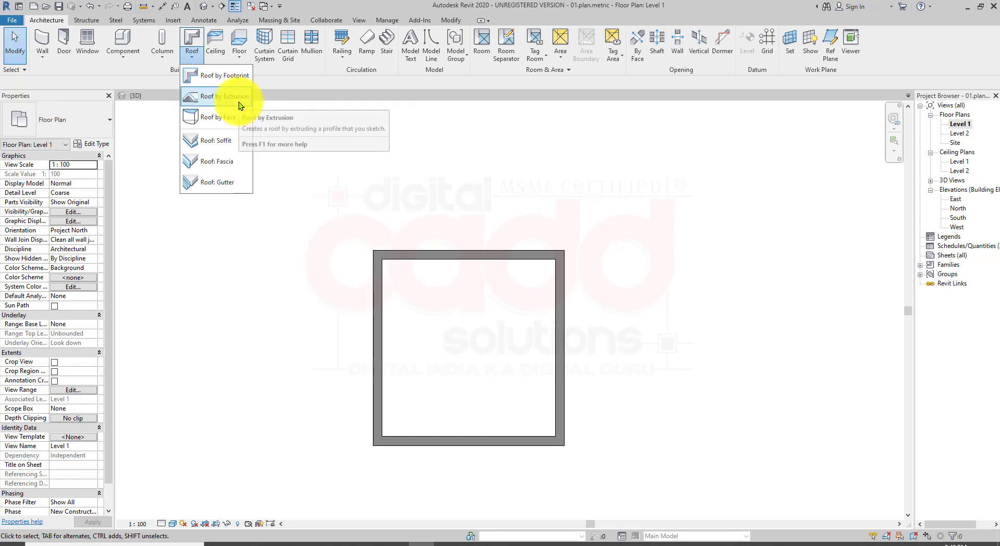
key(Escape)
scroll(570, 394, down, 2)
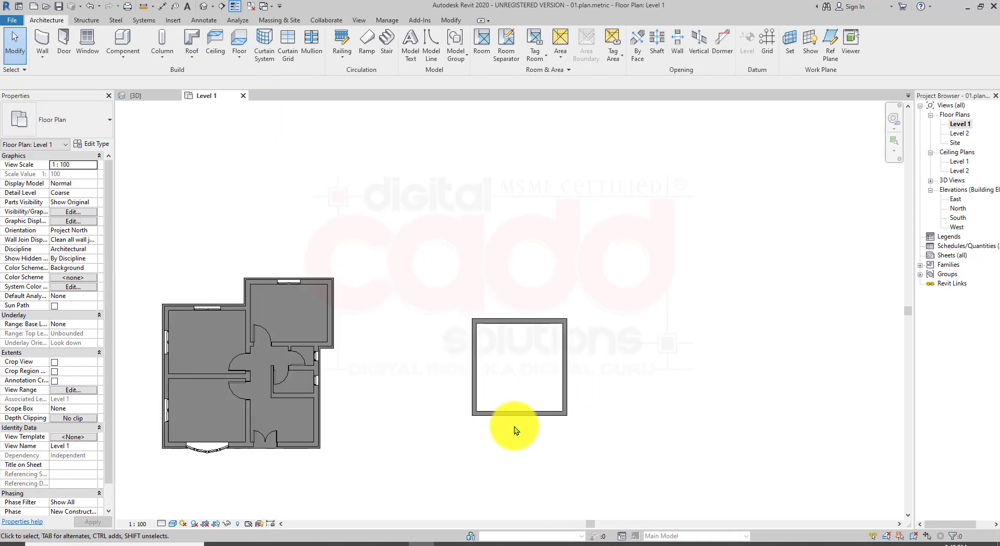
scroll(513, 428, up, 2)
- Examine the new freestanding walls in the North elevation, comparing them with the Level 1 plan
double_click(958, 208)
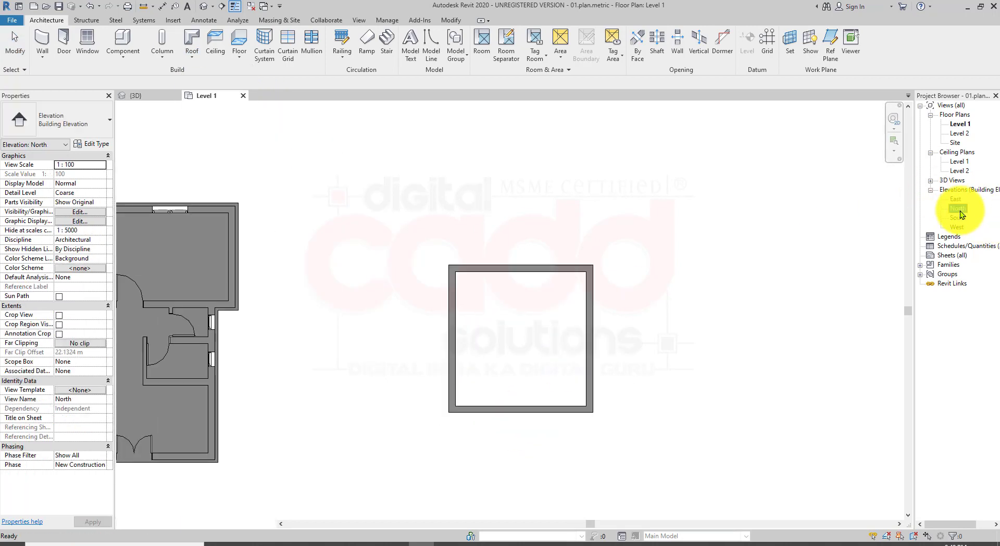
scroll(248, 359, up, 5)
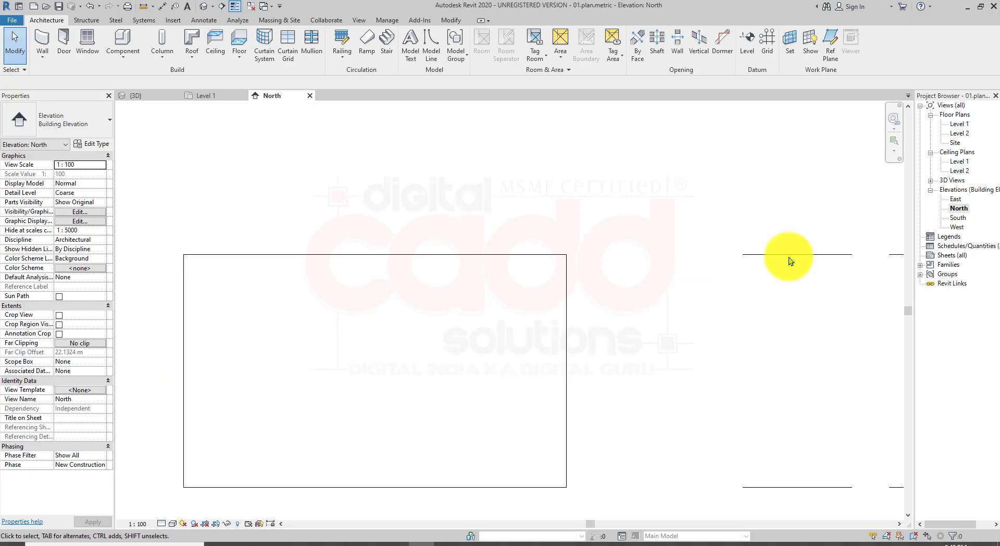
scroll(285, 341, down, 4)
scroll(348, 306, down, 2)
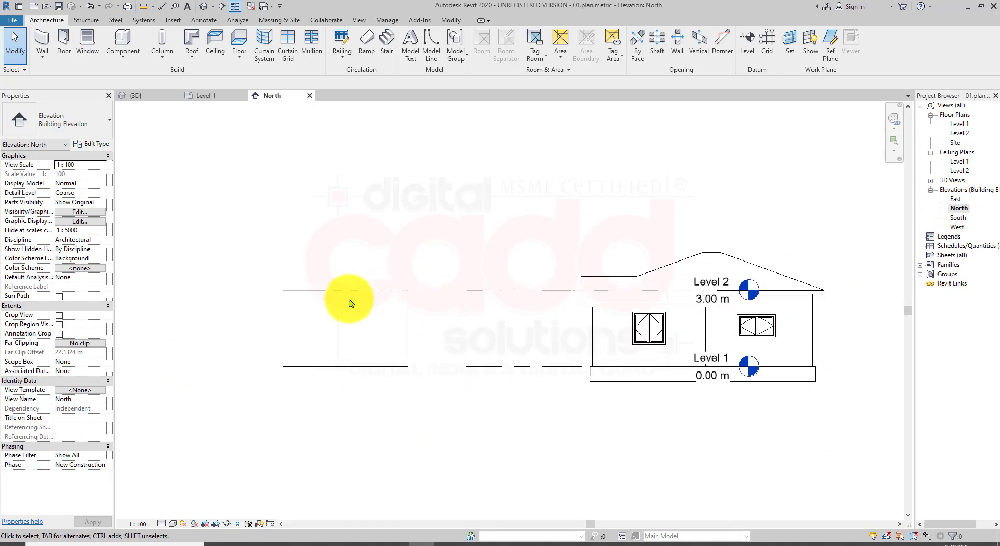
scroll(357, 301, up, 3)
middle_drag(381, 342, 407, 378)
scroll(368, 363, up, 1)
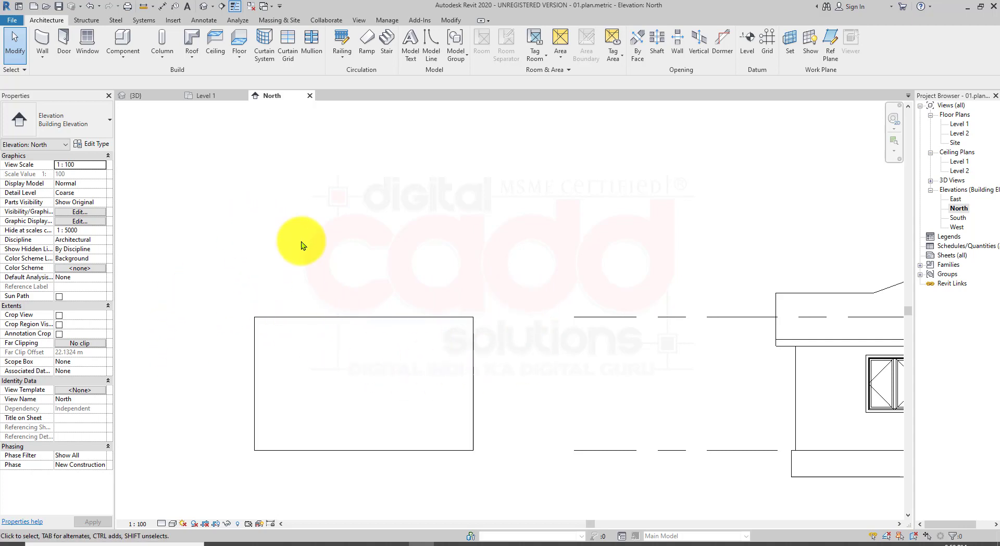
double_click(962, 125)
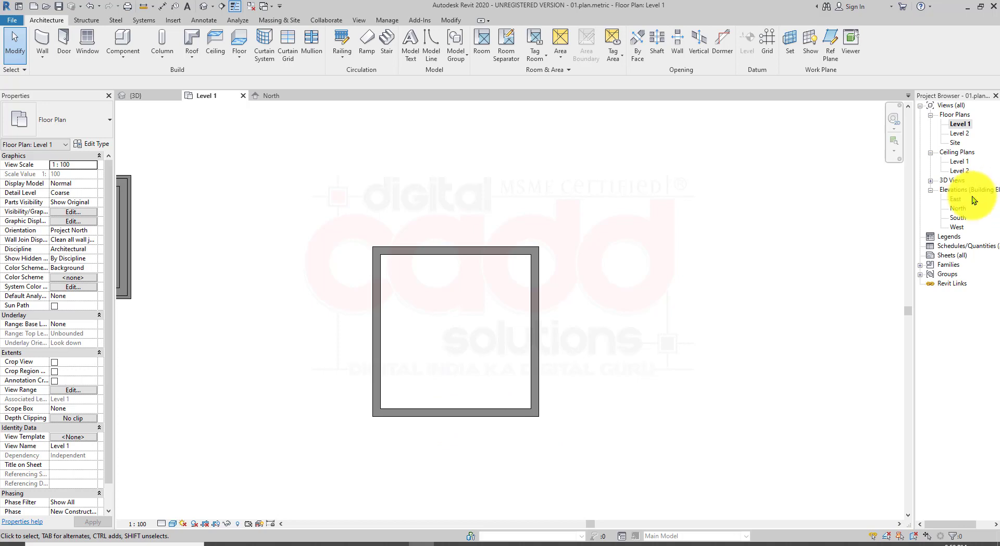
double_click(961, 209)
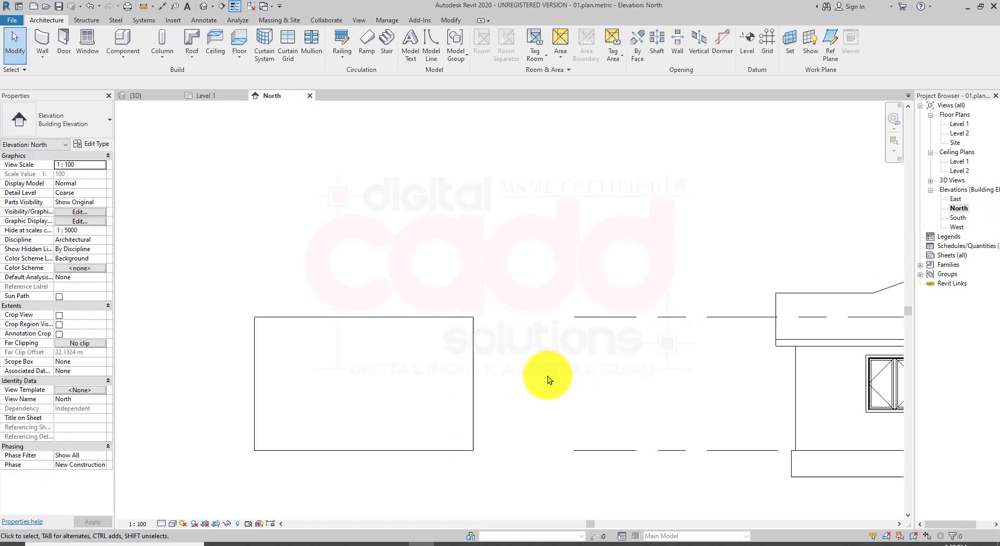
scroll(380, 374, up, 2)
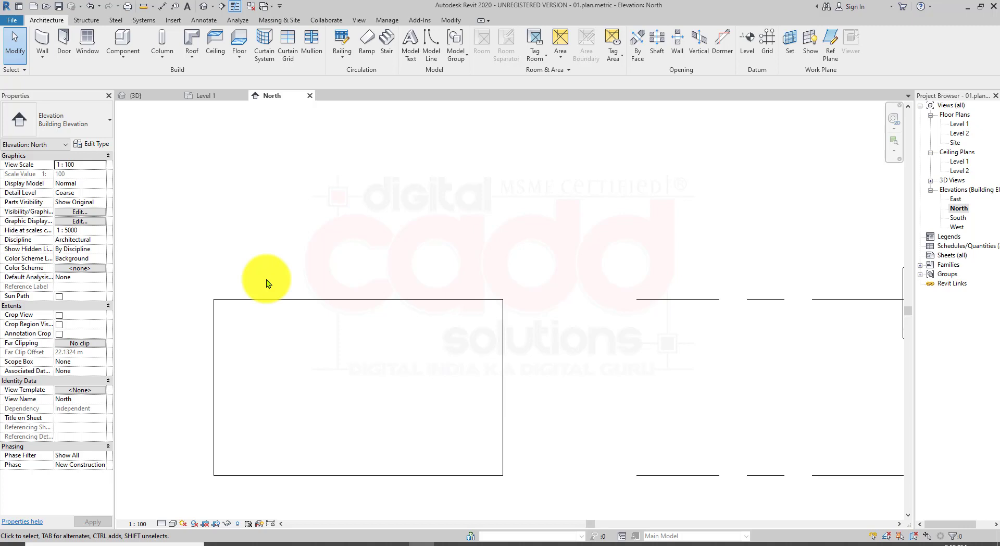
- Switch to the Level 1 plan and start a Roof by Extrusion for the freestanding enclosure
click(193, 55)
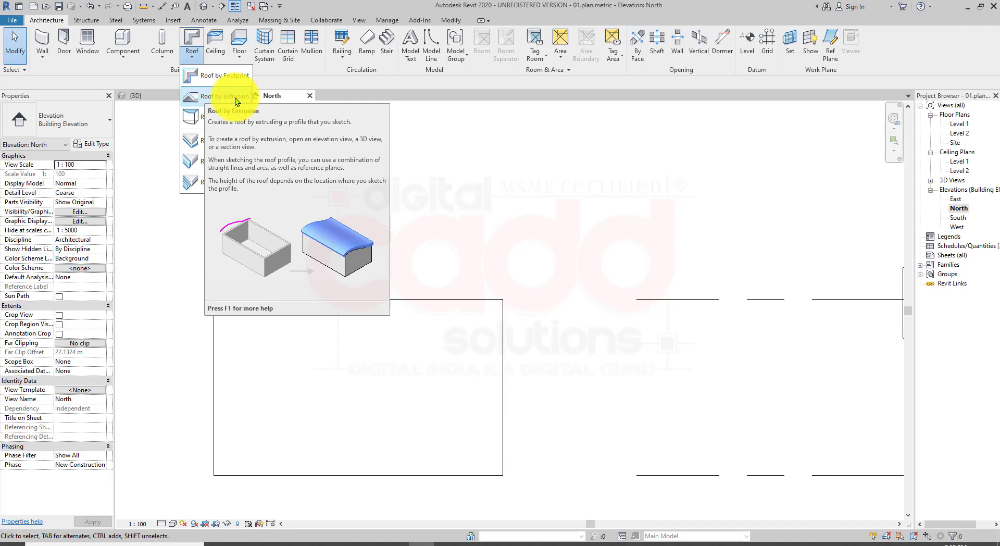
scroll(397, 277, down, 2)
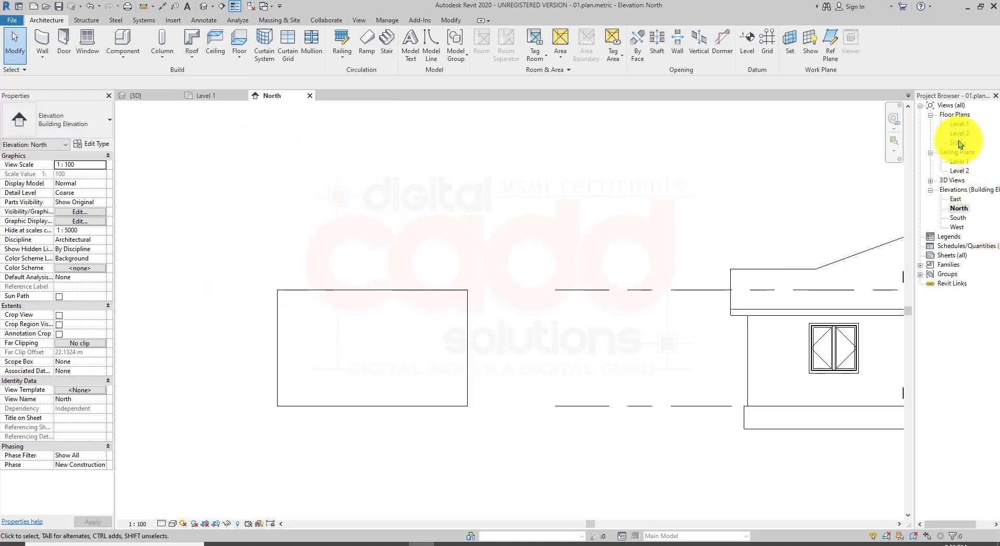
double_click(959, 126)
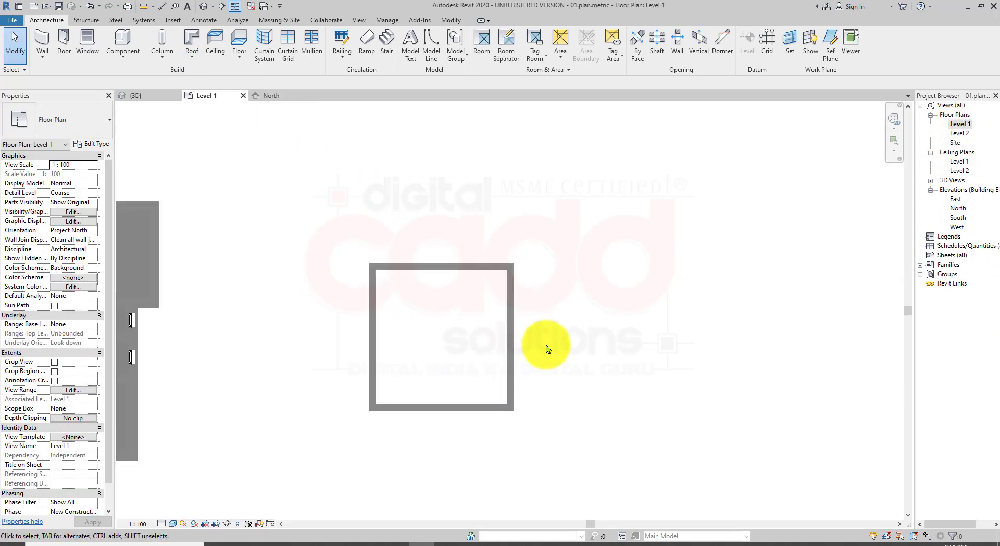
scroll(546, 349, up, 1)
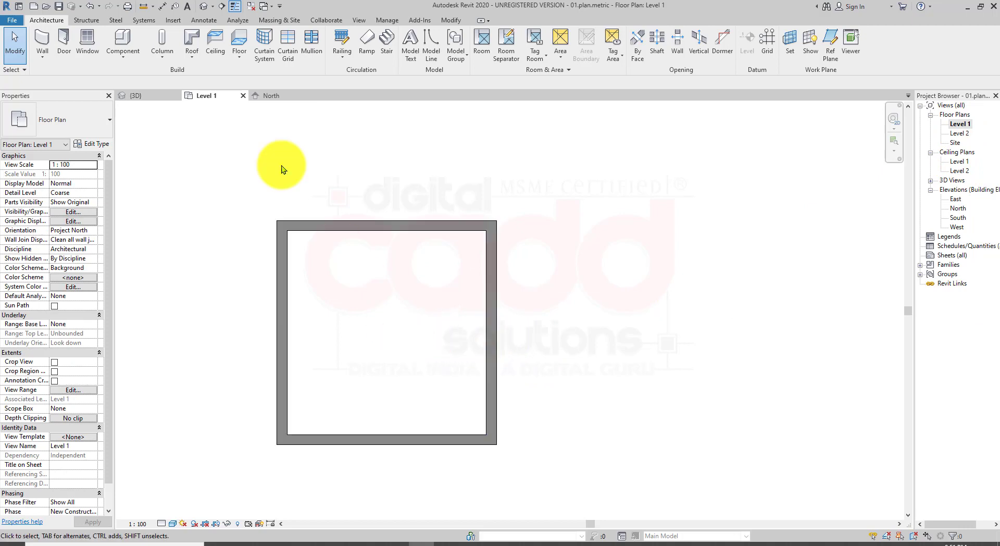
click(193, 57)
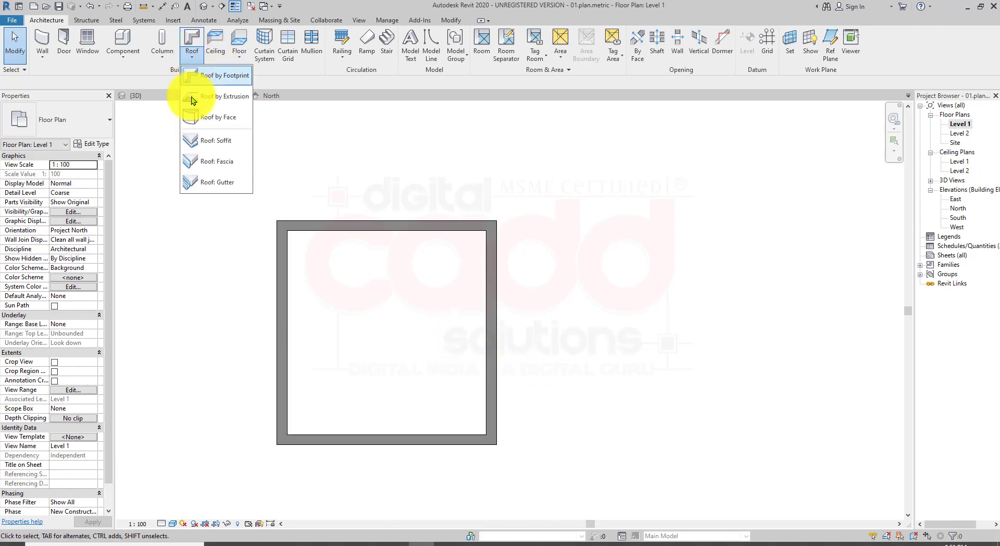
click(233, 97)
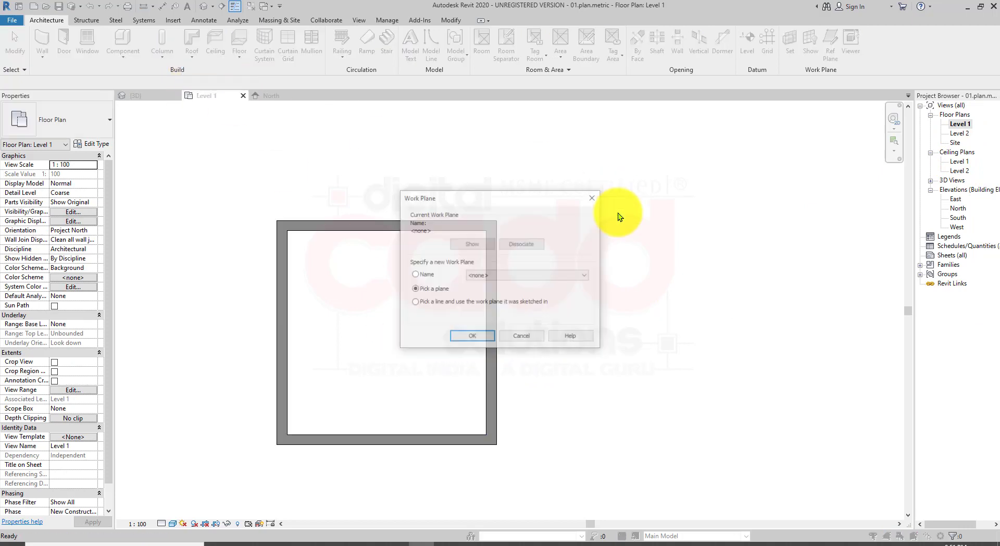
drag(494, 198, 663, 183)
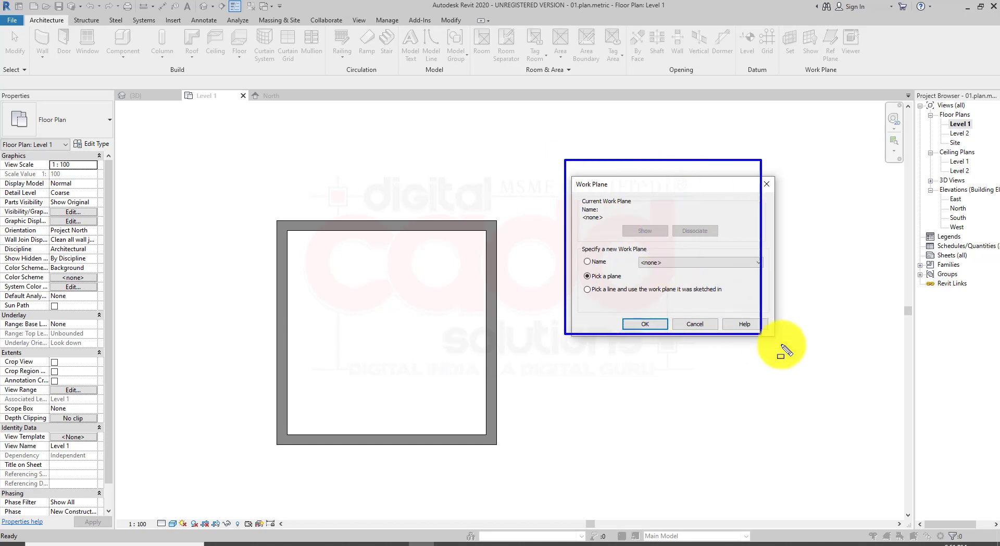
drag(780, 344, 800, 355)
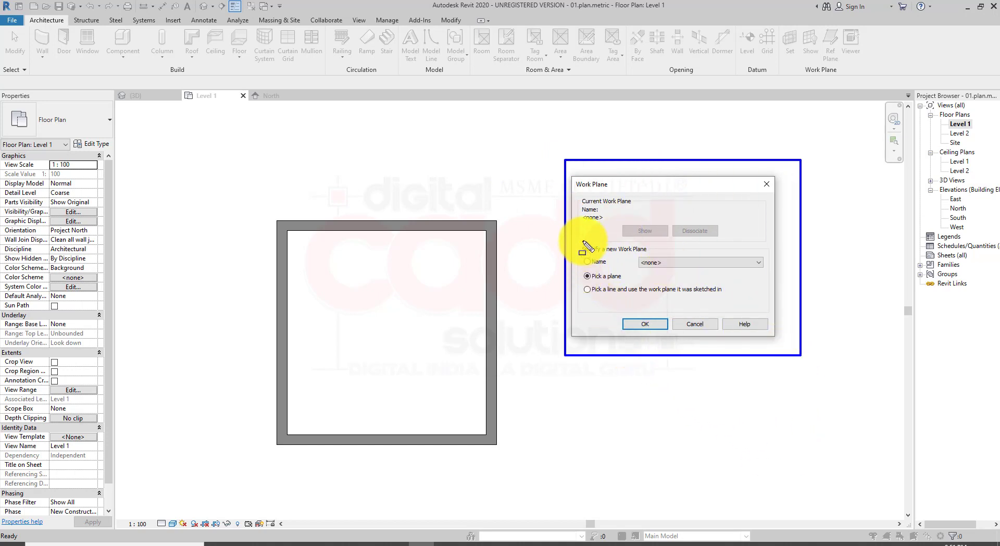
mouse_move(581, 238)
mouse_down()
mouse_move(777, 286)
mouse_move(772, 278)
mouse_up()
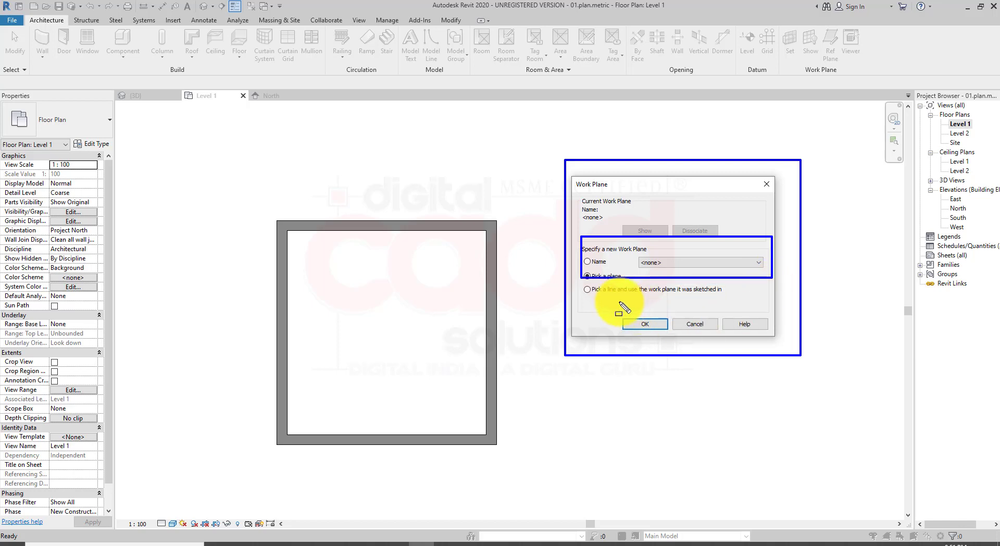
mouse_move(579, 281)
mouse_down()
mouse_move(644, 305)
mouse_move(731, 298)
mouse_up()
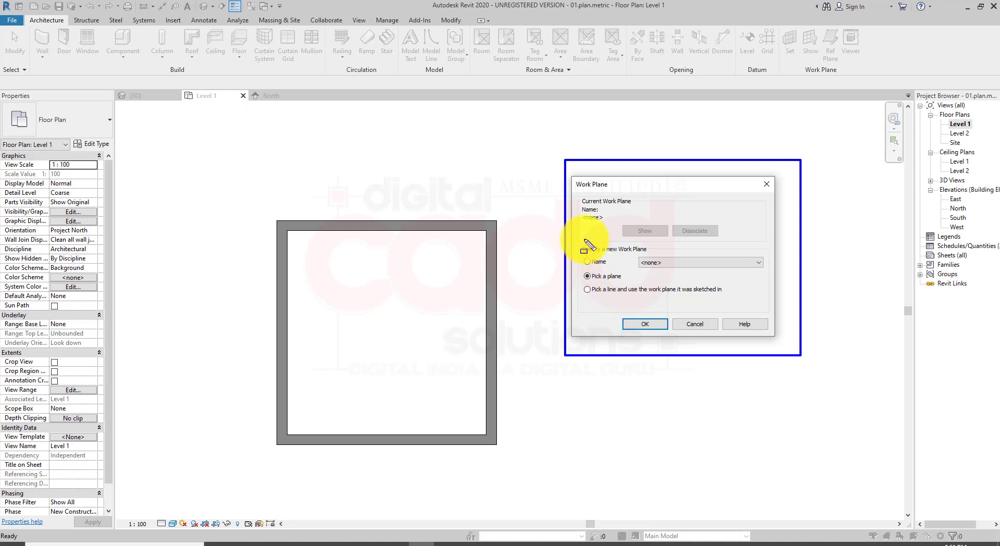
mouse_move(583, 238)
mouse_down()
mouse_move(599, 261)
mouse_move(666, 278)
mouse_move(775, 283)
mouse_up()
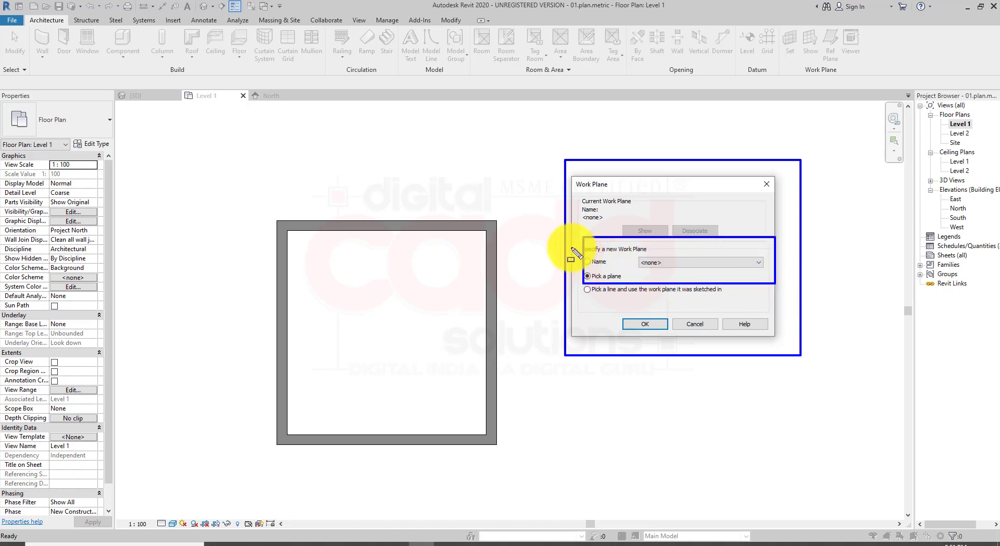
mouse_move(571, 247)
mouse_down()
mouse_move(622, 265)
mouse_move(627, 283)
mouse_up()
key(Escape)
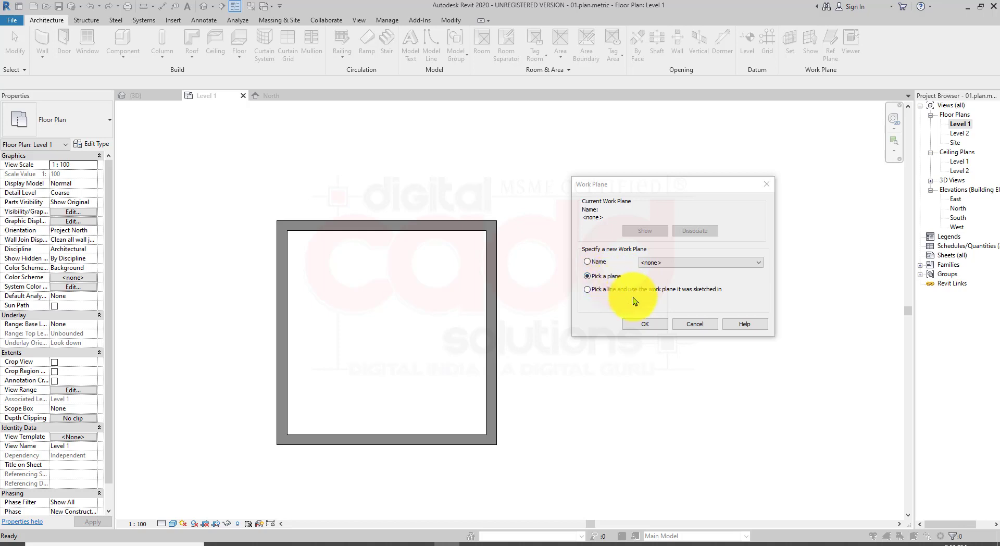
- Pick the outer face of the enclosure's south wall as the work plane and open Elevation: North for sketching the profile
click(646, 323)
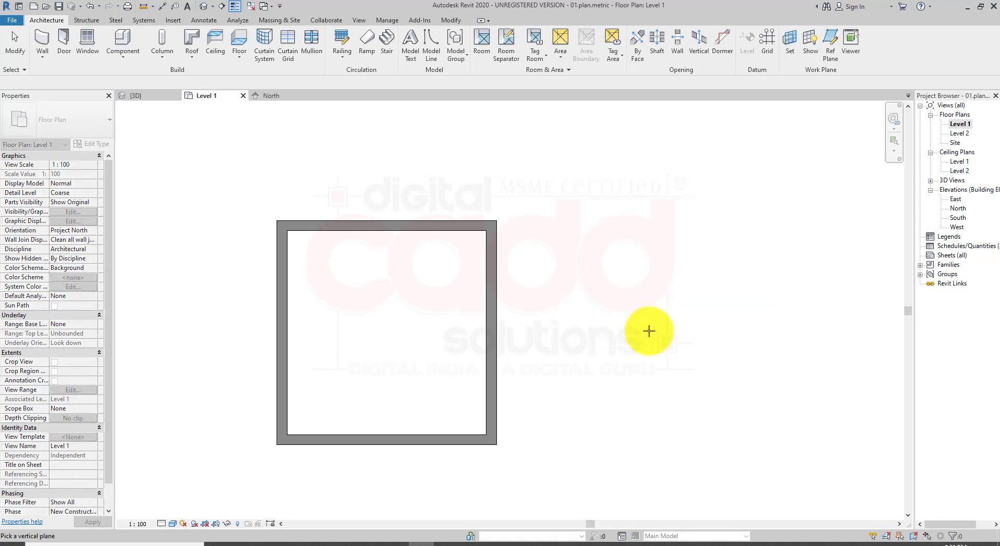
click(442, 446)
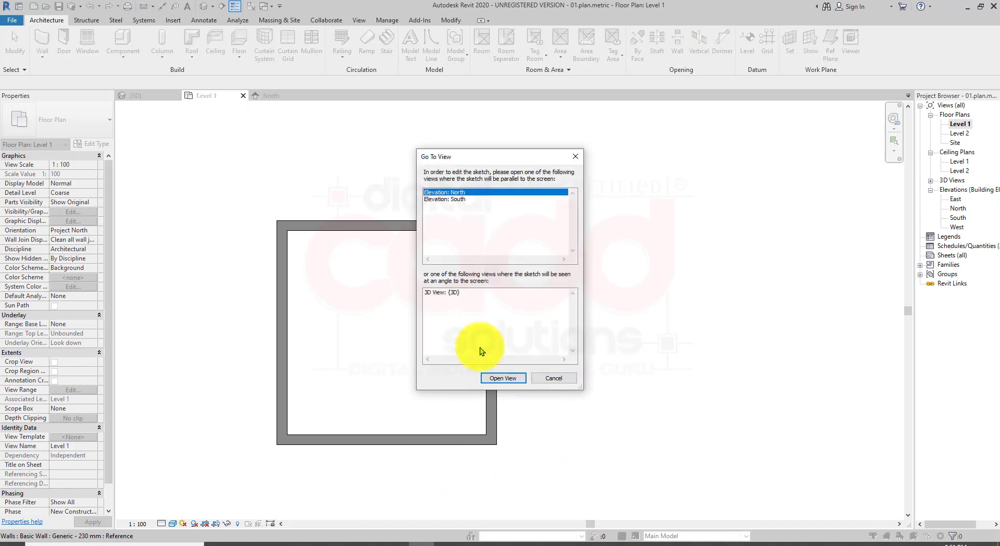
drag(483, 157, 628, 180)
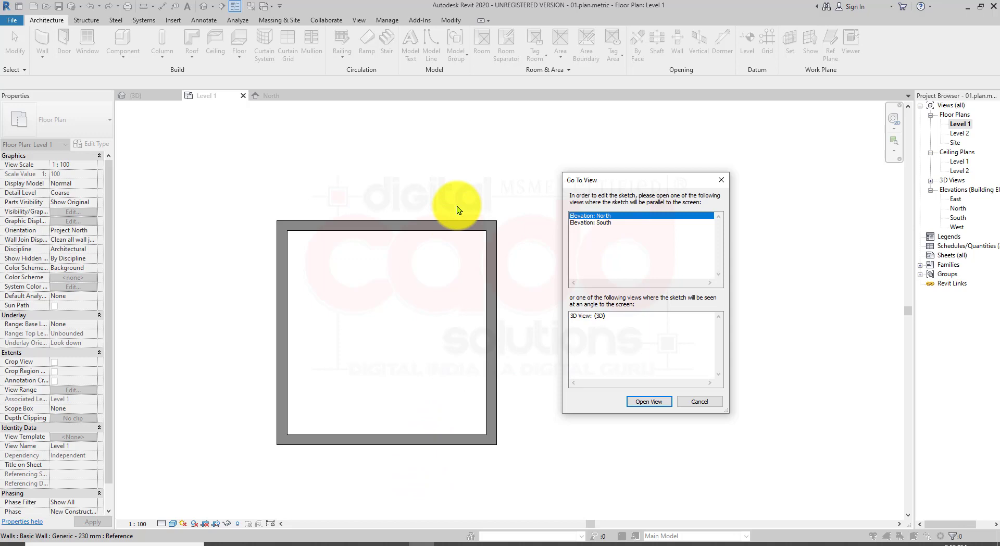
click(598, 223)
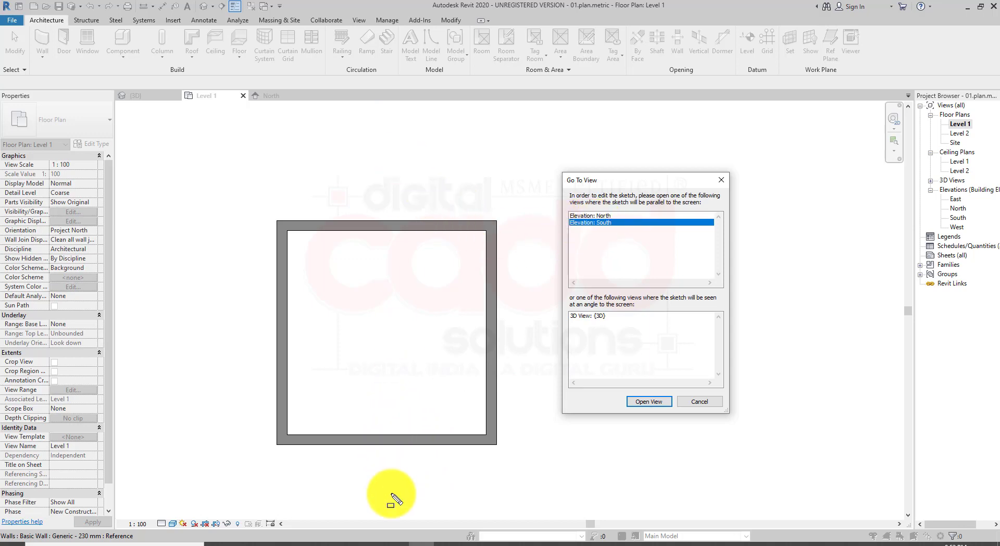
click(235, 188)
click(547, 494)
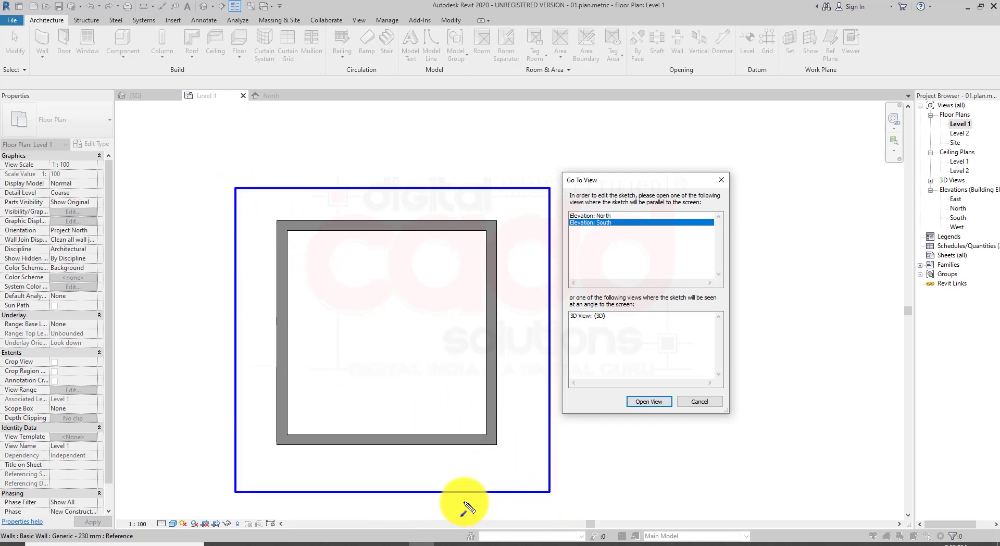
click(428, 518)
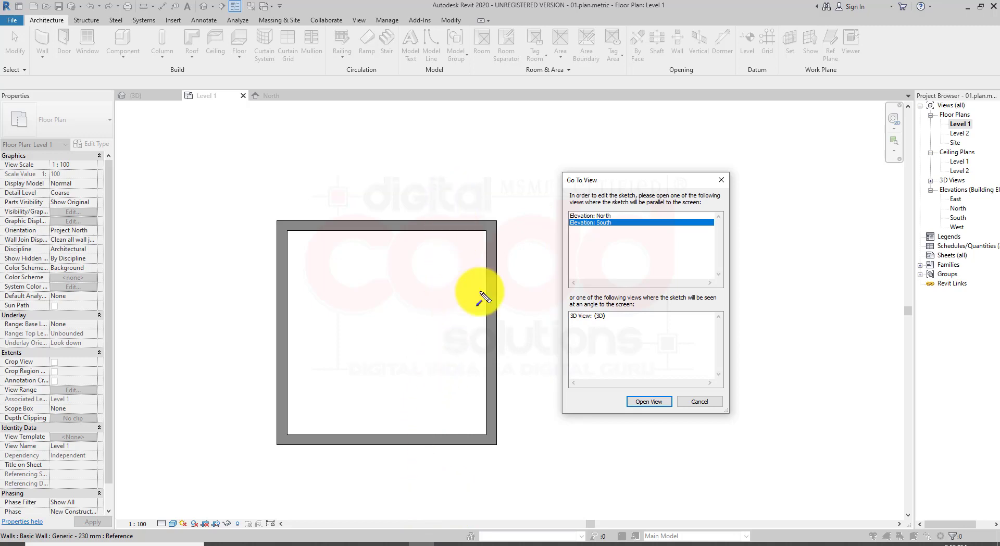
click(611, 216)
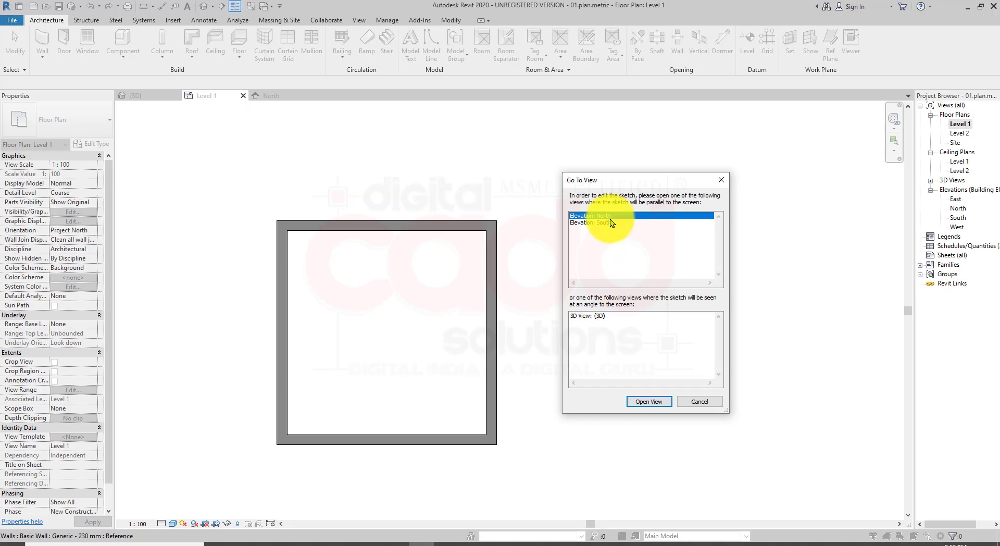
click(641, 402)
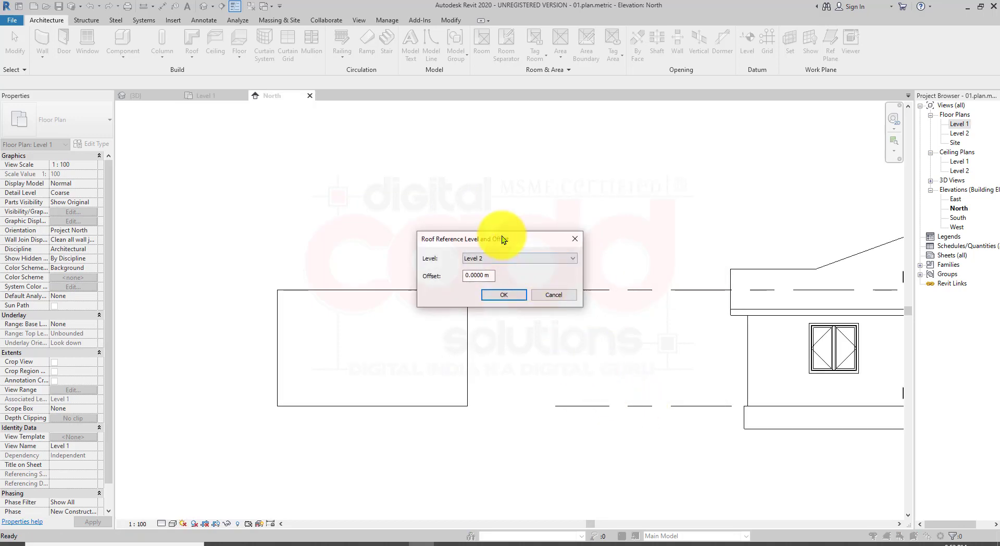
- Accept Level 2 as the roof's reference level with an offset of 0.0000 m
drag(501, 235, 486, 145)
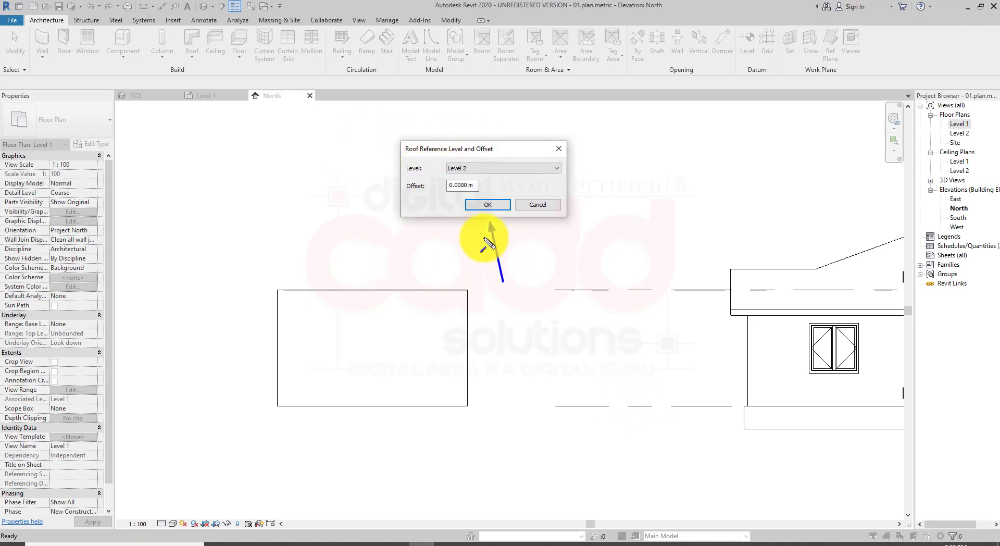
mouse_move(380, 123)
mouse_down()
mouse_move(448, 213)
mouse_move(587, 226)
mouse_up()
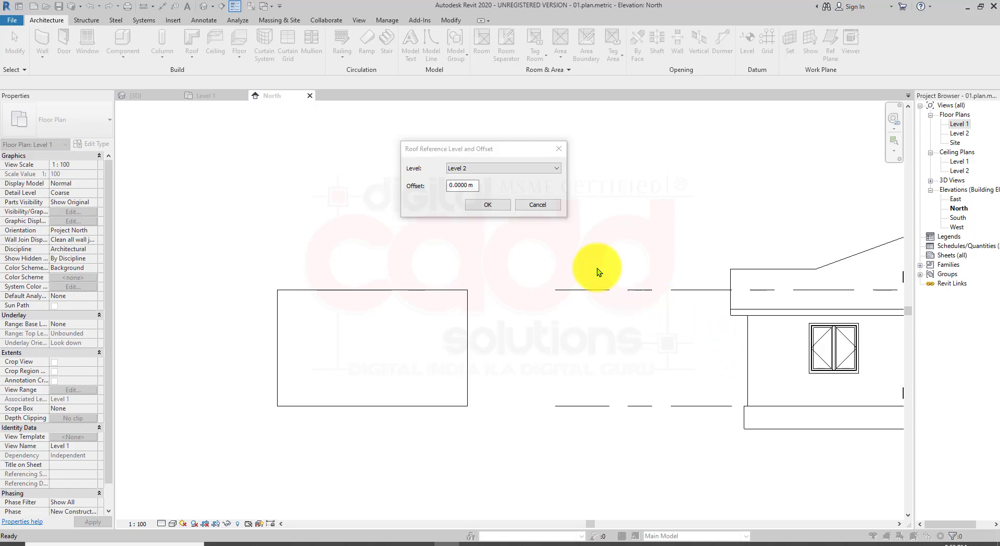
click(488, 204)
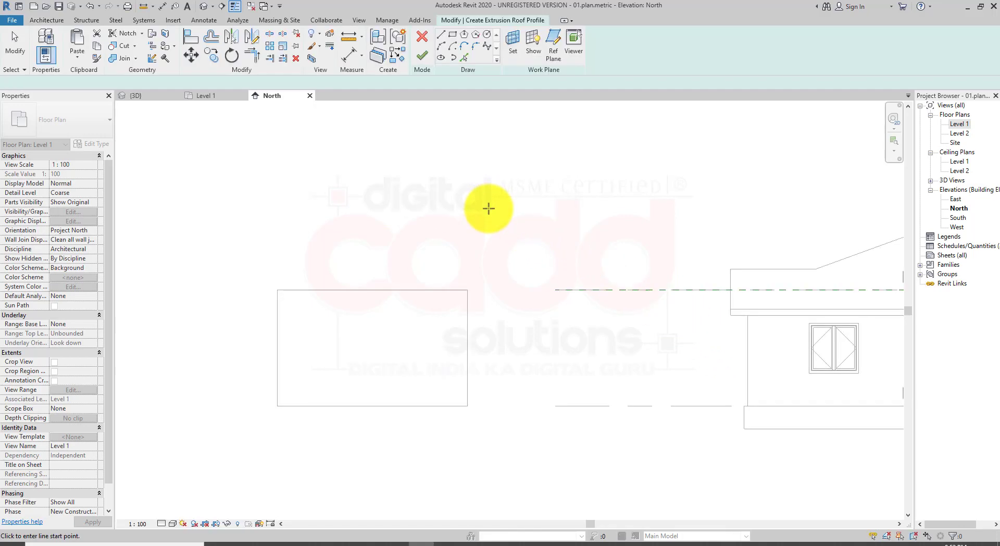
- Sketch an open roof profile above the enclosure from three connected zigzag lines, ending in a tangent arc of about 90°
scroll(354, 274, up, 2)
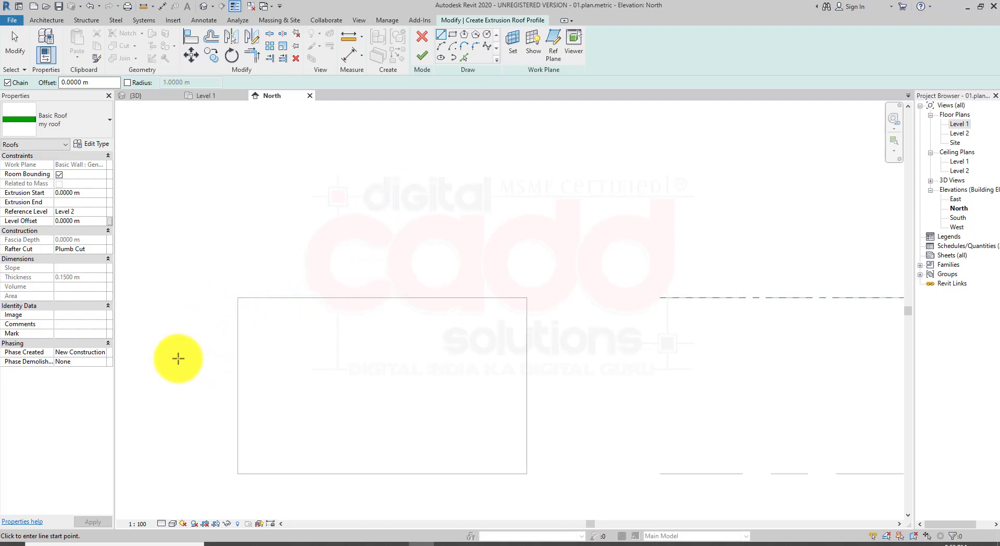
click(291, 219)
click(365, 325)
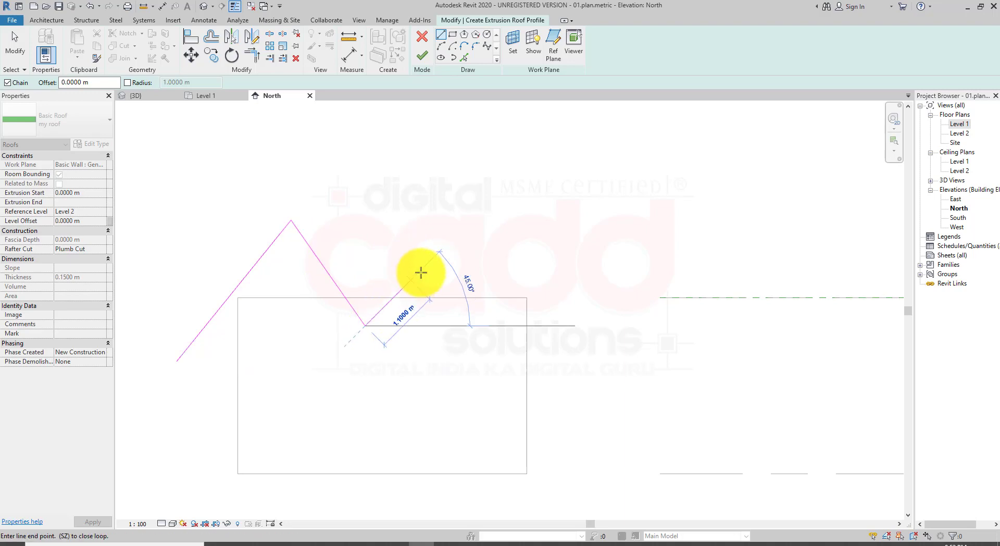
click(442, 262)
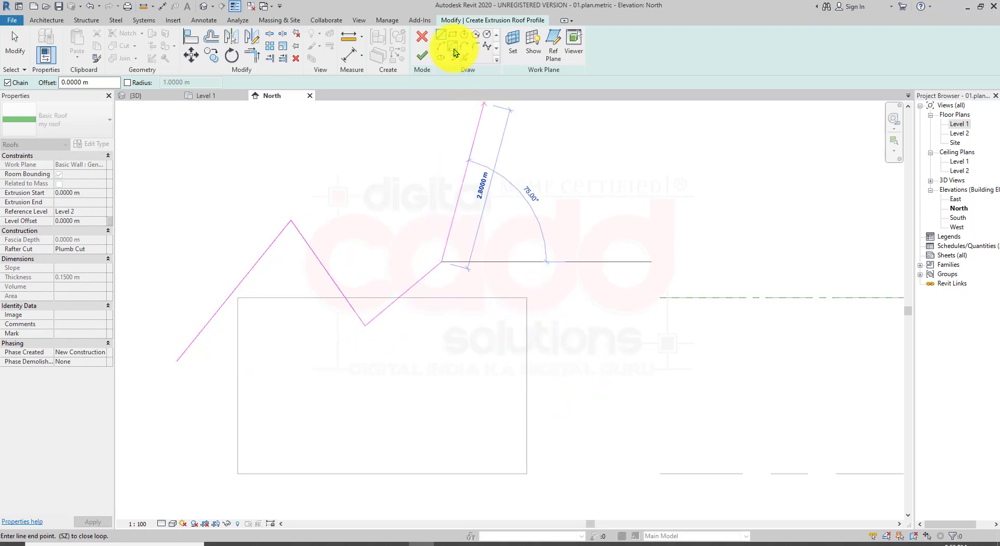
click(464, 46)
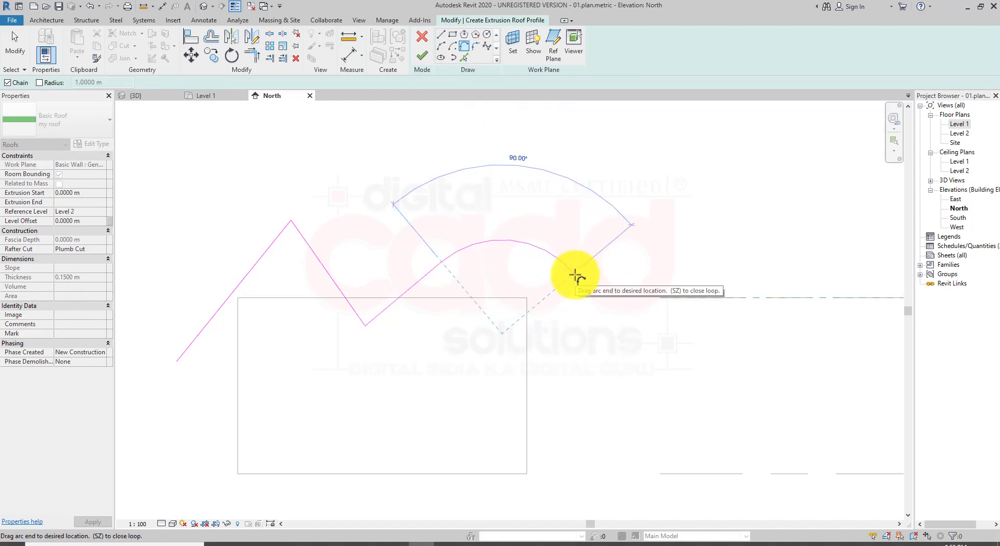
right_click(591, 156)
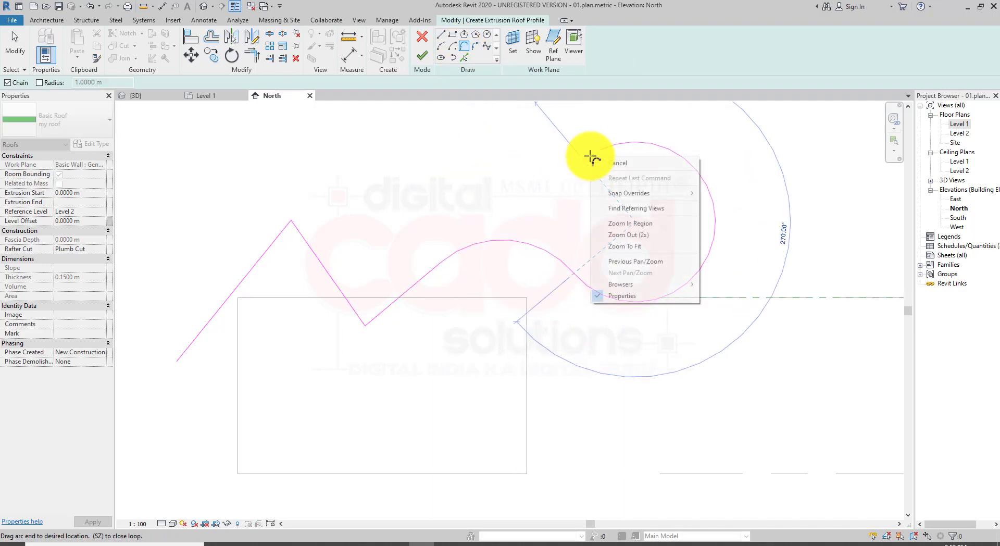
click(608, 164)
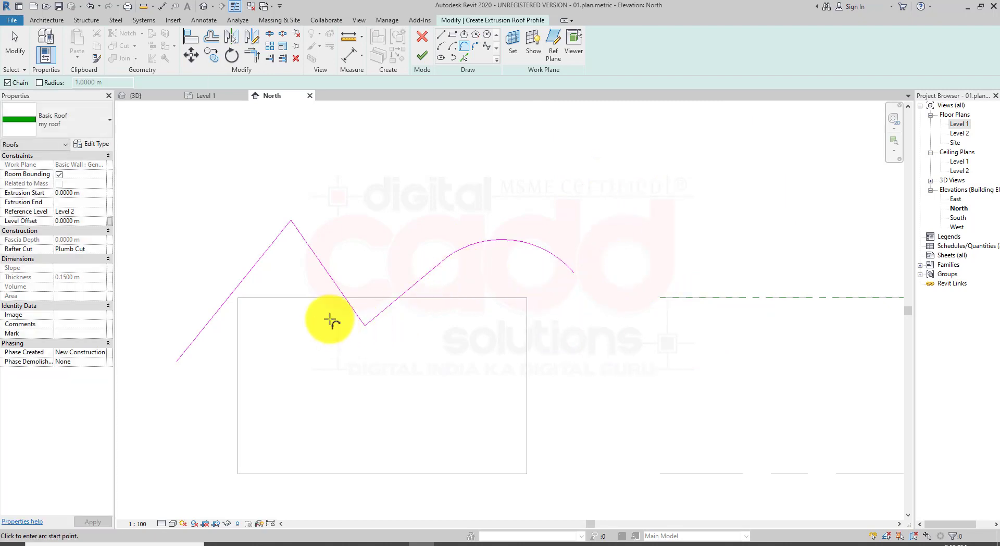
key(Escape)
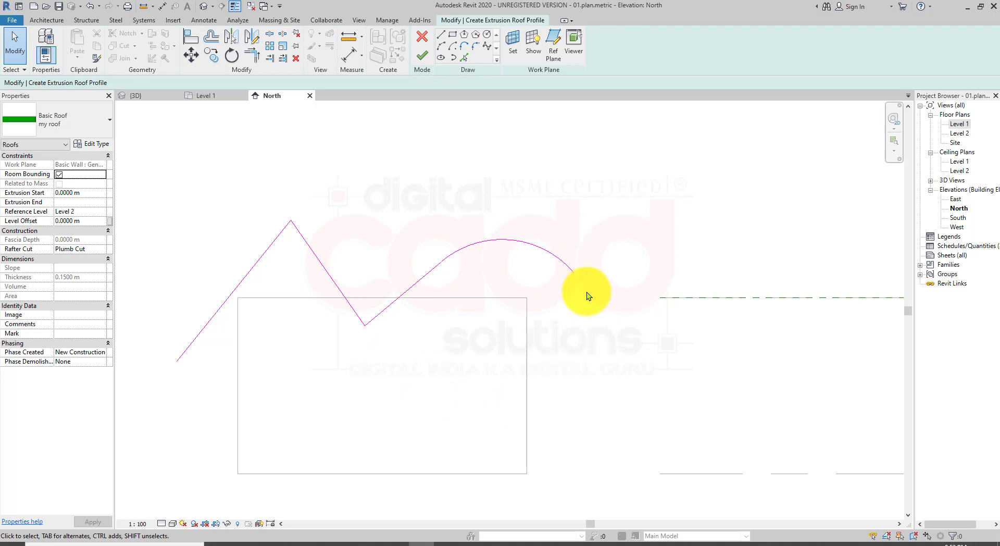
- Reshape the arc at the end of the roof profile by lowering its free end and shifting the curve downward
click(574, 275)
drag(573, 276, 578, 308)
drag(525, 244, 465, 248)
click(325, 142)
- Try to move the second profile line's upper end below the peak, and undo that move
click(291, 220)
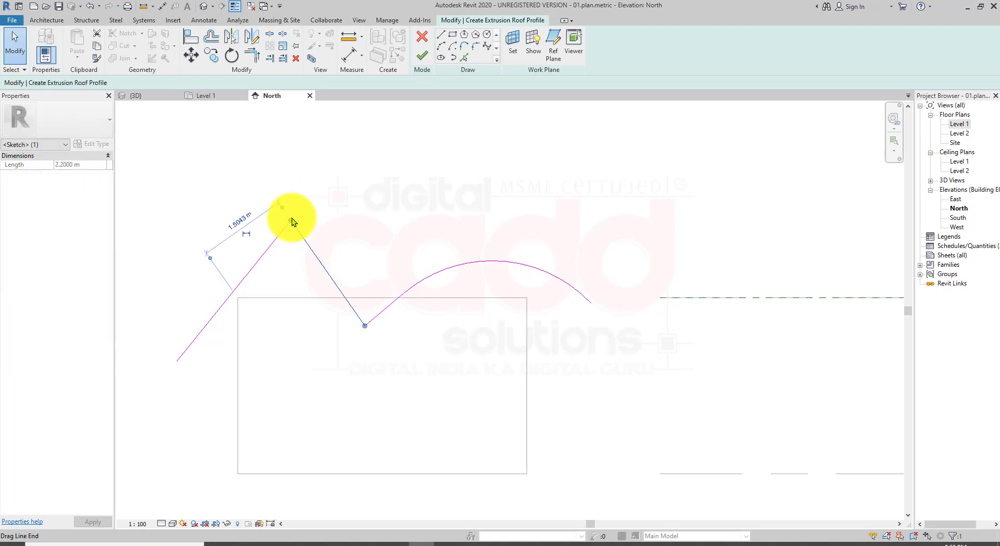
drag(291, 220, 274, 252)
click(179, 213)
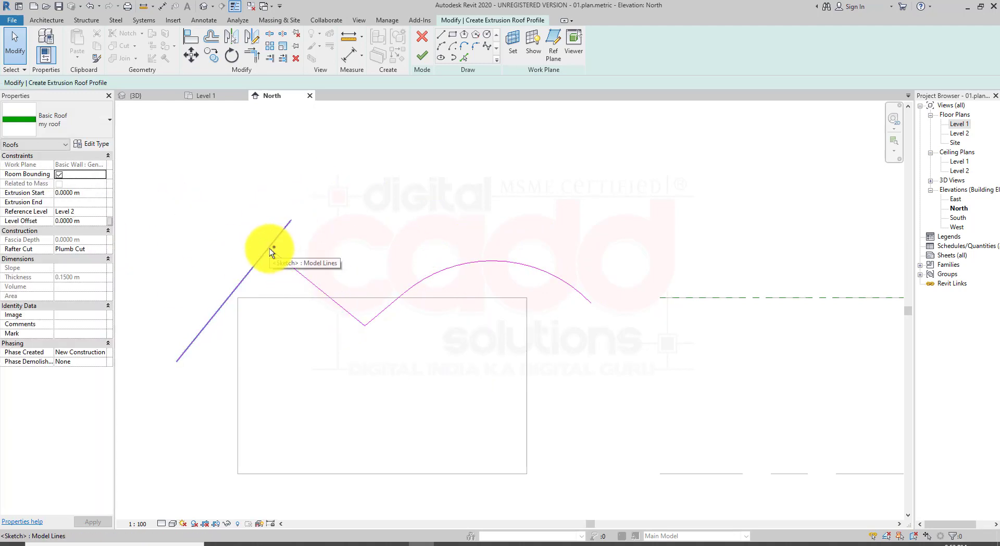
key(ctrl+z)
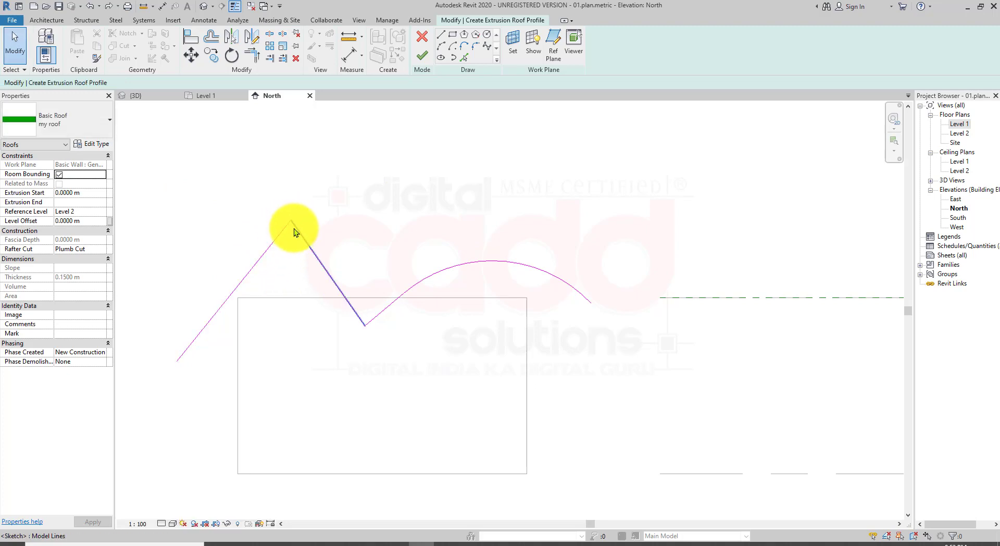
- Move the second profile line's upper end below the peak and trim the first two lines into a corner
click(294, 226)
mouse_move(290, 219)
mouse_down()
mouse_move(284, 179)
mouse_move(283, 260)
mouse_up()
click(279, 180)
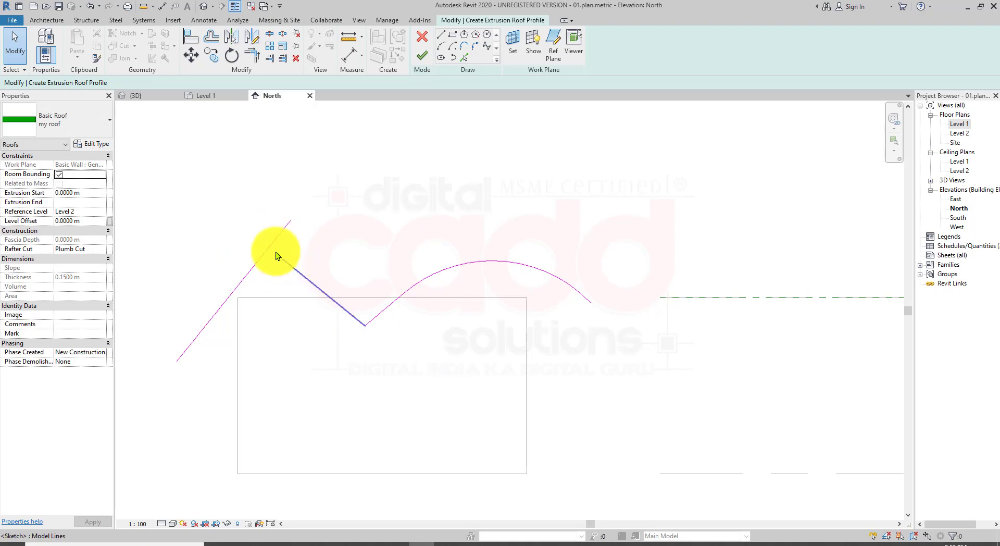
click(259, 56)
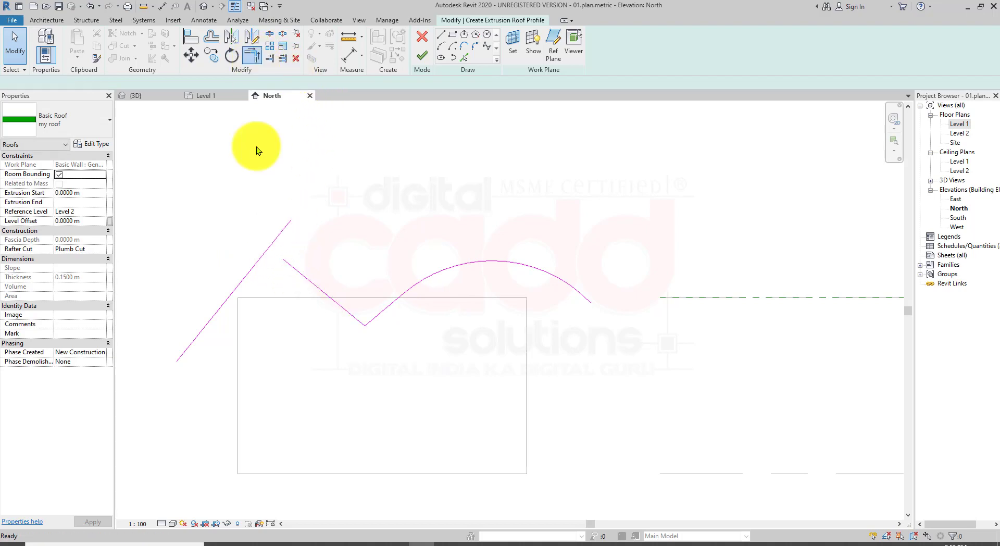
click(255, 269)
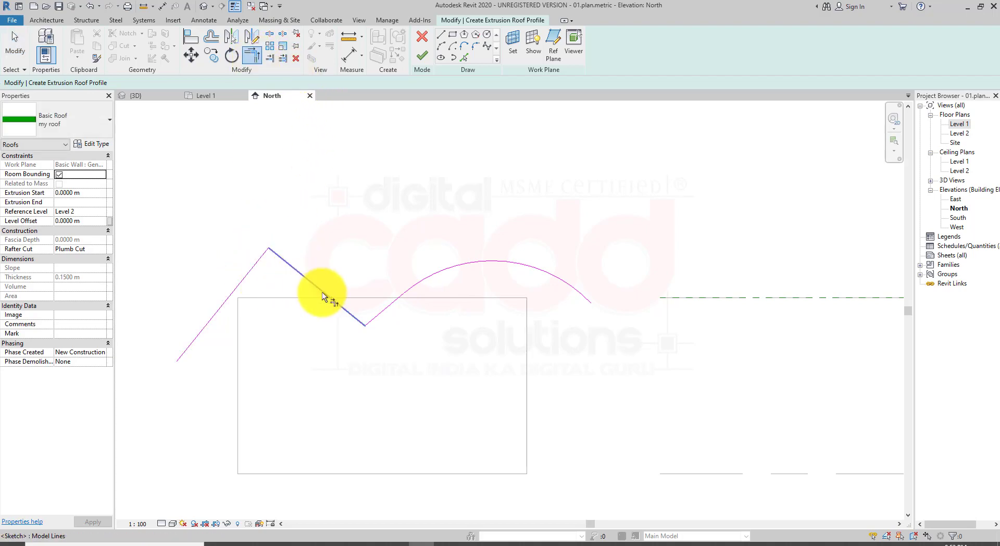
key(Escape)
key(Escape)
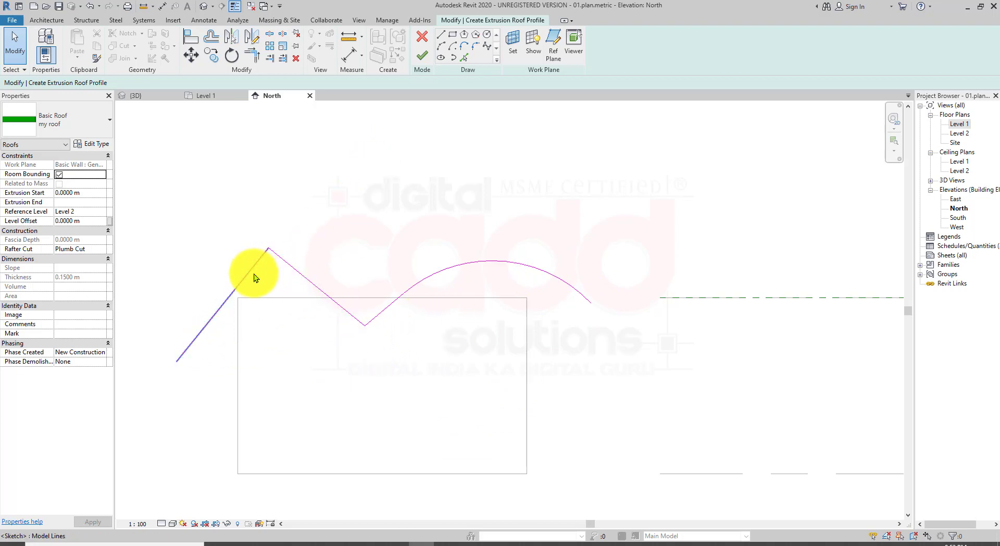
- Round the roof profile's peak with a fillet arc of about 1 m radius and its valley with another fillet arc
click(474, 48)
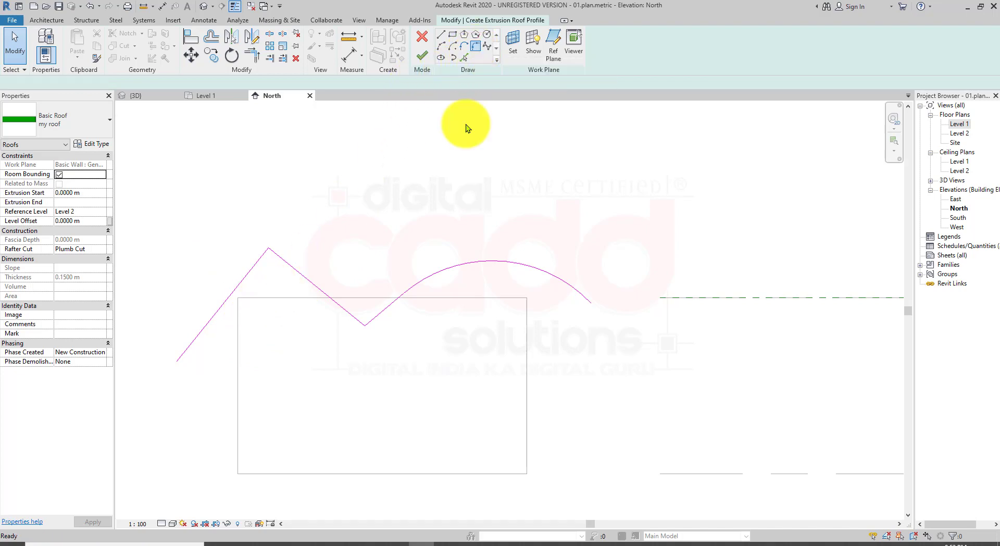
click(254, 268)
click(279, 267)
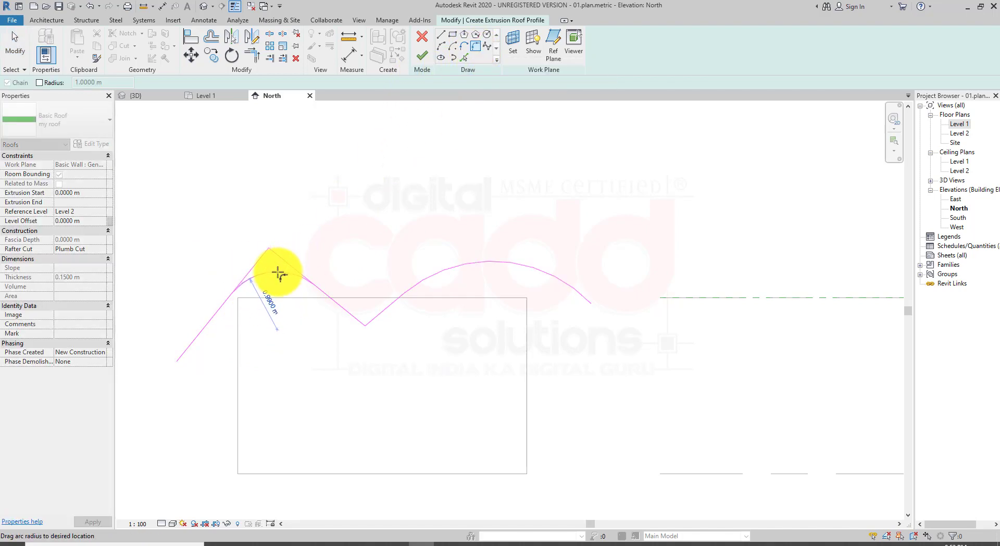
click(279, 269)
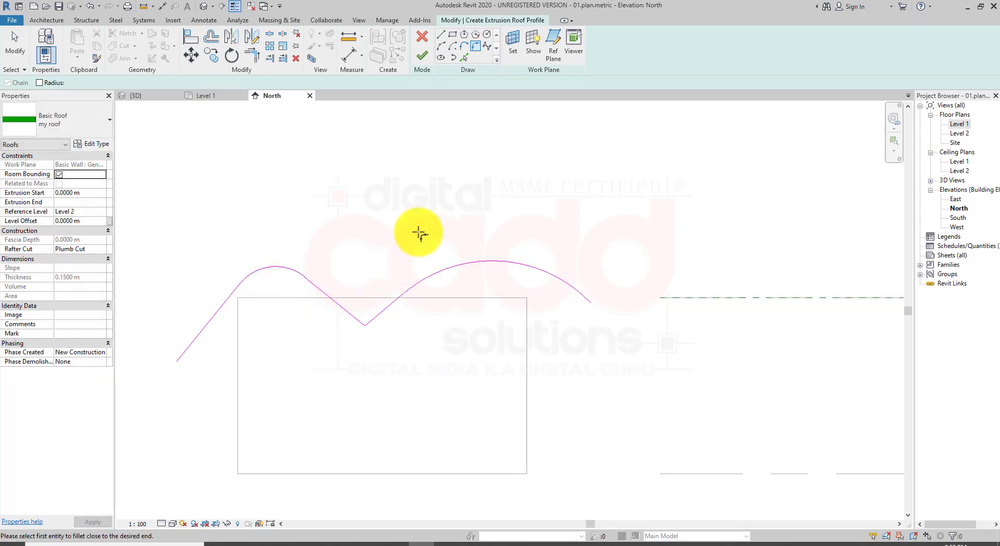
scroll(356, 316, up, 3)
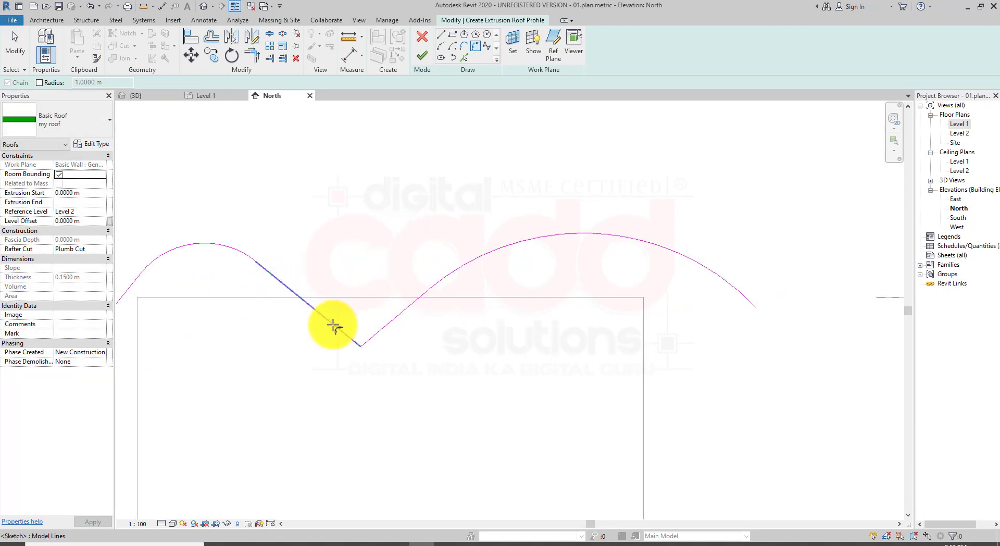
click(334, 325)
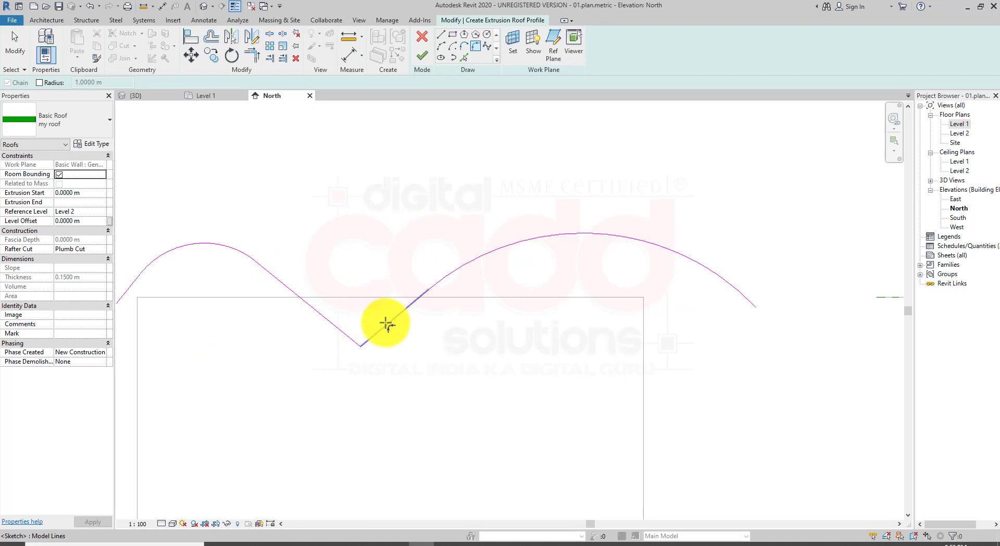
click(385, 323)
click(369, 324)
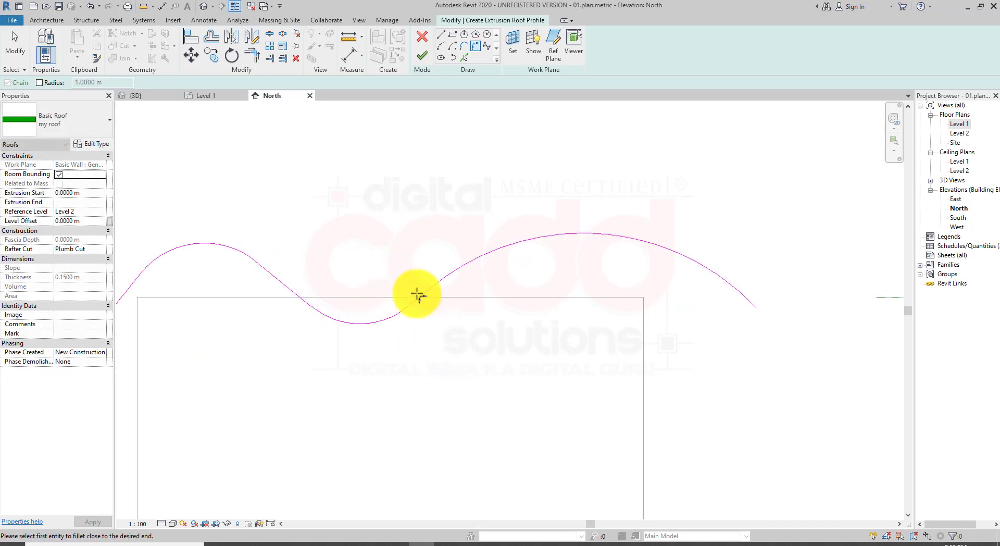
- Finish the extrusion roof profile and check the resulting roof over the enclosure in the 3D view
scroll(419, 307, down, 3)
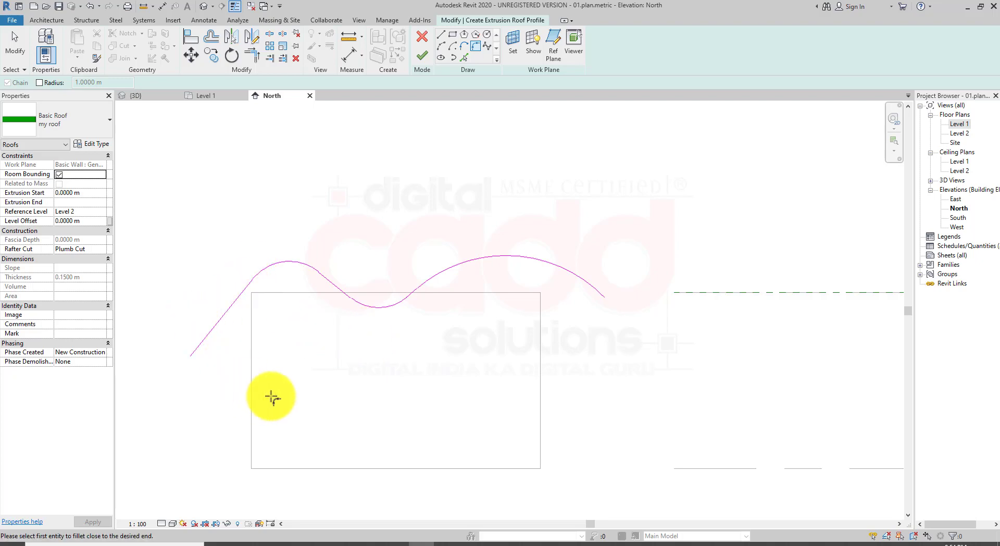
click(425, 56)
scroll(417, 210, down, 2)
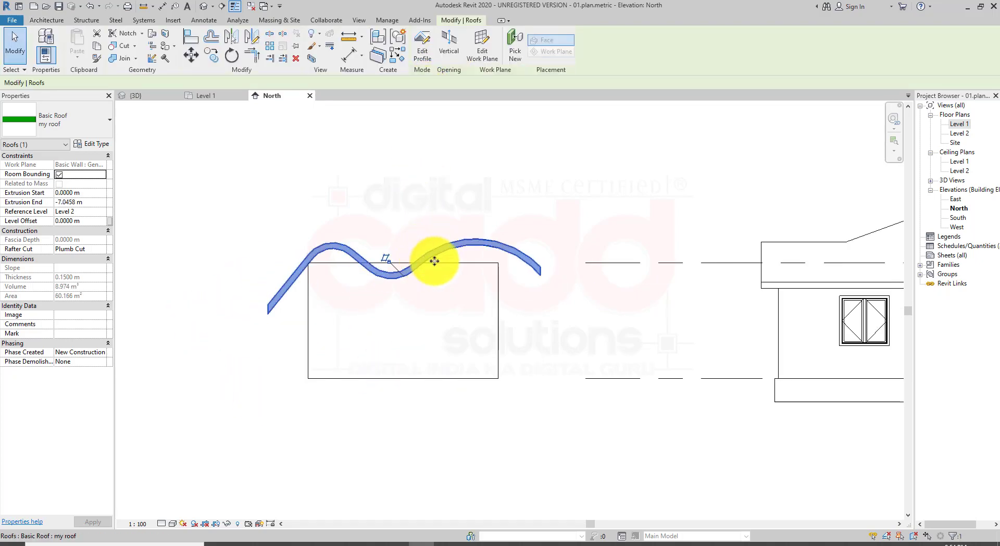
mouse_move(430, 261)
middle_down()
mouse_move(430, 282)
mouse_move(406, 305)
mouse_move(417, 273)
middle_up()
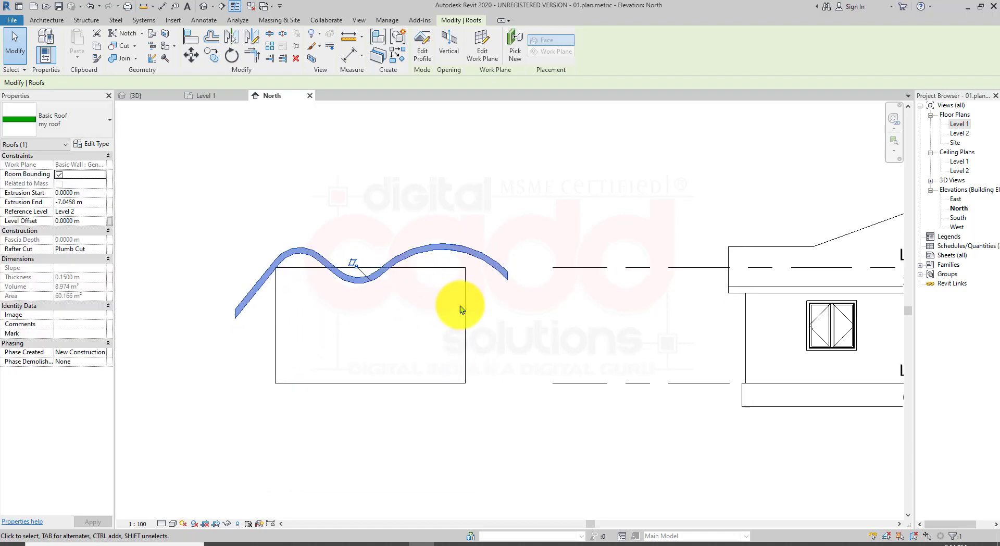
click(205, 7)
scroll(435, 223, down, 1)
scroll(534, 282, up, 3)
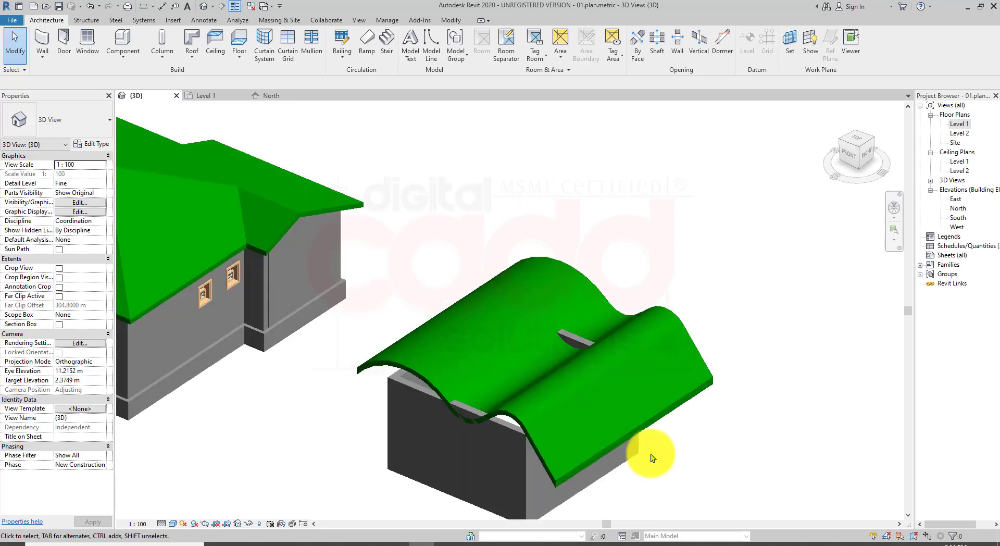
mouse_move(651, 457)
shift+middle_down()
mouse_move(598, 423)
mouse_move(579, 388)
mouse_move(687, 283)
mouse_move(653, 245)
mouse_move(558, 285)
mouse_move(579, 304)
mouse_move(655, 253)
mouse_move(592, 356)
mouse_move(534, 335)
shift+middle_up()
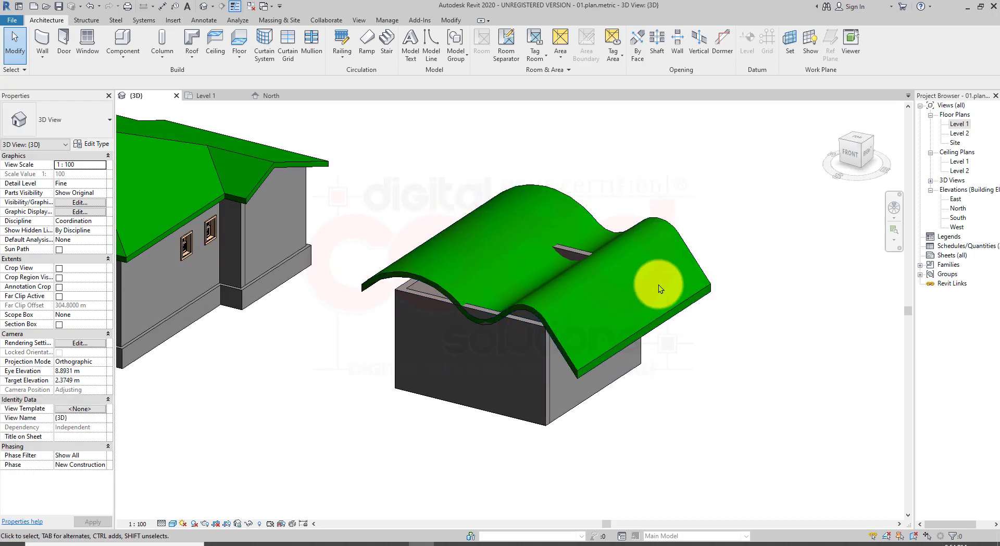
mouse_move(619, 373)
shift+middle_down()
mouse_move(647, 394)
mouse_move(556, 378)
mouse_move(634, 363)
mouse_move(636, 276)
mouse_move(654, 423)
mouse_move(641, 378)
mouse_move(673, 406)
mouse_move(698, 305)
mouse_move(614, 330)
mouse_move(602, 383)
mouse_move(523, 251)
shift+middle_up()
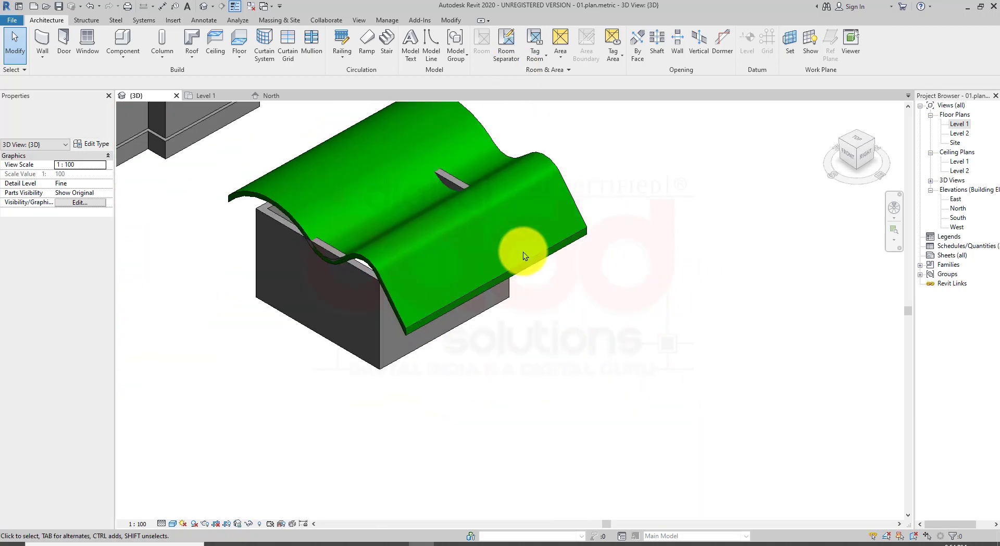
- Stretch the roof's two extrusion ends to a start of about 0.91 m and an end of about -6.17 m
click(530, 259)
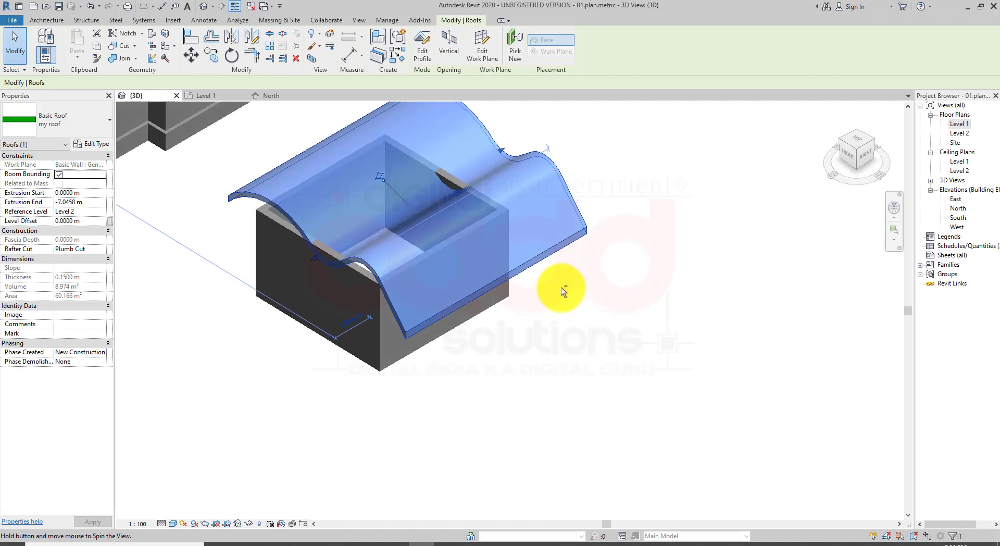
mouse_move(561, 286)
shift+middle_down()
mouse_move(500, 185)
mouse_move(495, 345)
mouse_move(290, 341)
shift+middle_up()
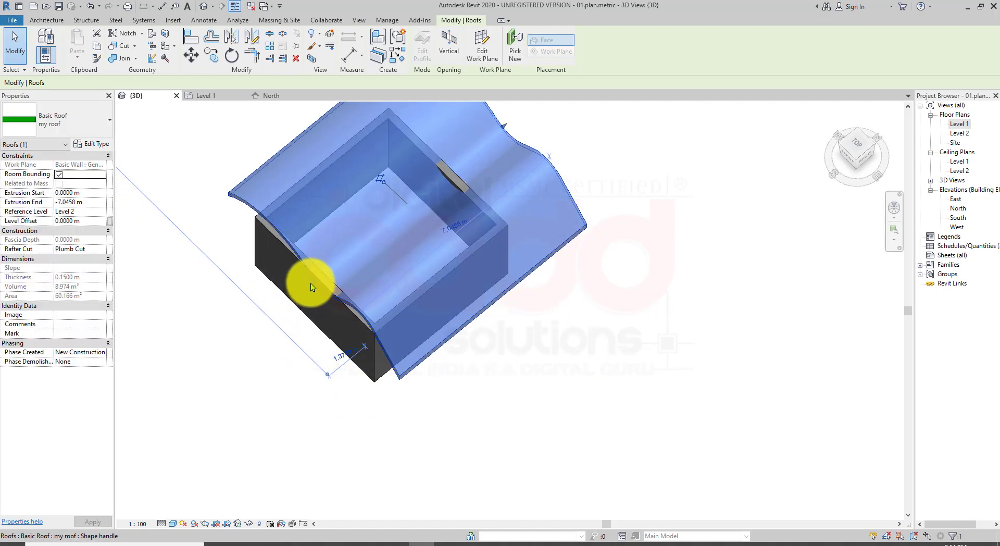
drag(310, 283, 286, 303)
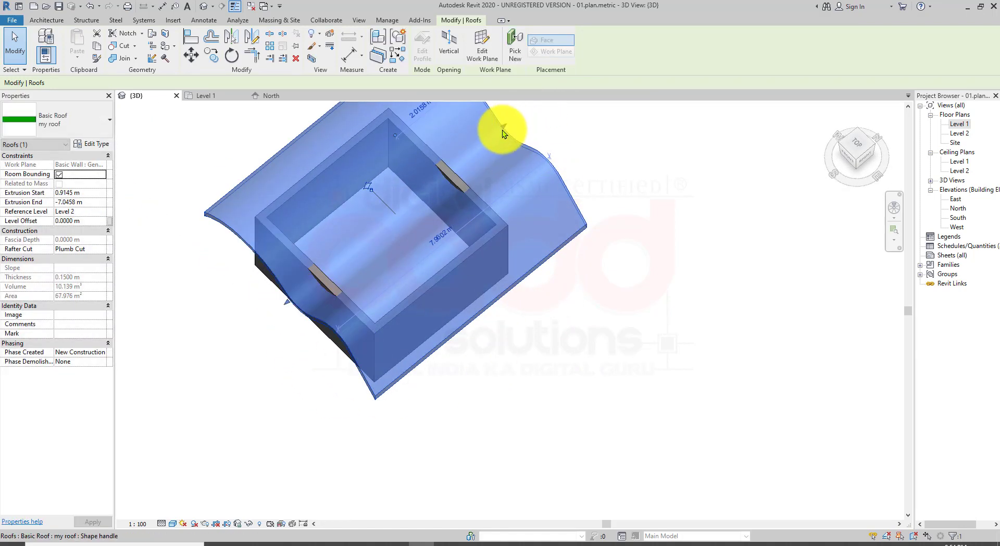
drag(502, 130, 512, 124)
middle_drag(585, 249, 576, 375)
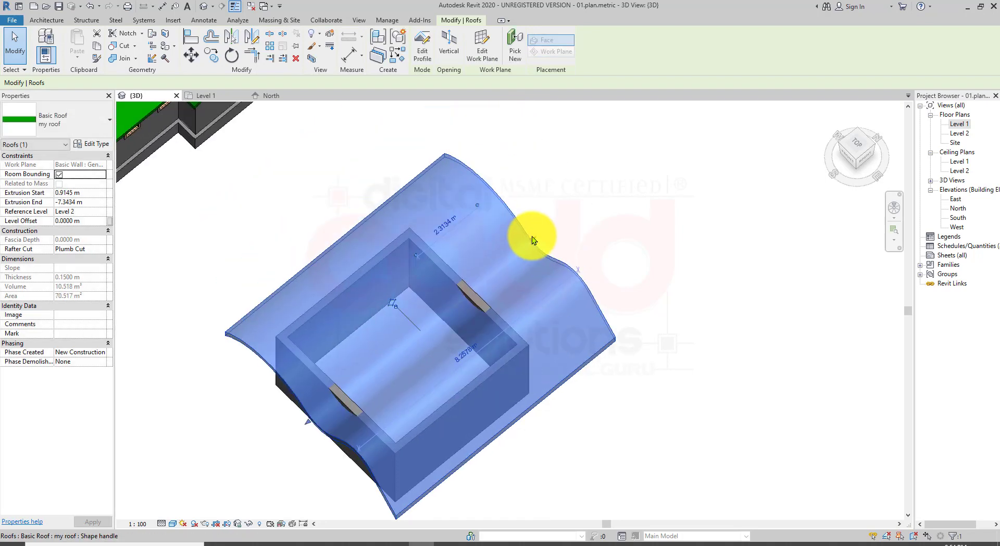
drag(532, 236, 496, 262)
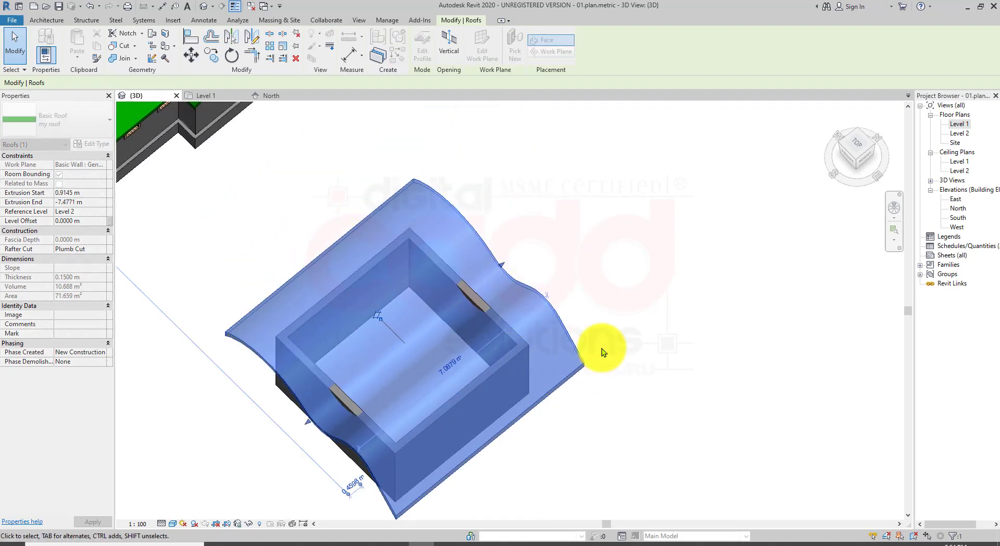
- Try to set the roof's overhang beyond the enclosure's upper wall to 0.6 m in the Level 1 floor plan
click(953, 123)
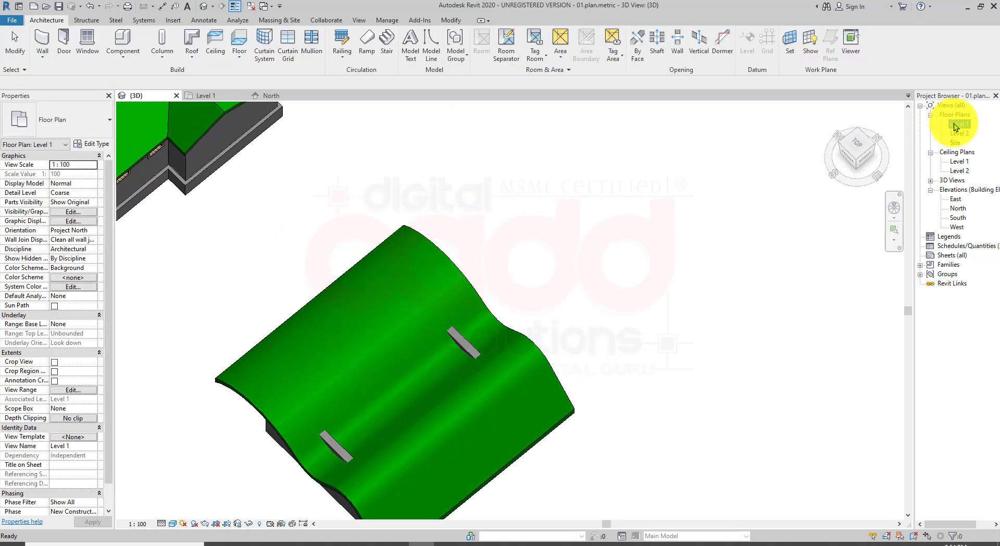
double_click(954, 123)
click(307, 221)
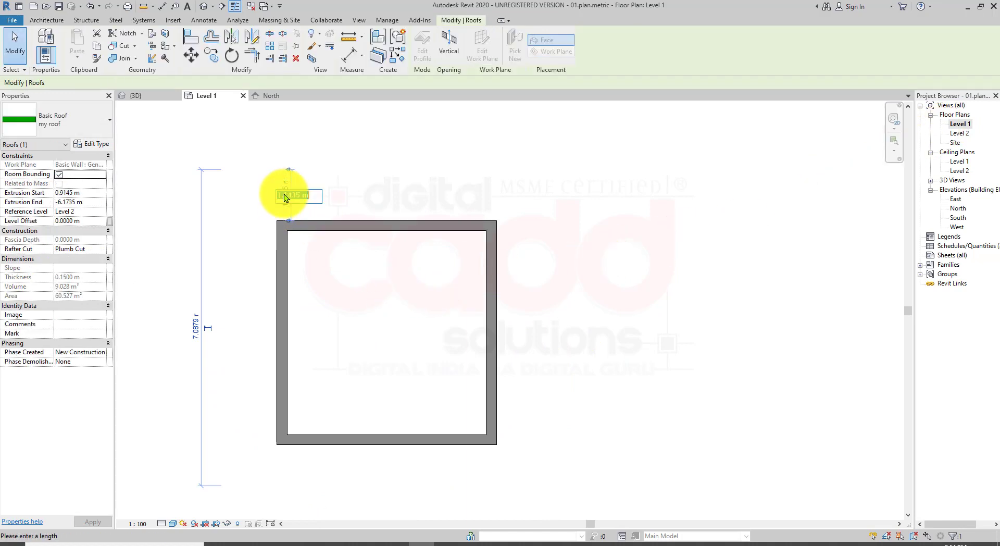
click(286, 193)
drag(309, 195, 272, 189)
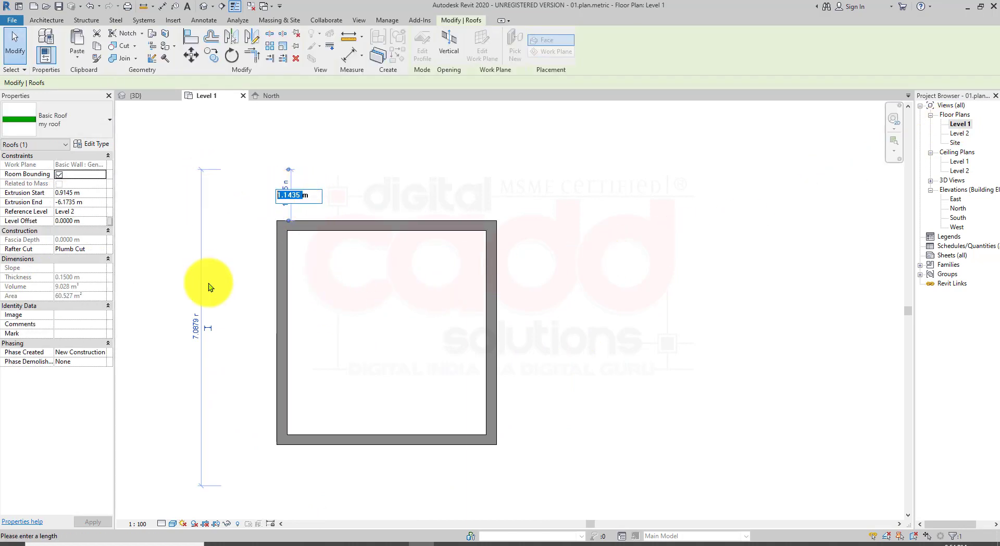
text(.6m)
key(Return)
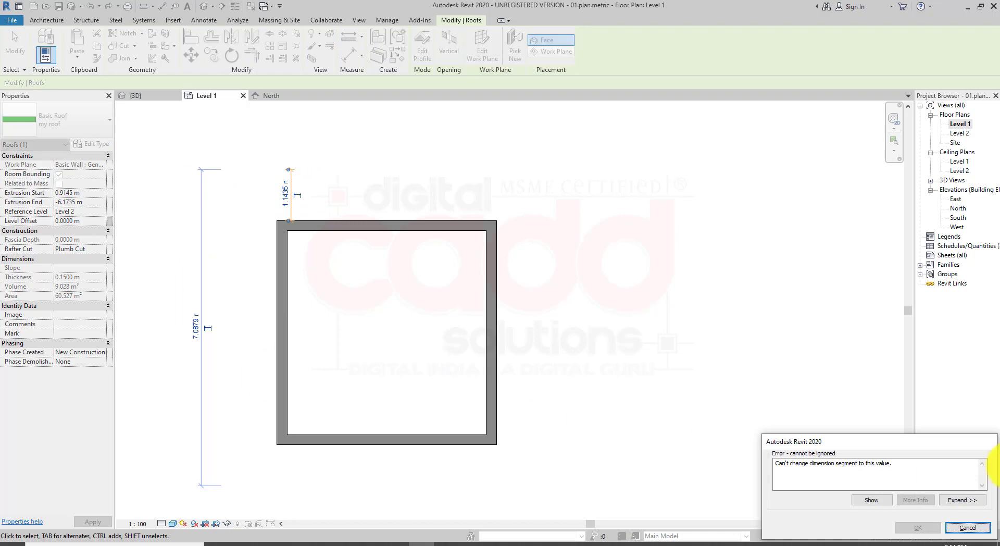
key(Escape)
key(Escape)
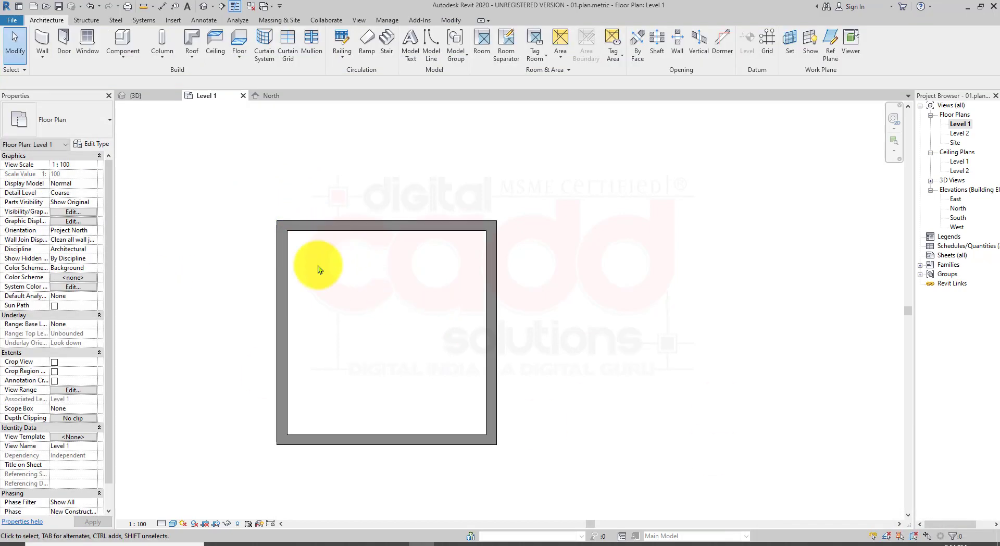
- Attach the tops of all four enclosure walls to the curved roof in the 3D view
scroll(290, 292, down, 1)
click(208, 5)
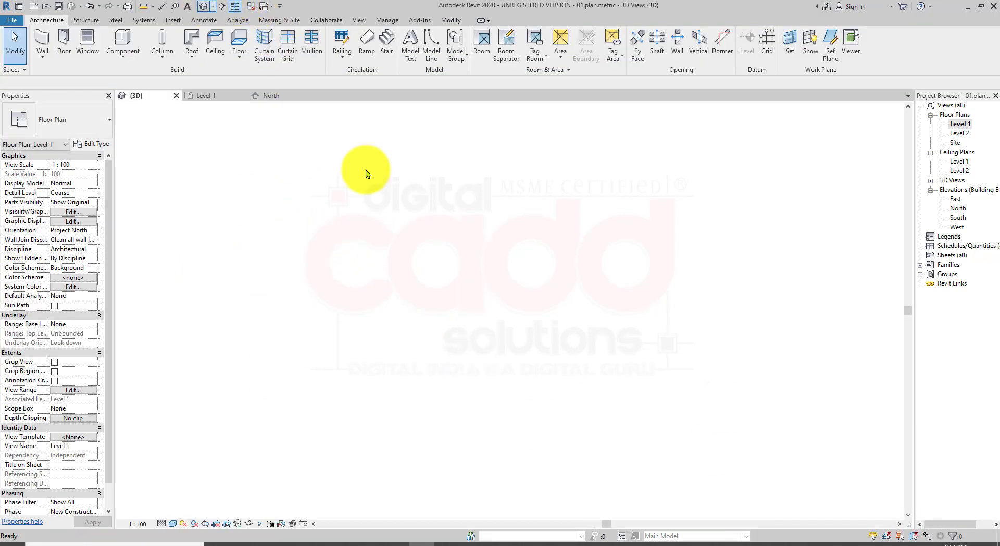
shift+middle_drag(527, 323, 590, 90)
shift+middle_drag(602, 119, 572, 156)
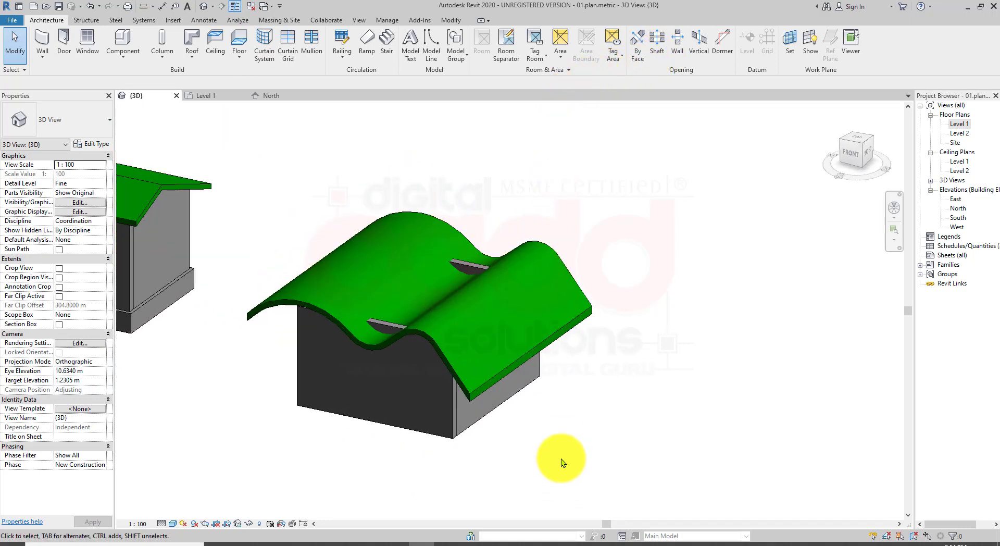
click(454, 417)
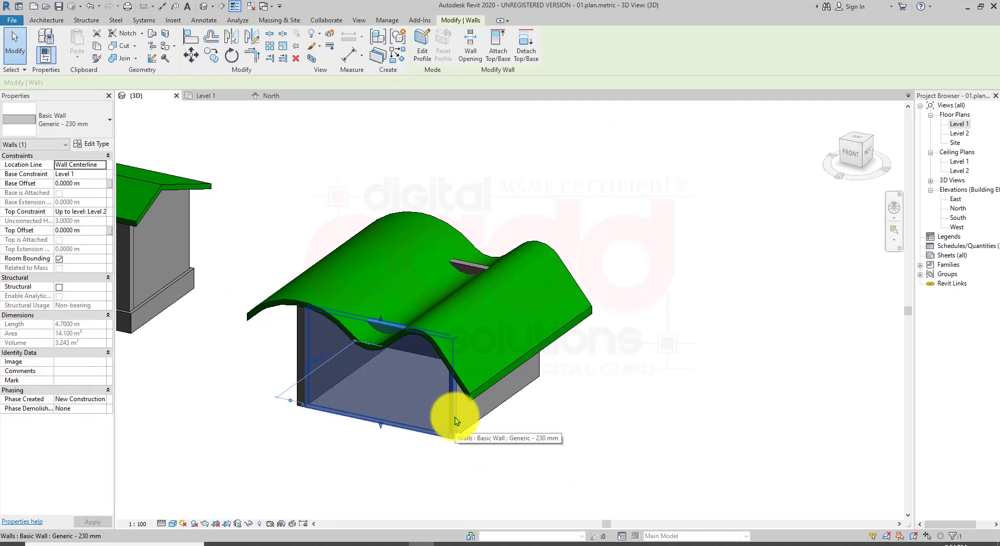
key(Tab)
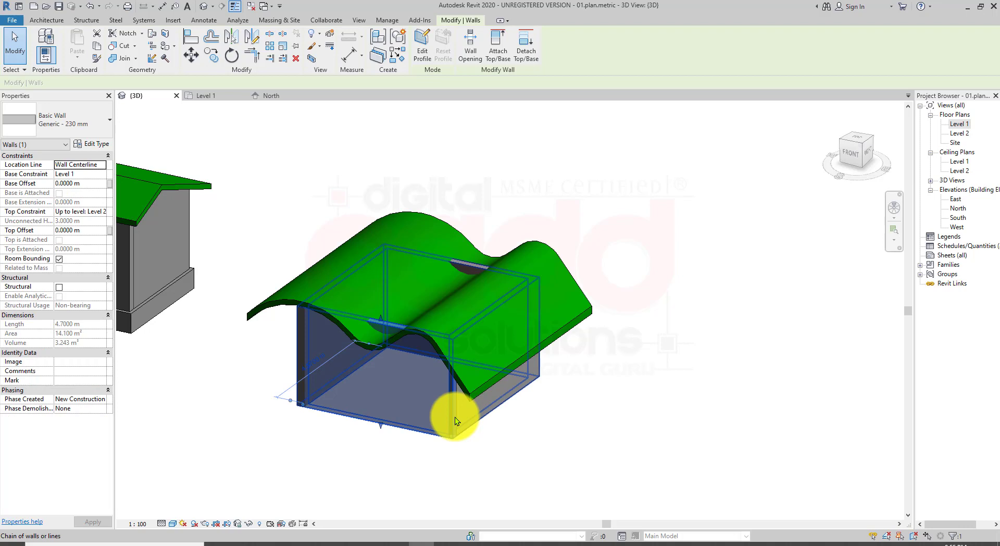
click(454, 416)
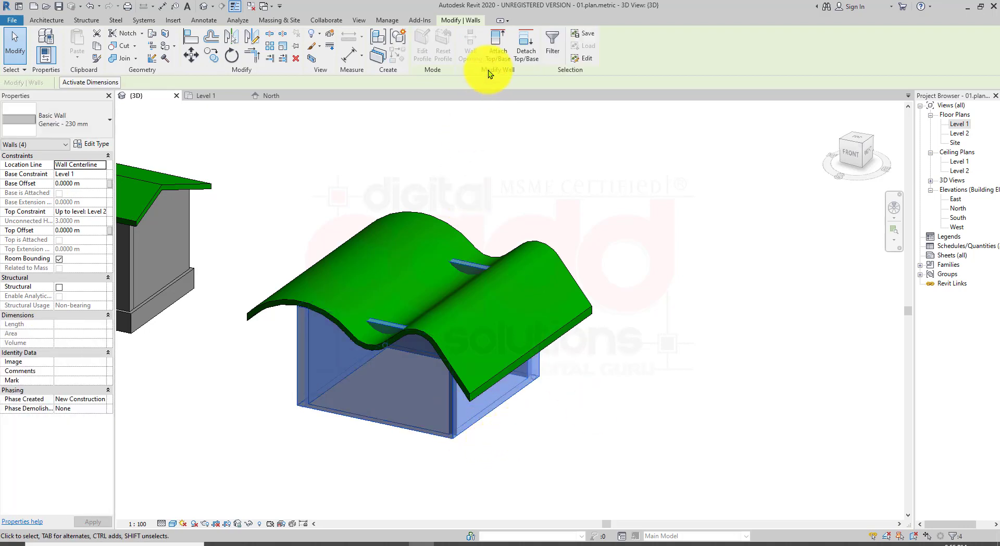
click(495, 58)
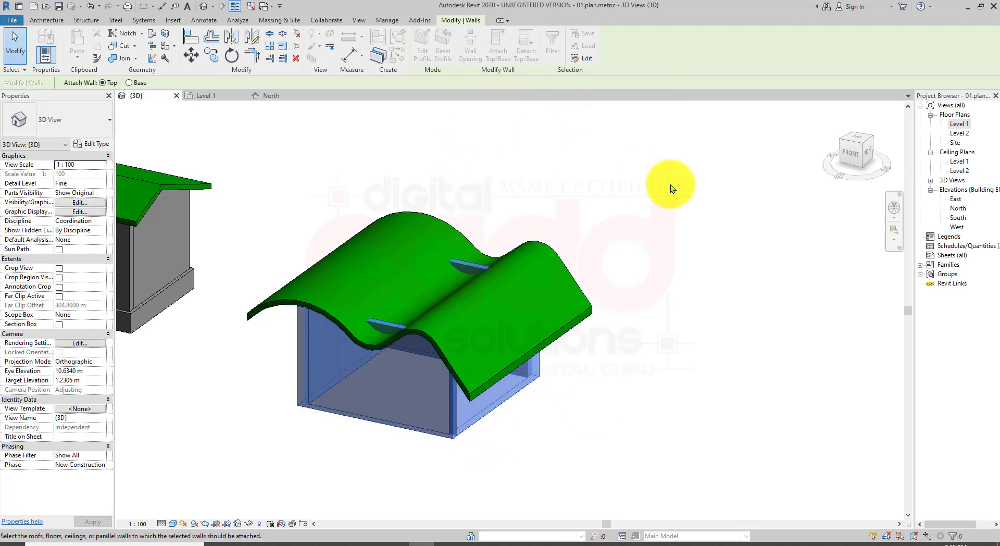
click(572, 273)
- Examine how the wall tops meet the curved roof from below and from above
shift+middle_drag(536, 357, 727, 224)
click(691, 256)
scroll(603, 260, down, 2)
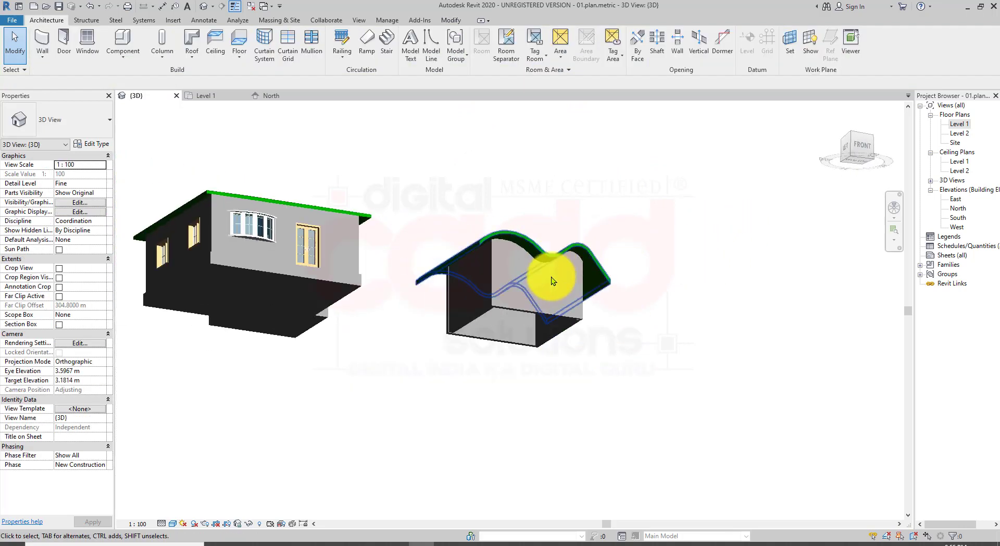
scroll(542, 239, up, 2)
scroll(528, 251, up, 3)
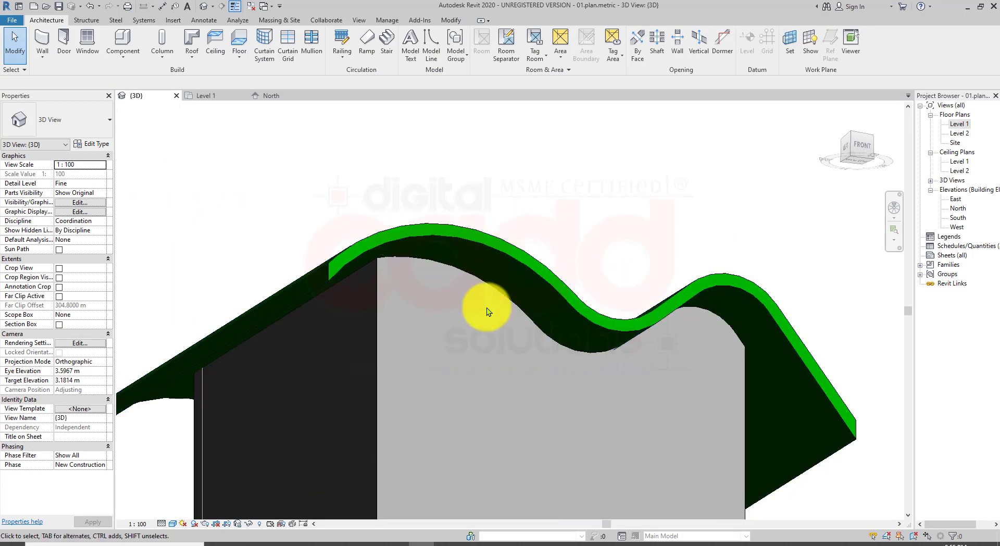
scroll(556, 236, down, 2)
mouse_move(556, 236)
shift+middle_down()
mouse_move(678, 339)
mouse_move(558, 325)
mouse_move(518, 224)
mouse_move(376, 221)
mouse_move(264, 235)
mouse_move(202, 301)
mouse_move(369, 170)
mouse_move(575, 182)
mouse_move(689, 232)
mouse_move(705, 242)
mouse_move(521, 297)
mouse_move(428, 403)
mouse_move(505, 498)
mouse_move(602, 239)
mouse_move(560, 445)
mouse_move(527, 523)
mouse_move(558, 401)
mouse_move(529, 267)
mouse_move(503, 390)
mouse_move(607, 230)
mouse_move(645, 321)
shift+middle_up()
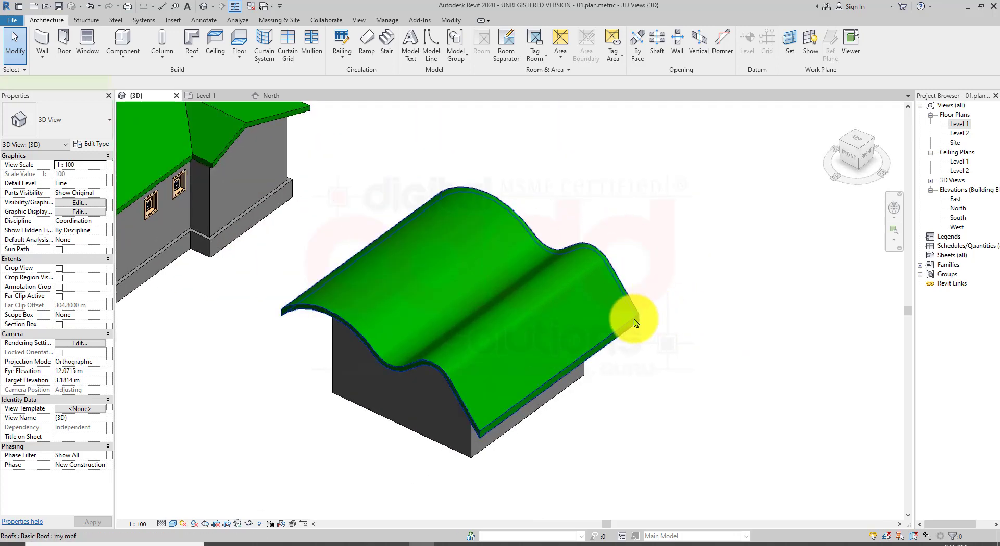
- Delete the wavy extruded roof over the rectangular enclosure and open the Level 1 floor plan
click(633, 319)
key(Delete)
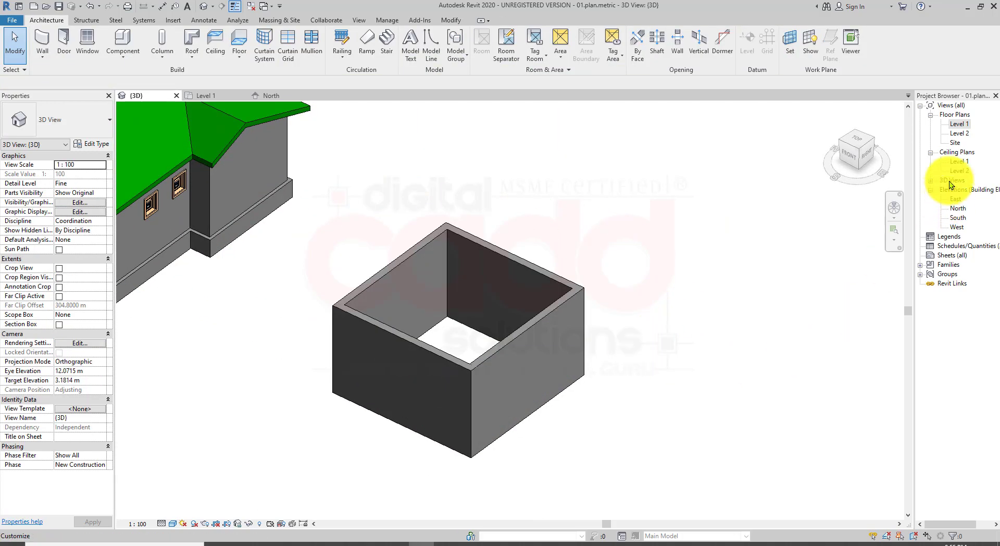
double_click(955, 126)
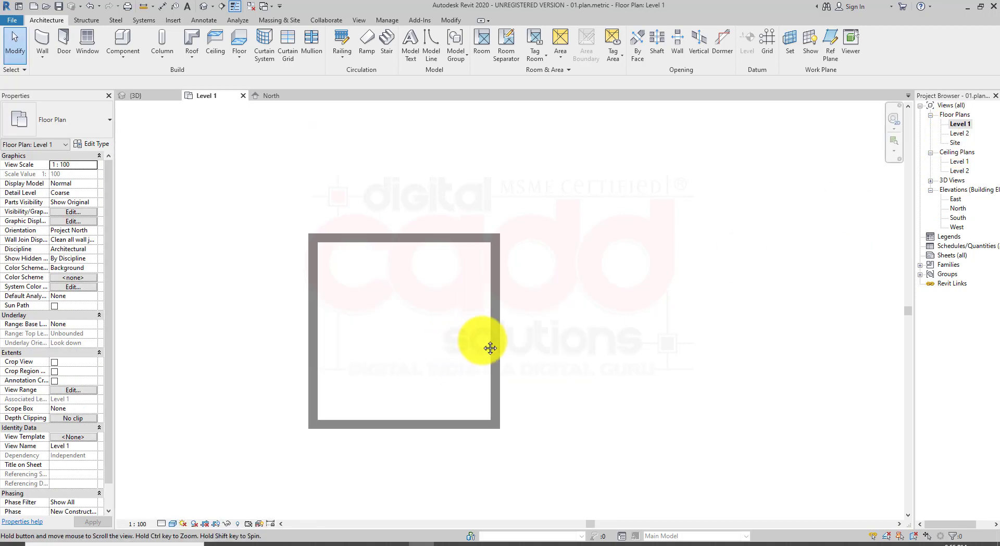
- Start a roof by extrusion on the enclosure's lower wall face, using the North elevation, reference level Level 2 and offset 0.45 m
click(187, 58)
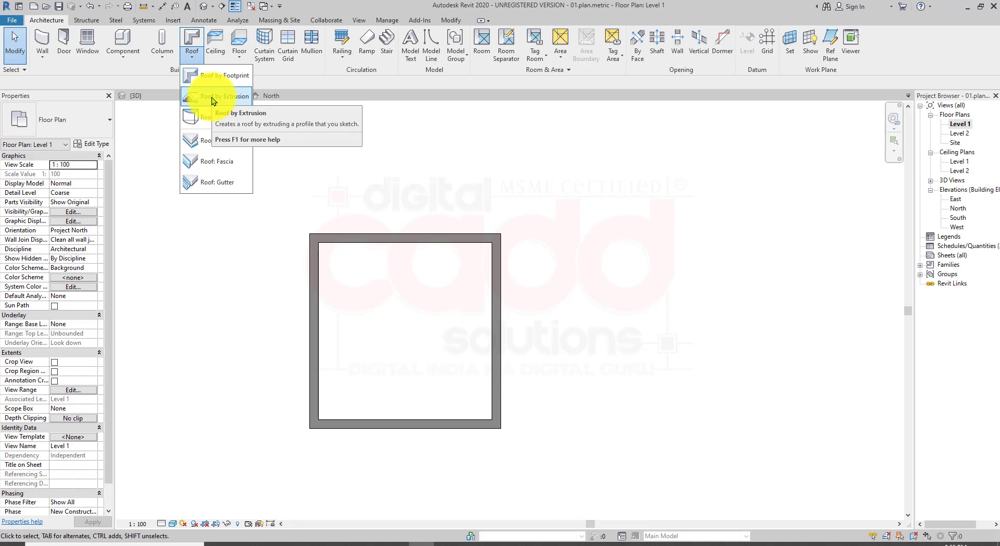
click(212, 97)
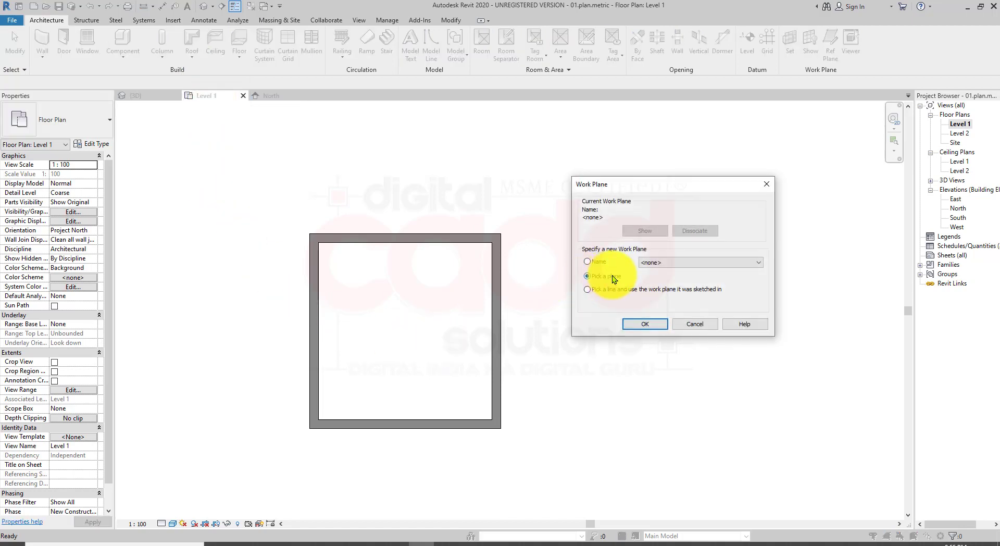
click(645, 324)
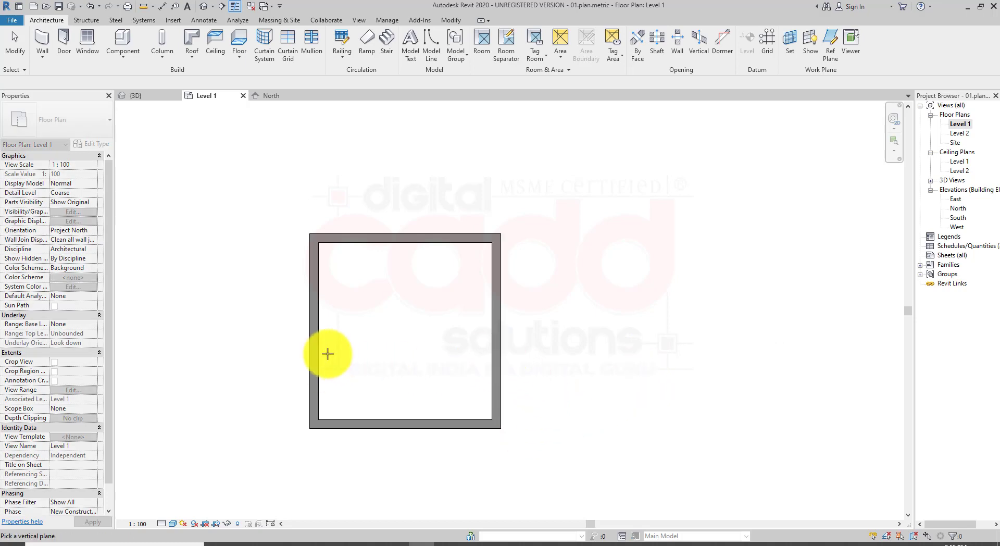
click(400, 428)
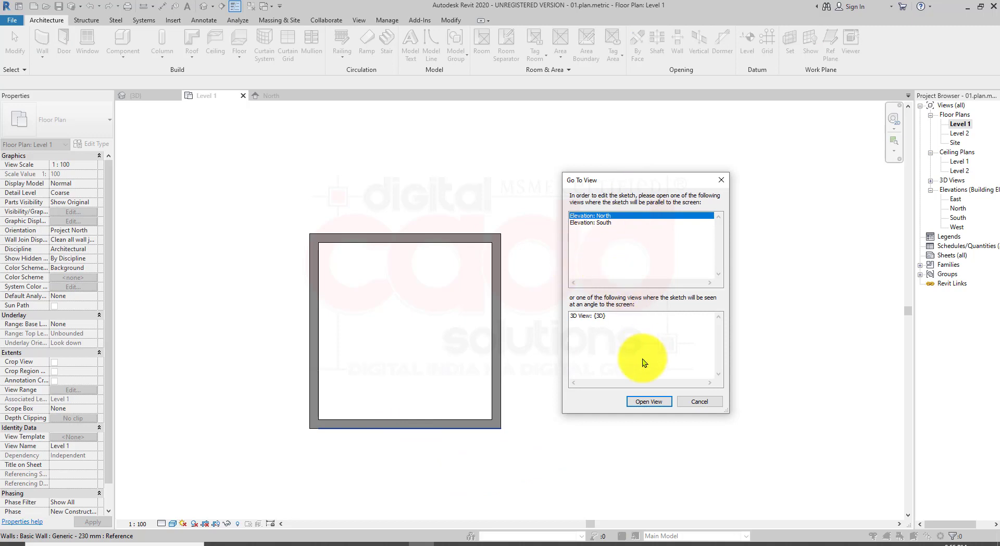
click(643, 403)
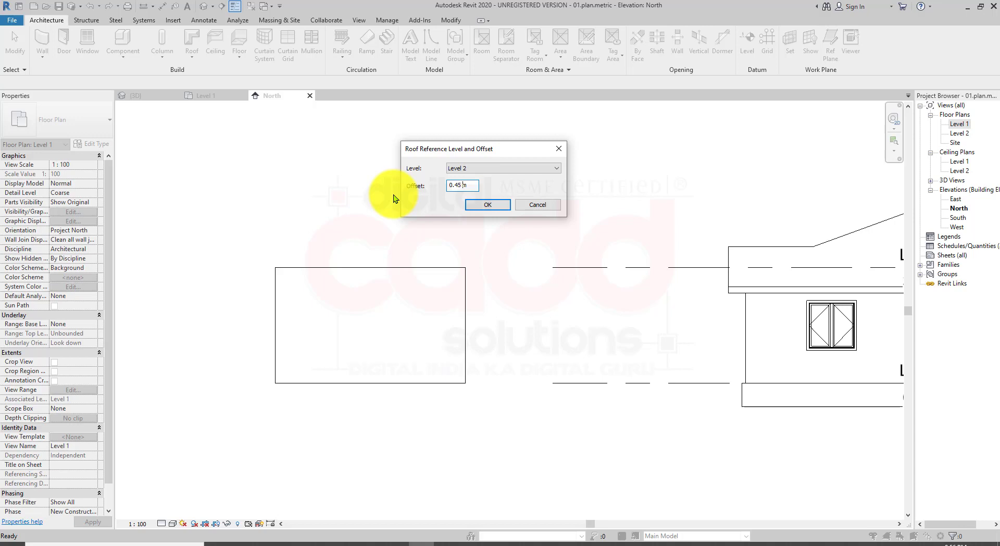
click(485, 204)
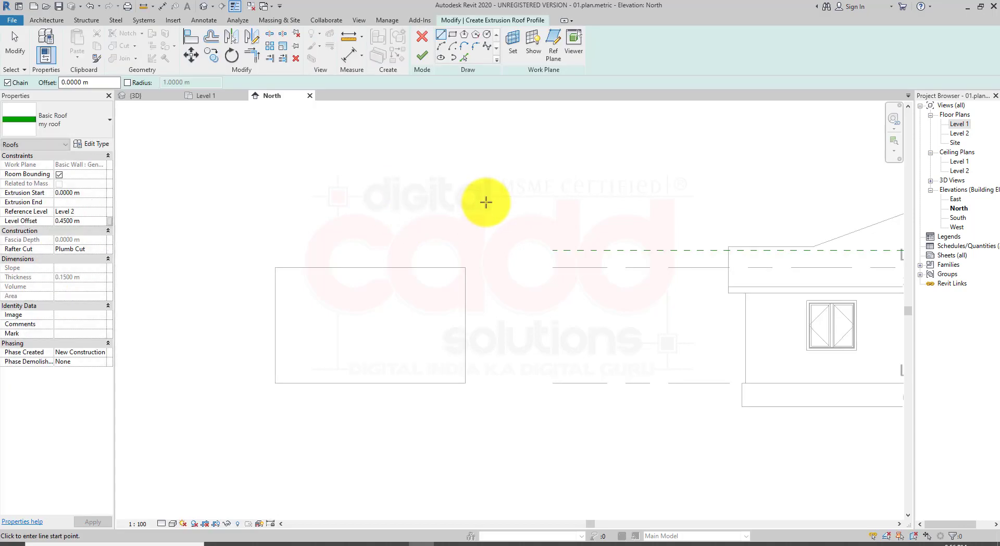
- Sketch the roof profile as two connected start-end-radius arcs, one arching over the enclosure and one sagging past its right wall
scroll(364, 214, up, 3)
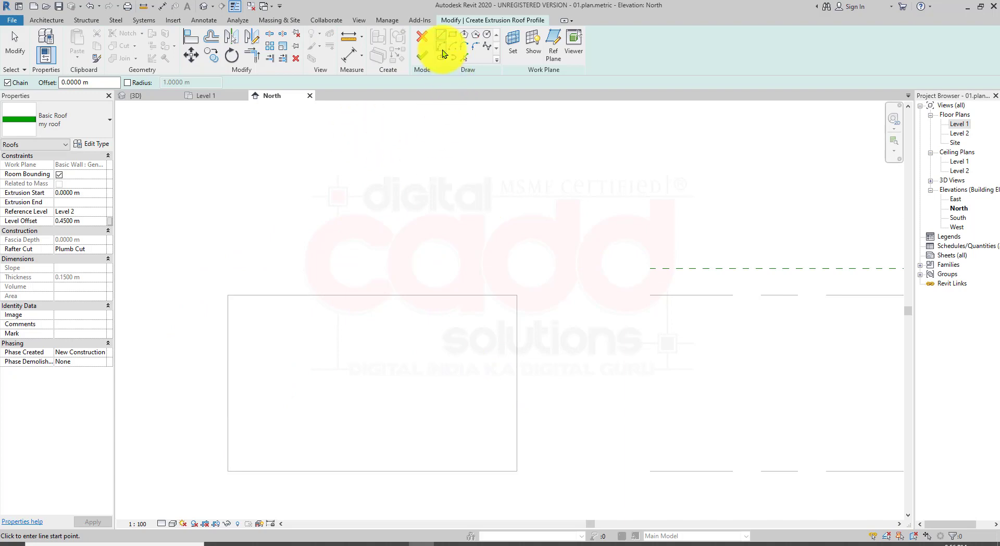
click(442, 49)
click(152, 294)
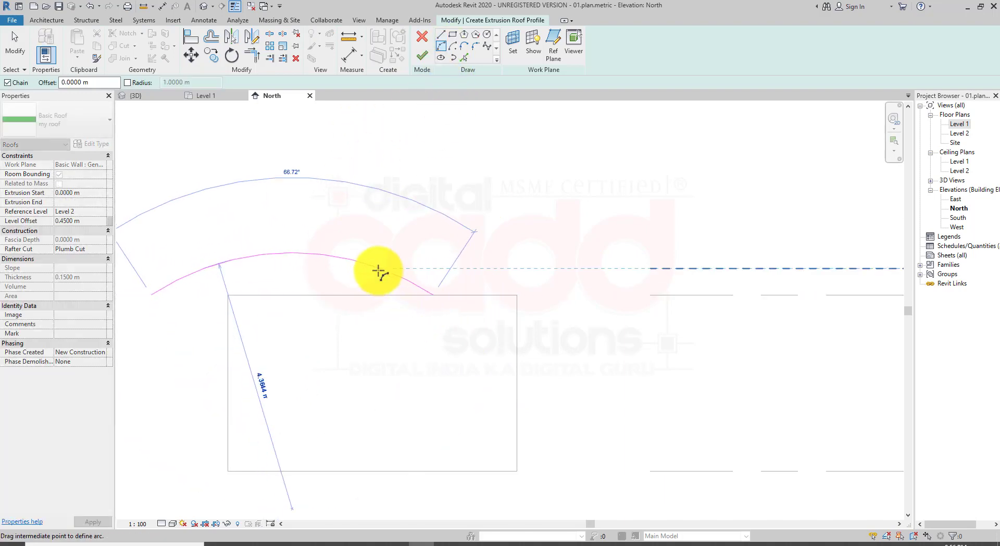
click(373, 267)
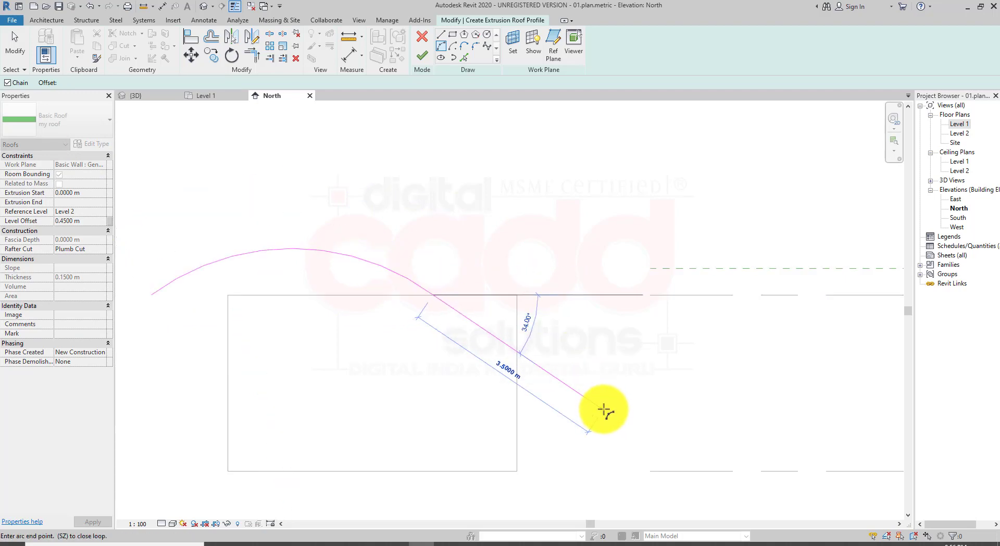
click(592, 368)
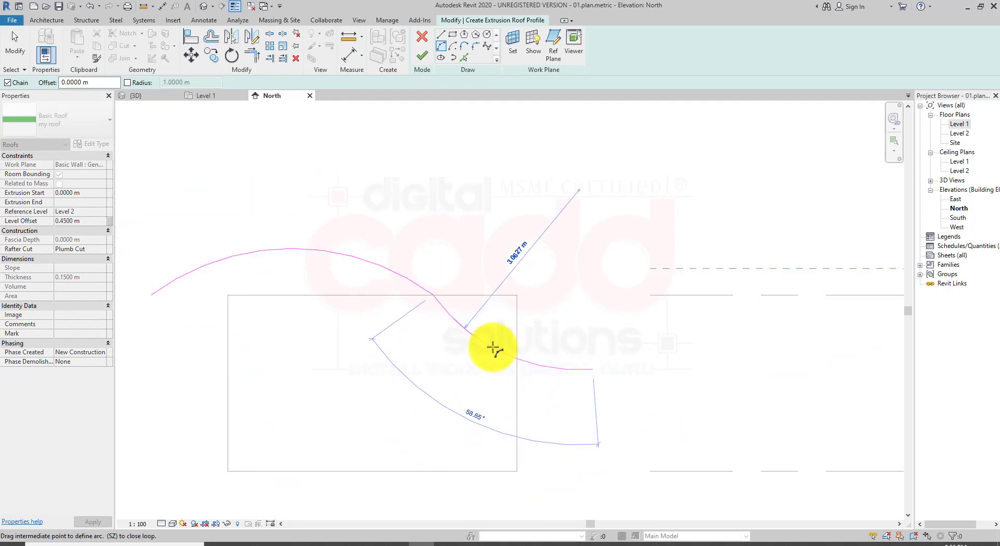
click(490, 340)
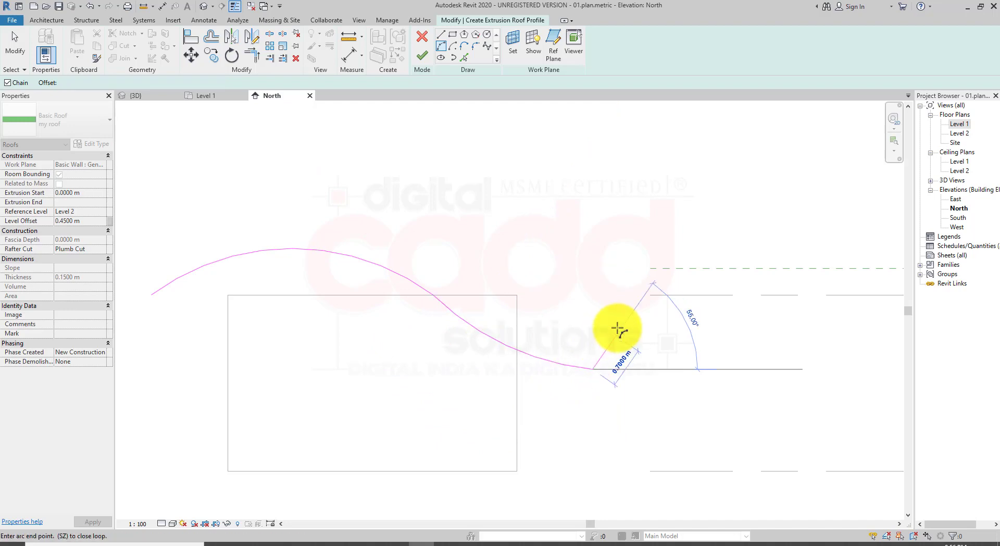
right_click(505, 156)
click(526, 162)
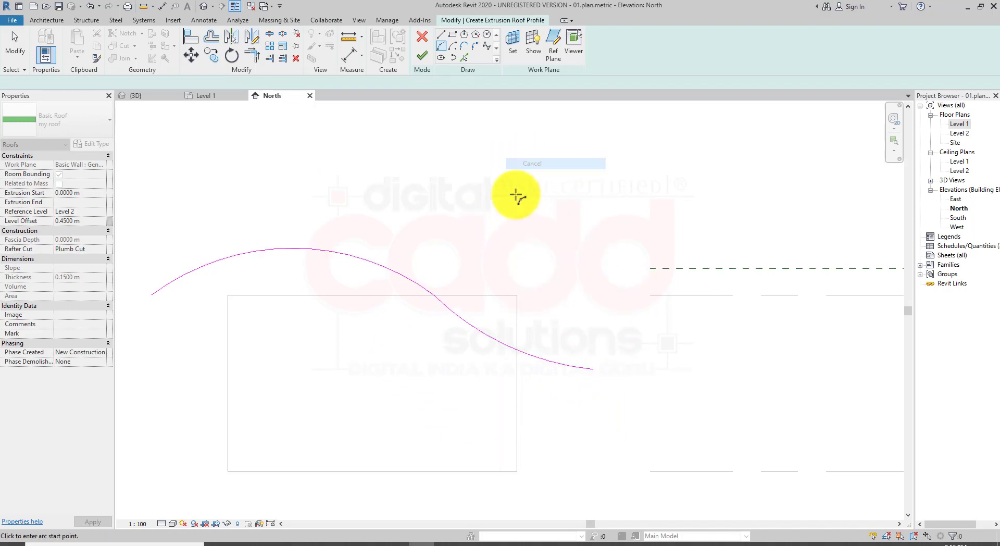
scroll(518, 197, down, 1)
right_click(525, 155)
click(542, 157)
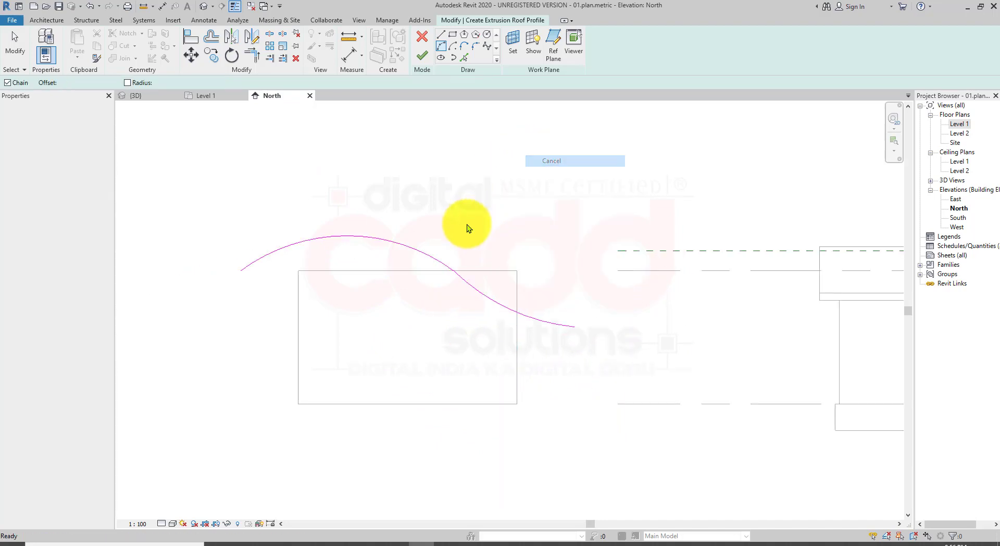
- Raise the roof profile's arcs above the enclosure and shorten the second arc to end just past the right wall
scroll(469, 221, up, 1)
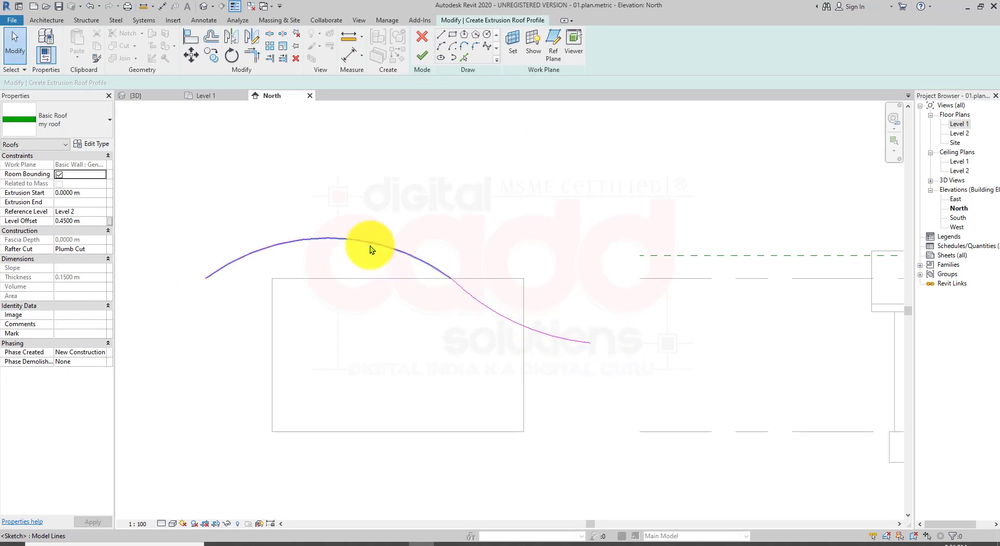
drag(370, 241, 366, 268)
click(608, 163)
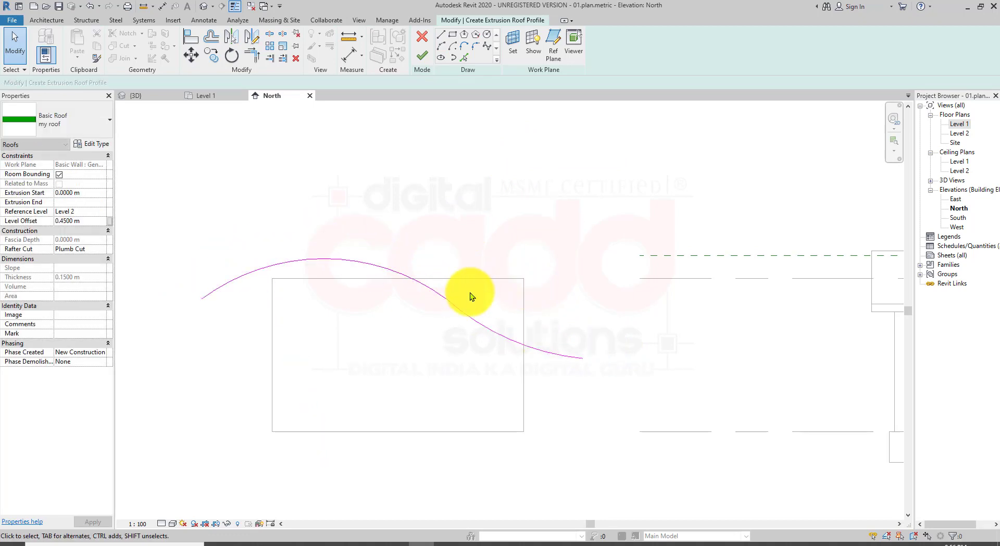
mouse_move(447, 301)
mouse_down()
mouse_move(452, 283)
mouse_move(515, 274)
mouse_move(518, 264)
mouse_up()
click(601, 381)
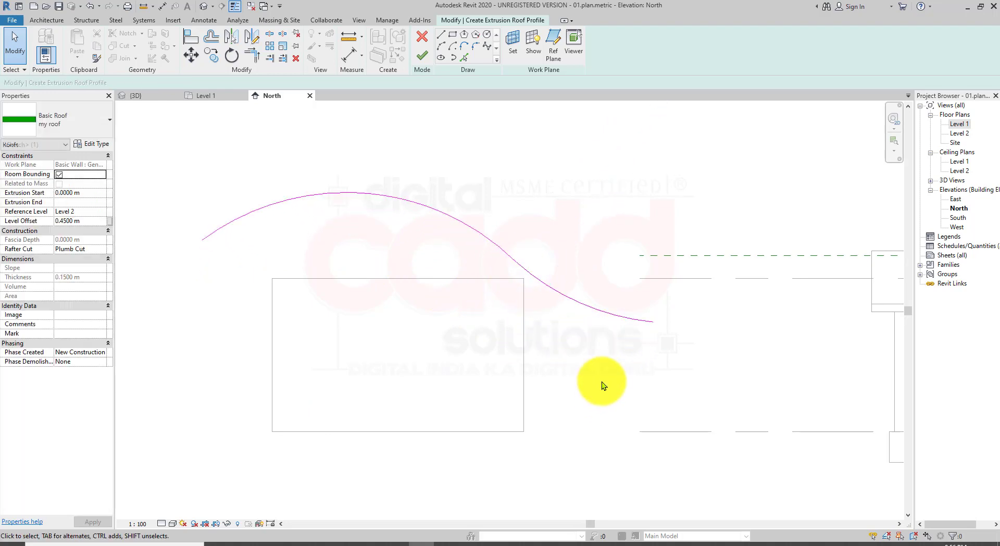
drag(648, 322, 564, 299)
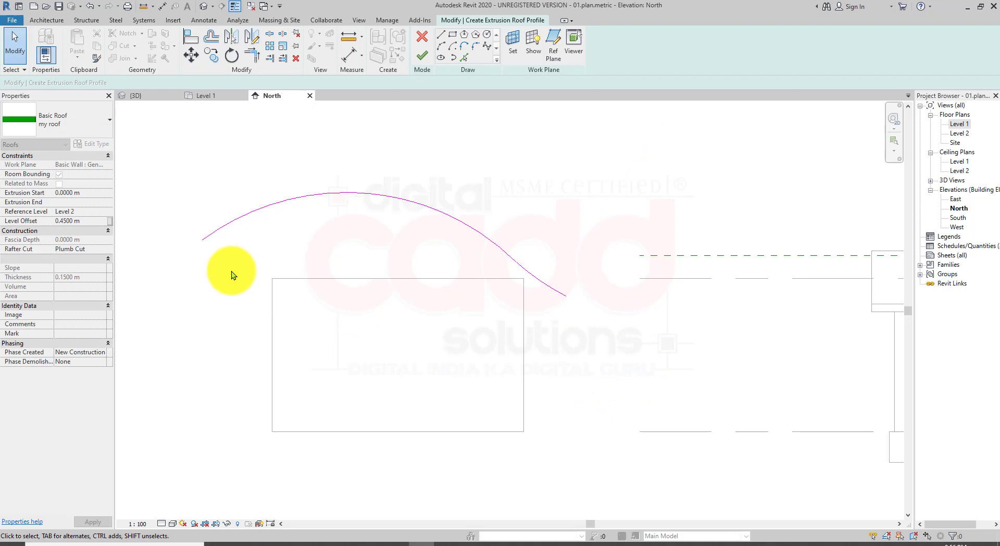
- Shorten the long arc's left end slightly and flatten the arc to a radius of about 10.9 m
click(202, 243)
mouse_move(202, 243)
mouse_down()
mouse_move(217, 254)
mouse_move(213, 239)
mouse_up()
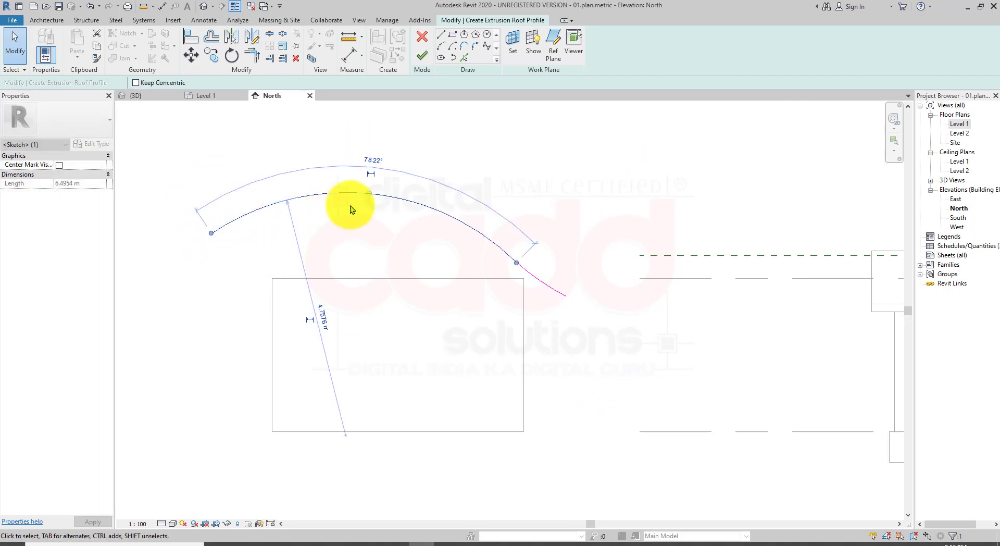
drag(368, 196, 362, 226)
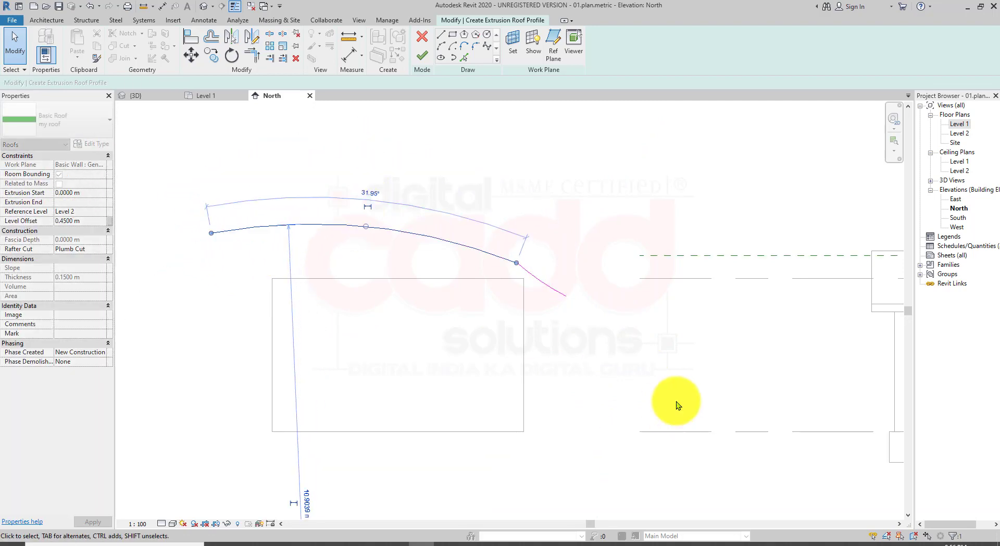
click(676, 402)
- Reshape the short right arc to bulge upward and finish the roof profile sketch
click(550, 288)
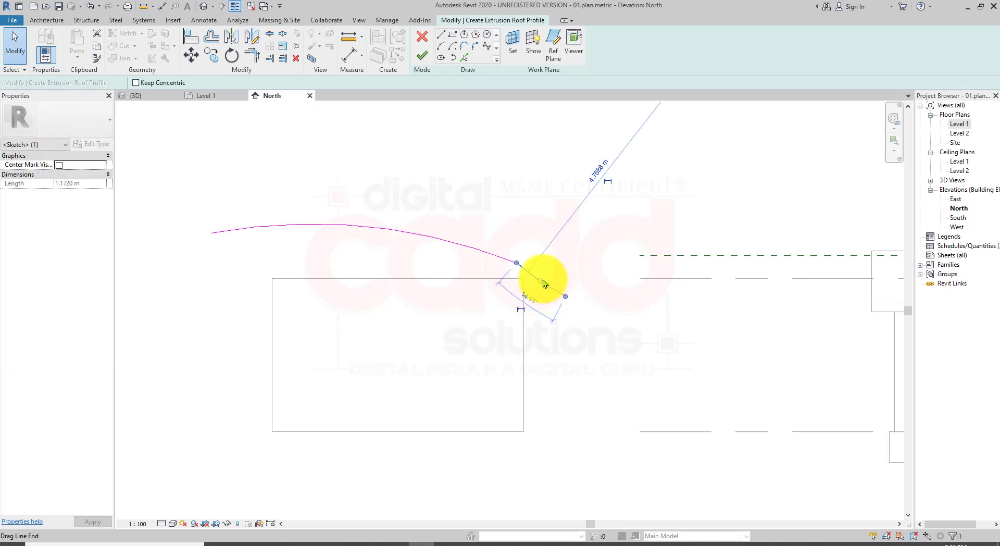
drag(540, 282, 547, 278)
click(575, 401)
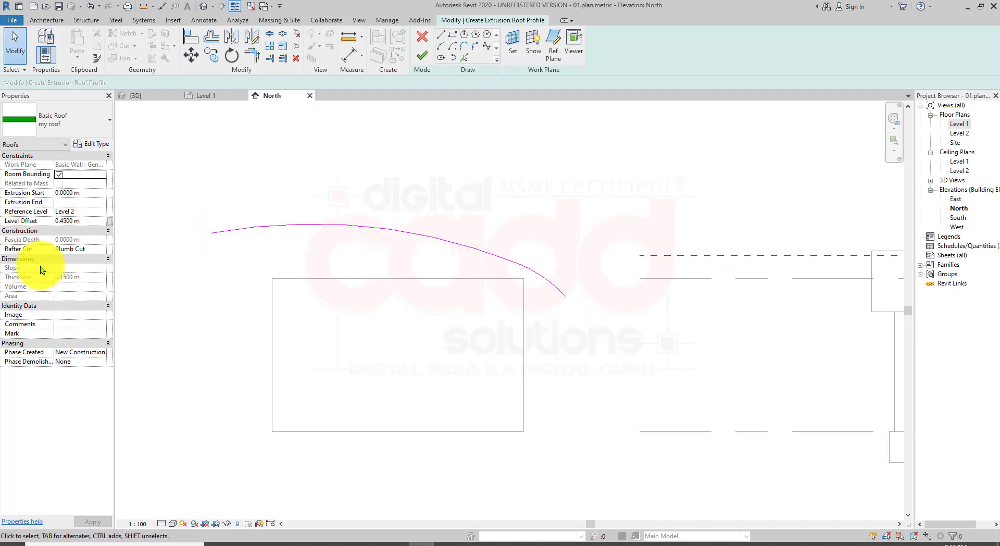
click(423, 55)
scroll(438, 171, up, 2)
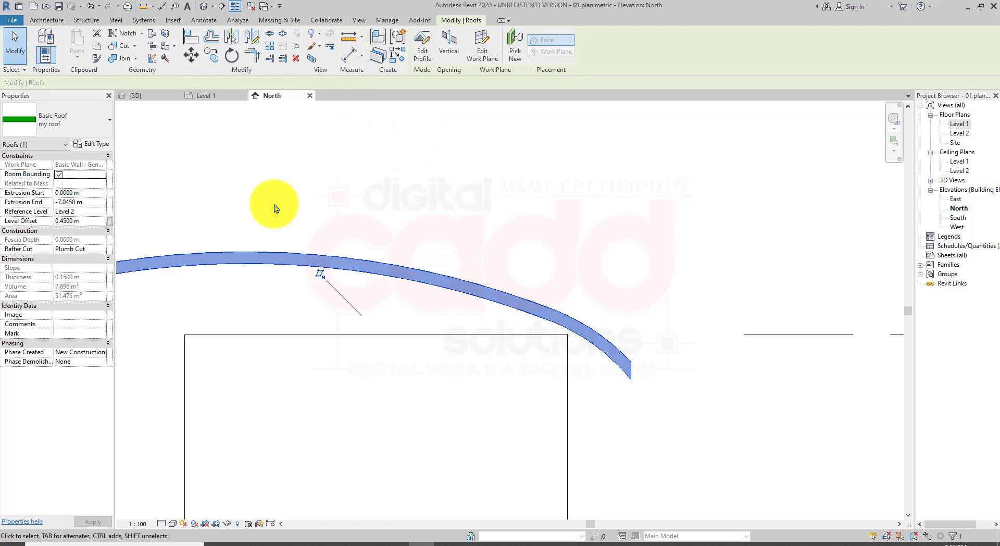
scroll(399, 259, down, 2)
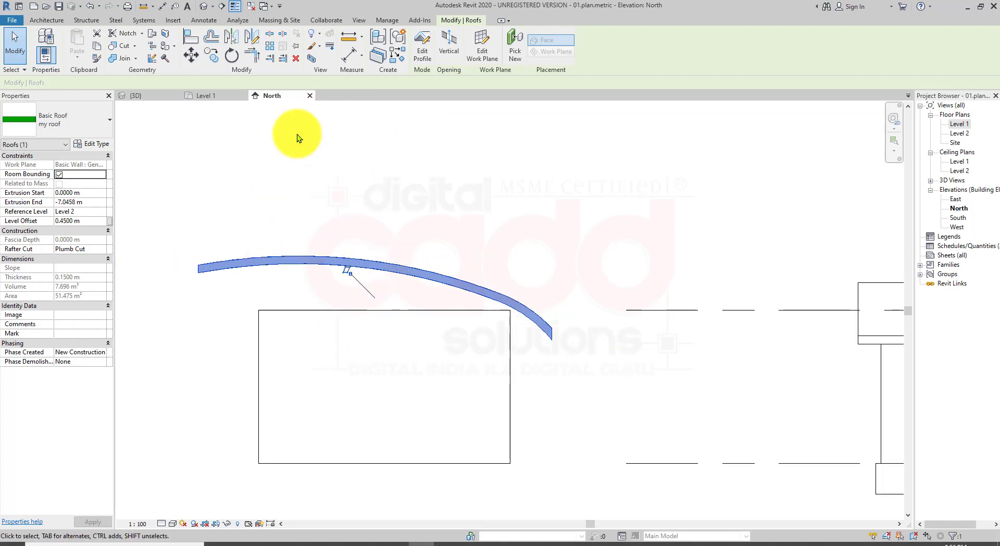
- Attach the tops of all four enclosure walls to the new curved roof in the 3D view
click(205, 8)
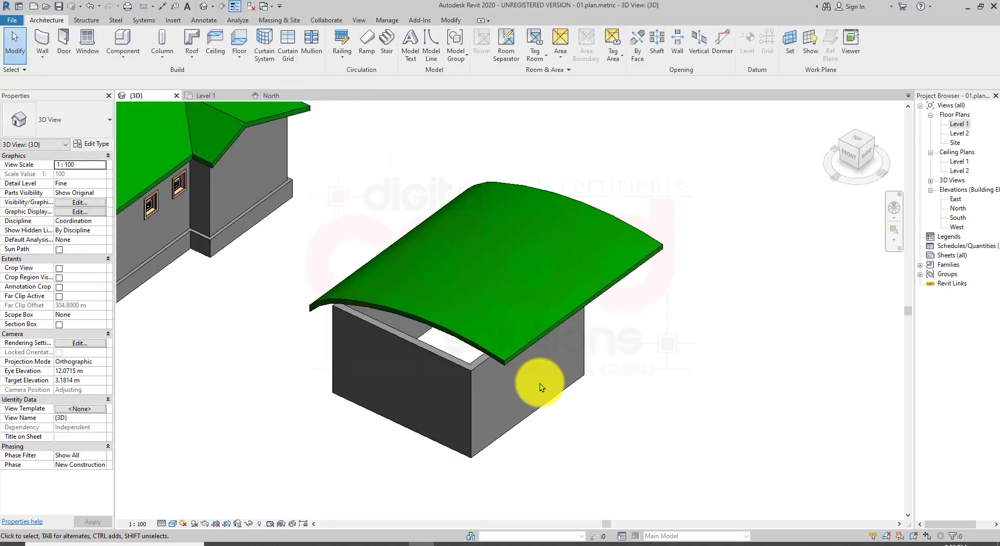
shift+middle_drag(539, 382, 574, 313)
click(576, 318)
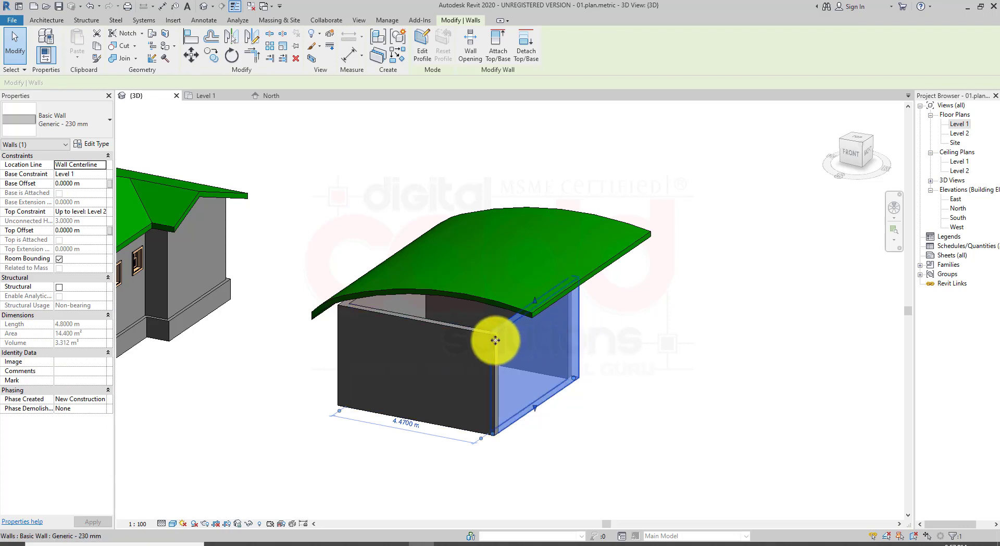
key(Tab)
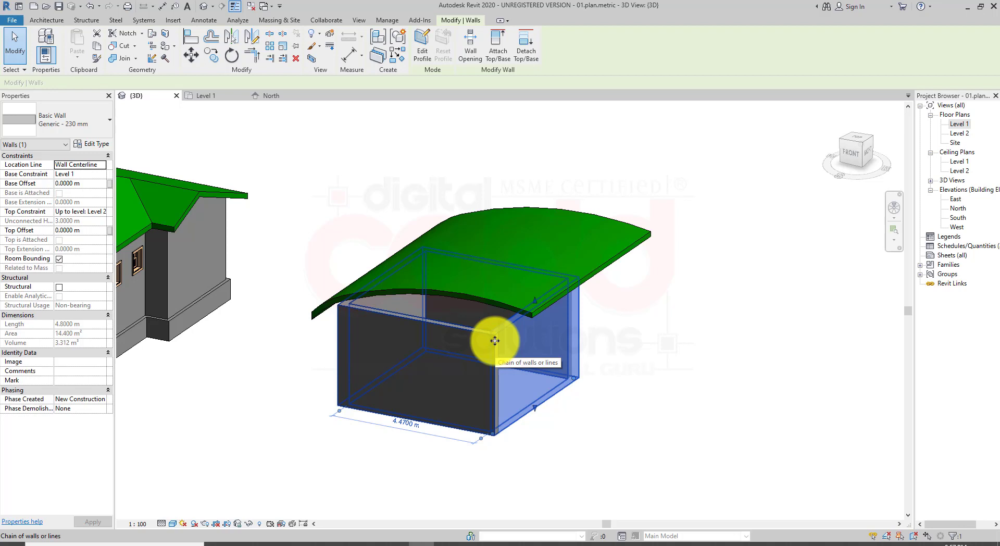
click(494, 340)
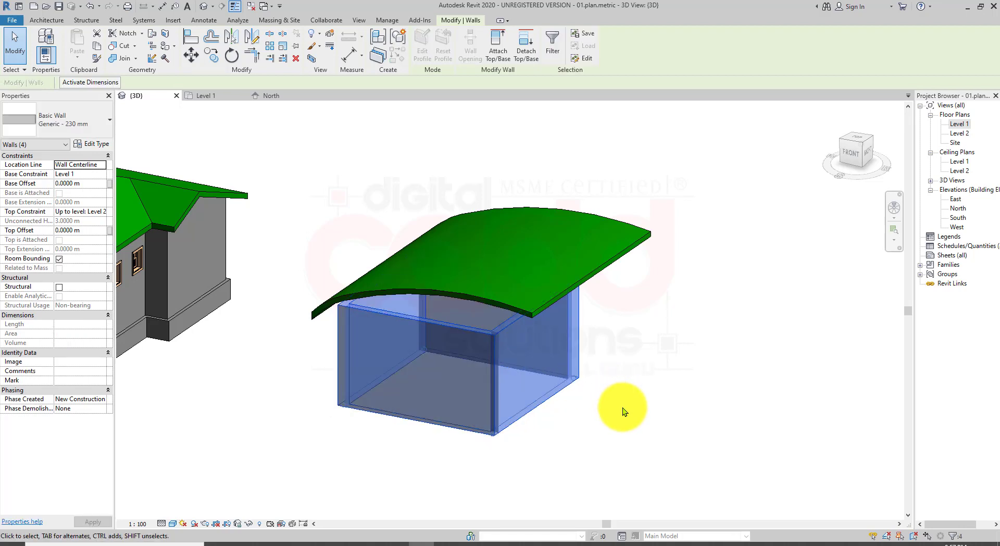
click(496, 48)
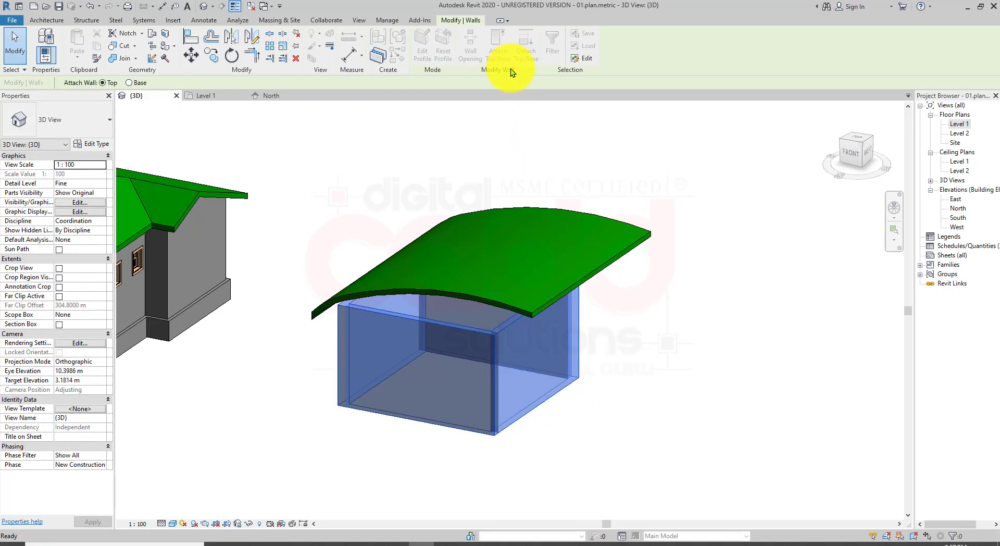
click(104, 83)
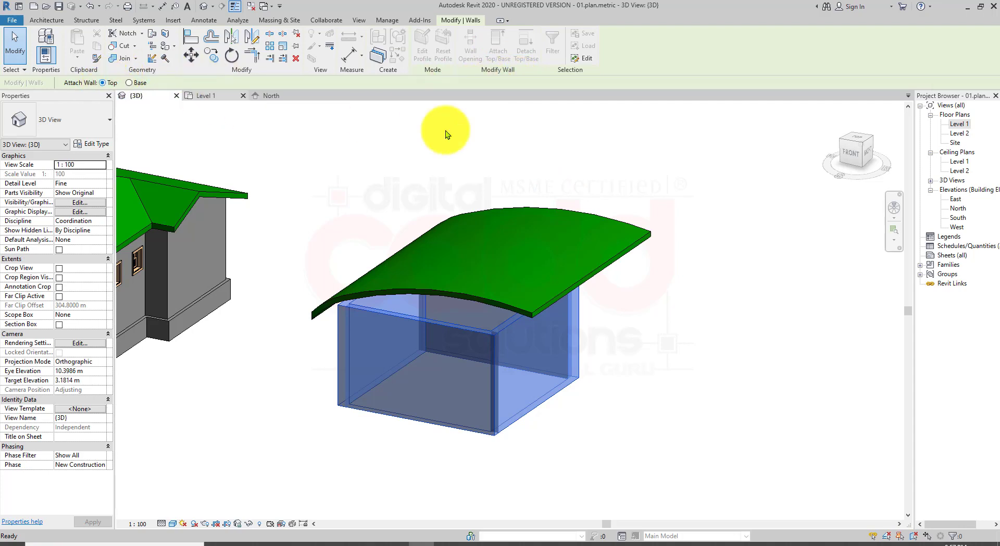
click(635, 240)
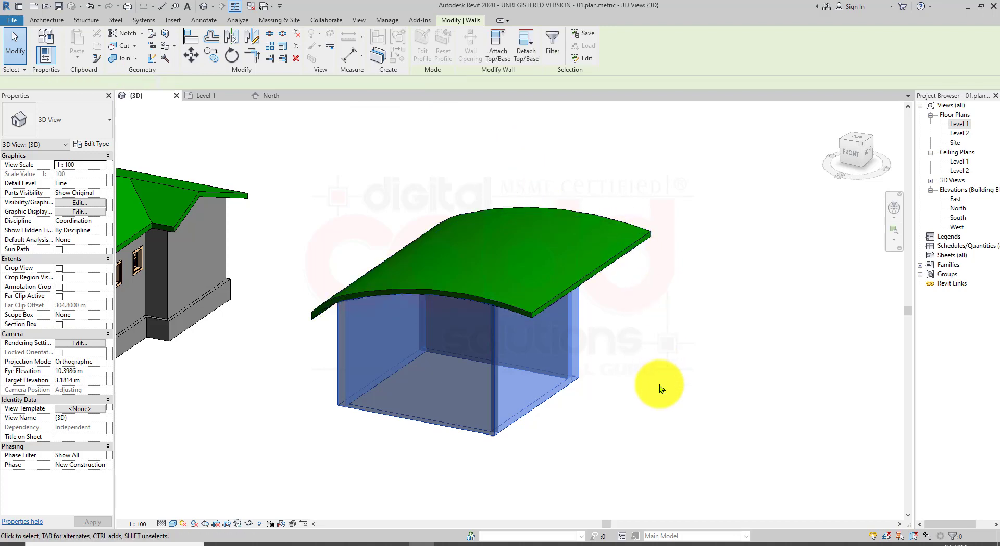
key(Escape)
- Pull in the curved roof's rear edge toward the enclosure and extend its front edge slightly past the front wall
shift+middle_drag(591, 405, 642, 277)
click(573, 255)
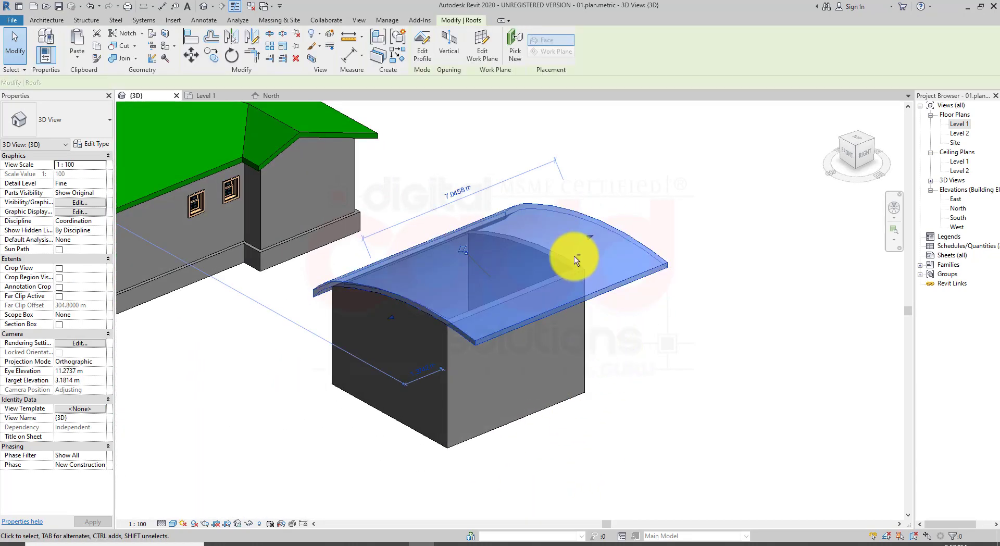
shift+middle_drag(574, 255, 585, 196)
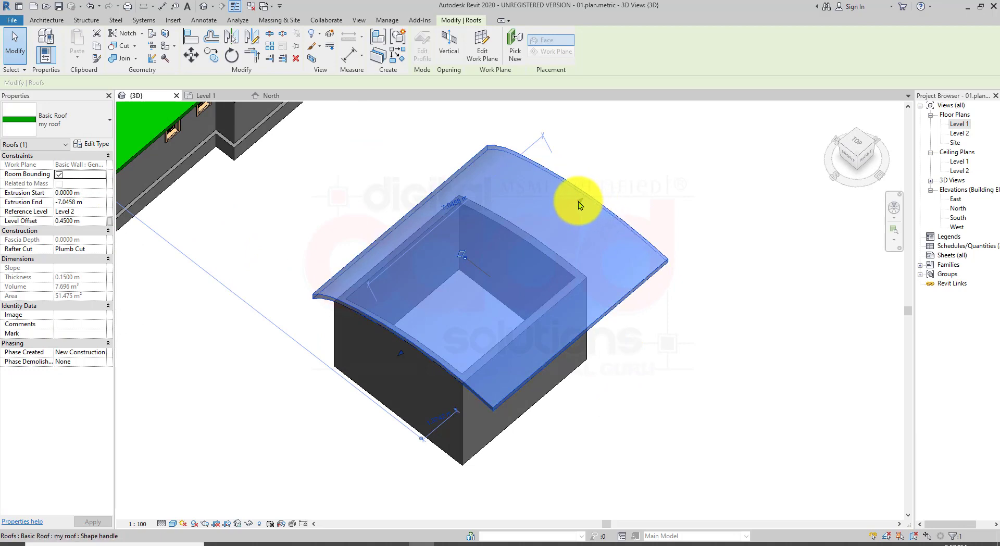
drag(578, 203, 537, 227)
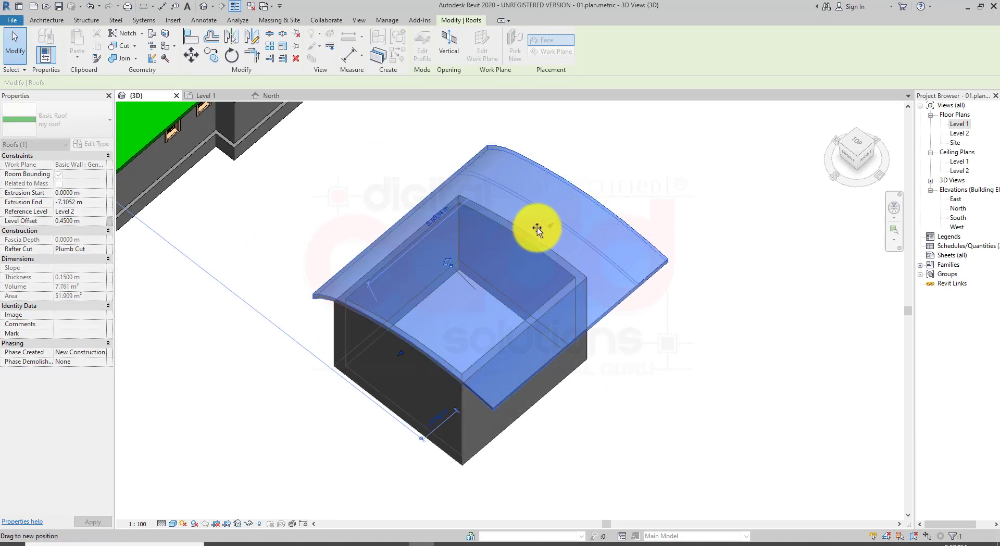
drag(401, 355, 380, 362)
click(671, 406)
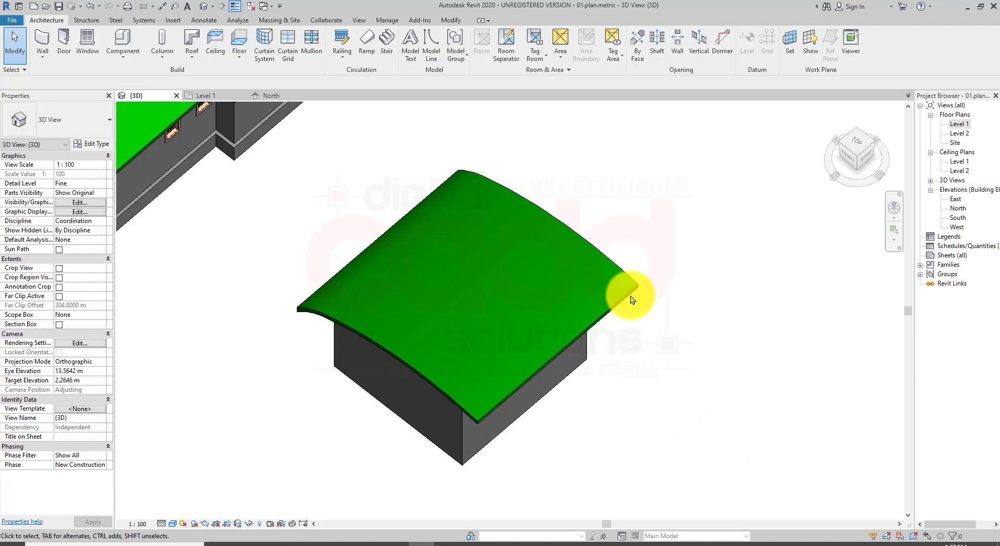
shift+middle_drag(631, 290, 504, 471)
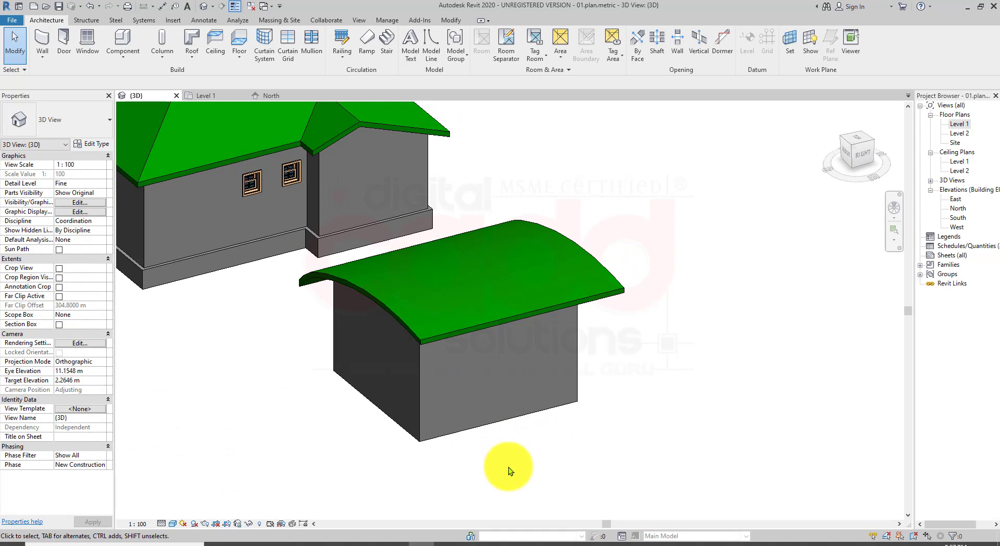
- Delete the curved roof over the separate rectangular enclosure
click(445, 545)
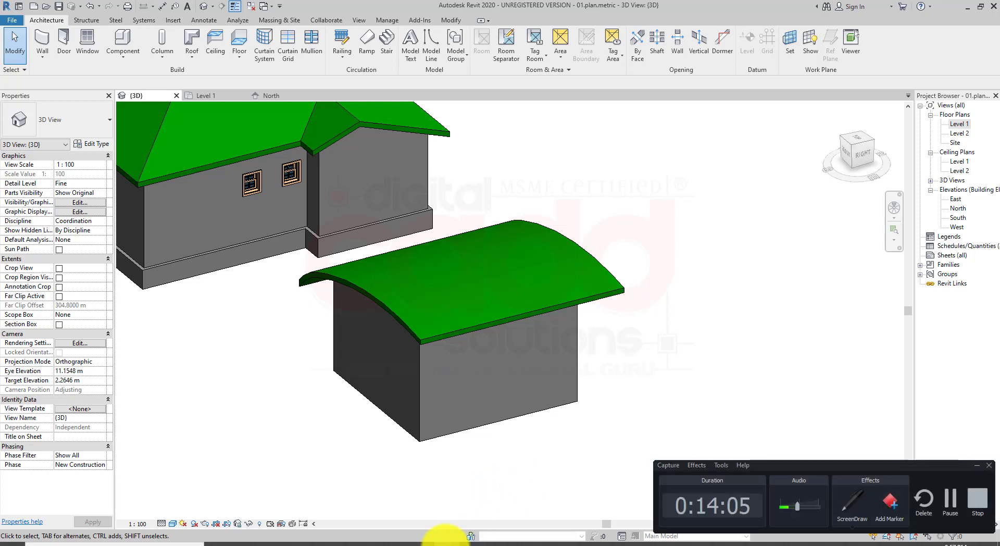
shift+middle_drag(598, 387, 652, 361)
click(585, 272)
key(Delete)
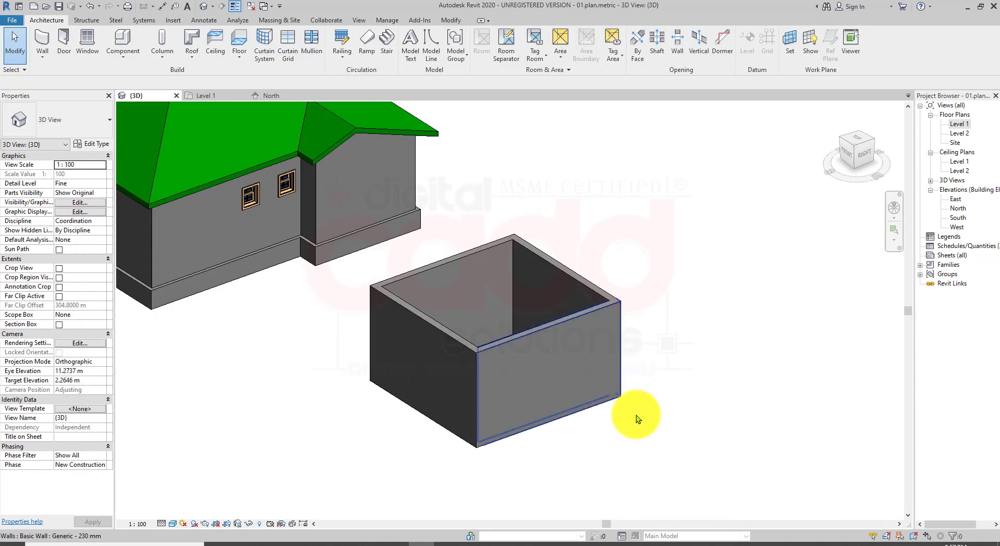
- Open the Level 1 floor plan to examine the enclosure's walls and the direction they are viewed from
double_click(959, 124)
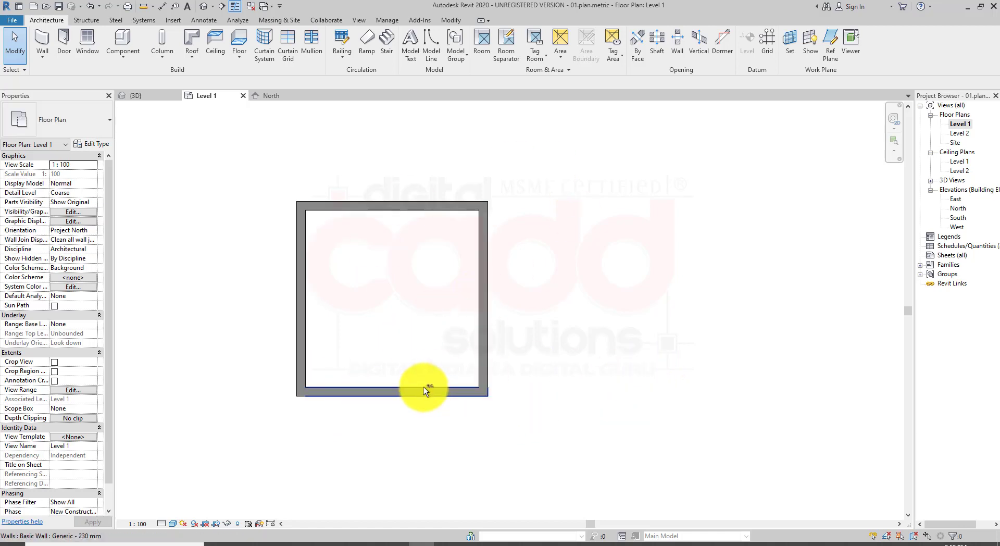
click(264, 180)
click(609, 482)
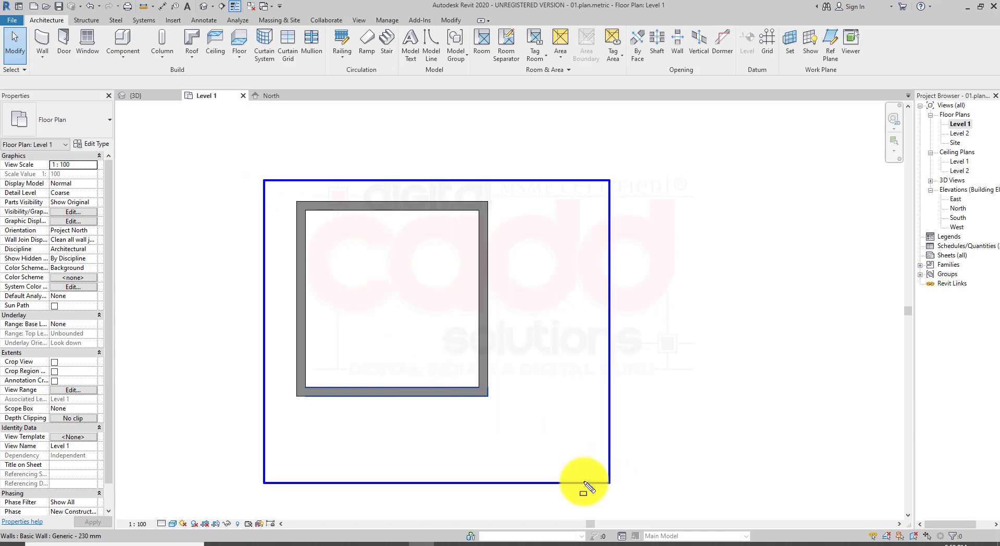
click(412, 470)
click(416, 342)
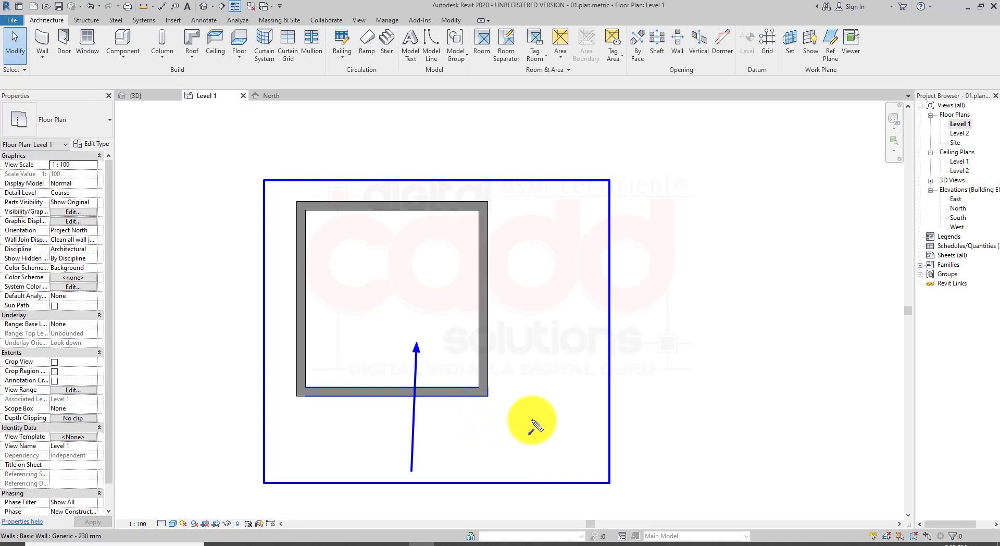
key(Escape)
- Start a roof by extrusion in the North elevation, using the enclosure's wall as the work plane and Level 2 with 0 m offset
double_click(958, 207)
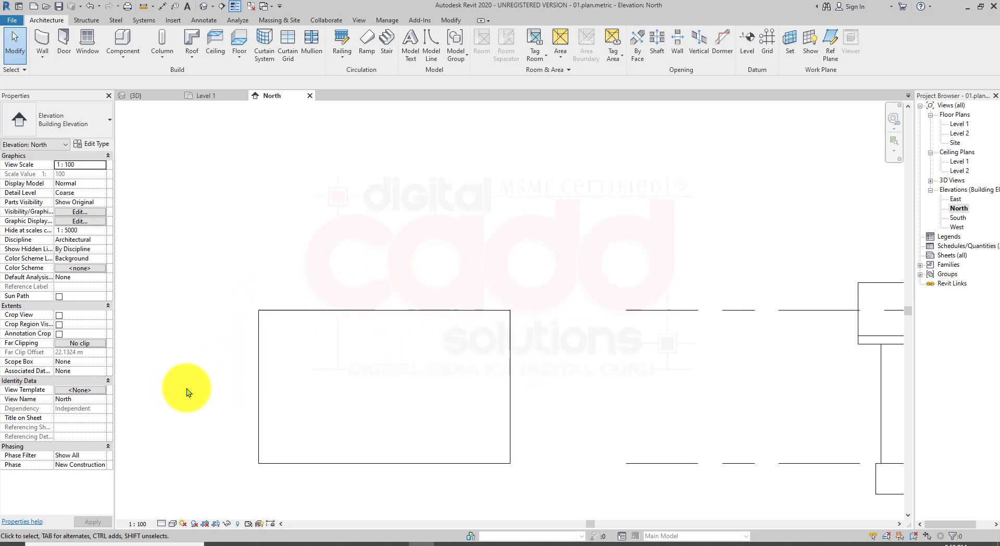
click(191, 55)
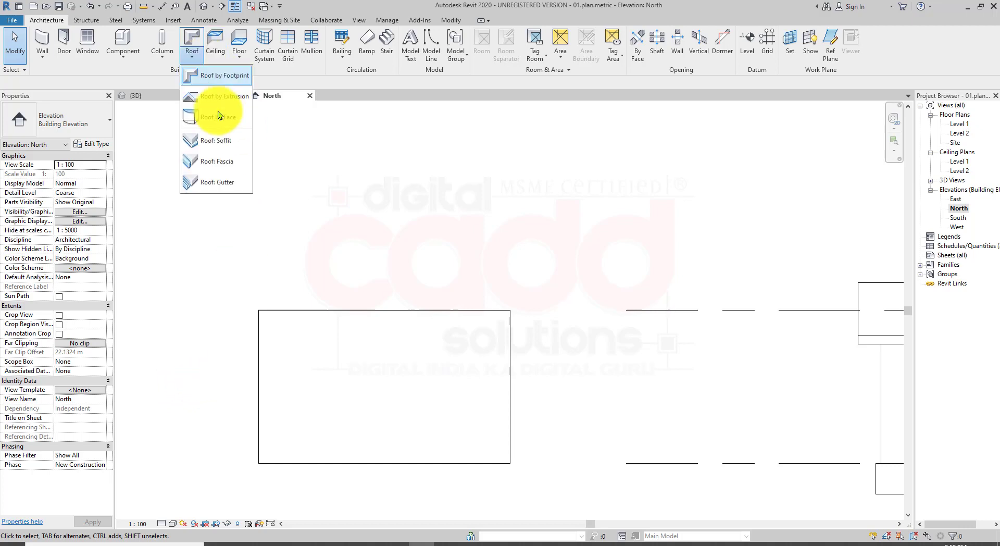
click(224, 100)
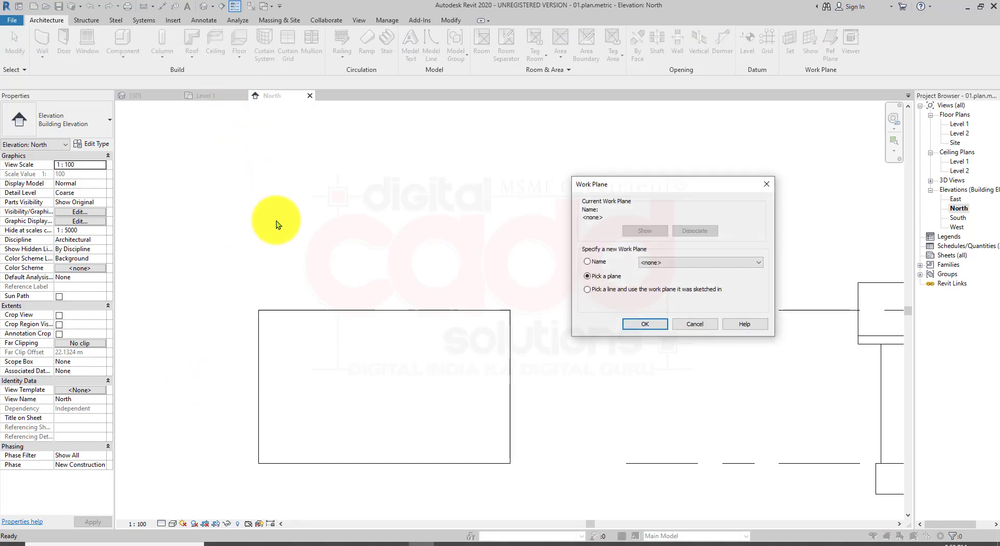
click(651, 324)
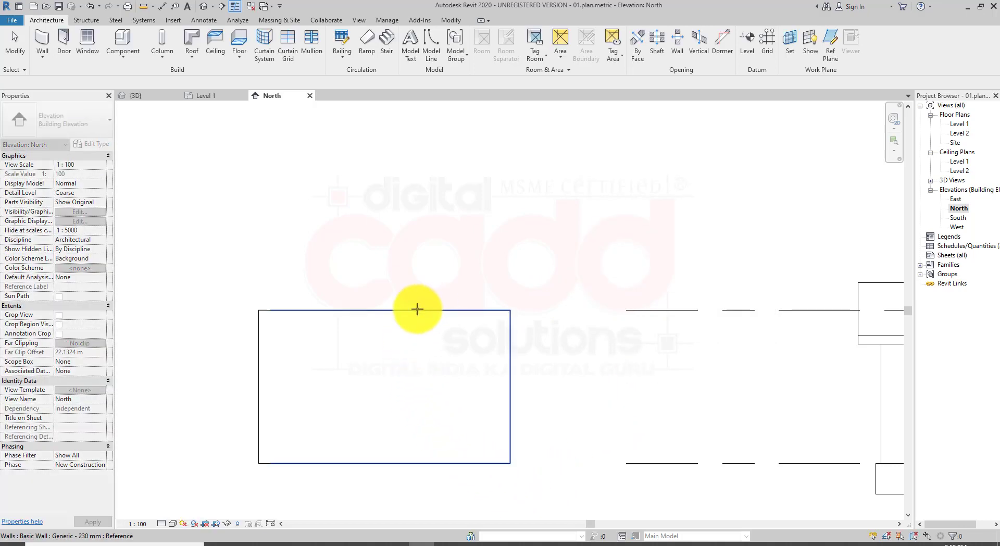
click(289, 308)
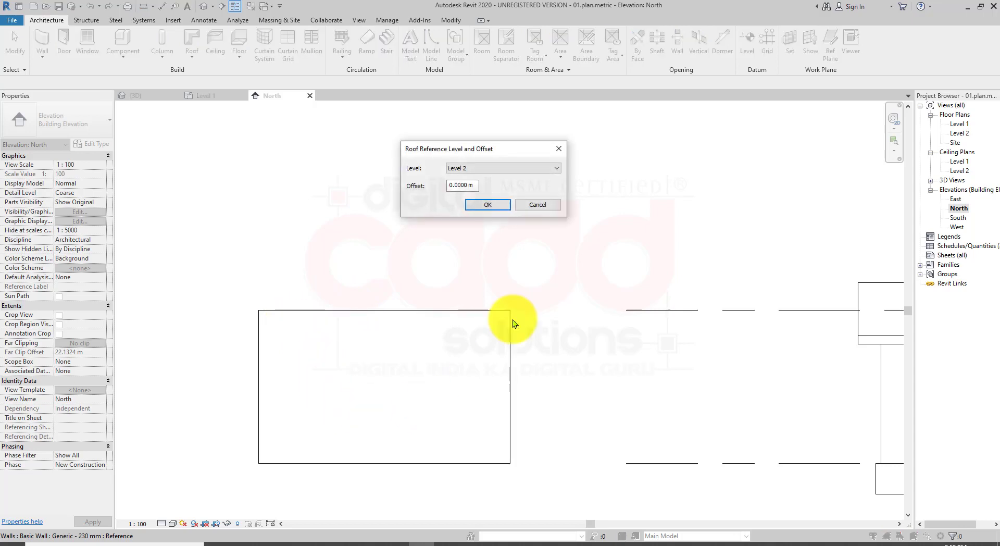
click(482, 204)
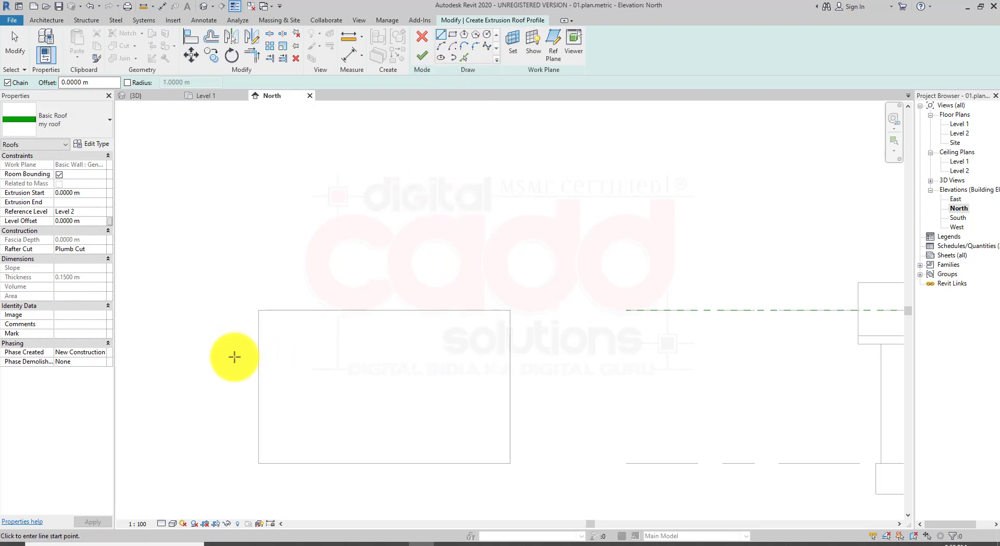
- Sketch a four-line zigzag roof profile with two peaks above the enclosure, a valley on the wall top and overhangs at both ends
click(305, 242)
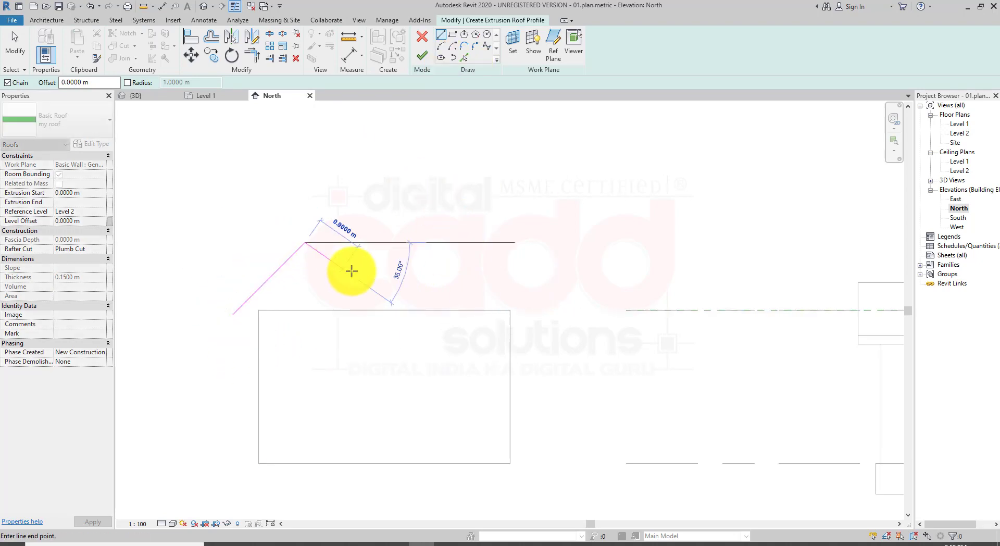
click(385, 310)
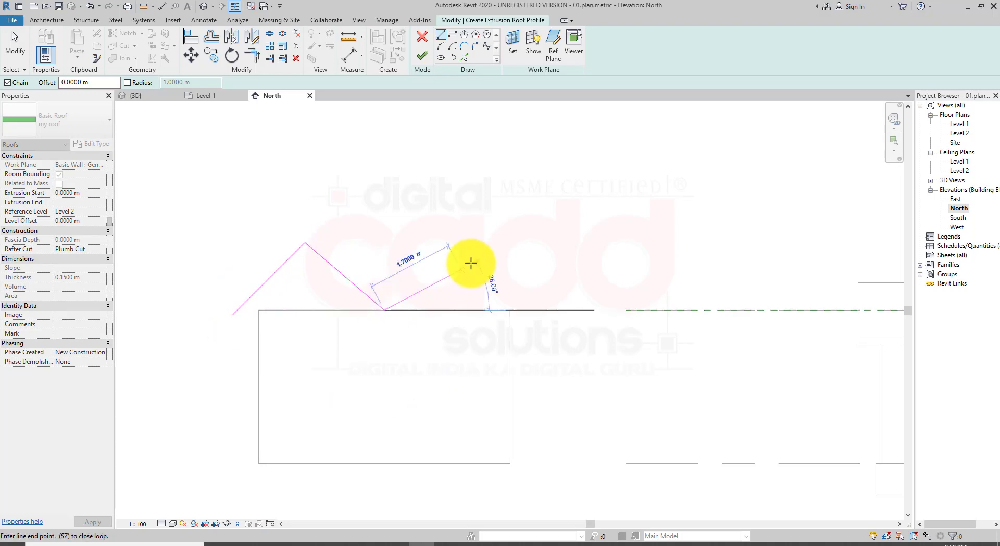
click(462, 243)
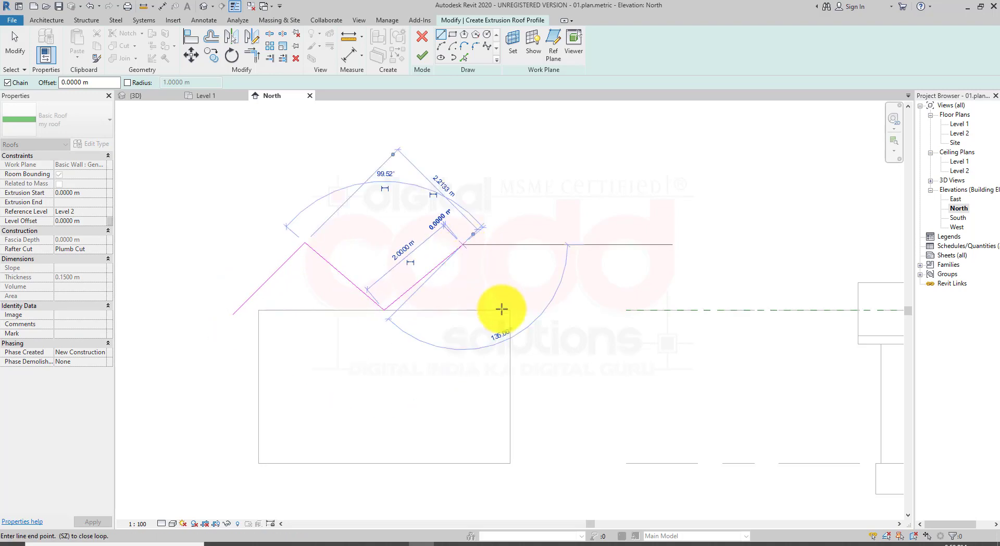
click(560, 328)
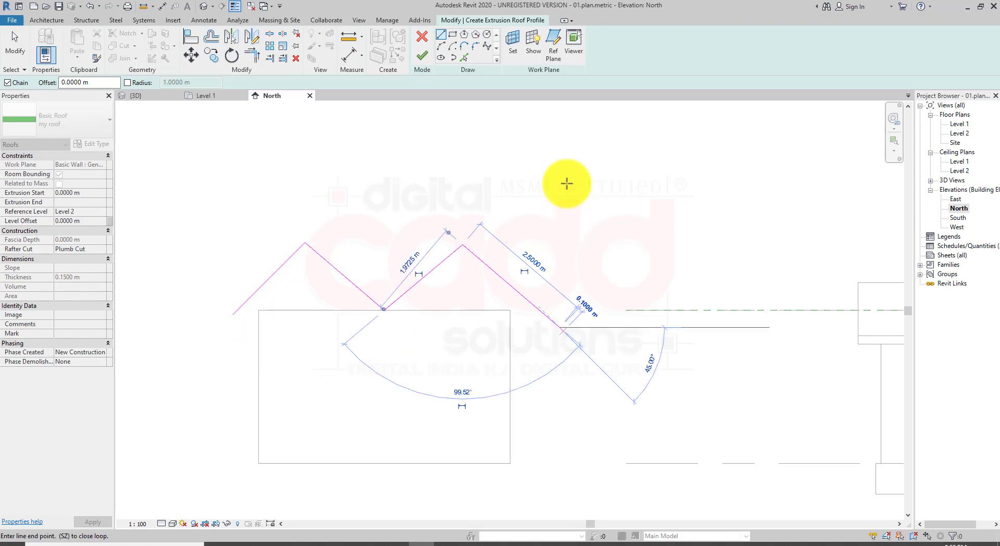
right_click(562, 183)
click(587, 187)
right_click(587, 179)
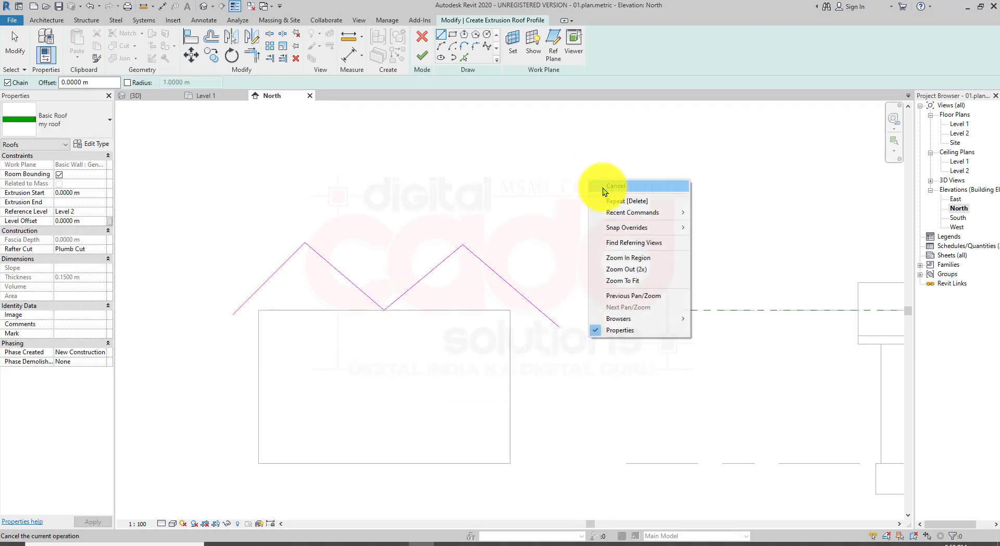
click(602, 186)
- Place a linear dimension between the enclosure's left wall edge and the left end of the roof profile
scroll(338, 240, up, 2)
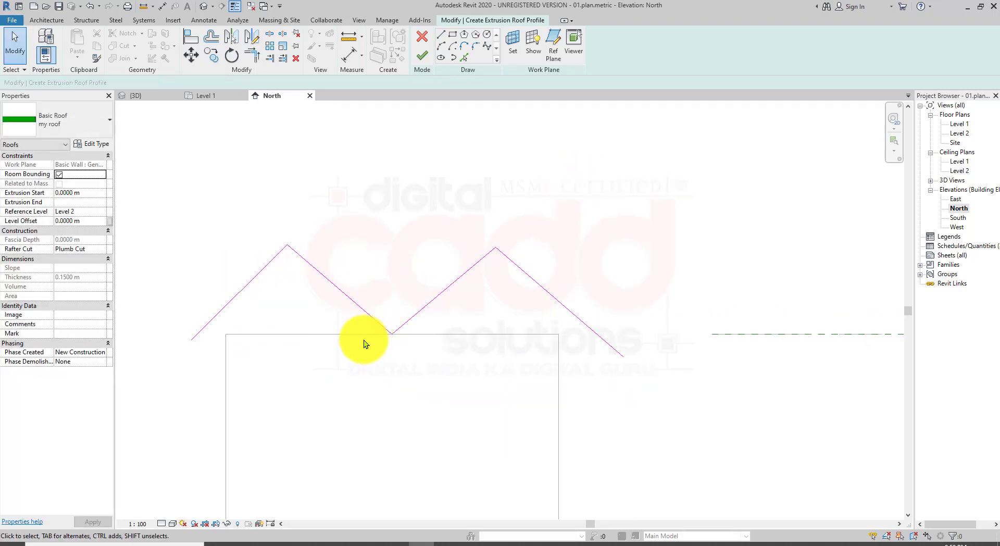
click(210, 18)
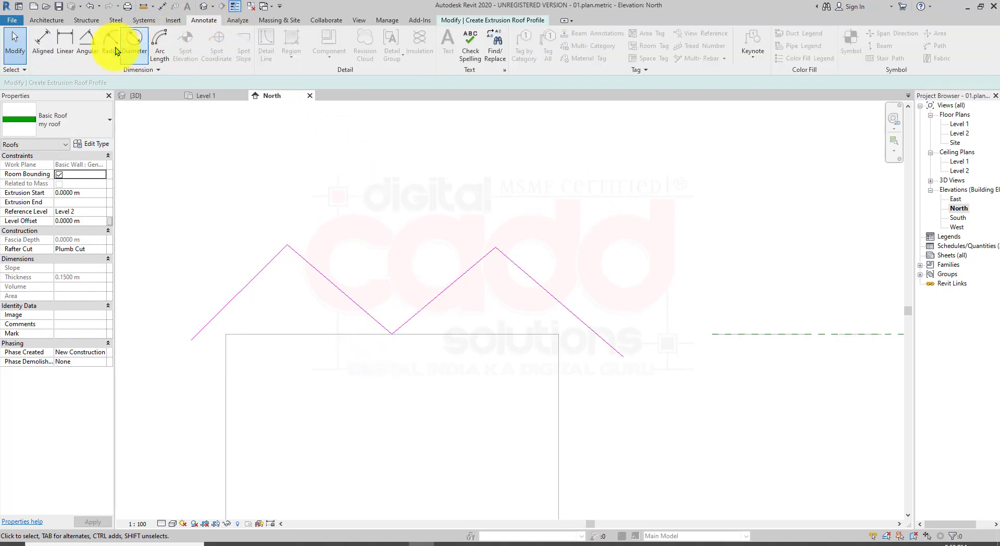
click(64, 47)
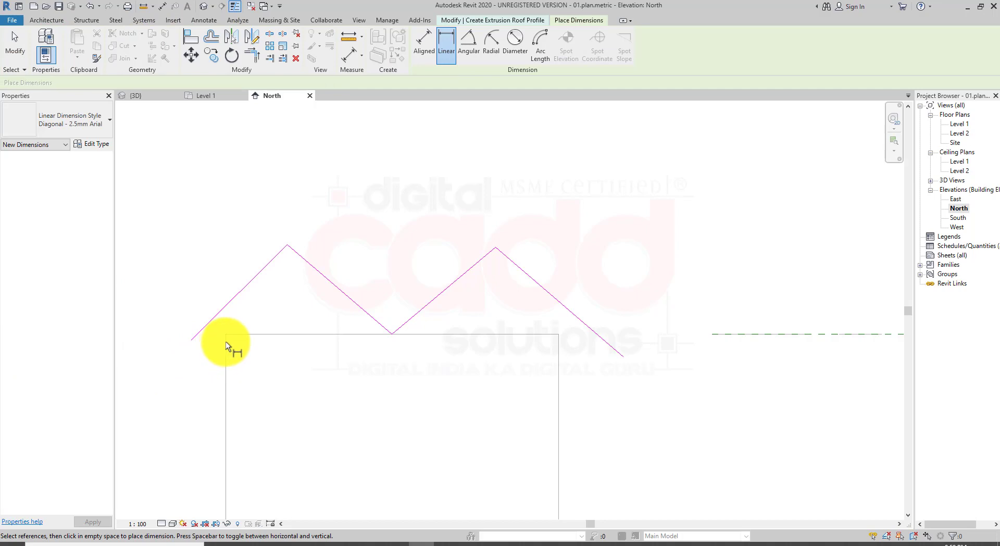
click(192, 340)
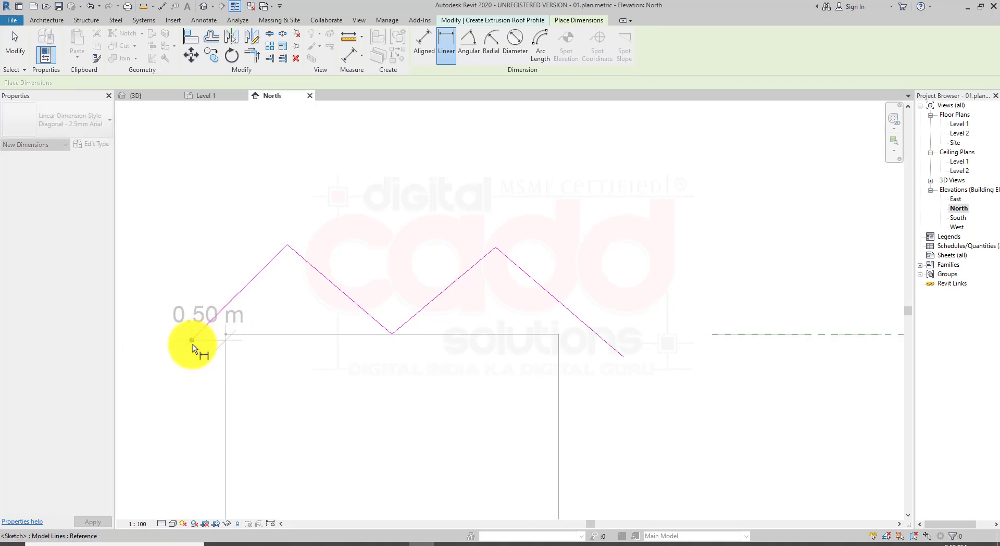
click(203, 414)
- Try to edit the left overhang dimension's value, then delete the dimension
click(206, 373)
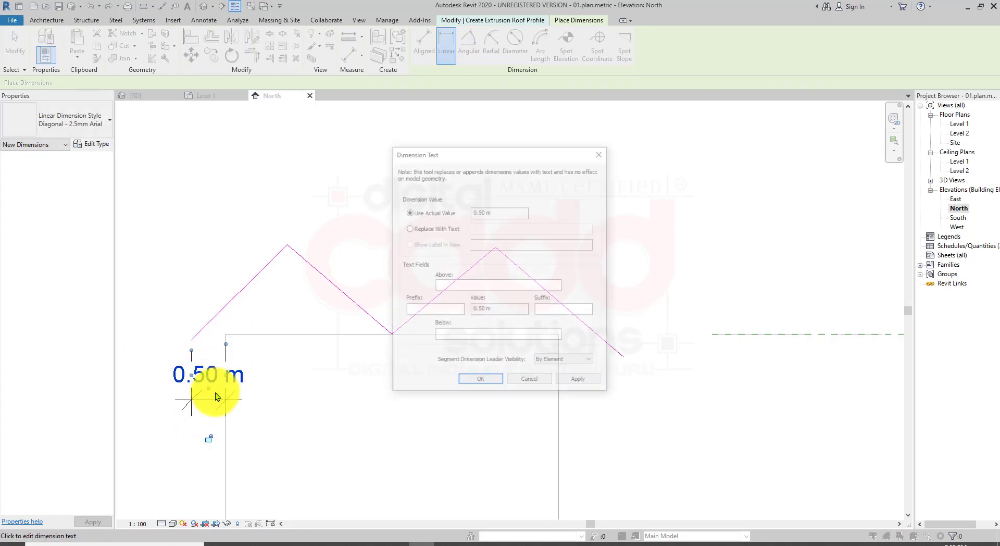
click(530, 381)
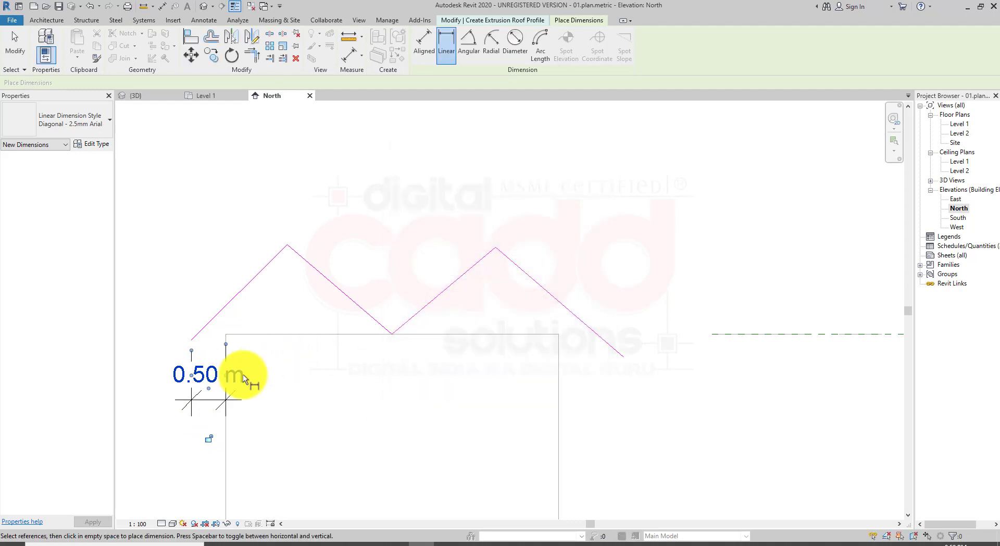
click(208, 375)
click(528, 395)
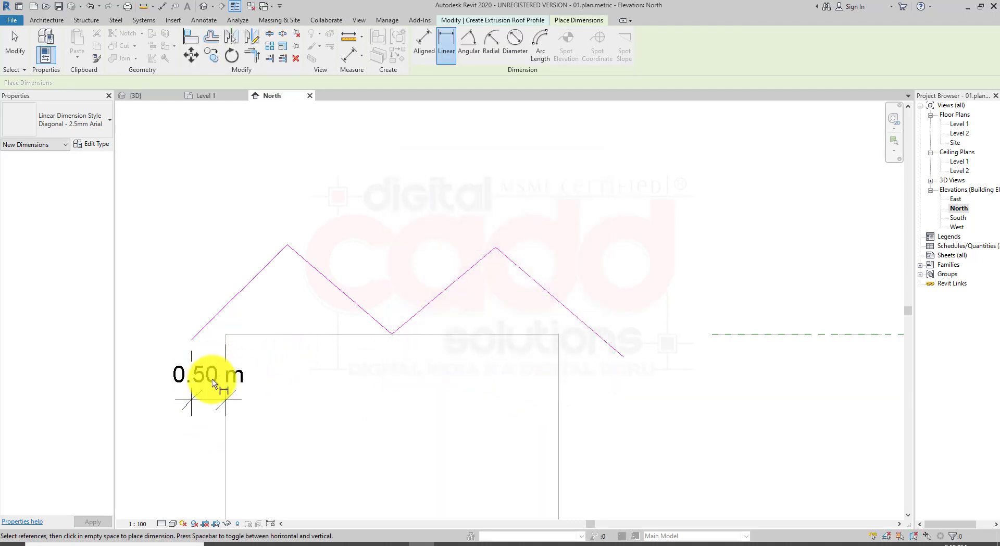
key(Escape)
click(196, 399)
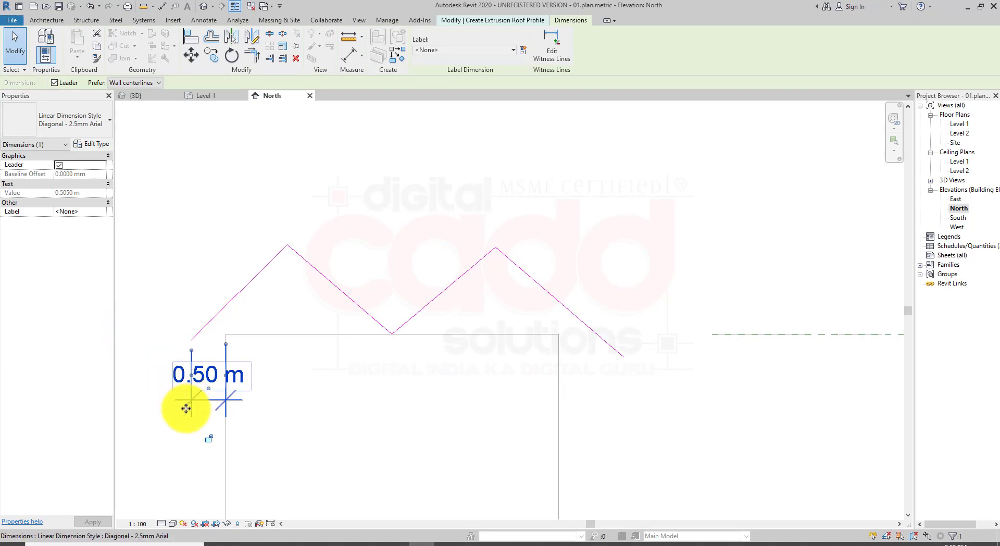
key(Delete)
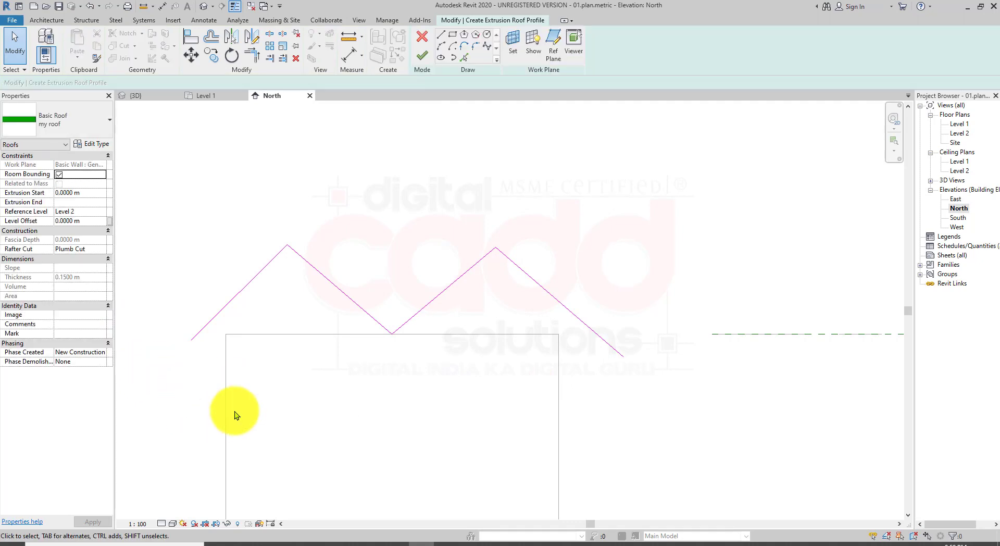
click(302, 257)
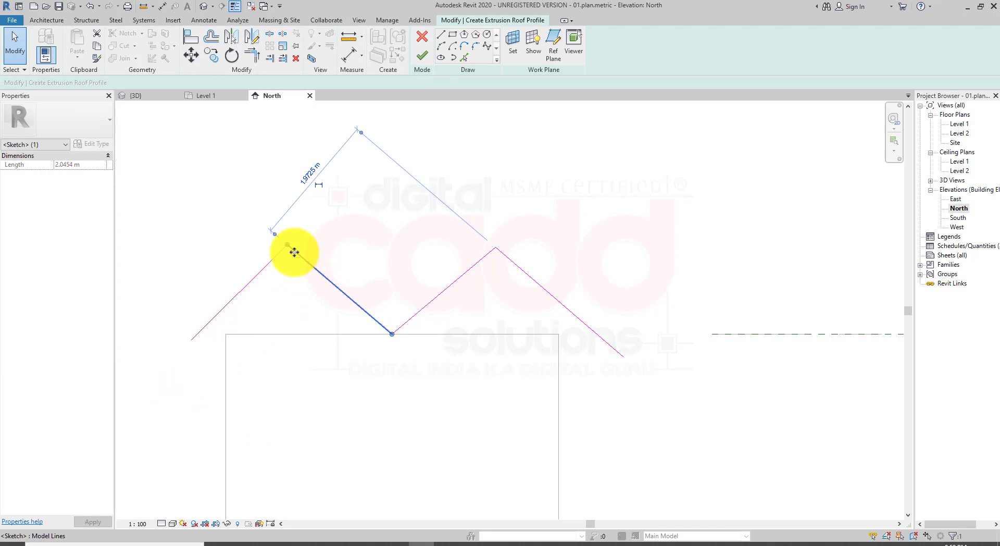
key(Escape)
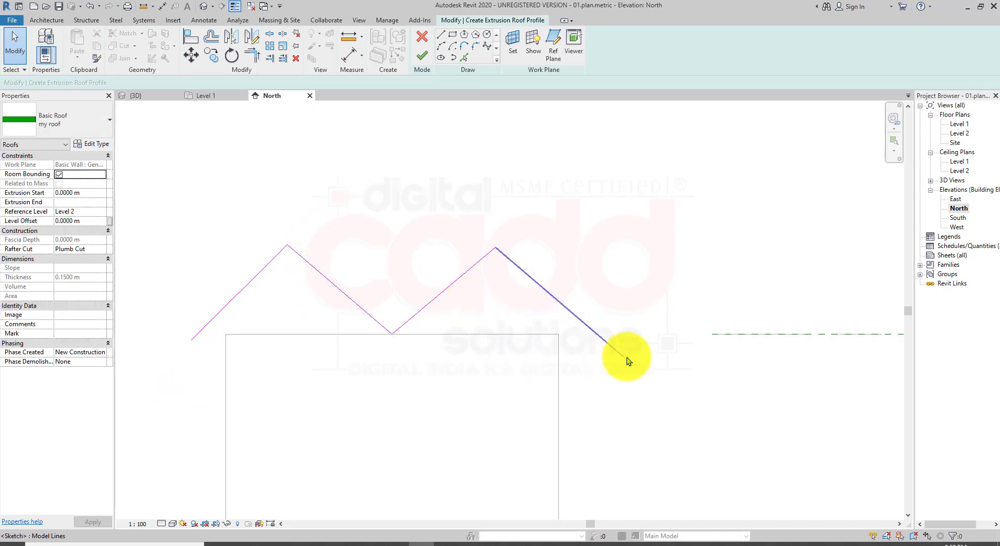
- Move the lower end of the profile's rightmost line inward, closer to the enclosure's right wall
click(626, 370)
drag(623, 357, 590, 361)
click(631, 183)
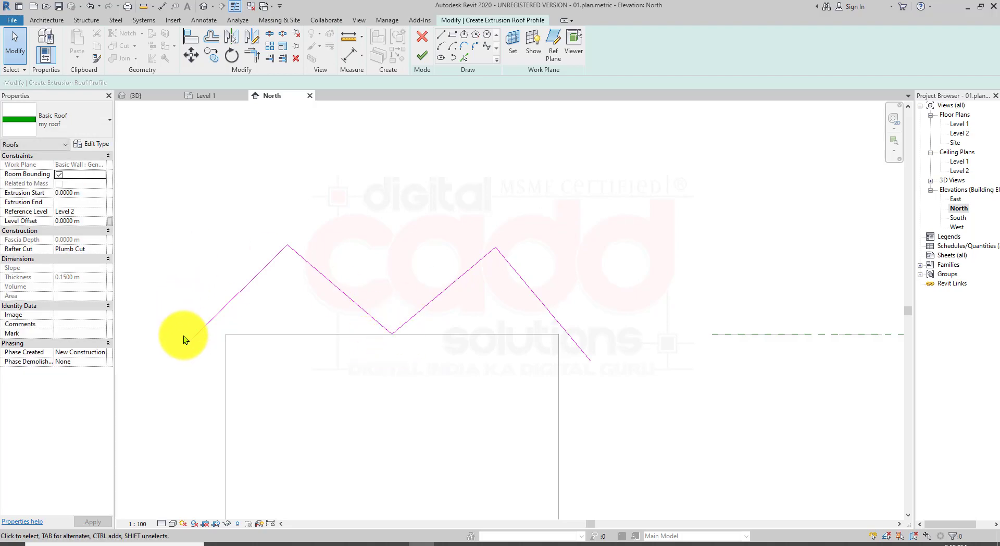
- Extend the profile's leftmost line farther down and outward past the left wall, and finish the roof profile sketch
click(200, 339)
mouse_move(193, 341)
mouse_down()
mouse_move(174, 361)
mouse_move(175, 403)
mouse_up()
click(175, 401)
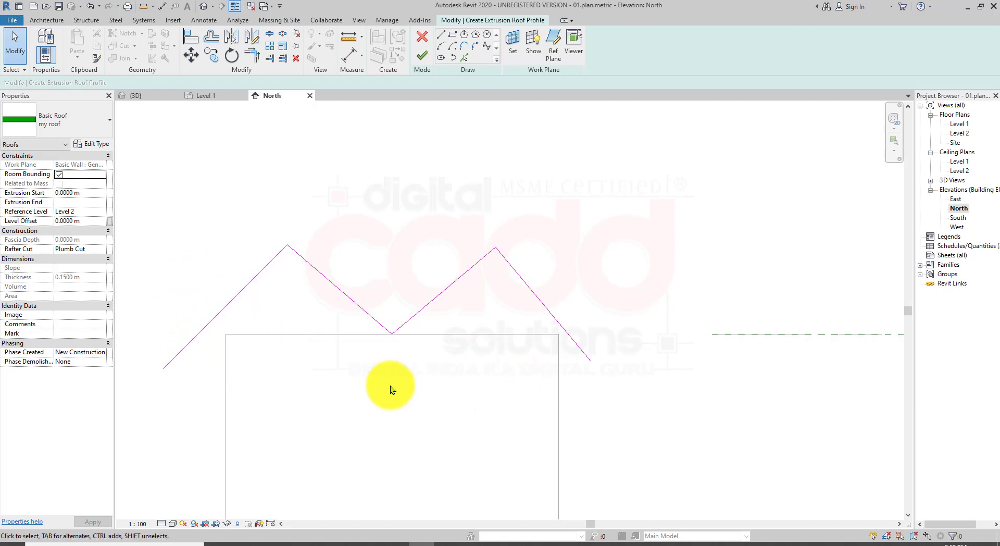
click(420, 62)
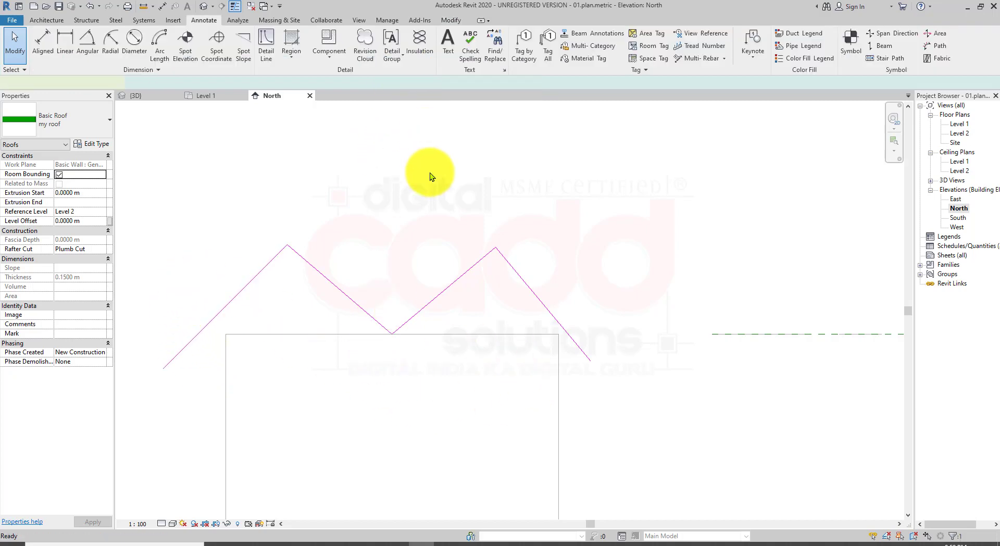
- Attach the tops of the enclosure's four walls to the double-peak roof in the 3D view
scroll(424, 244, up, 2)
scroll(421, 310, down, 4)
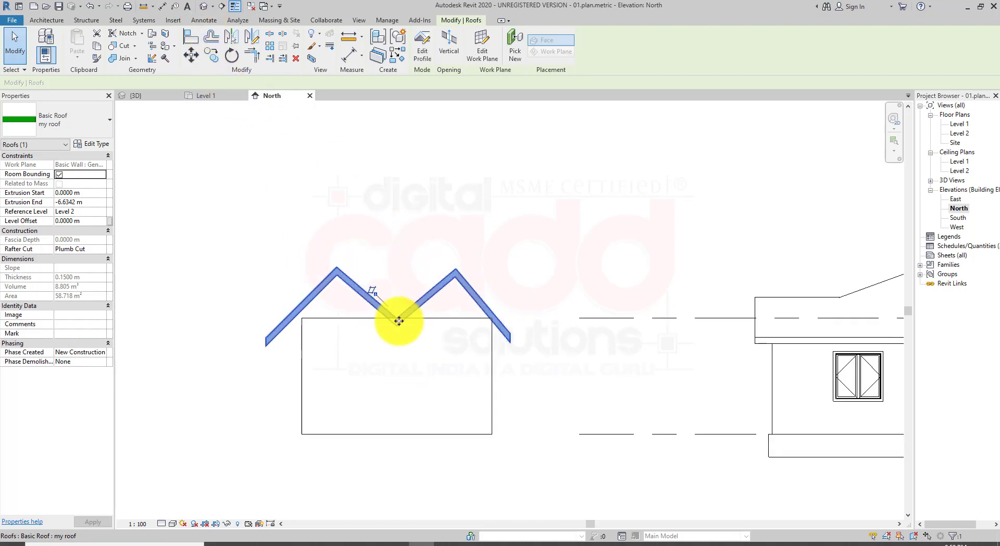
click(203, 6)
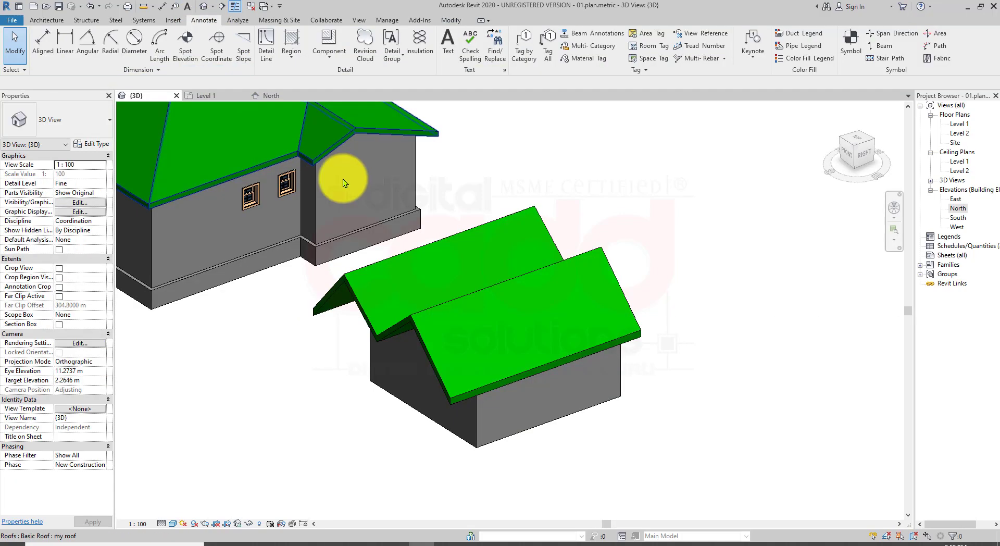
shift+middle_drag(529, 424, 540, 371)
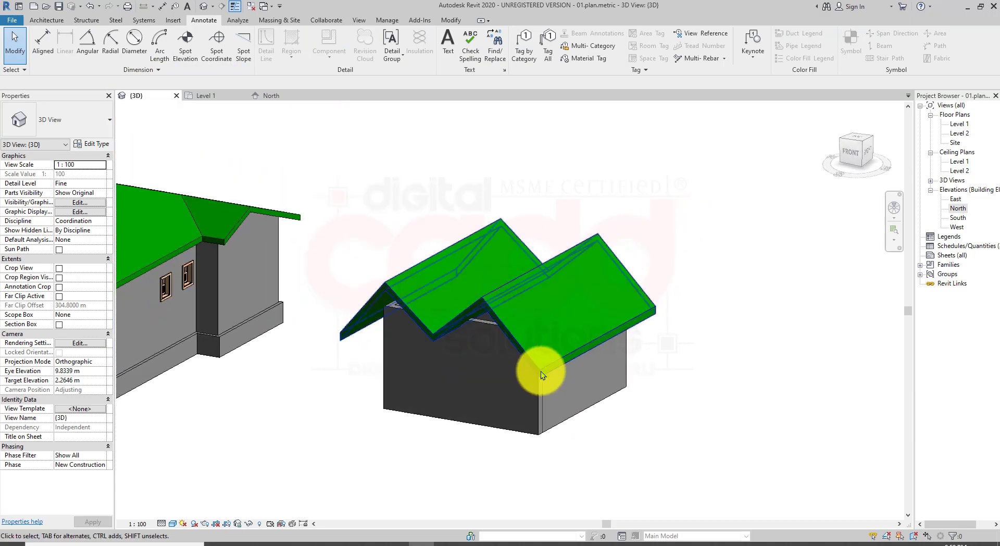
click(535, 402)
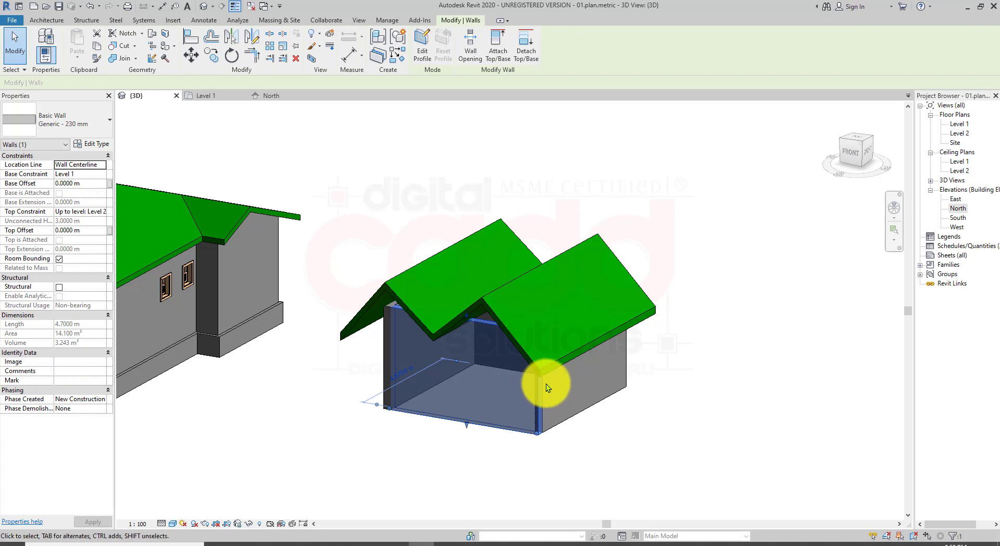
key(Tab)
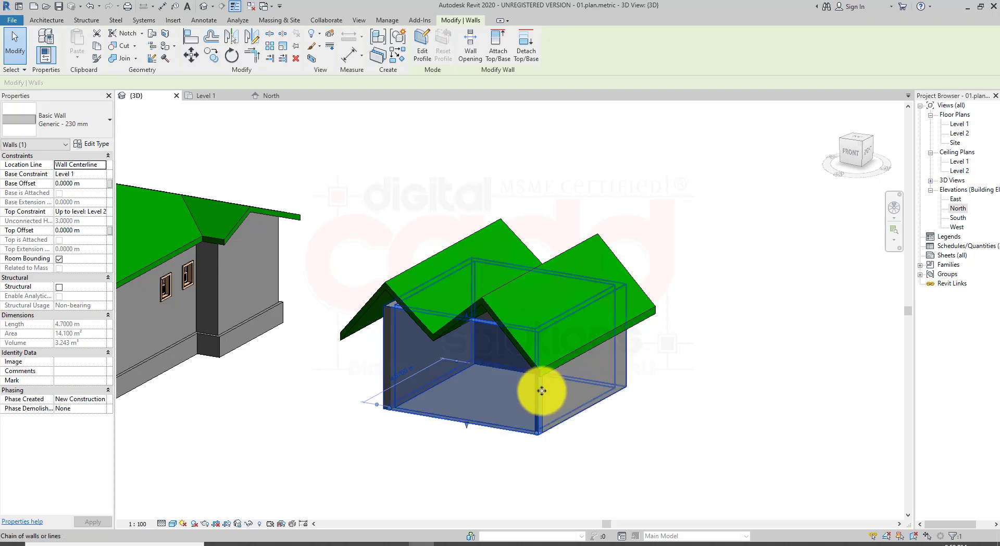
click(540, 391)
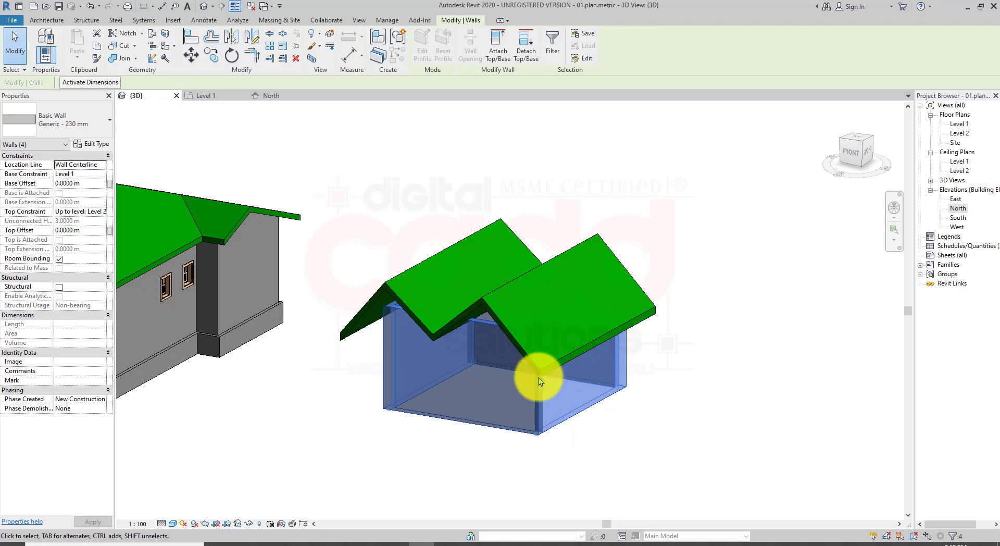
click(504, 53)
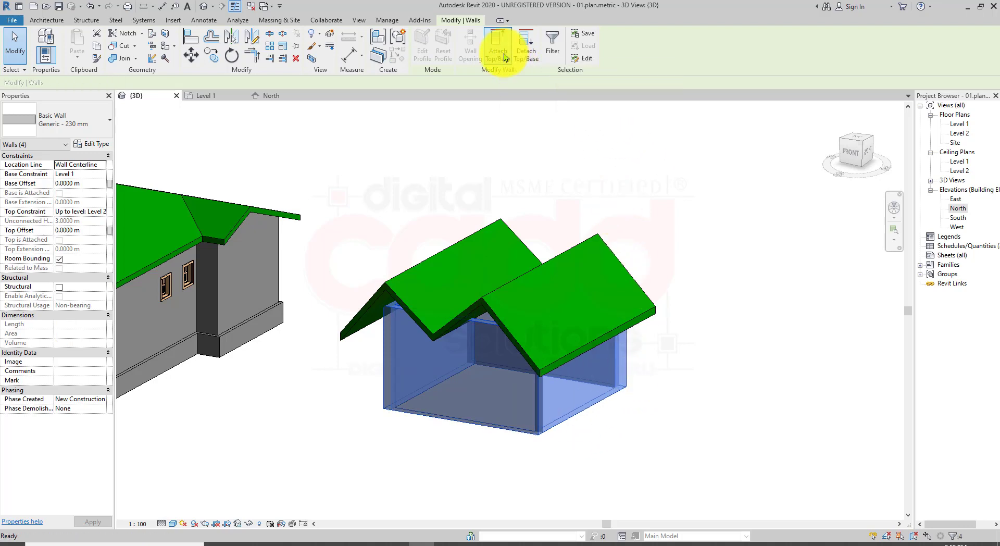
click(583, 239)
click(672, 374)
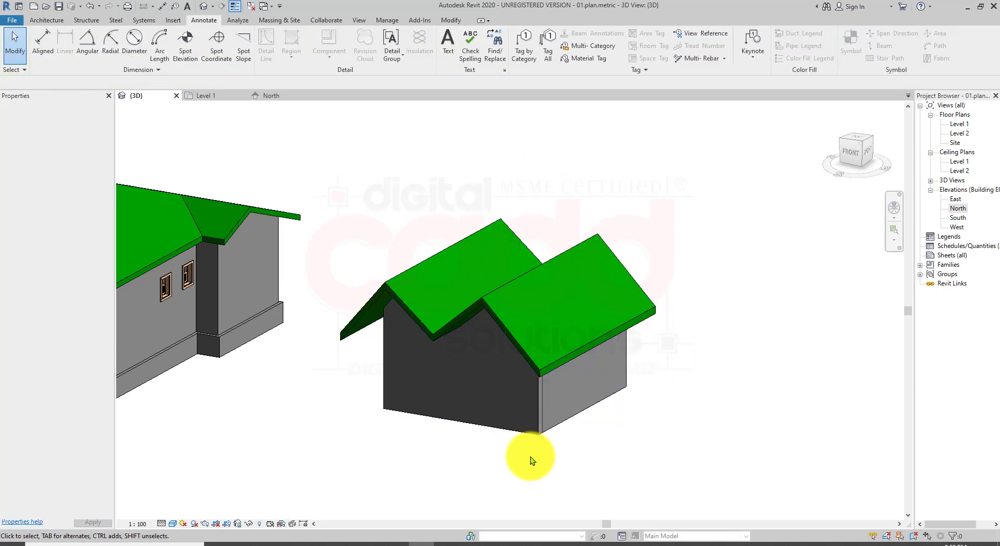
- Extend one end of the double-peak roof beyond the gable wall, to an extrusion start of about 0.85 m
mouse_move(529, 459)
shift+middle_down()
mouse_move(453, 419)
mouse_move(573, 254)
mouse_move(615, 312)
mouse_move(328, 361)
mouse_move(216, 403)
mouse_move(277, 501)
mouse_move(698, 349)
shift+middle_up()
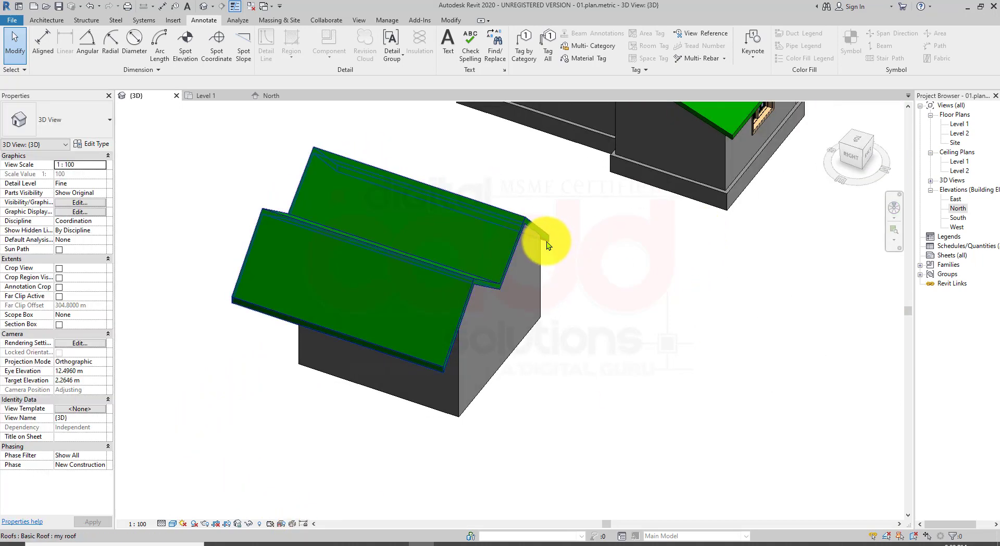
click(546, 241)
drag(497, 302, 537, 314)
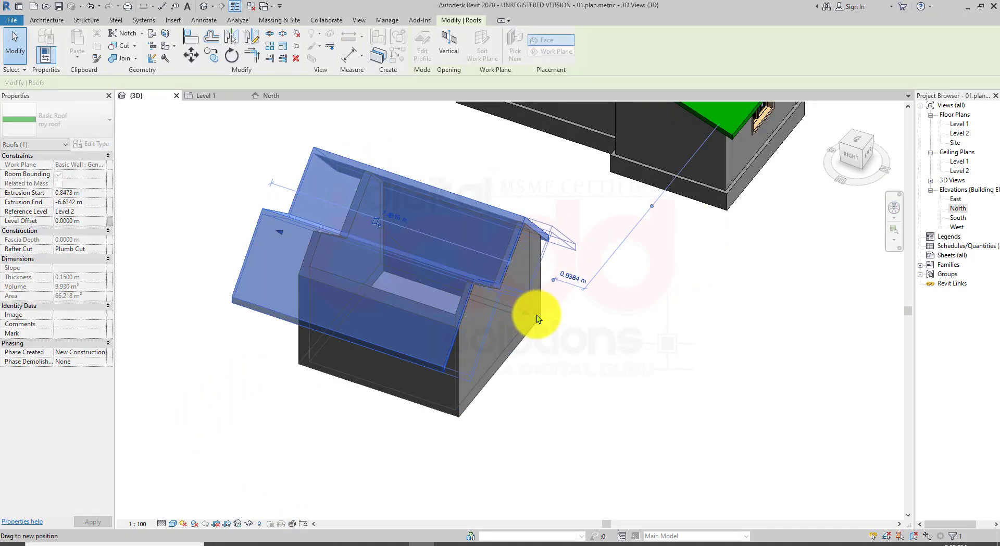
click(586, 385)
- Pull the opposite end of the double-peak roof in toward the gable wall, to an extrusion end of about -5.61 m
shift+middle_drag(585, 385, 338, 317)
click(360, 318)
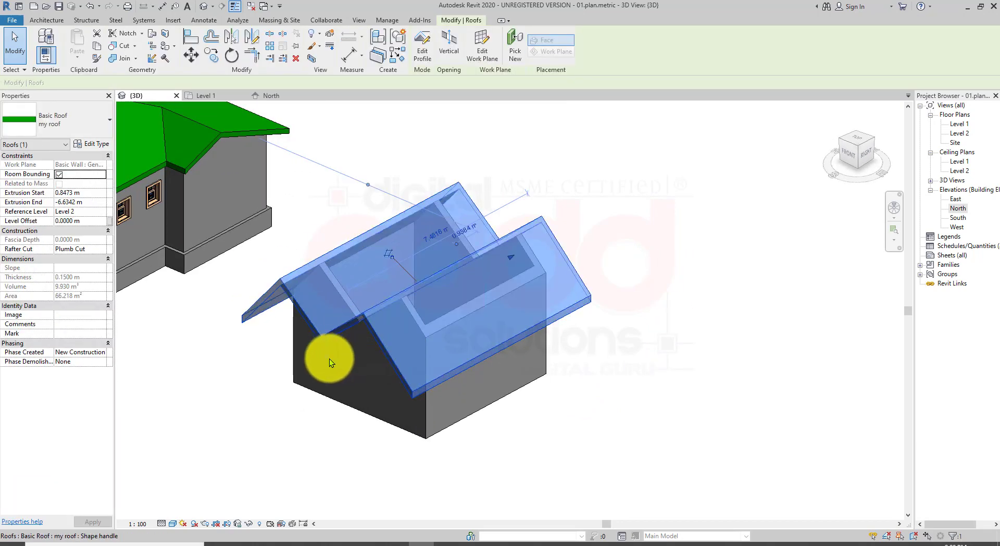
drag(326, 354, 370, 335)
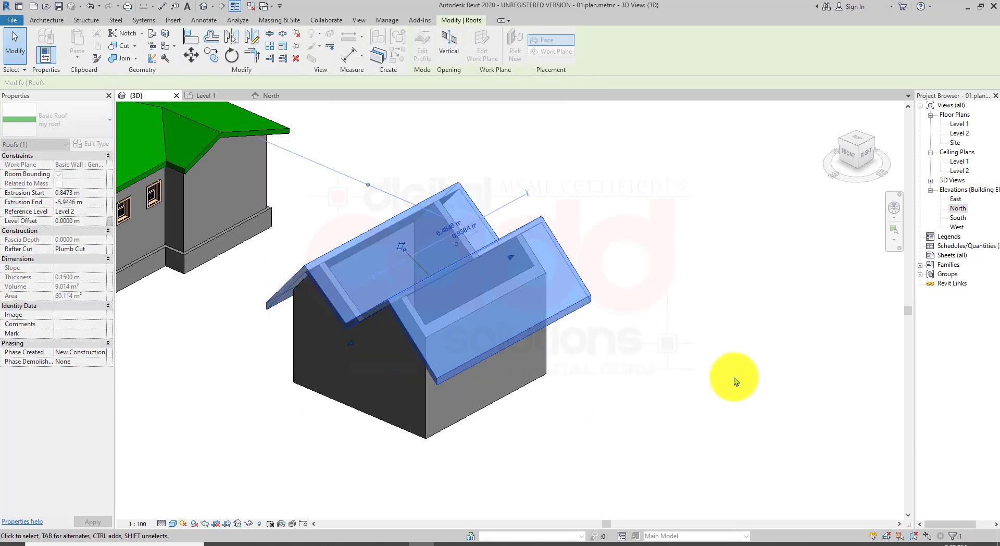
click(734, 379)
shift+middle_drag(598, 402, 568, 424)
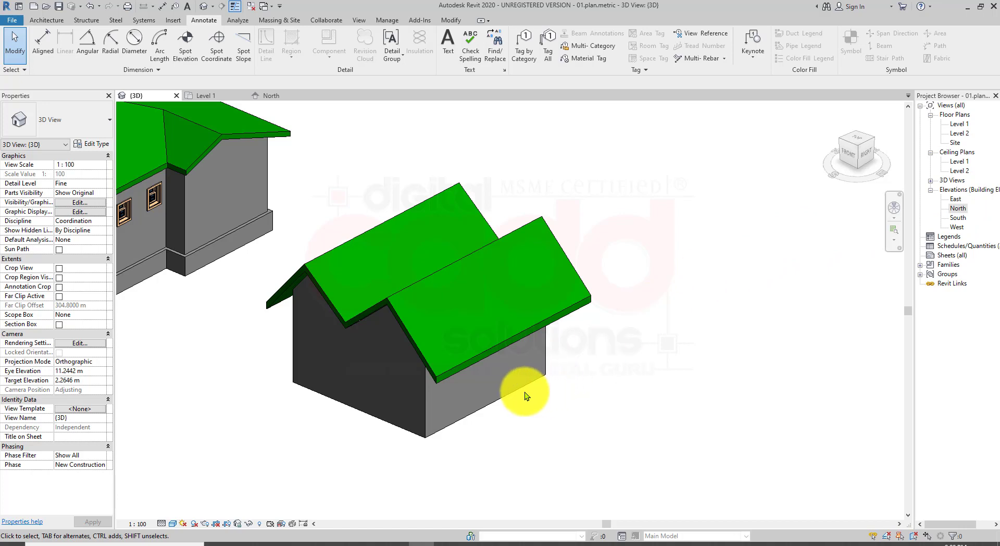
mouse_move(518, 397)
shift+middle_down()
mouse_move(548, 192)
mouse_move(518, 402)
mouse_move(508, 382)
shift+middle_up()
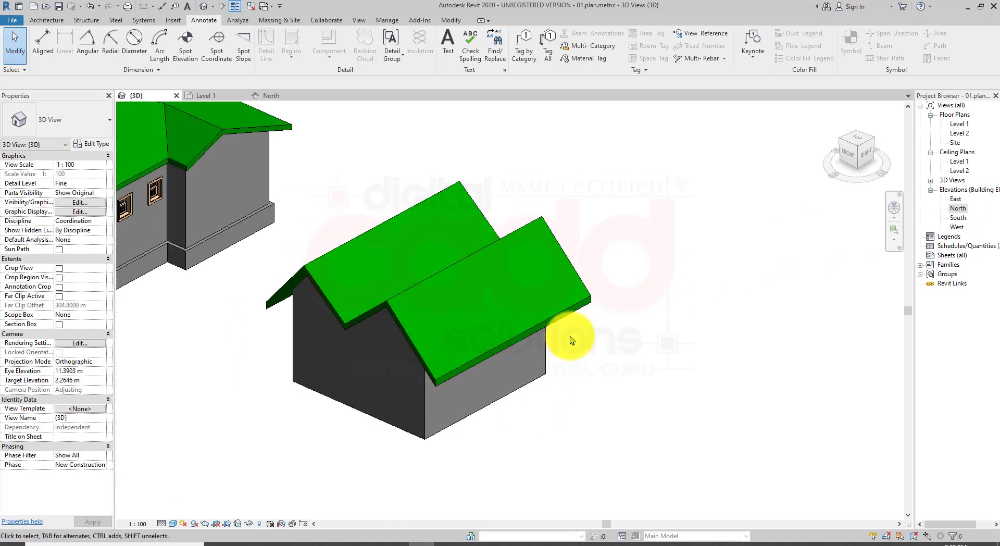
- Delete the double-peak roof from the enclosure and open the Level 1 floor plan
click(588, 309)
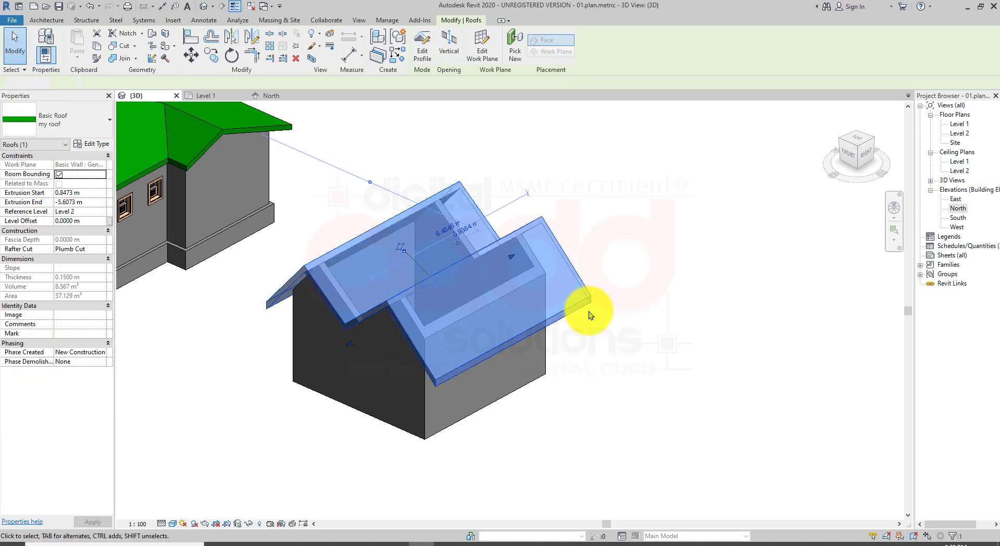
key(Delete)
middle_drag(587, 339, 682, 354)
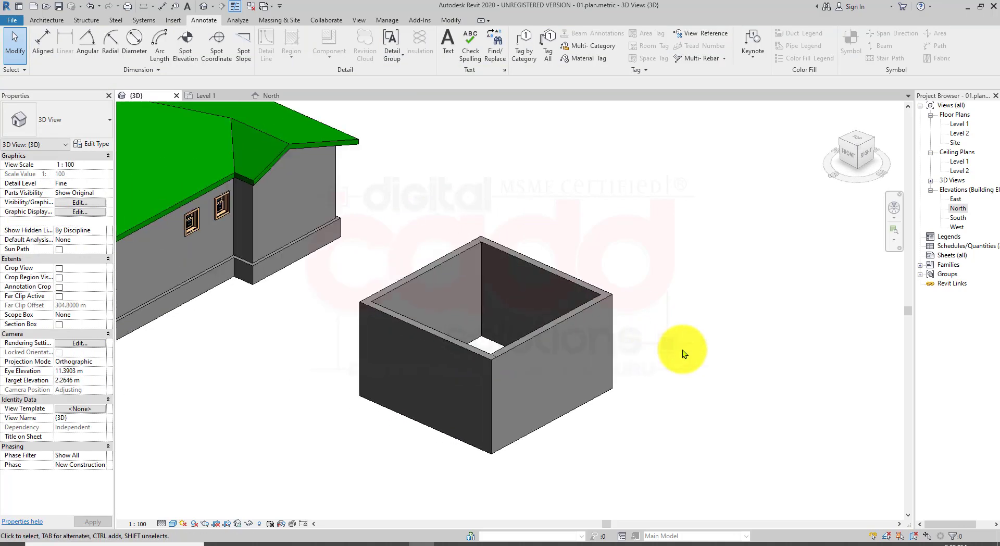
double_click(957, 124)
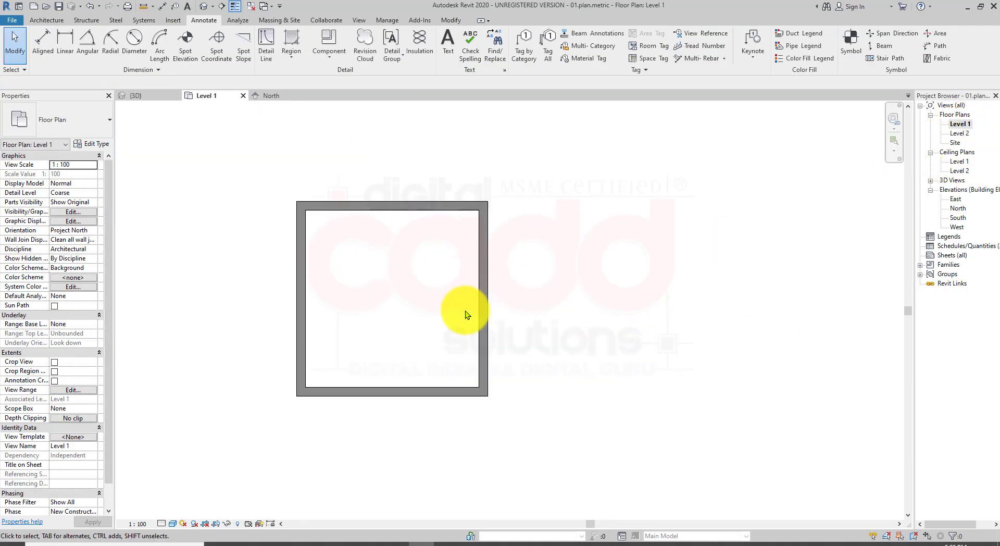
scroll(390, 285, up, 1)
middle_drag(367, 312, 407, 357)
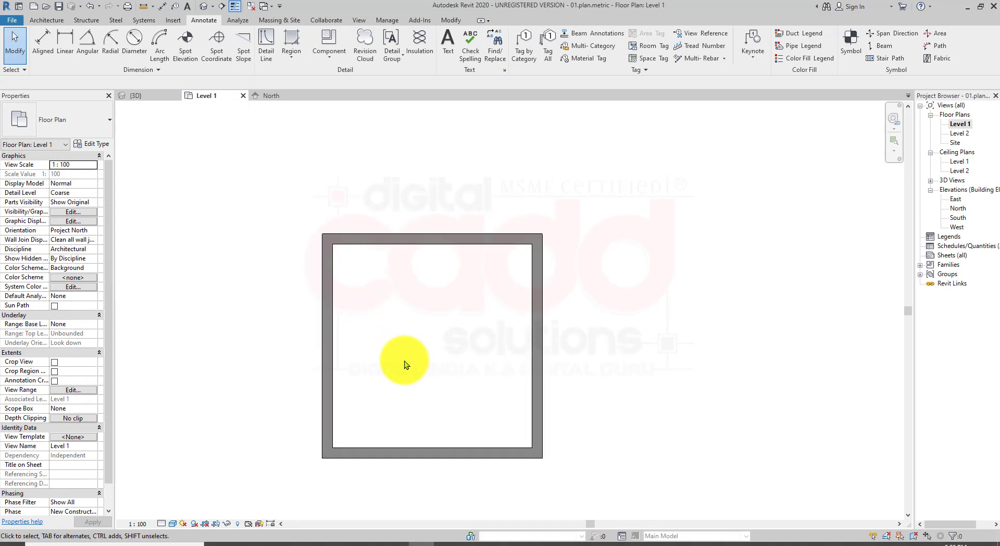
- Start a Roof by Extrusion to review its work plane options, and cancel it
click(56, 21)
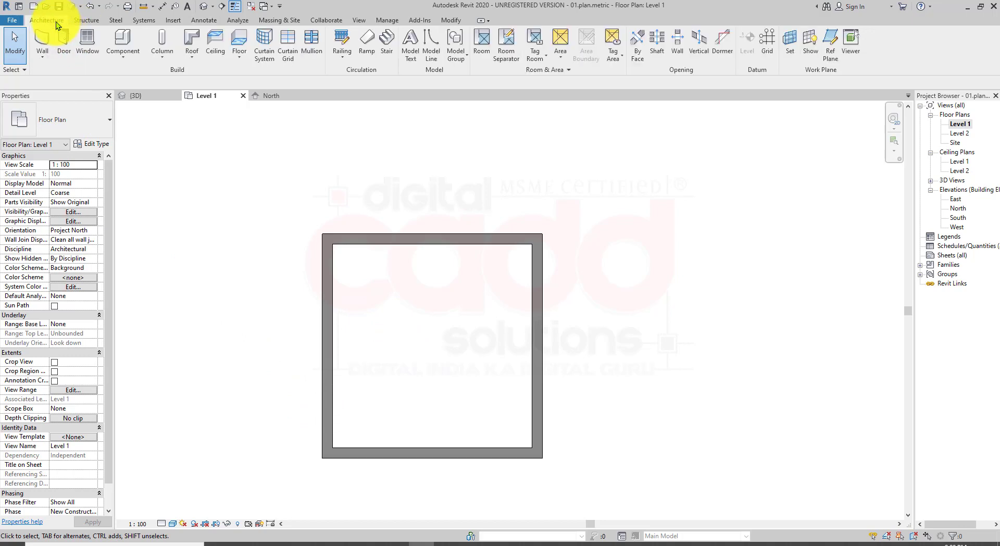
click(194, 61)
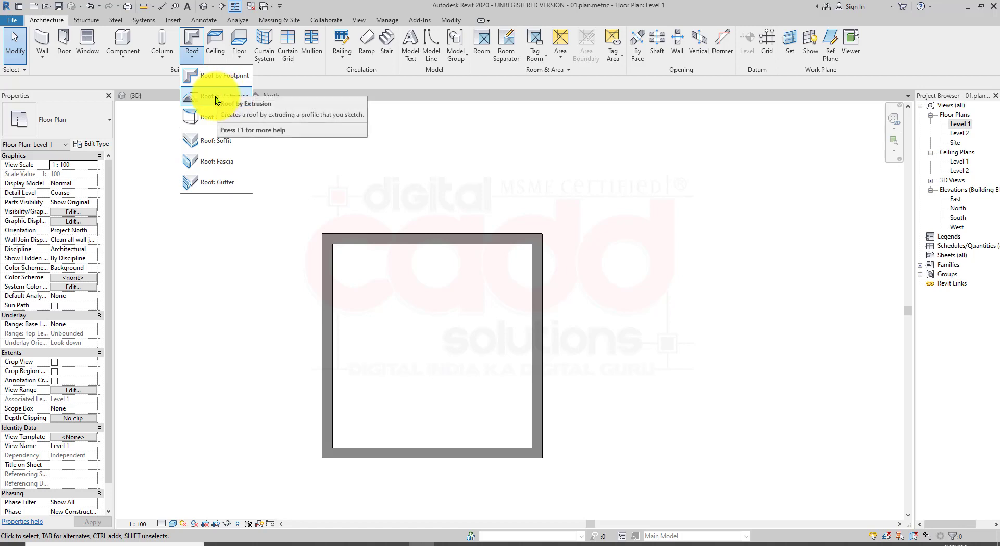
click(213, 96)
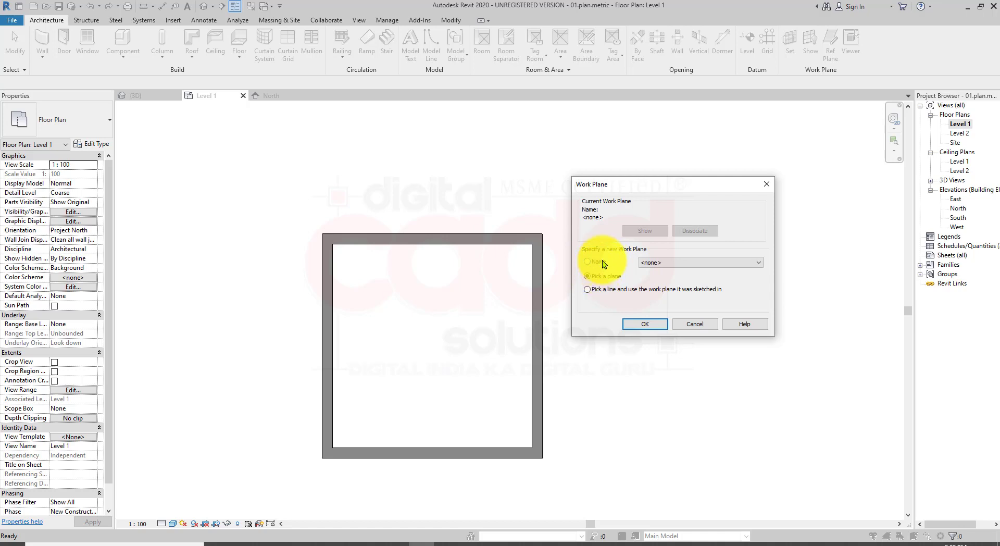
key(Escape)
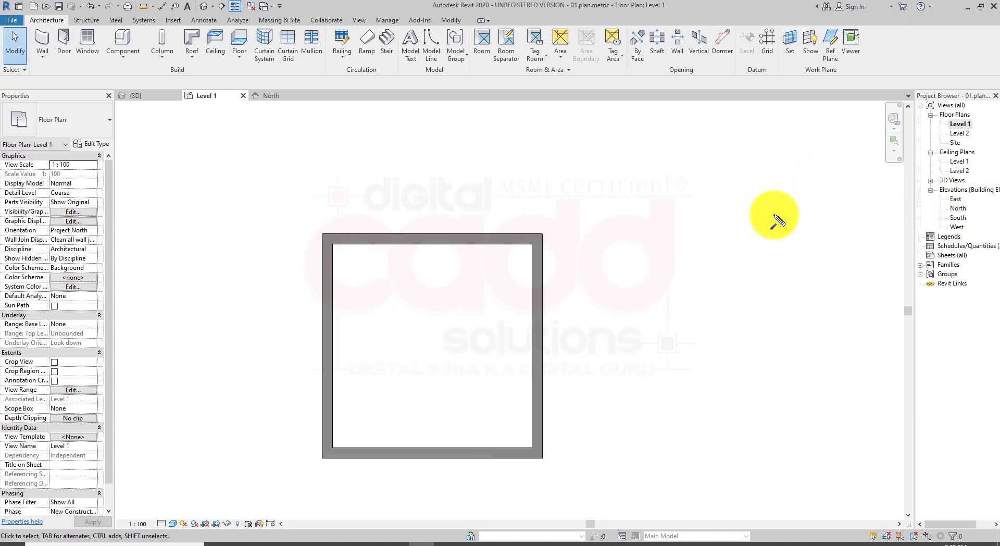
drag(773, 215, 831, 70)
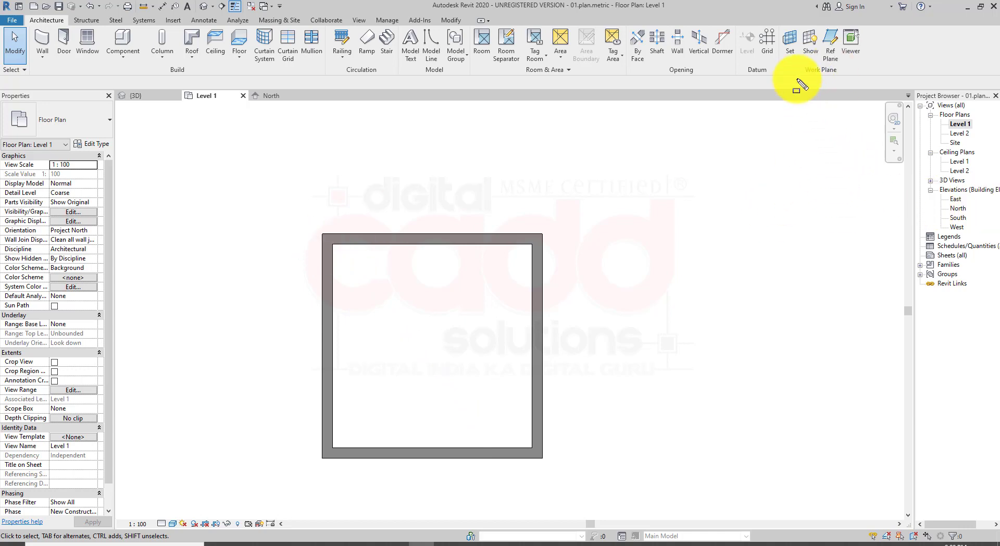
drag(775, 17, 885, 79)
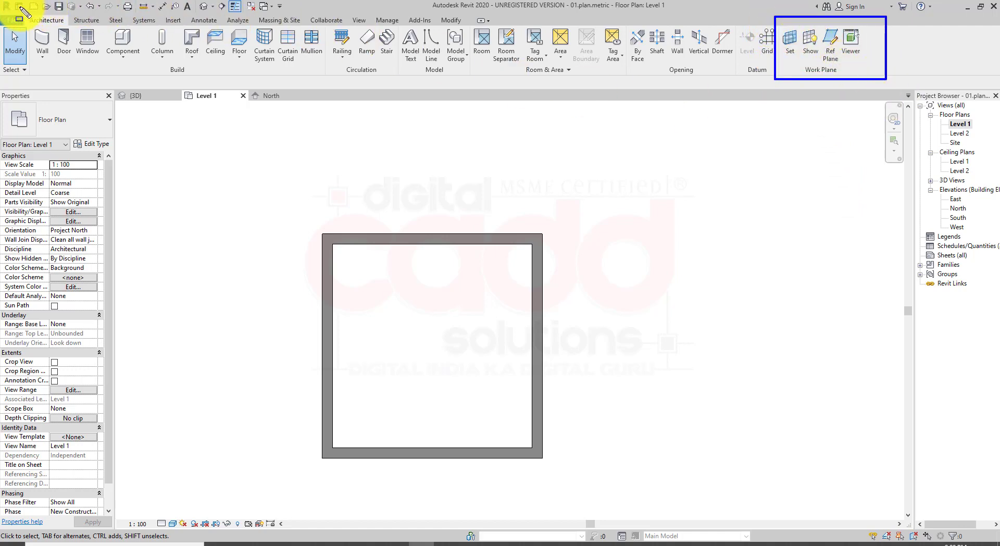
drag(20, 6, 50, 18)
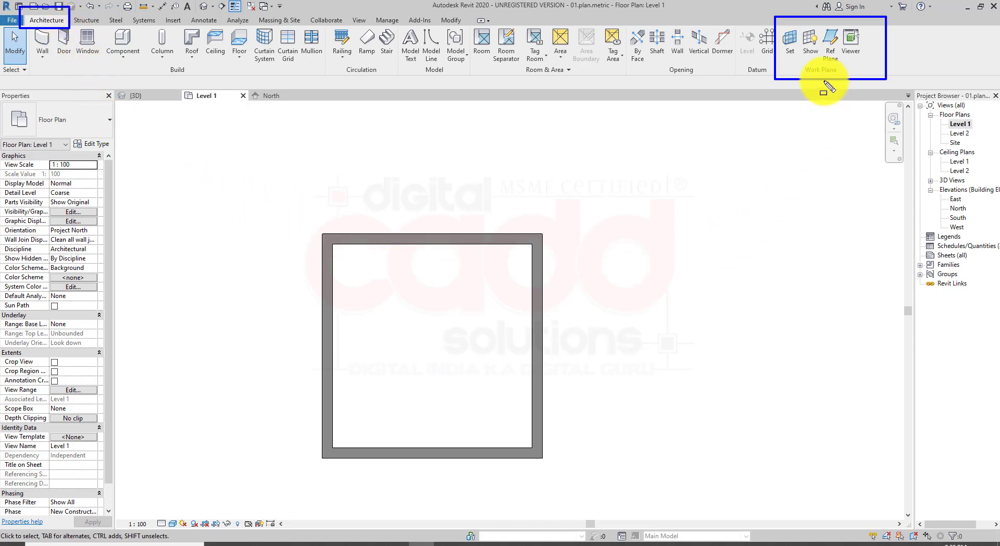
mouse_move(798, 60)
mouse_down()
mouse_move(828, 96)
mouse_move(847, 100)
mouse_up()
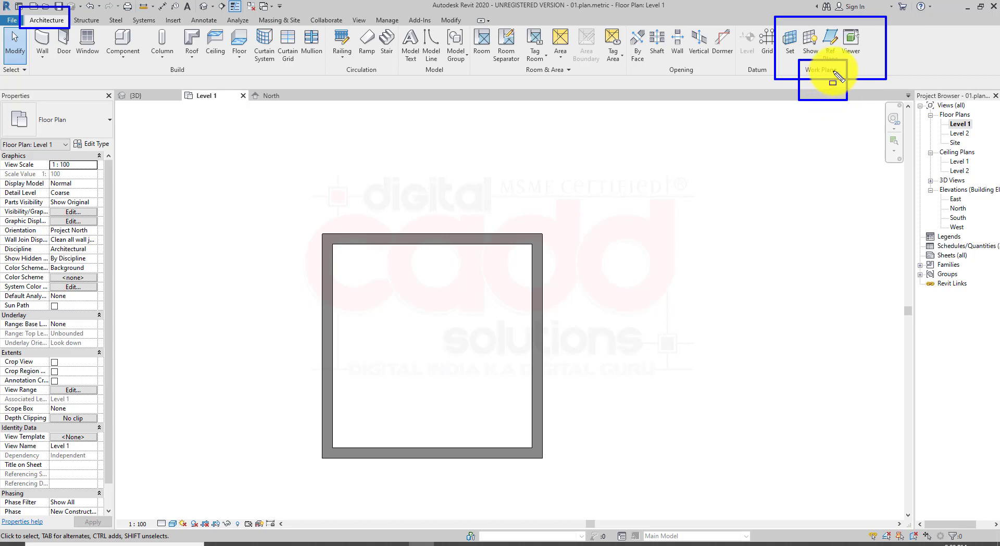
key(Escape)
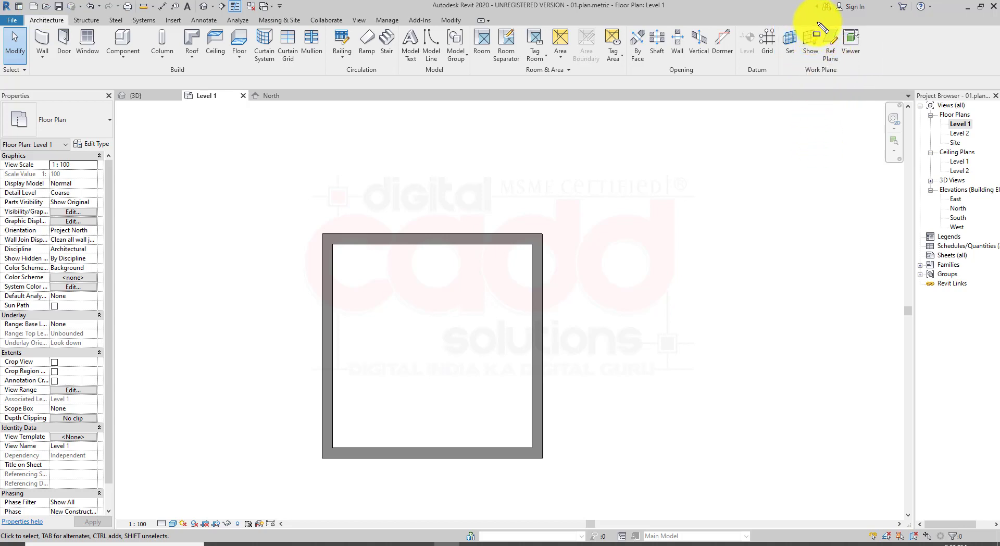
drag(815, 20, 837, 55)
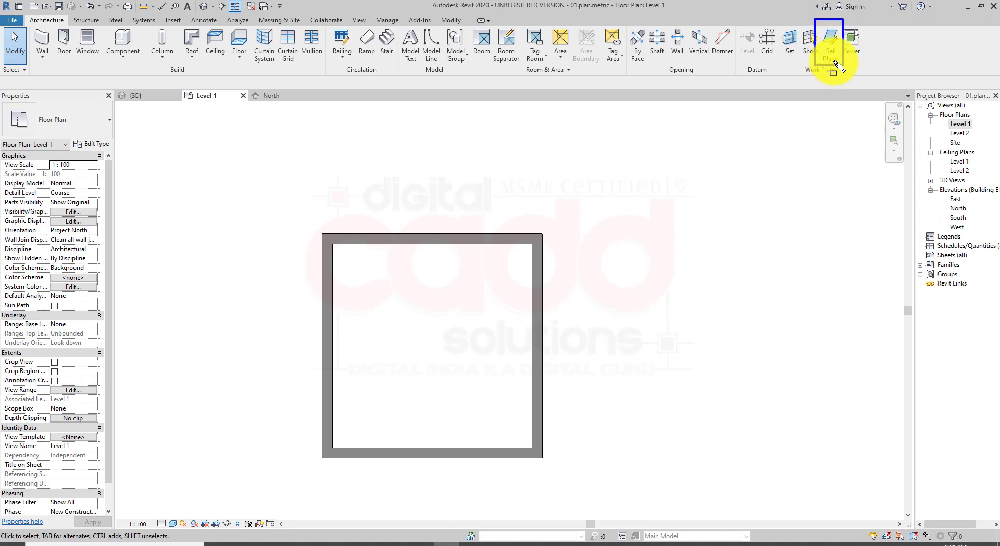
drag(835, 165, 828, 61)
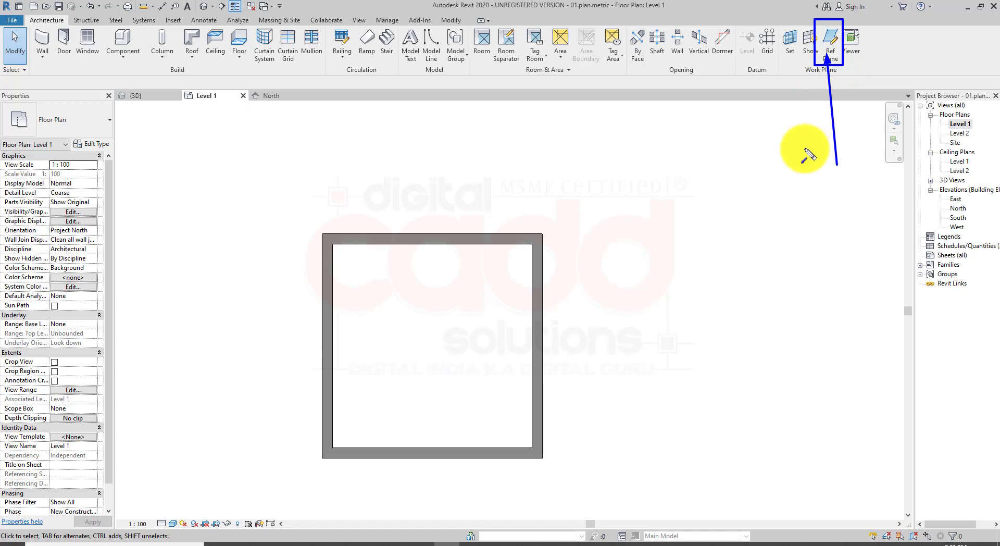
key(Escape)
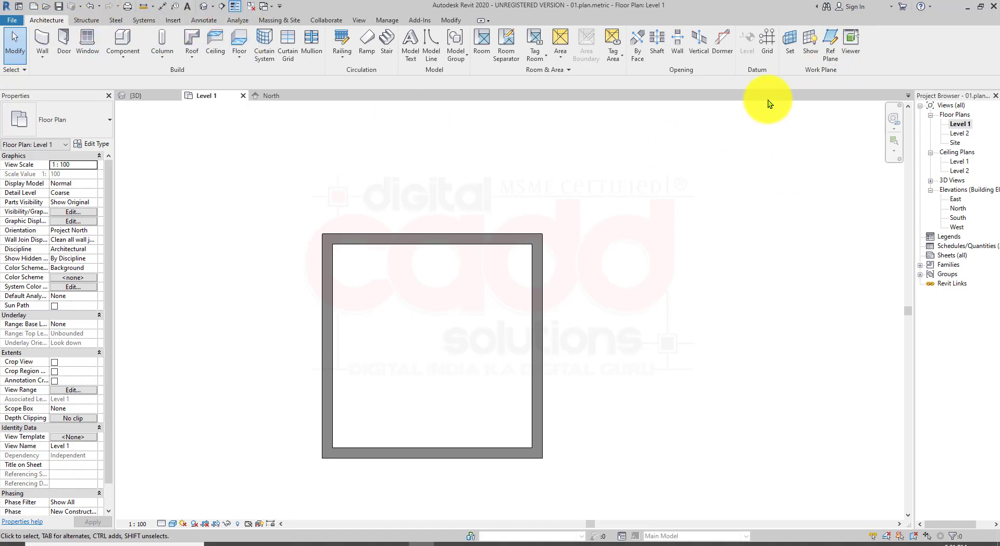
- Draw two horizontal reference planes spanning past the square room, one about 0.9 m below it and one about 1 m above it
click(829, 47)
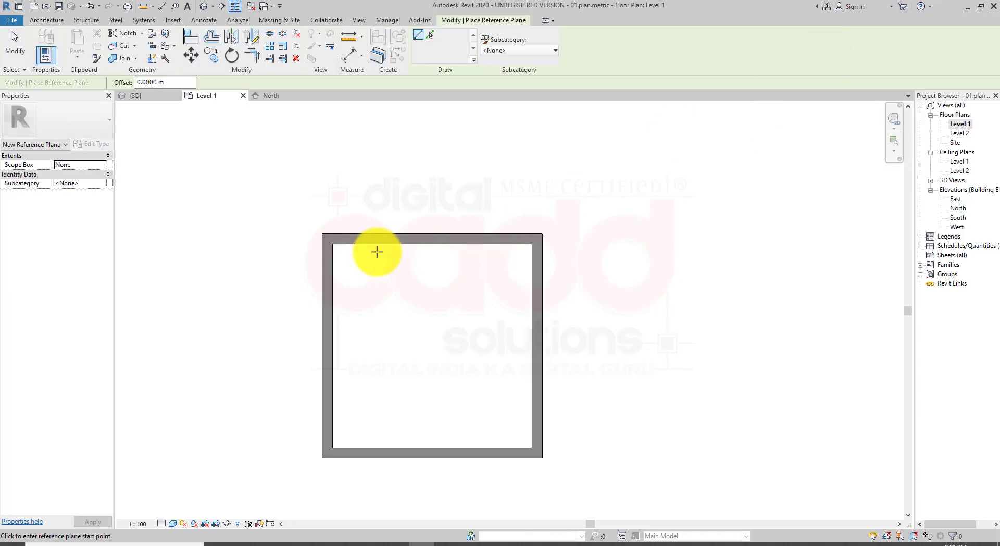
scroll(306, 219, down, 1)
scroll(320, 360, up, 1)
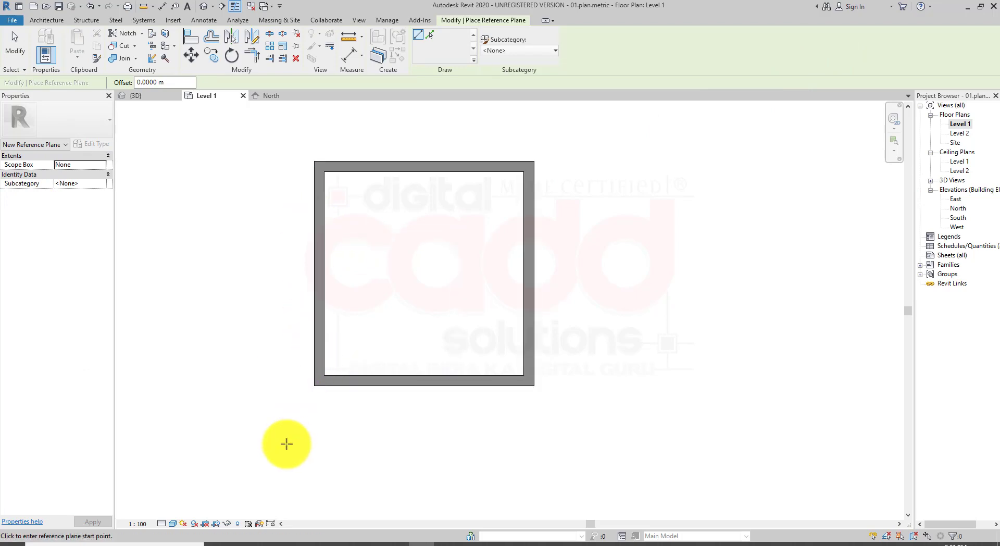
click(282, 426)
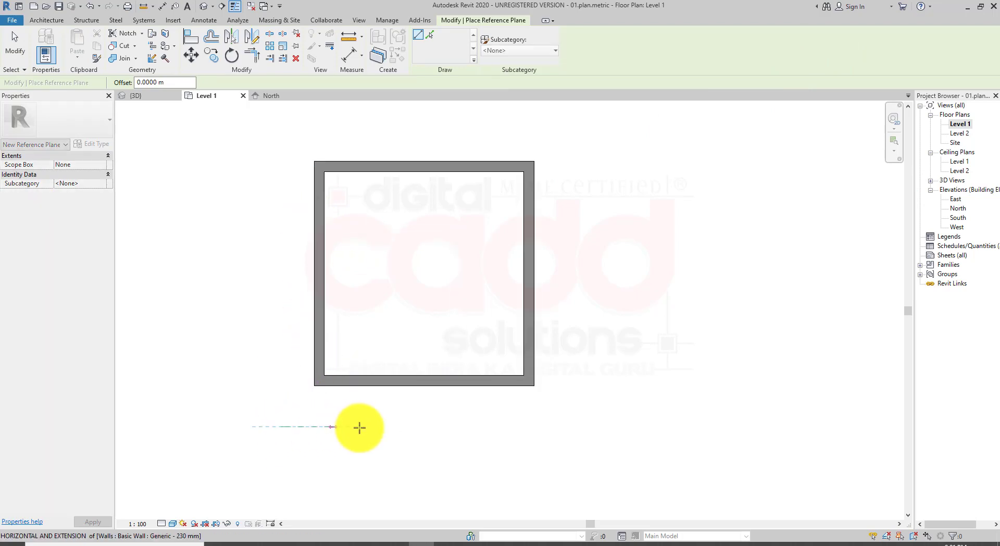
click(603, 427)
click(248, 116)
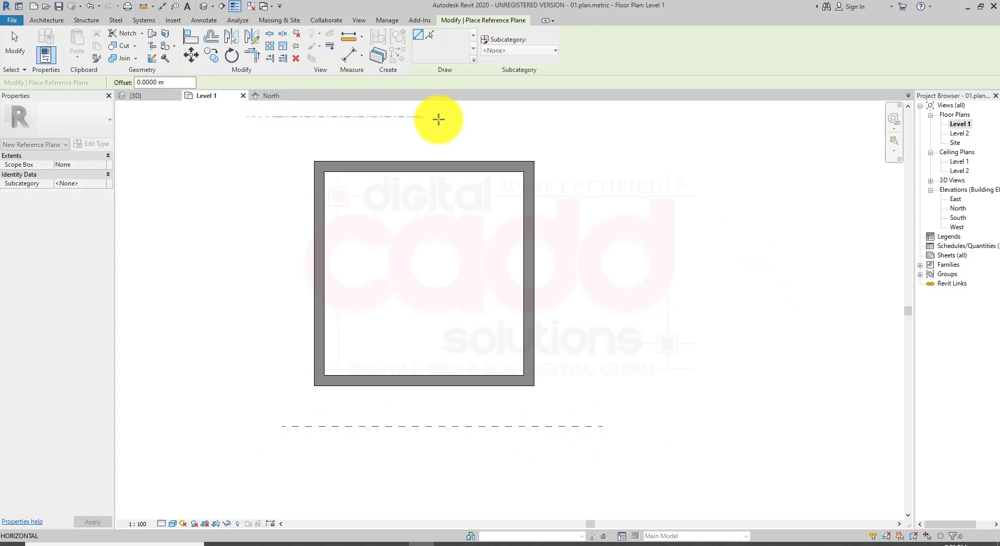
click(611, 116)
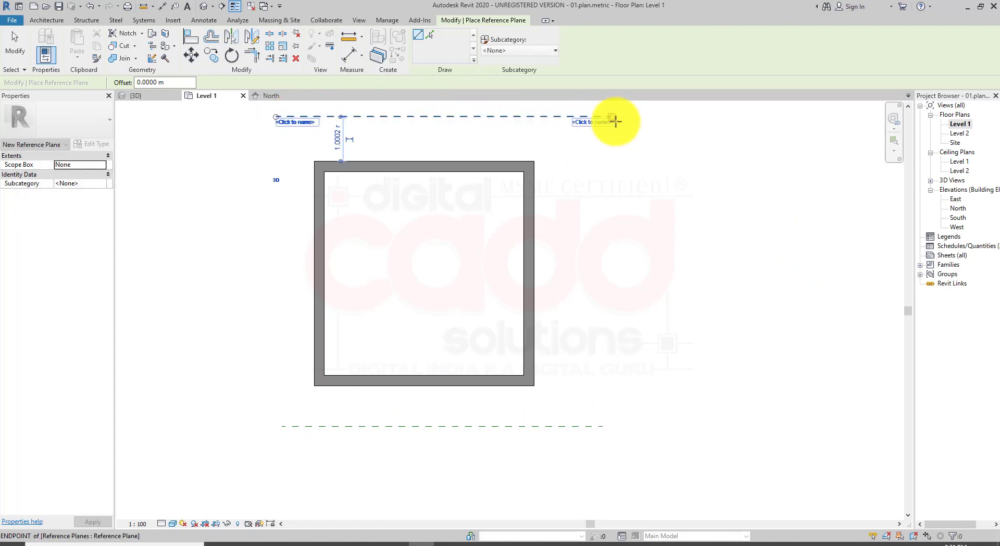
right_click(741, 173)
click(751, 179)
scroll(566, 251, down, 2)
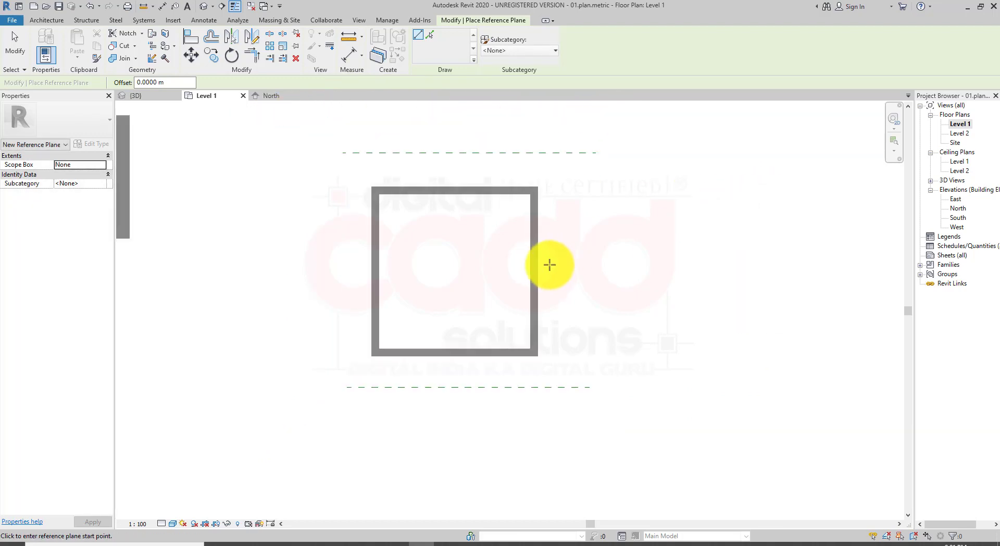
right_click(619, 218)
click(627, 225)
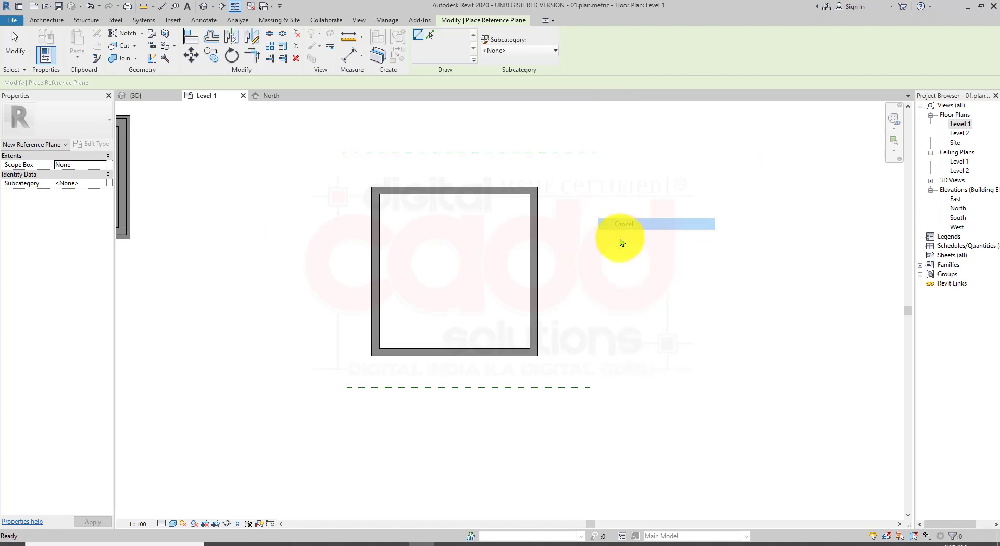
- Set the upper reference plane's distance from the room's top wall to 0.6 m
scroll(504, 234, up, 1)
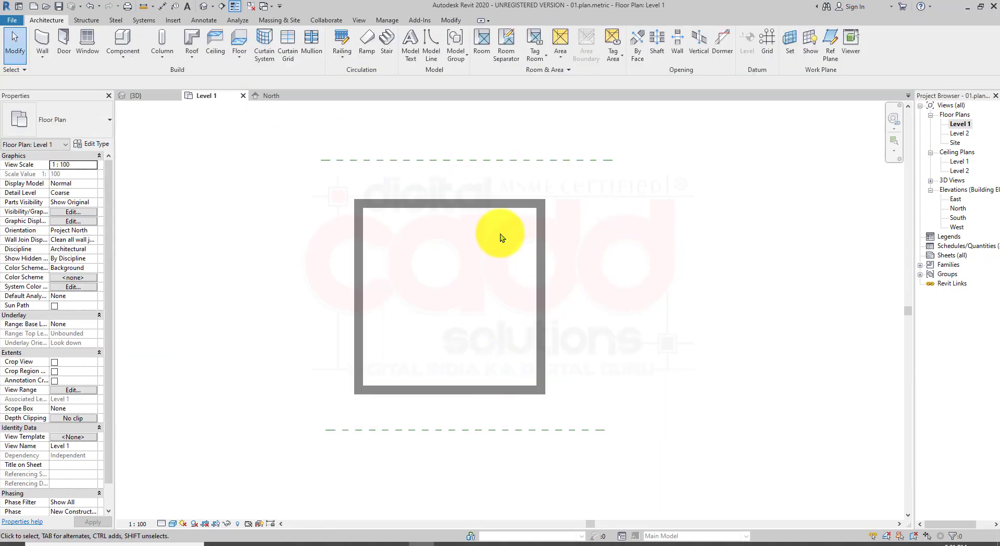
click(450, 160)
click(381, 179)
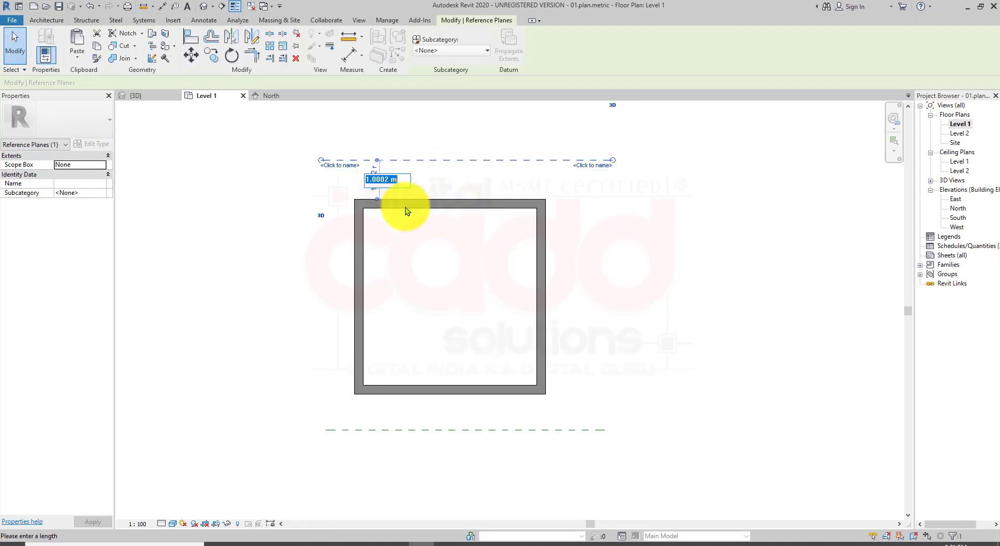
text(0.6)
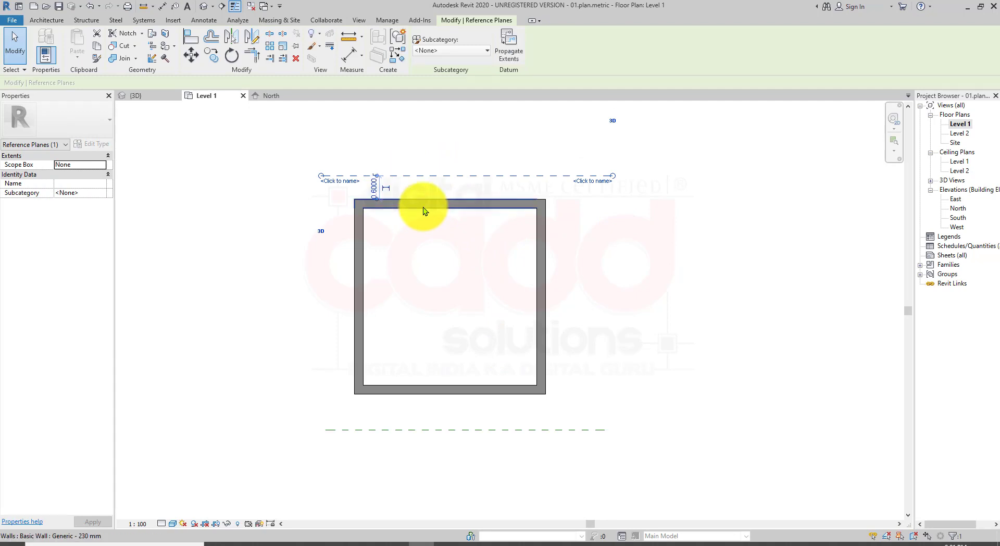
key(Return)
key(Escape)
- Set the lower reference plane's distance from the room's bottom wall to 0.6 m
click(361, 430)
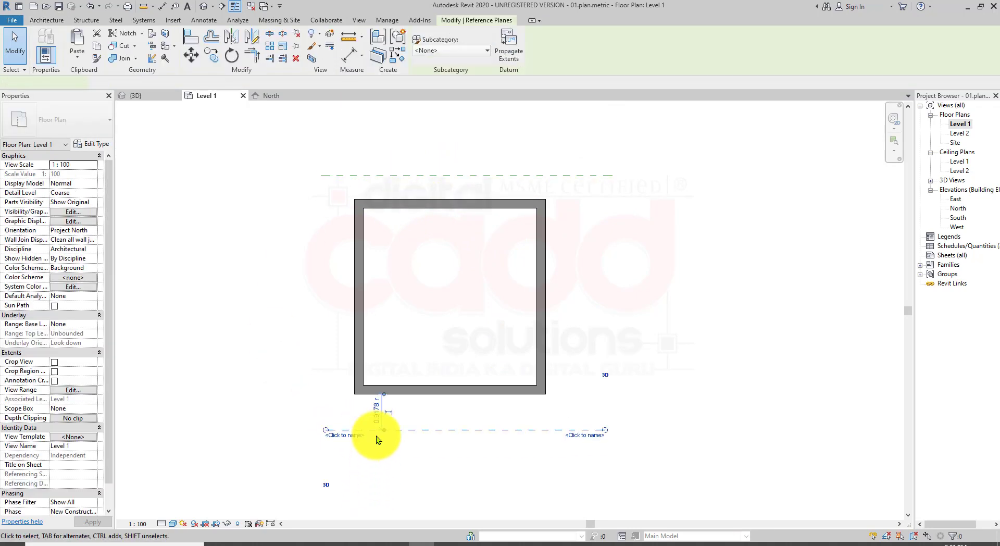
click(375, 418)
text(0.6)
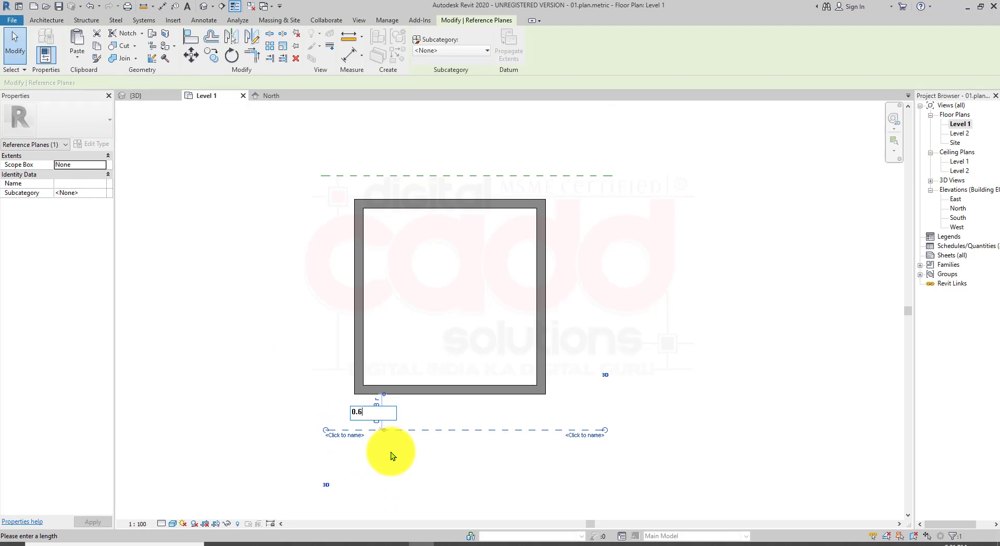
key(Return)
key(Escape)
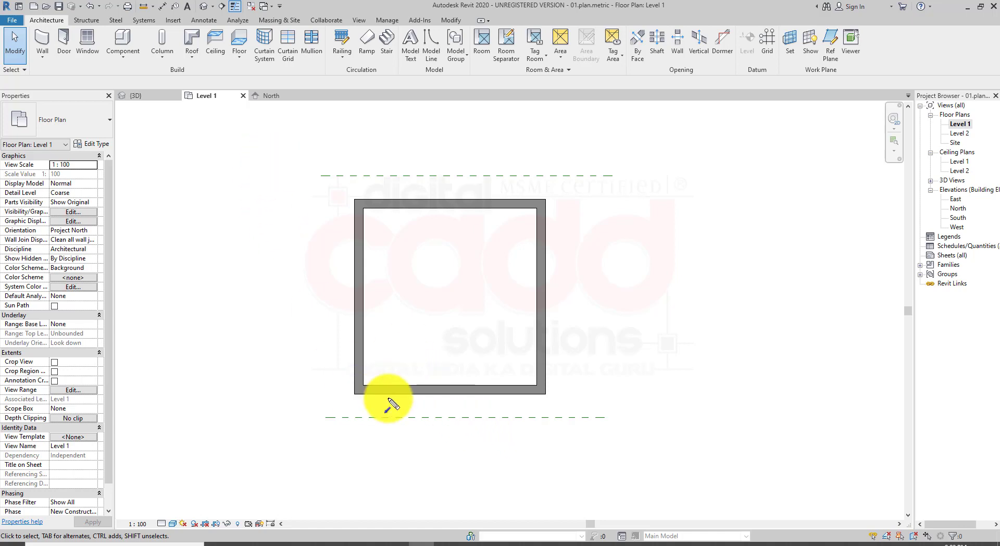
click(328, 416)
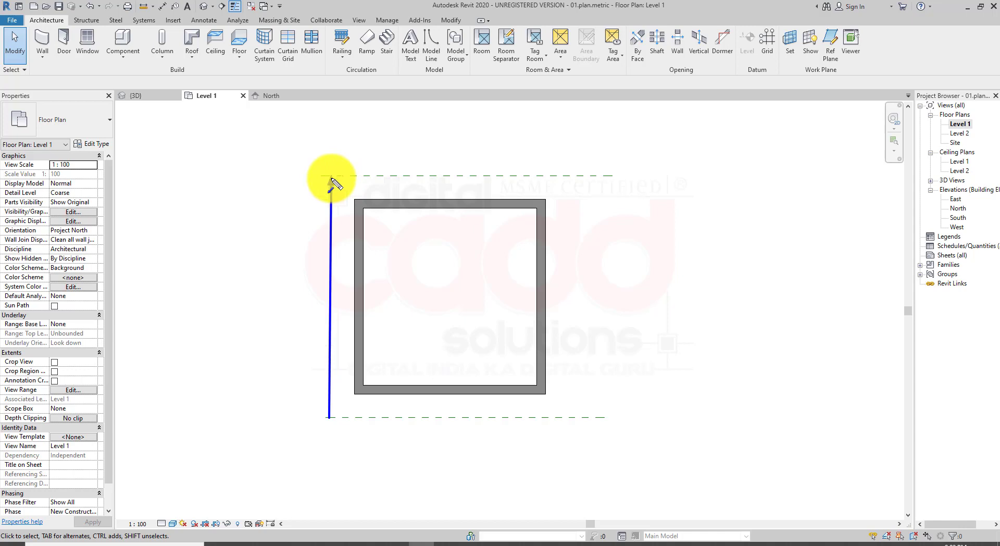
click(331, 177)
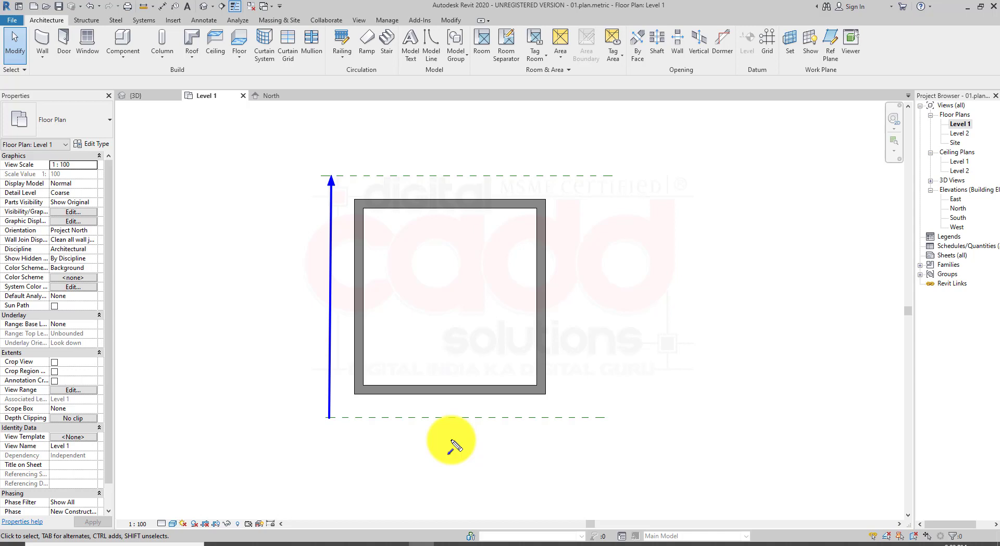
key(Escape)
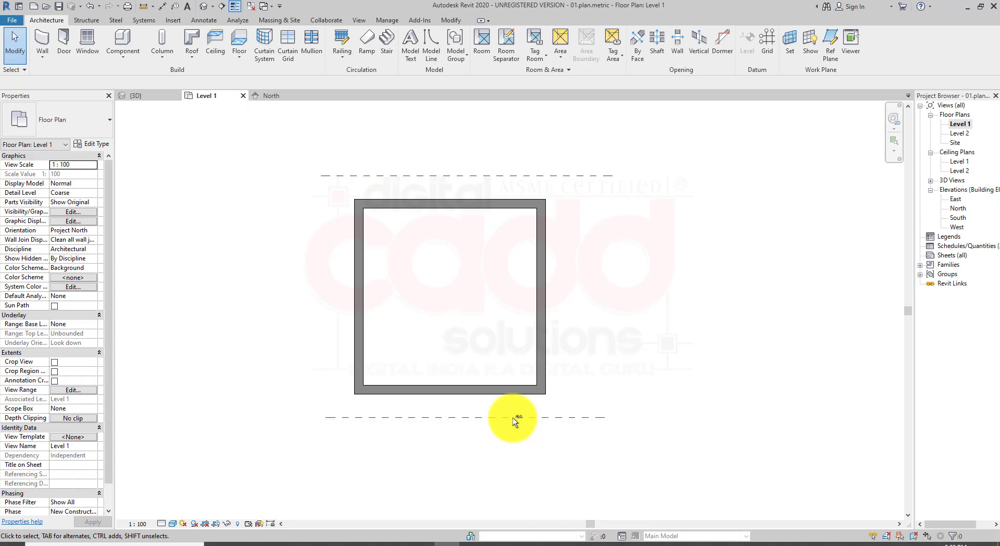
- Name the reference plane below the room "REF PLANE START."
click(451, 420)
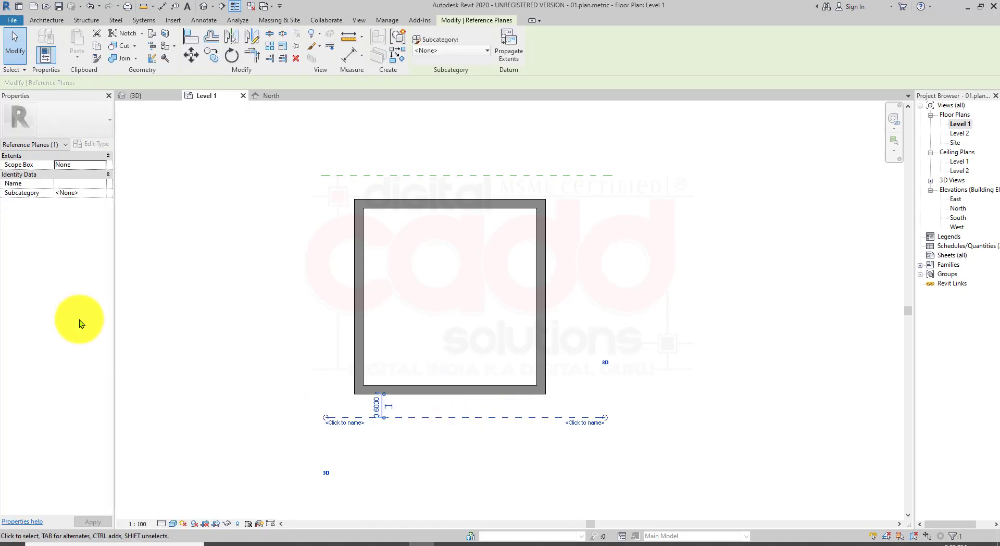
click(72, 184)
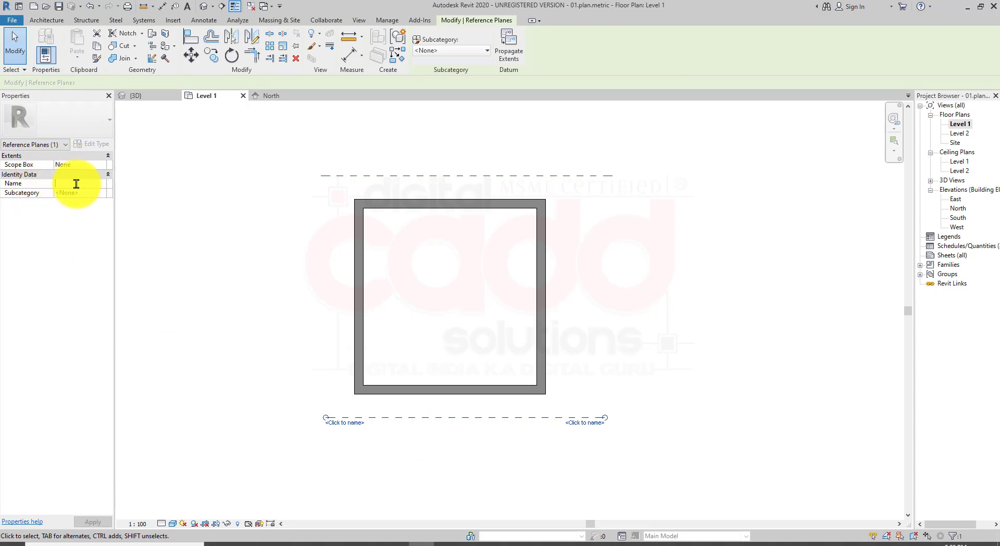
text(REF PLANE START.)
key(Return)
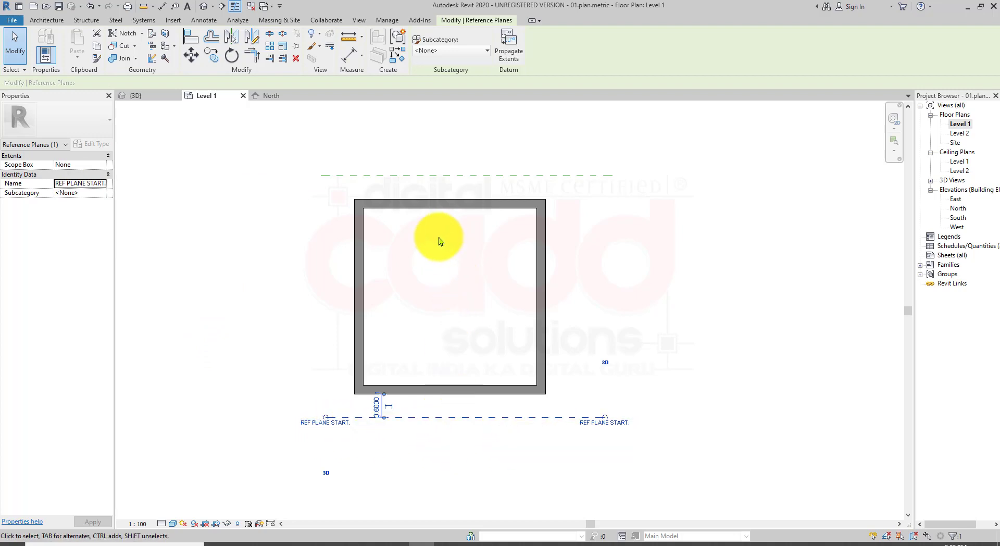
click(169, 222)
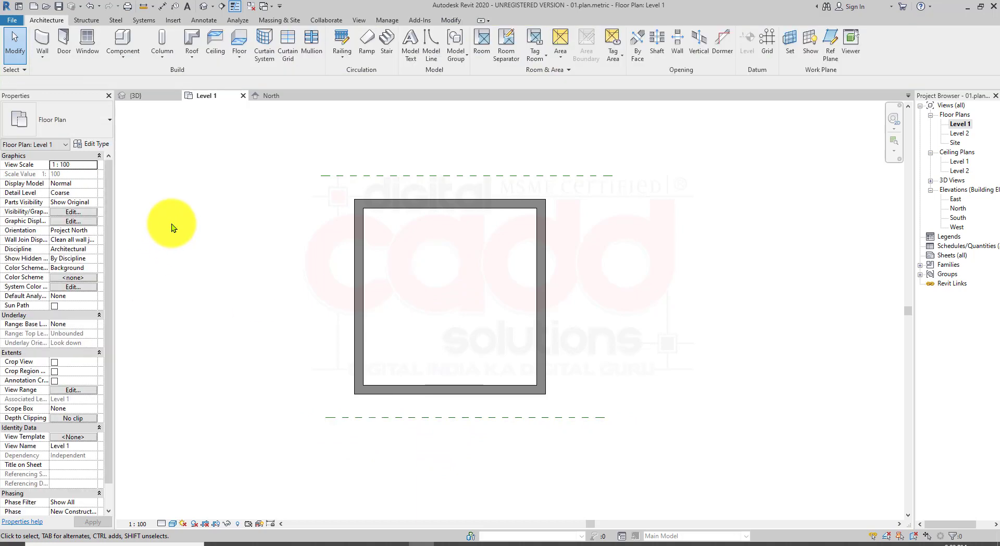
- Name the reference plane above the room "REF PLANE END."
click(329, 176)
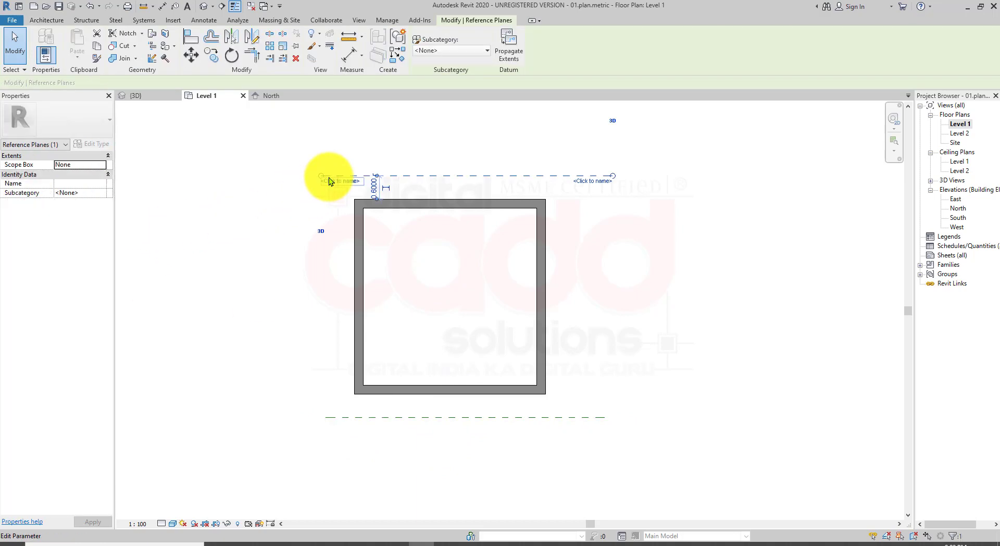
click(83, 184)
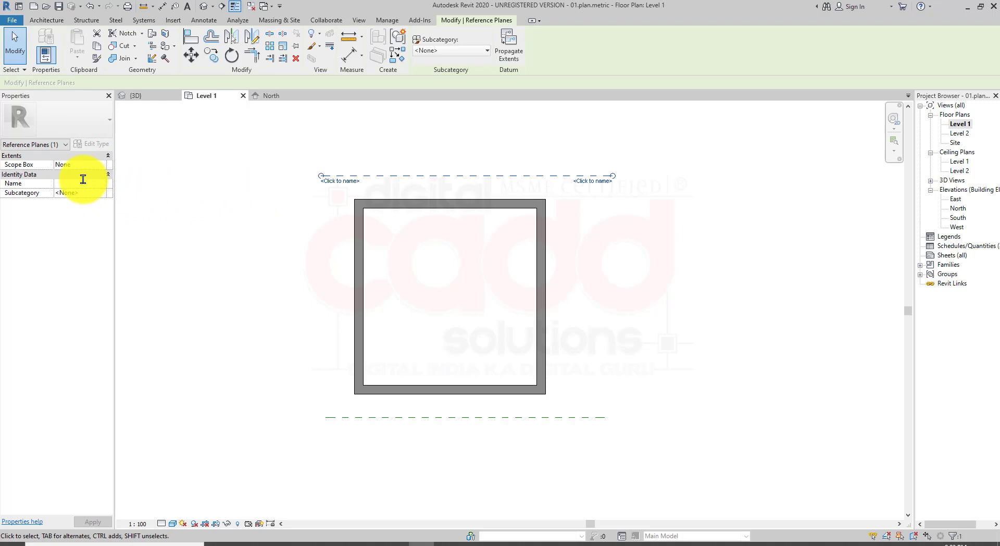
text(REF PLANE END.)
key(Return)
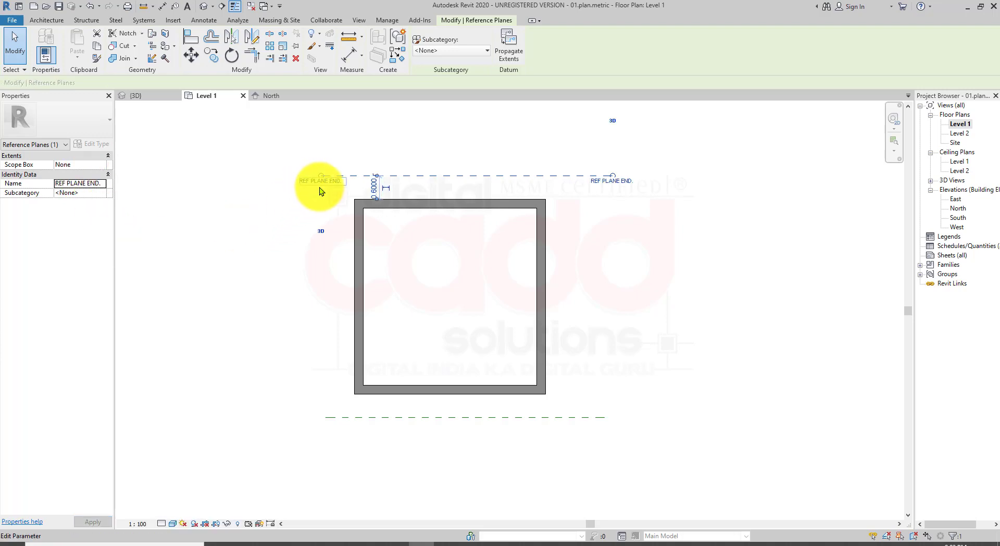
click(212, 259)
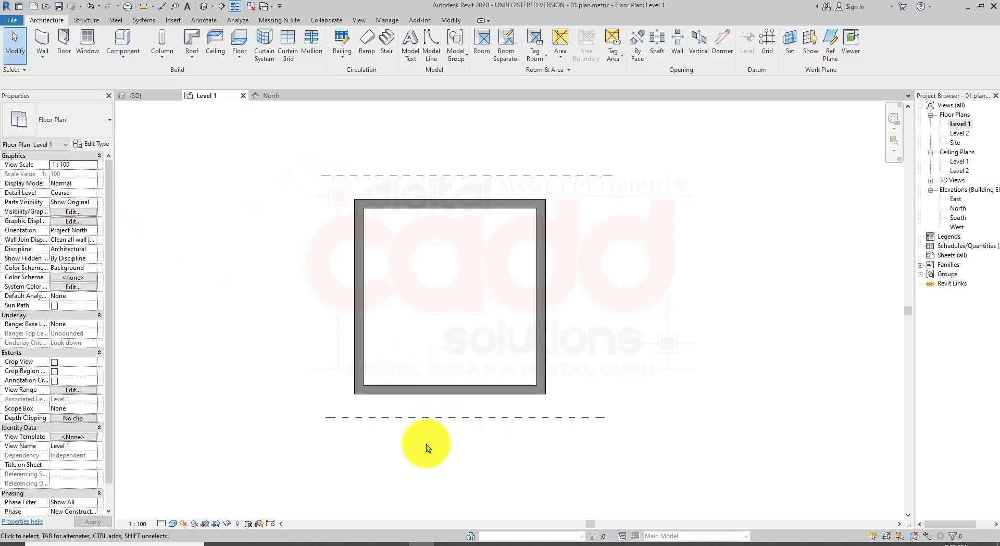
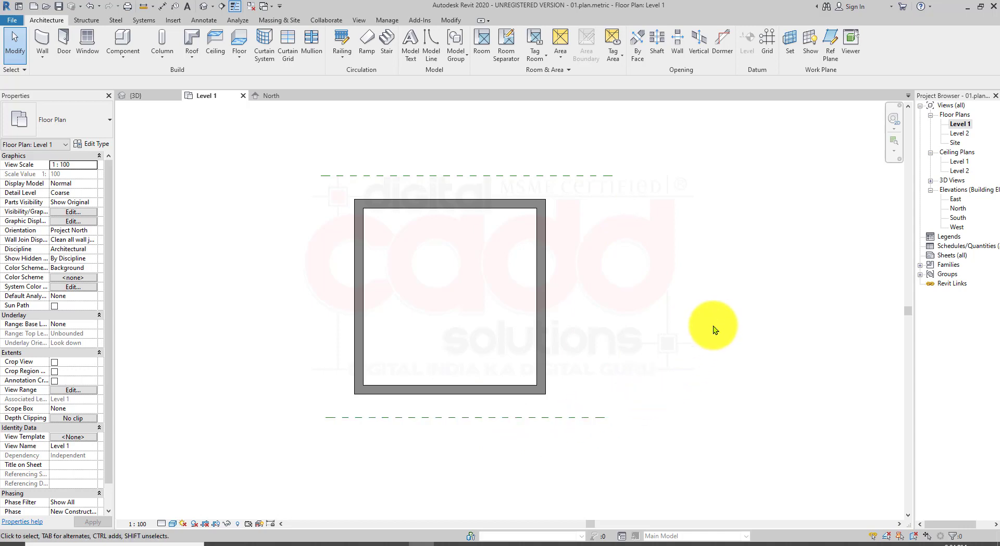
click(506, 417)
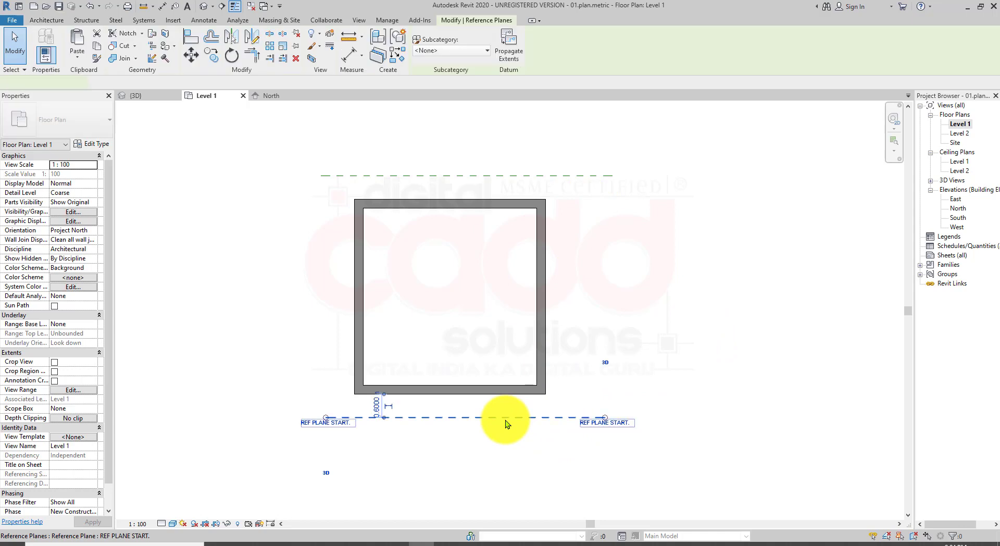
click(565, 182)
click(564, 176)
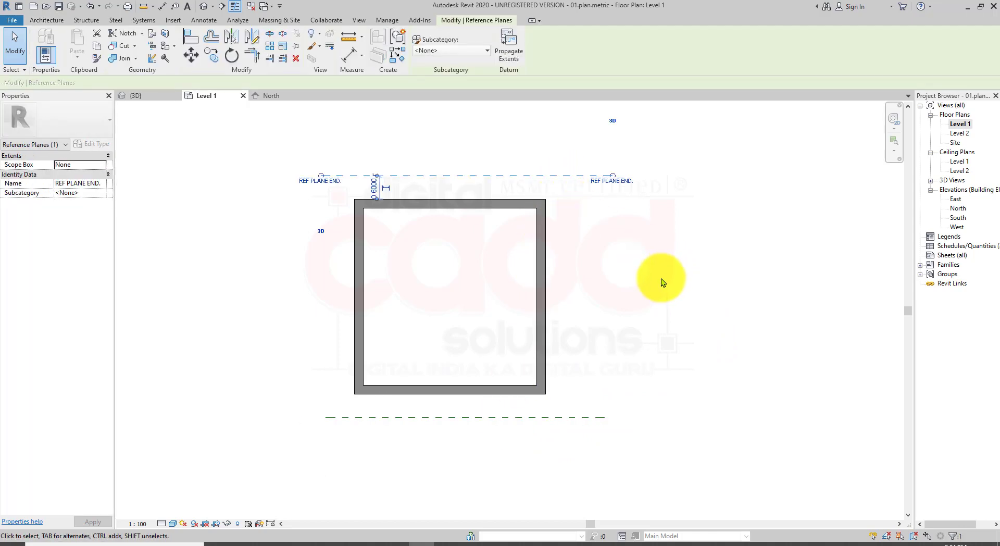
key(Escape)
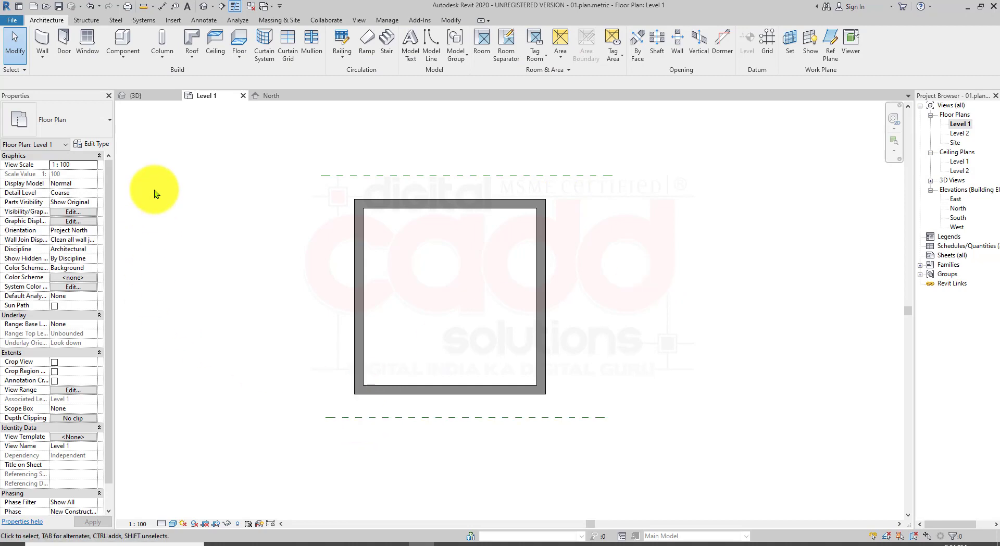
- Start a Roof by Extrusion using the Pick a plane option and choose REF PLANE START below the room as its work plane
click(193, 57)
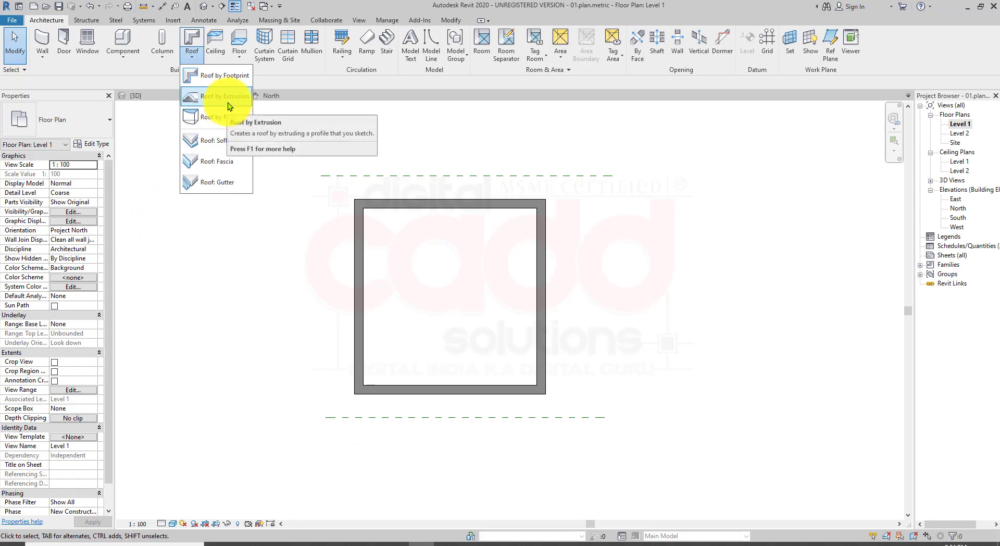
click(234, 97)
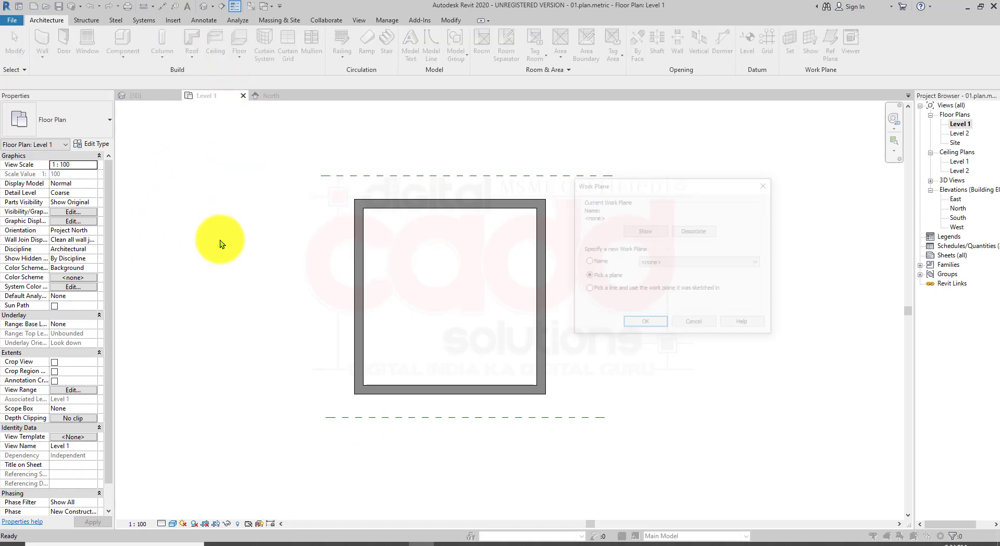
click(592, 261)
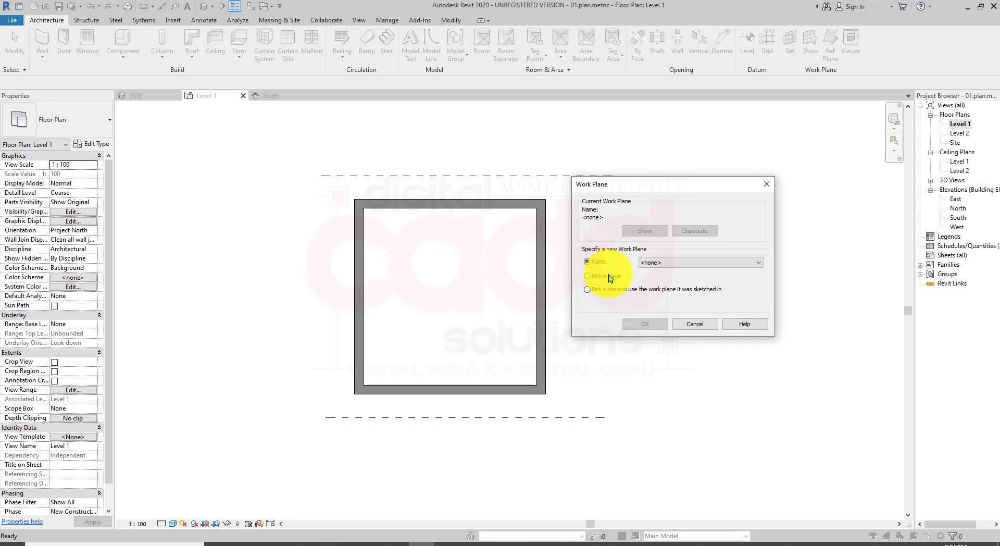
click(608, 274)
click(635, 323)
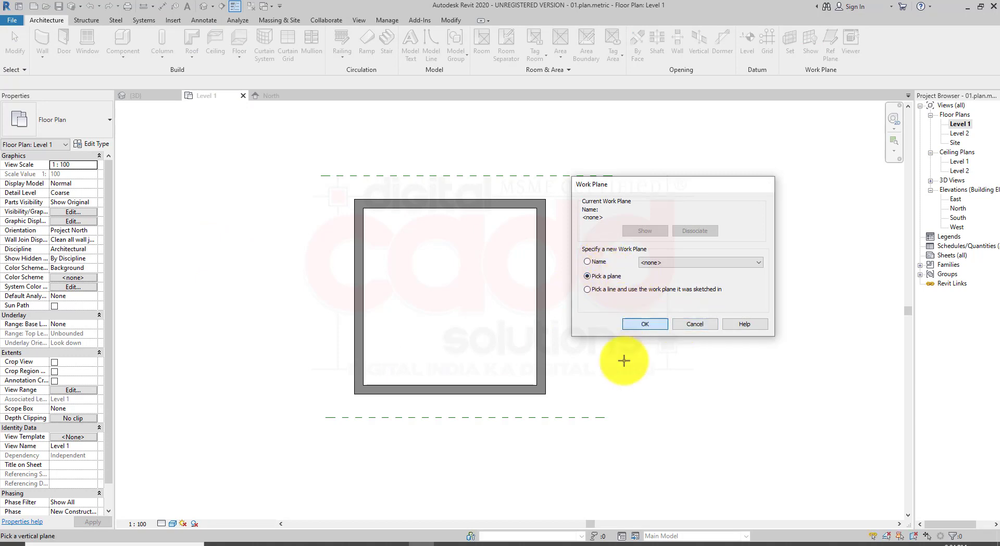
click(571, 417)
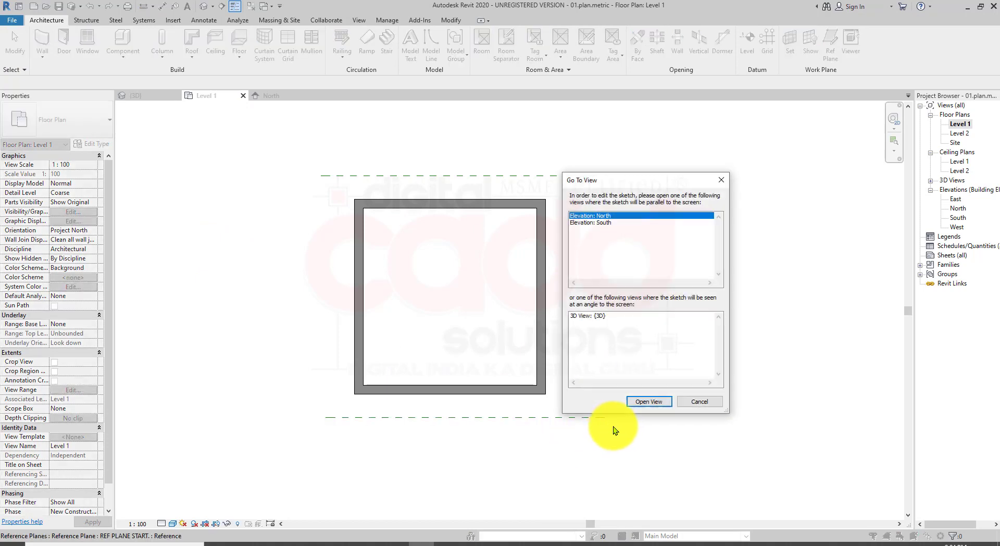
- Open the North elevation for the roof profile sketch and accept Level 2 with a 0 m offset as the roof's reference level
click(661, 401)
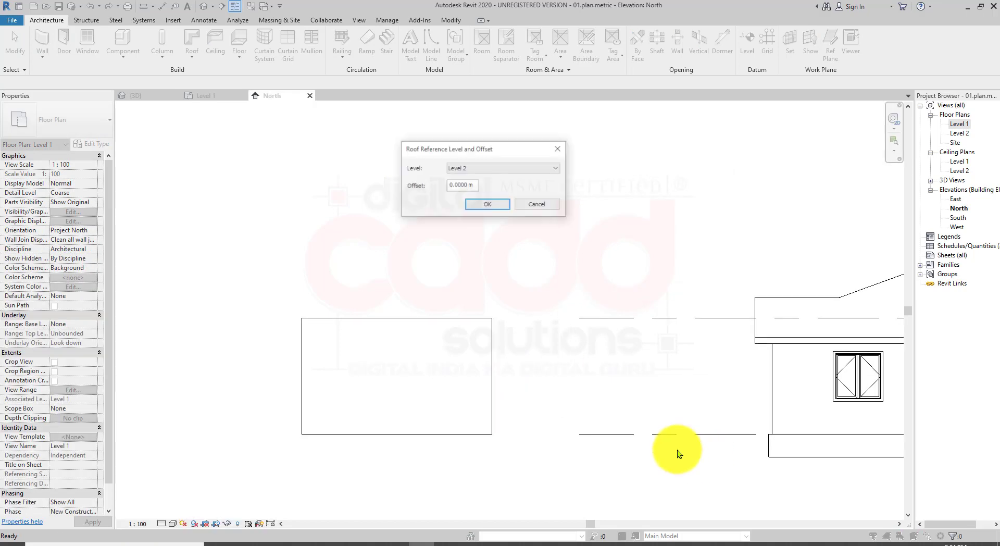
click(499, 206)
scroll(350, 283, up, 2)
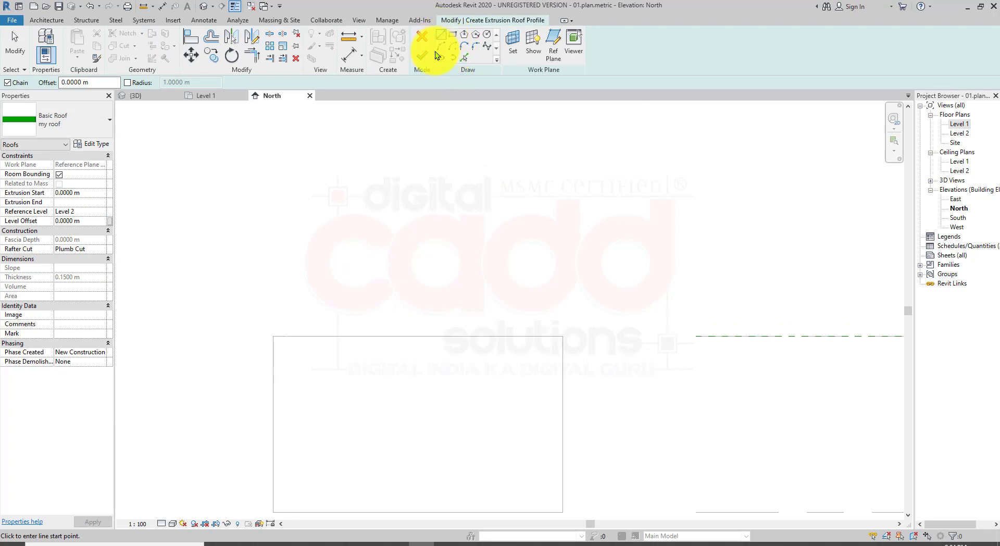
- Sketch a vertical line about 0.9 m high outside the room's left wall, continued by a short horizontal line toward the room's middle
click(442, 48)
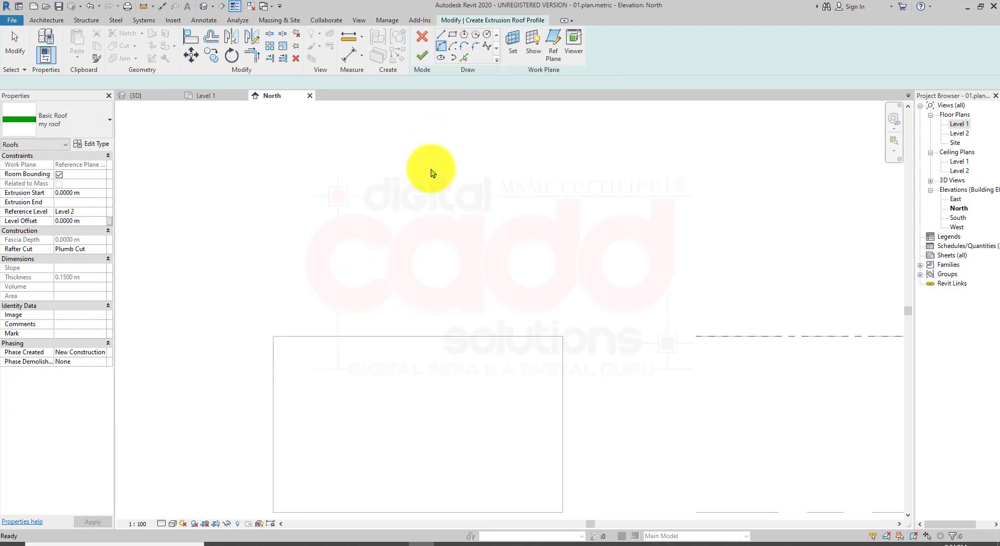
click(441, 34)
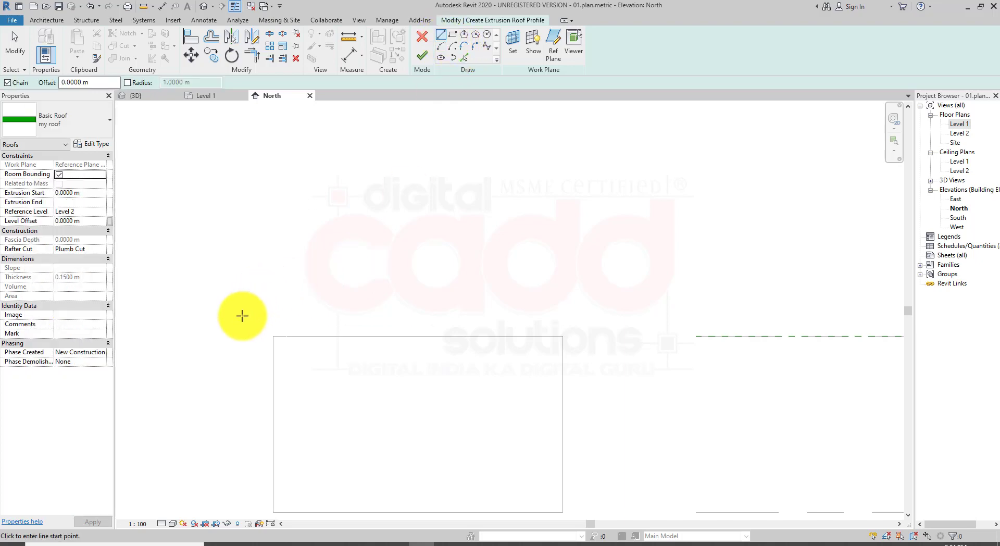
click(234, 344)
click(233, 292)
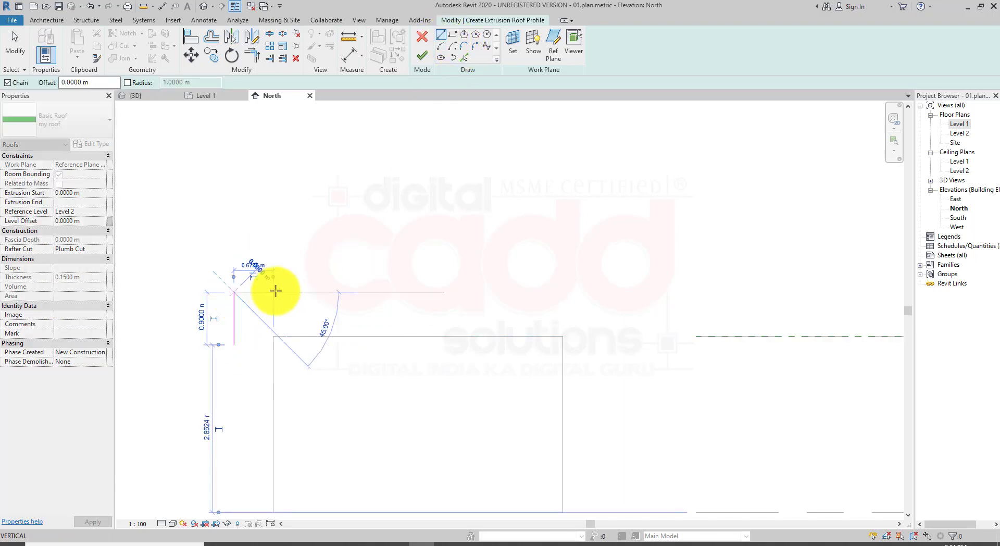
click(327, 292)
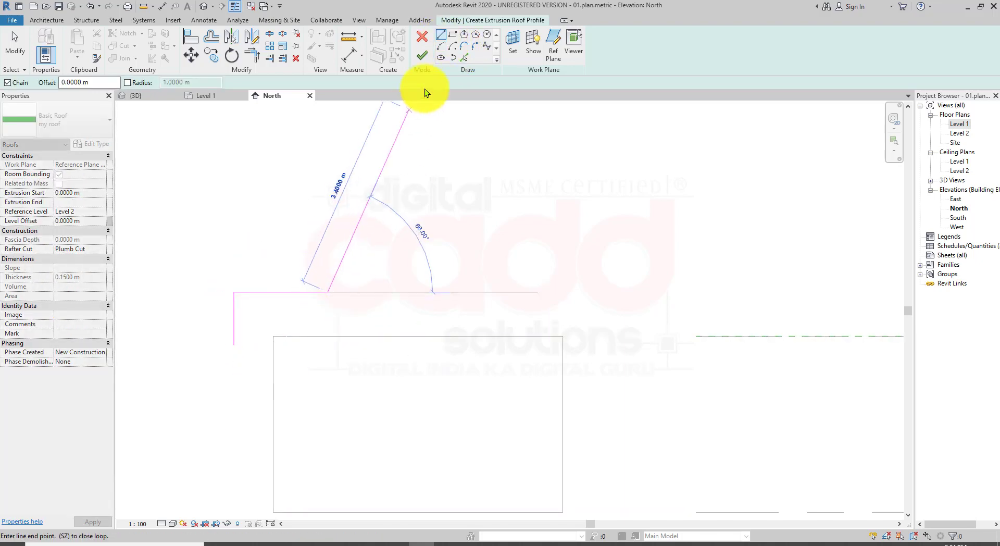
- Add a semicircular arc of about 1.25 m radius to the roof profile, starting at the horizontal line's free end
click(452, 46)
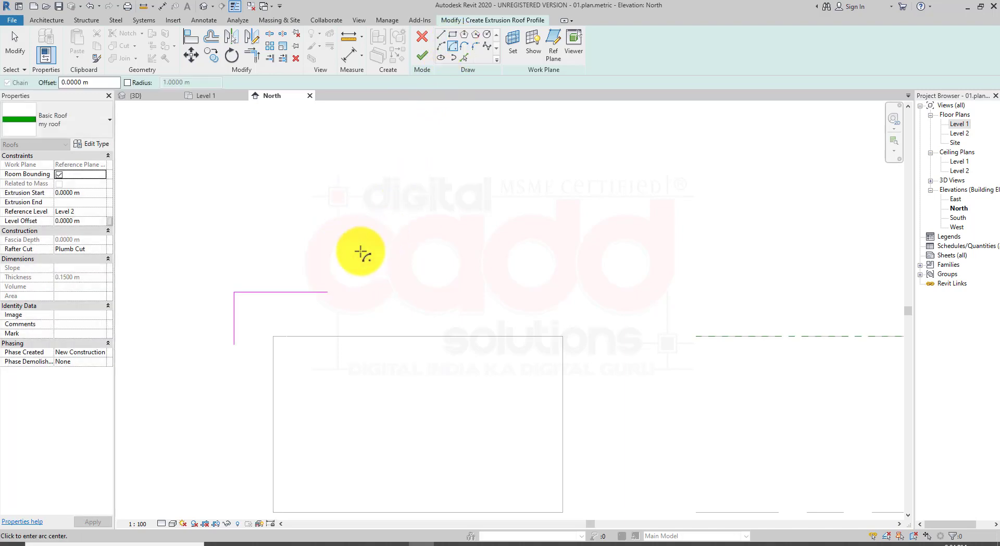
click(327, 292)
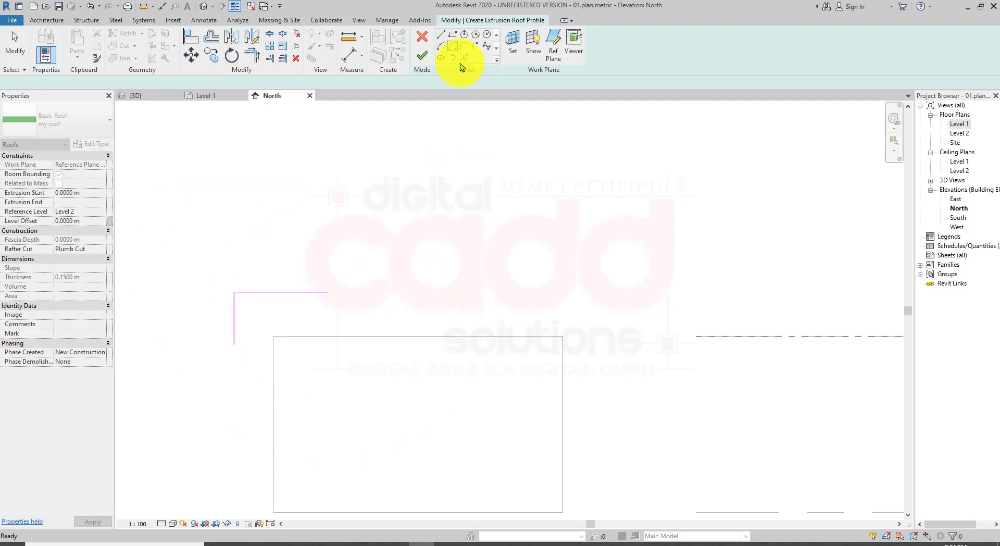
click(441, 46)
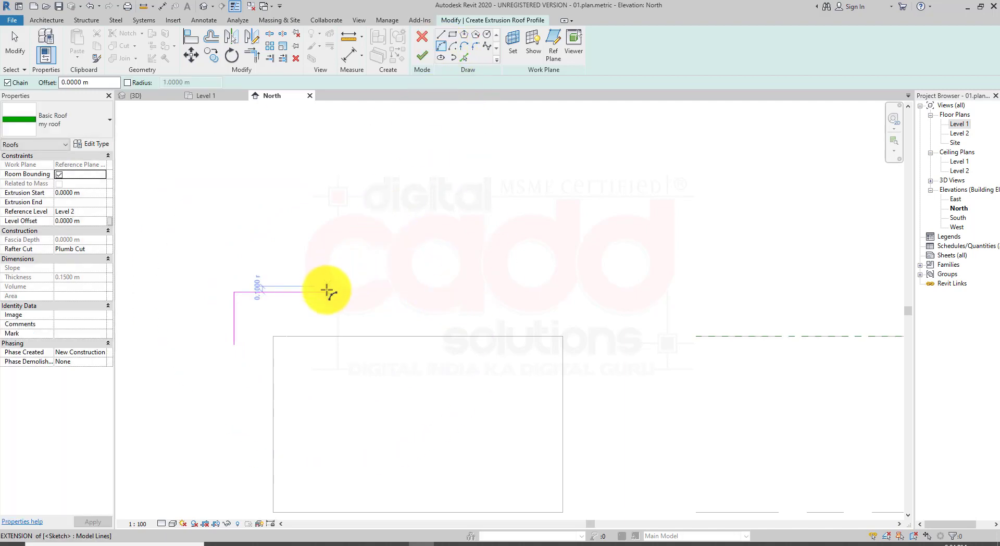
click(473, 291)
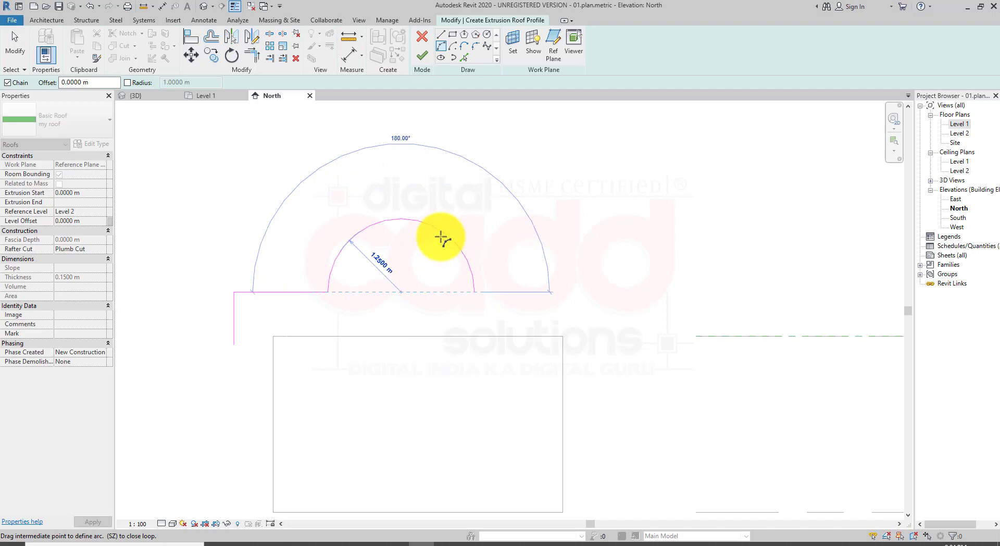
click(441, 238)
- Continue the profile from the arc's end with a horizontal line past the right wall and a vertical line down to wall-top level
click(441, 35)
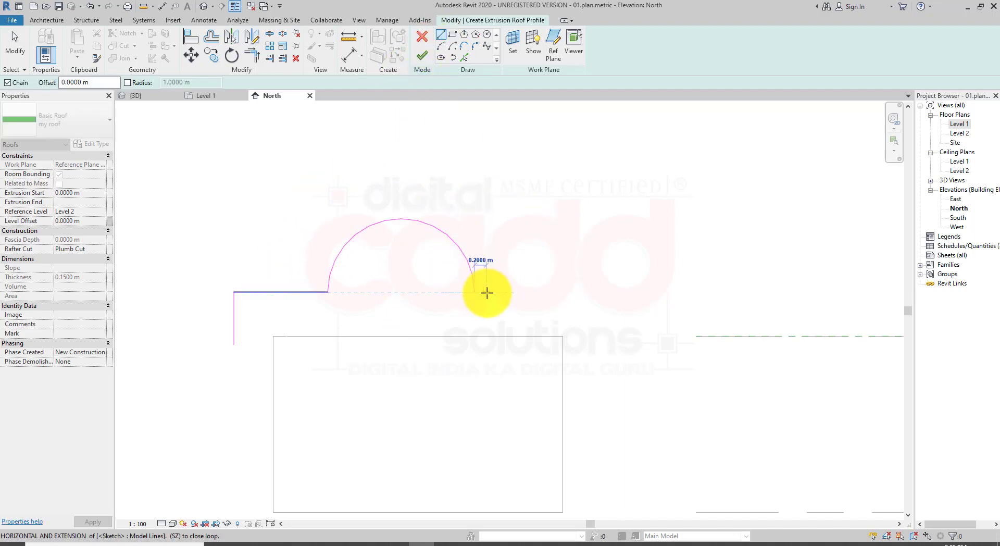
click(592, 291)
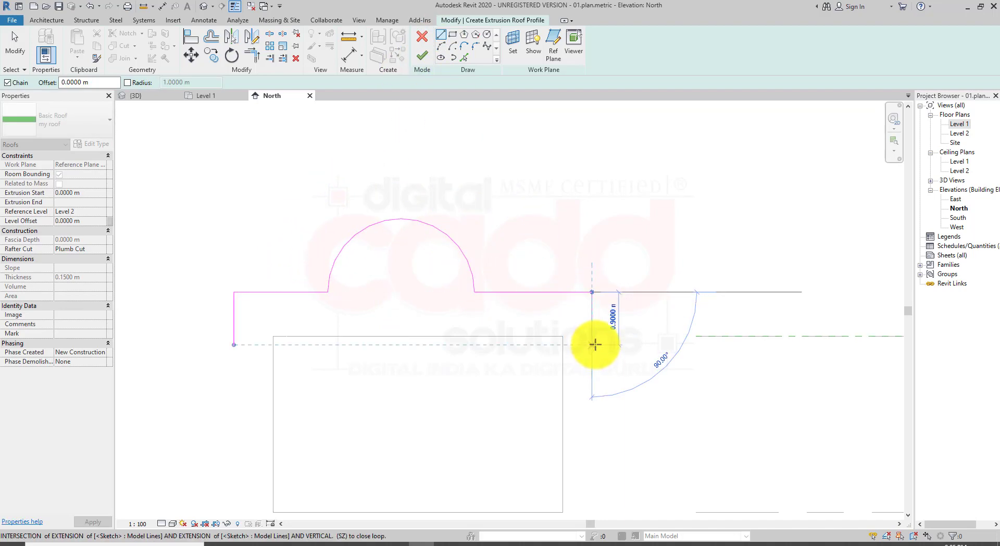
click(592, 336)
right_click(654, 183)
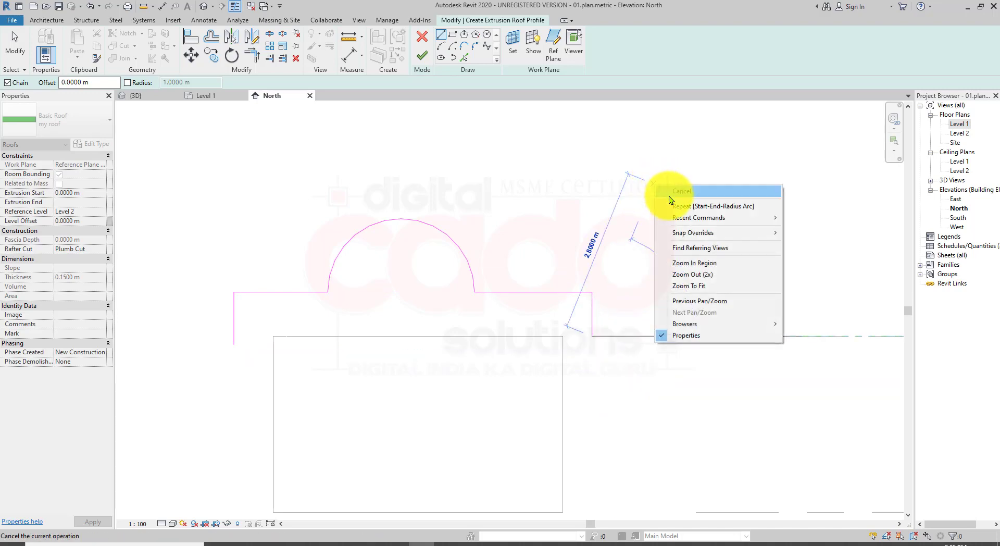
click(669, 196)
right_click(615, 177)
click(626, 182)
scroll(477, 295, down, 1)
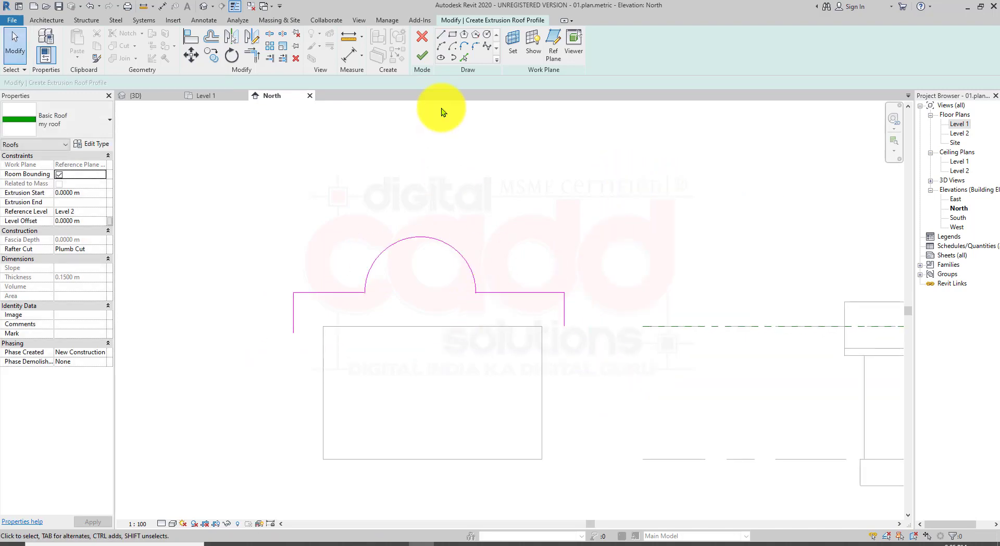
- Finish the extrusion roof profile and show the roof over the room in the 3D view
click(423, 56)
middle_drag(517, 260, 508, 267)
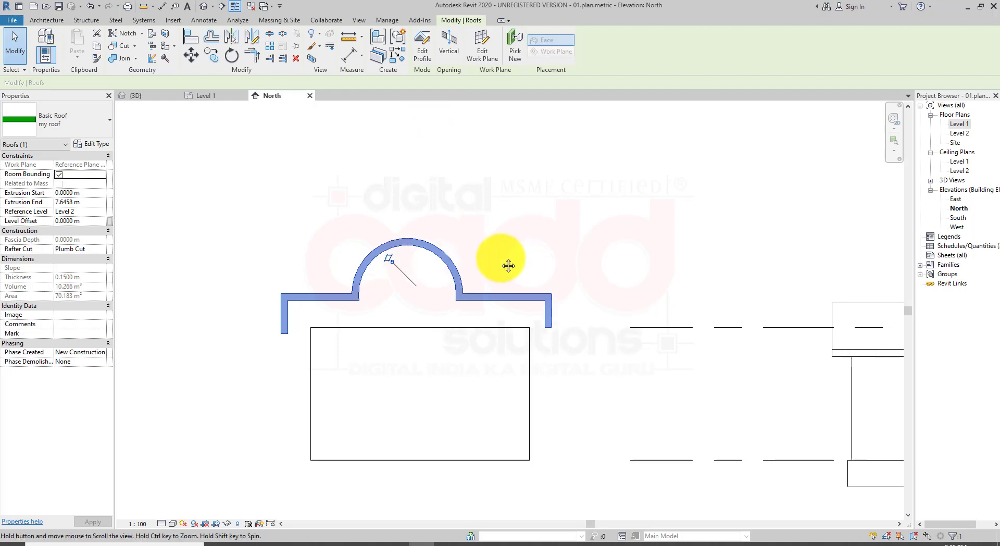
click(207, 8)
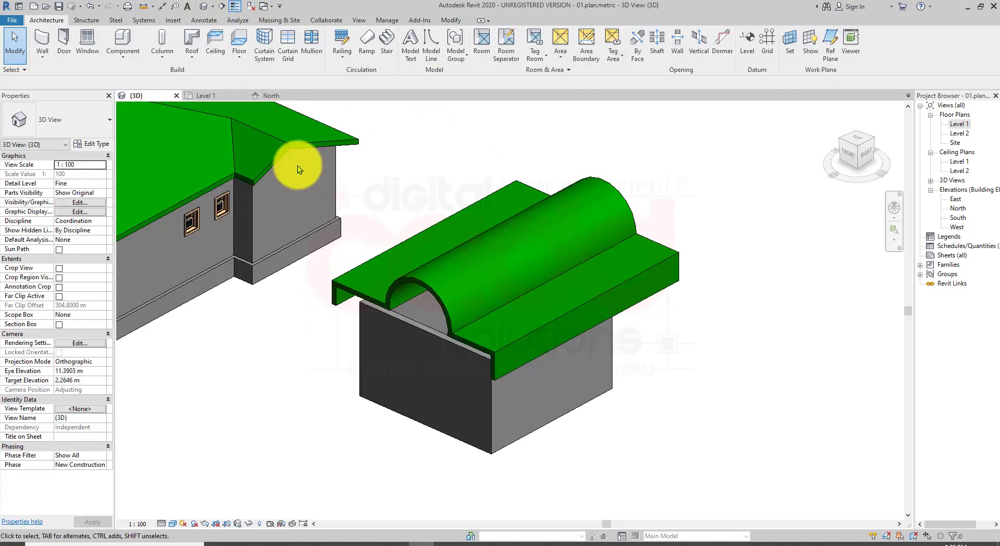
shift+middle_drag(567, 383, 623, 344)
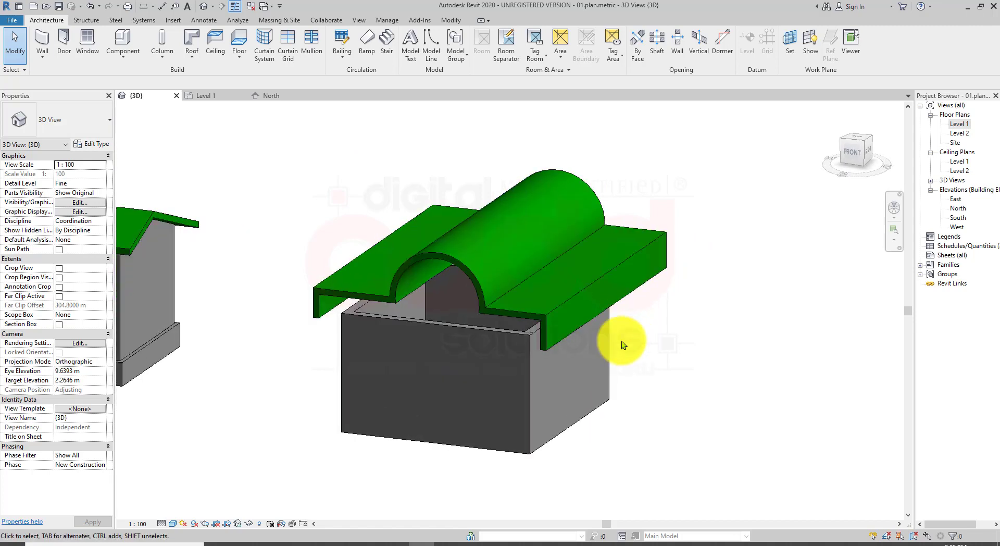
- Try to attach the tops of the room's four connected walls to the arched roof
click(523, 334)
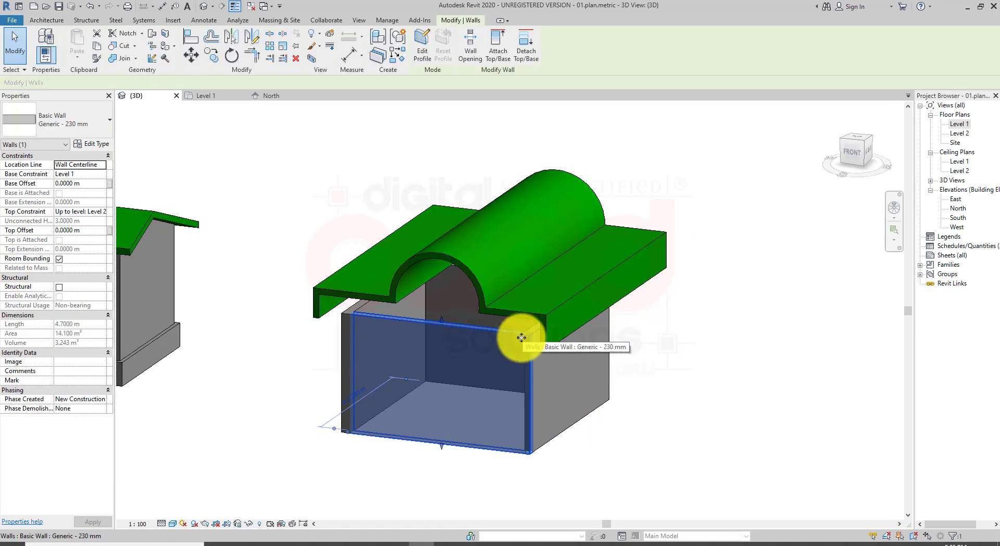
key(Tab)
click(521, 338)
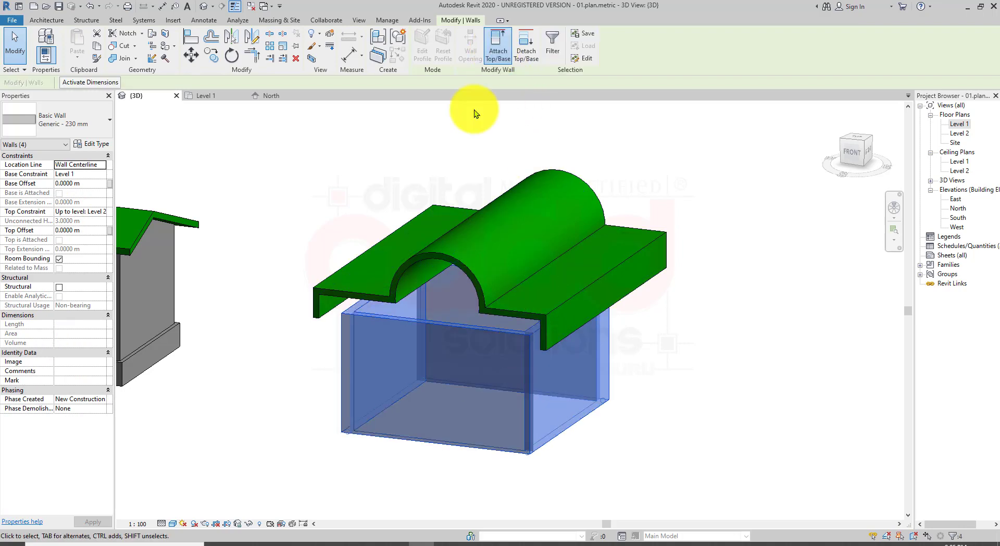
click(468, 250)
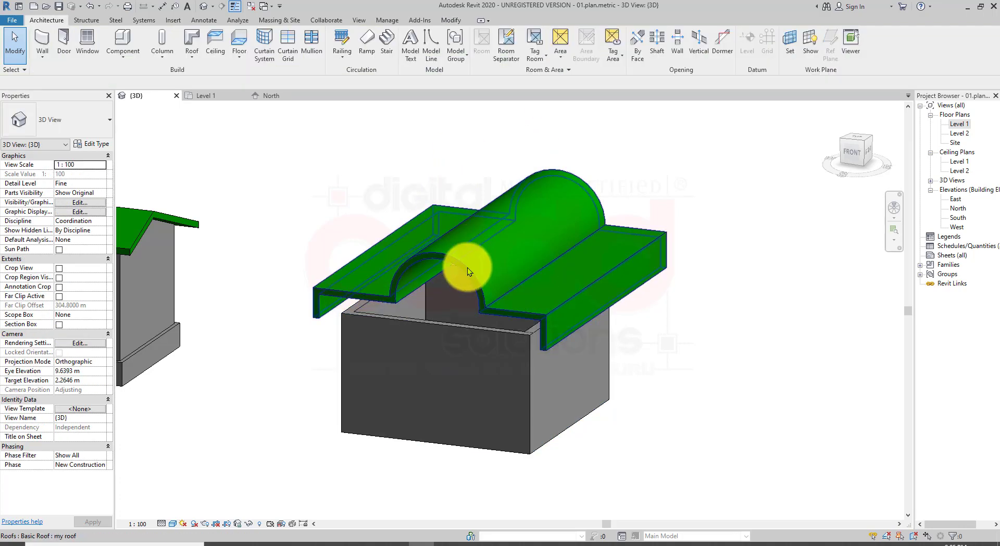
- Attach the tops of all four connected walls of the room to the arched extrusion roof
click(487, 331)
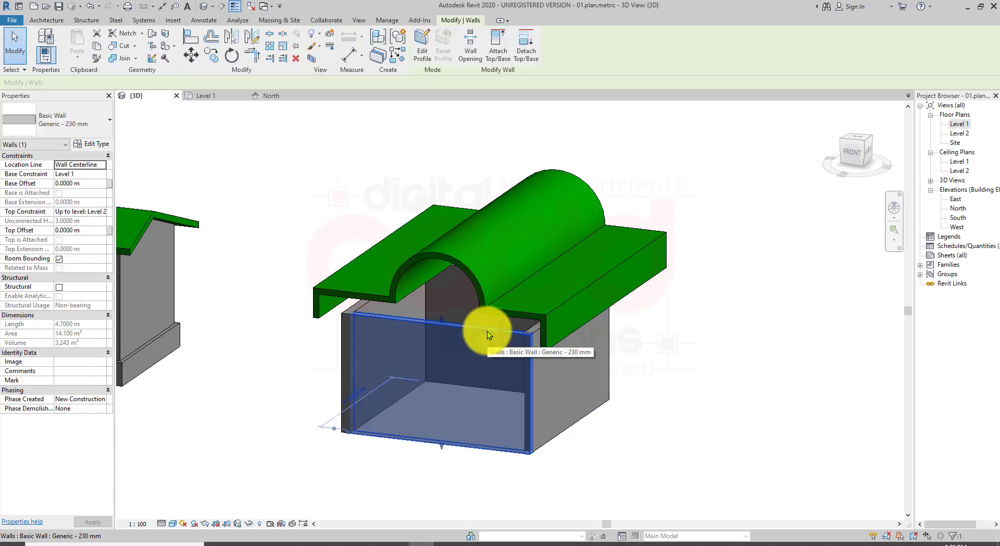
key(Tab)
click(487, 330)
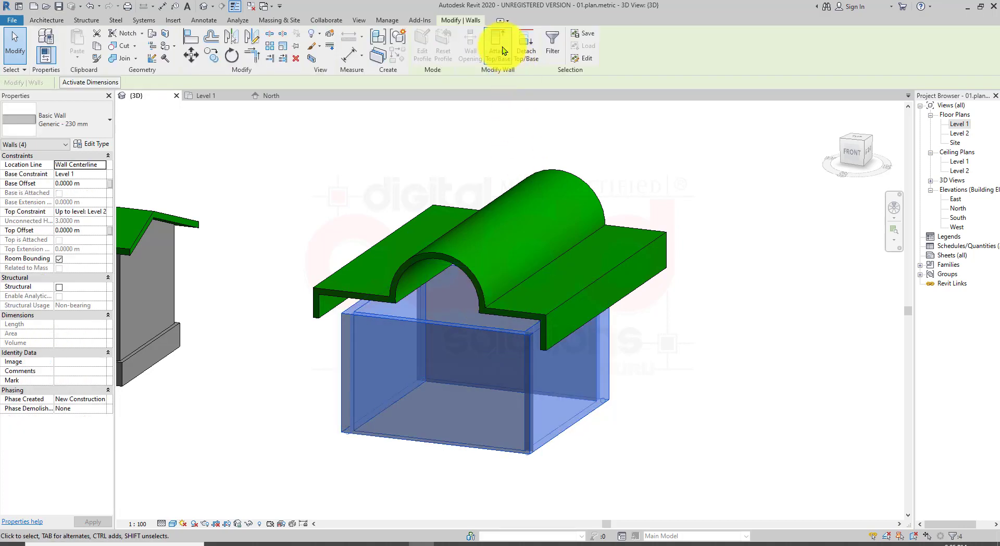
click(502, 46)
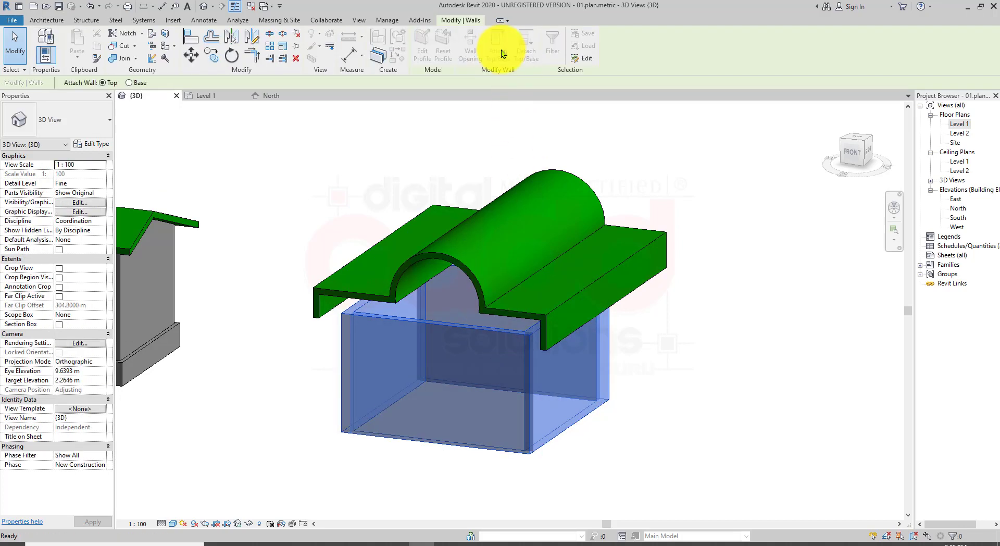
click(570, 175)
click(676, 328)
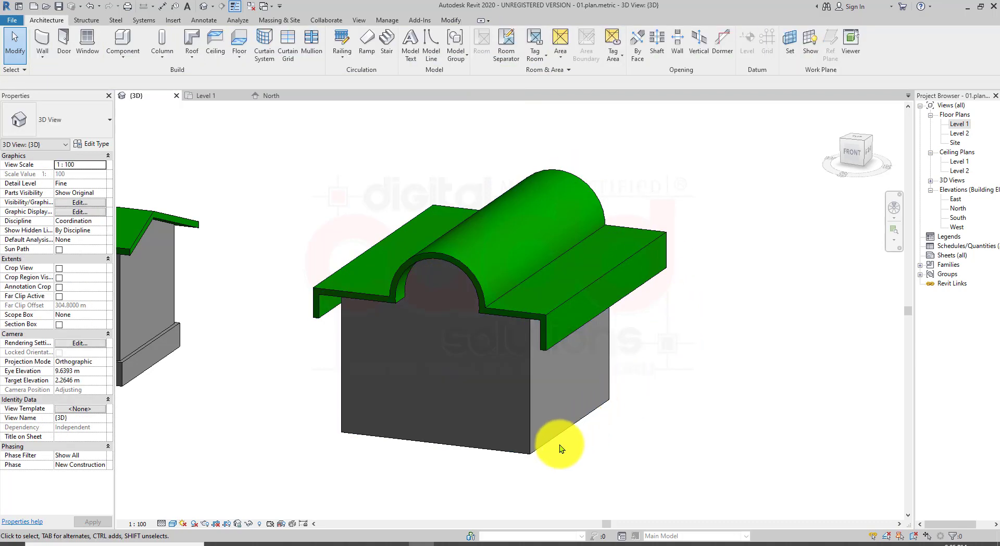
shift+middle_drag(561, 449, 491, 190)
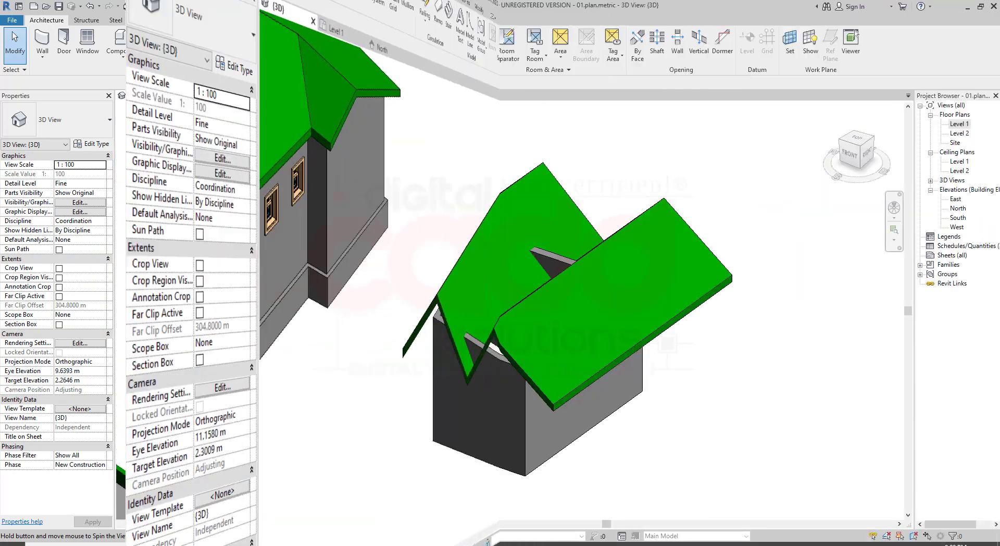
click(188, 59)
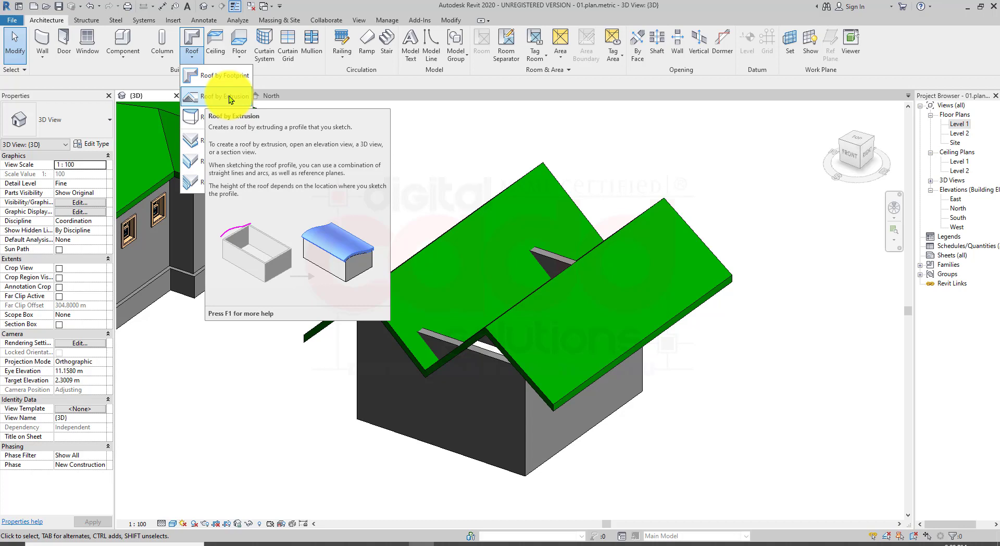
click(619, 503)
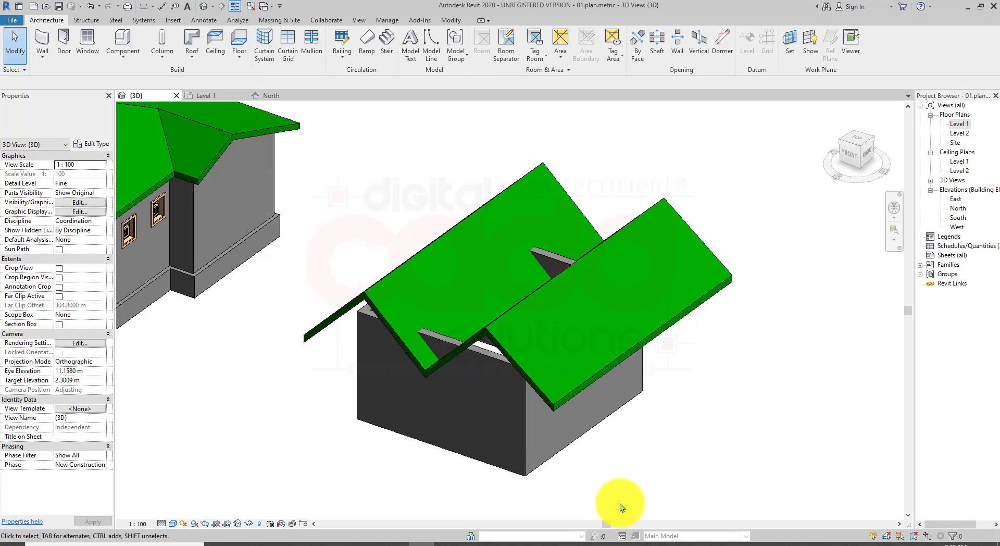
- Attach the top of the room's front wall to the zigzag double-gable roof
click(524, 418)
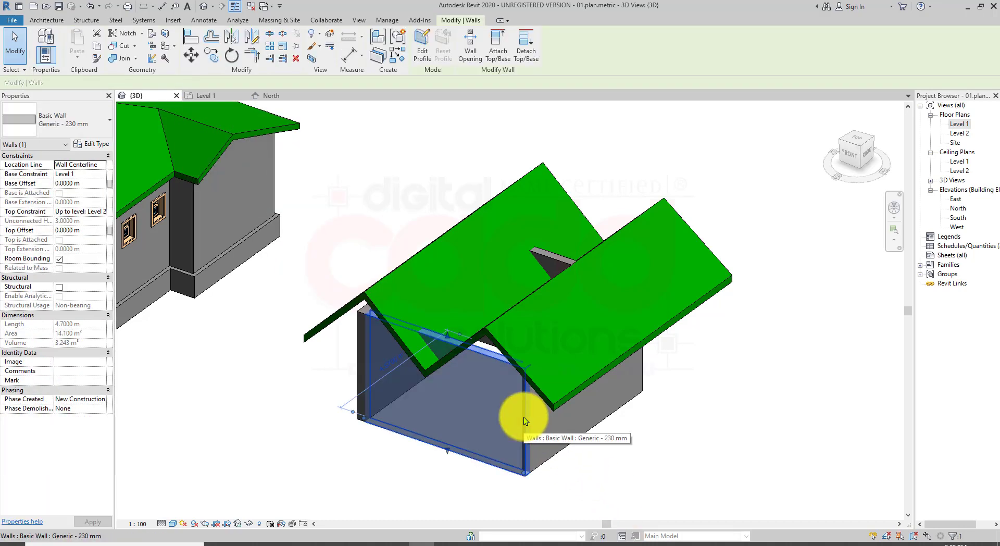
key(Tab)
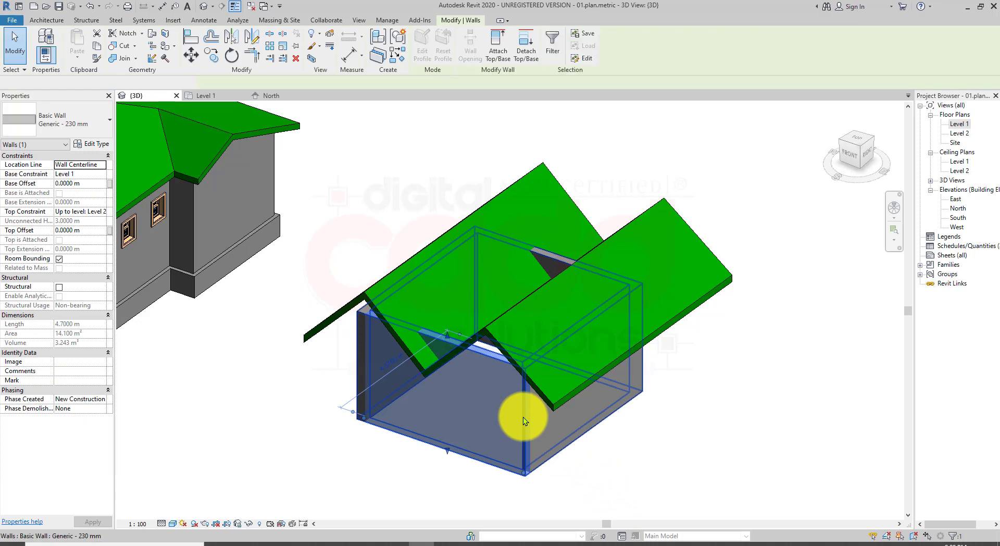
click(500, 55)
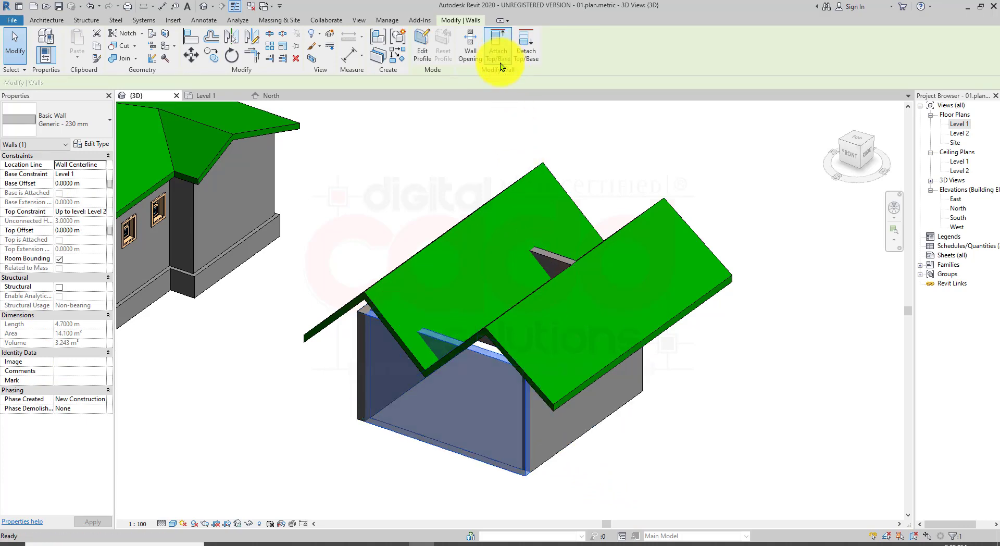
click(659, 203)
click(548, 482)
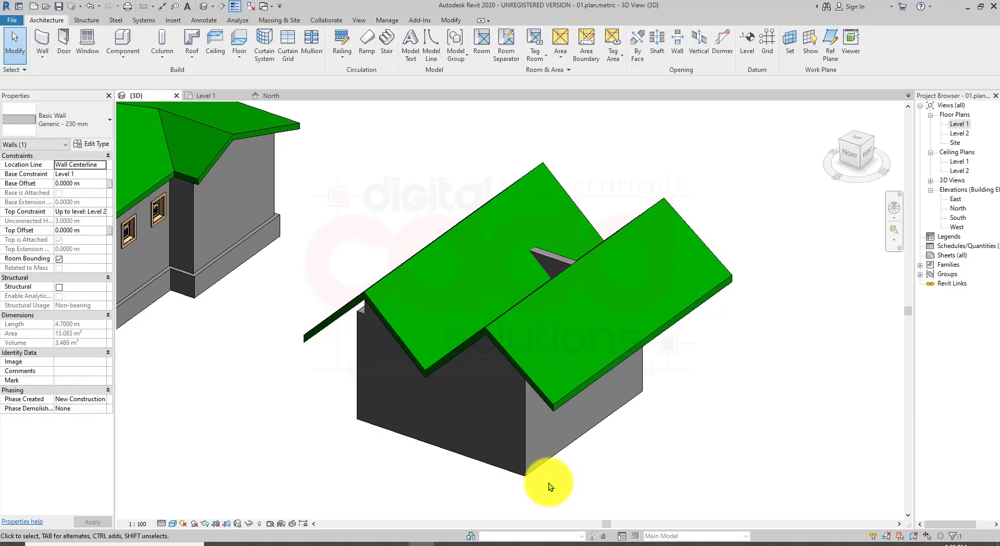
- Attach the tops of all four connected walls of the room to the zigzag double-gable roof
click(560, 445)
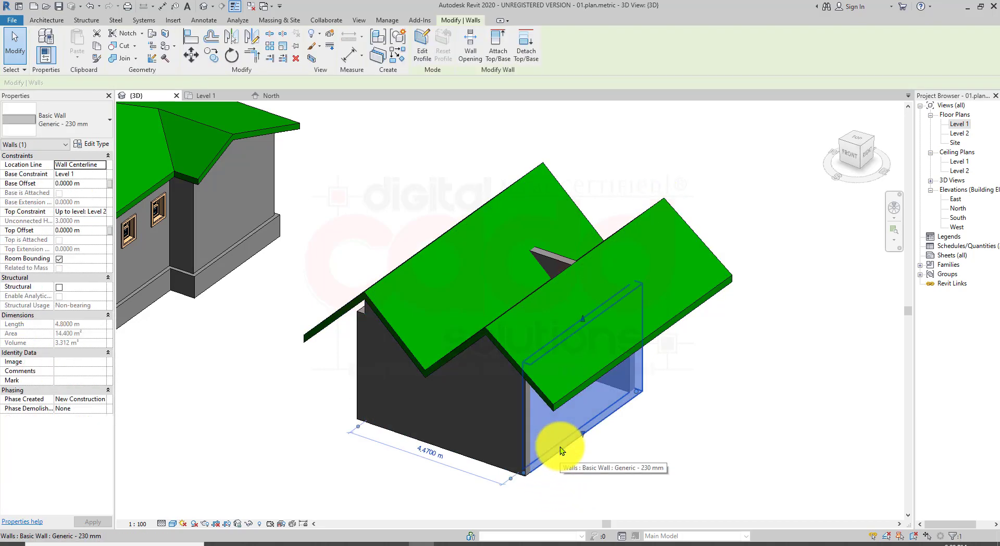
key(Tab)
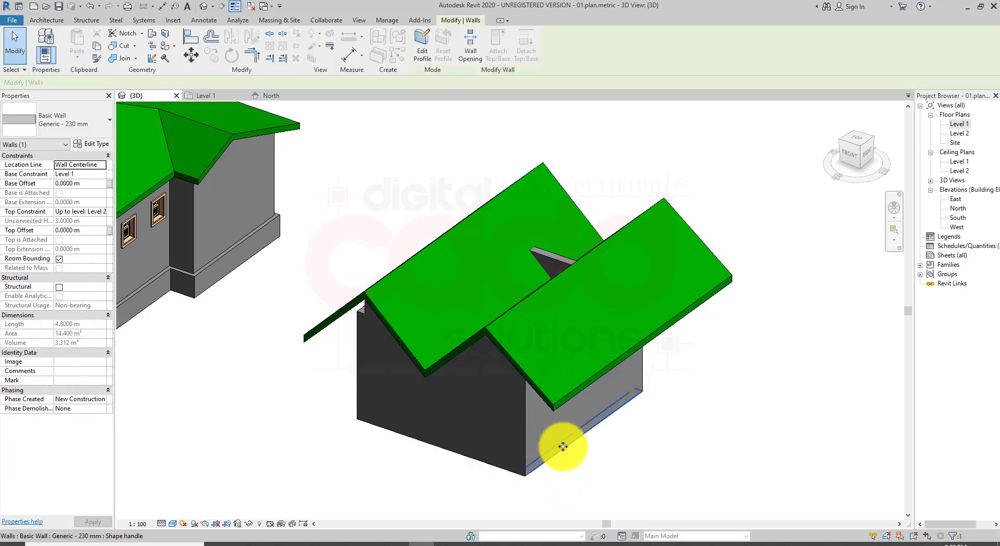
key(Tab)
click(564, 446)
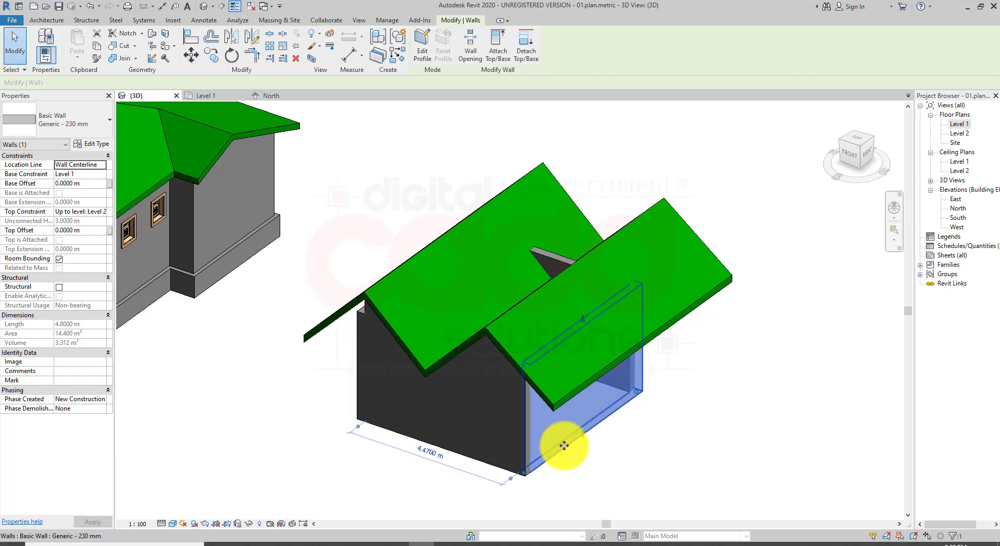
key(Tab)
click(563, 446)
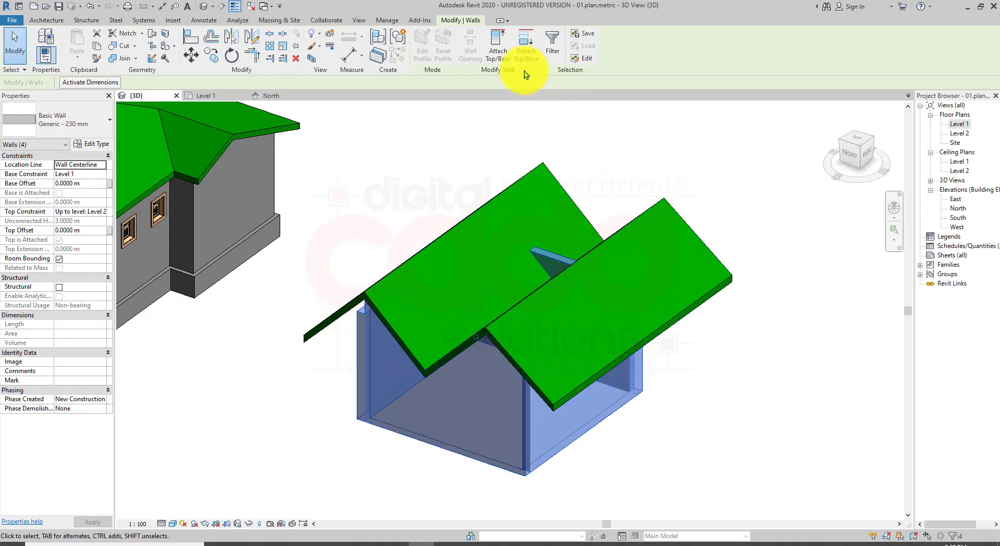
click(665, 208)
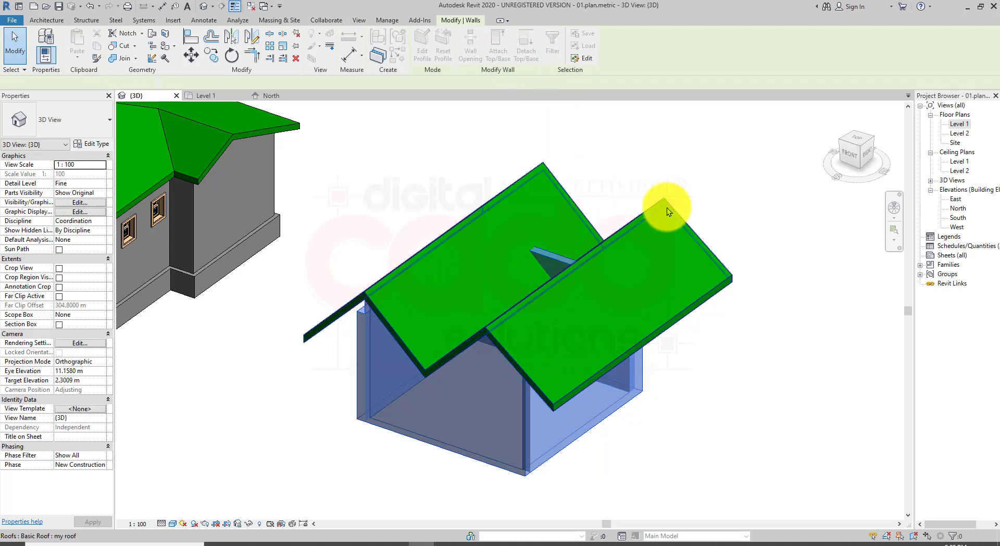
click(647, 451)
shift+middle_drag(648, 451, 546, 151)
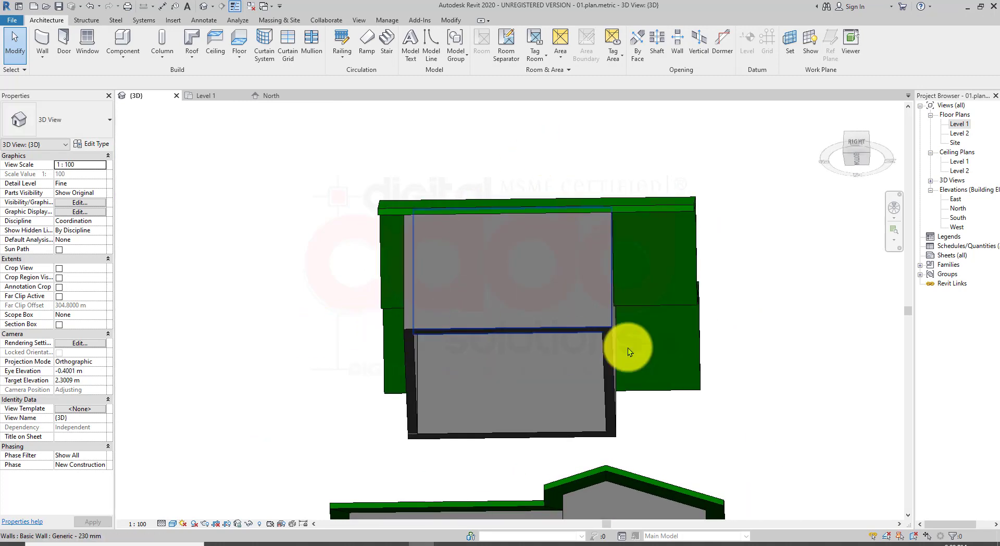
shift+middle_drag(630, 336, 663, 288)
click(688, 282)
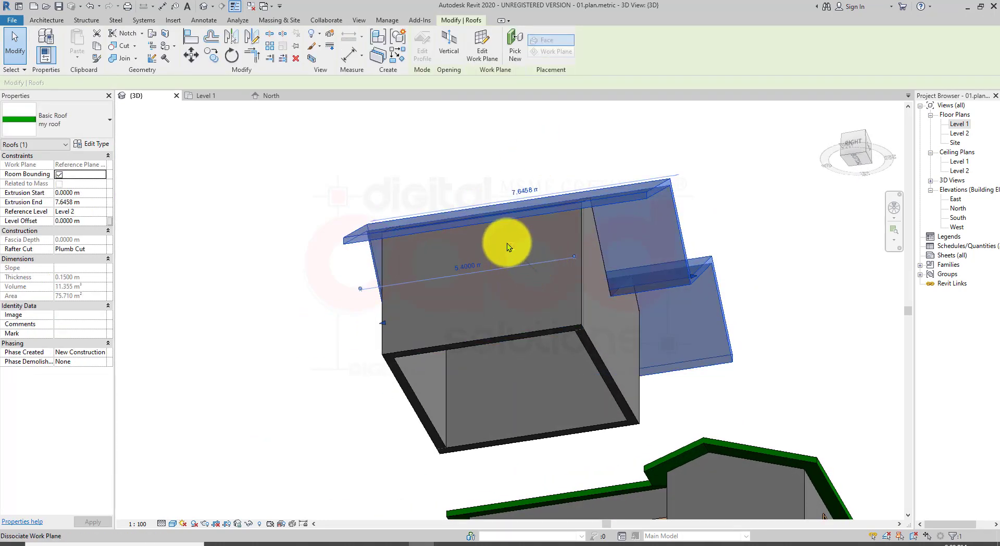
right_click(692, 276)
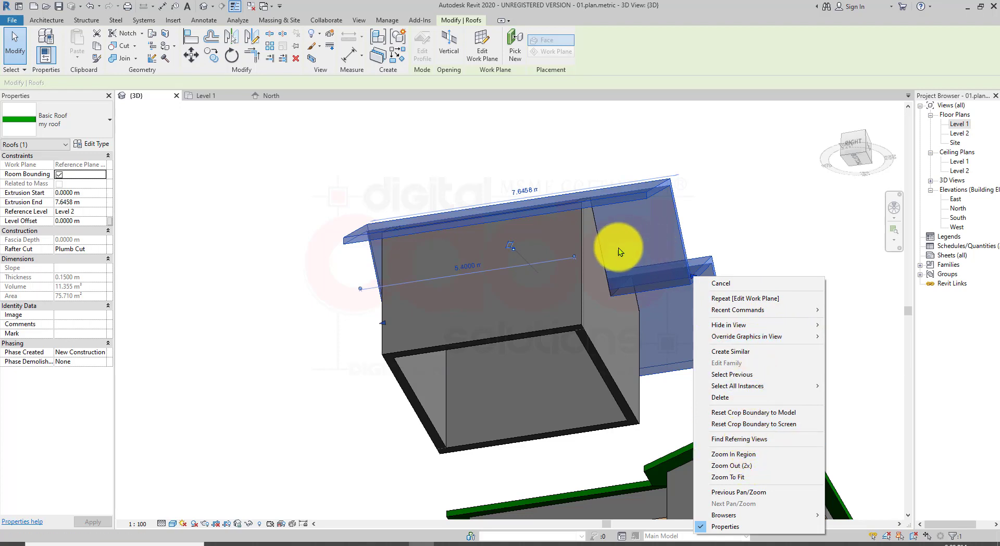
click(615, 265)
key(Escape)
- Delete the square room's walls together with its double-gable extrusion roof in the 3D view
middle_drag(538, 256, 338, 185)
shift+middle_drag(488, 277, 631, 417)
scroll(474, 275, down, 6)
middle_drag(245, 277, 363, 385)
drag(564, 265, 392, 457)
key(Delete)
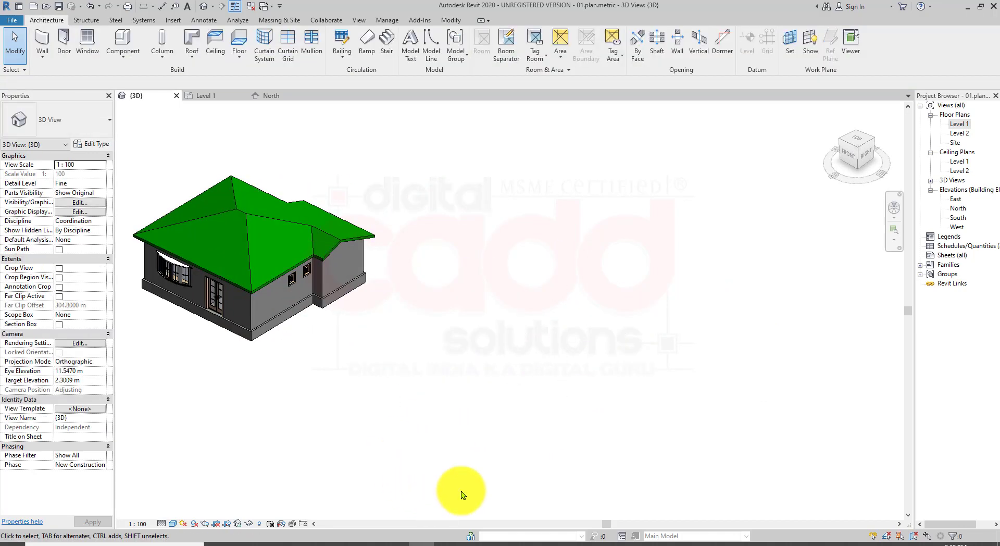
- Delete the two leftover horizontal reference planes in the Level 1 floor plan
double_click(957, 126)
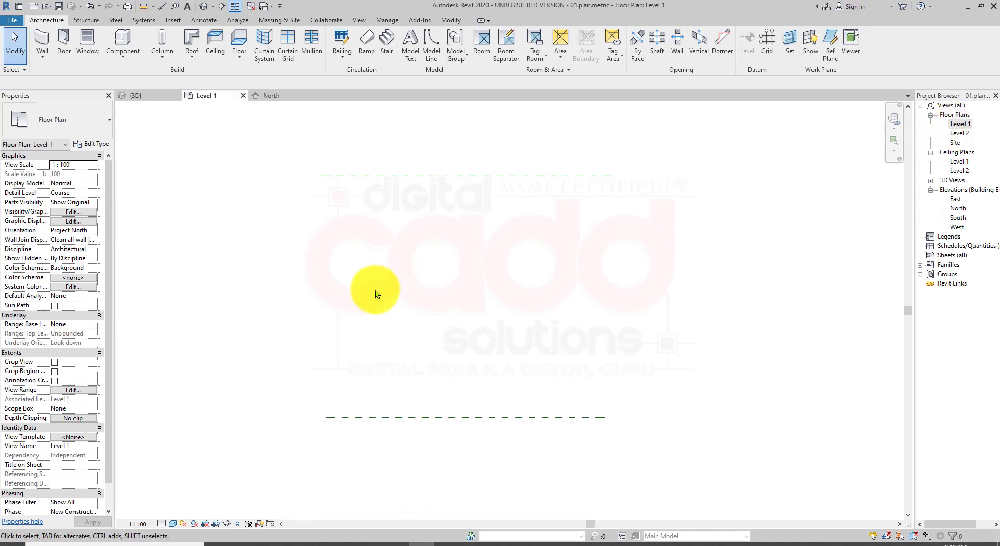
scroll(368, 290, down, 3)
drag(399, 466, 401, 462)
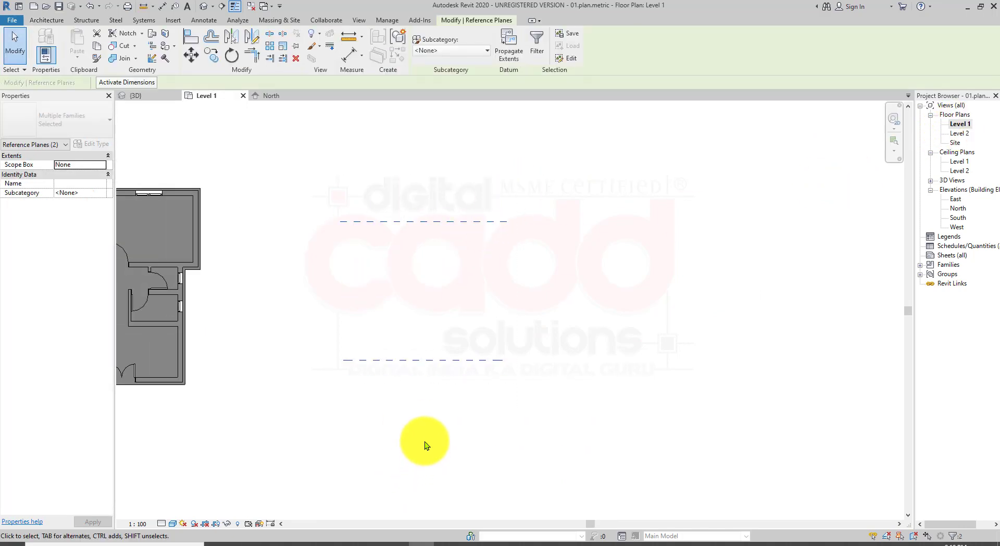
key(Delete)
- Draw chained Generic - 230 mm architectural walls from a north wall about 5.3 m long, stepping down to the southeast corner beside the house
scroll(243, 235, up, 1)
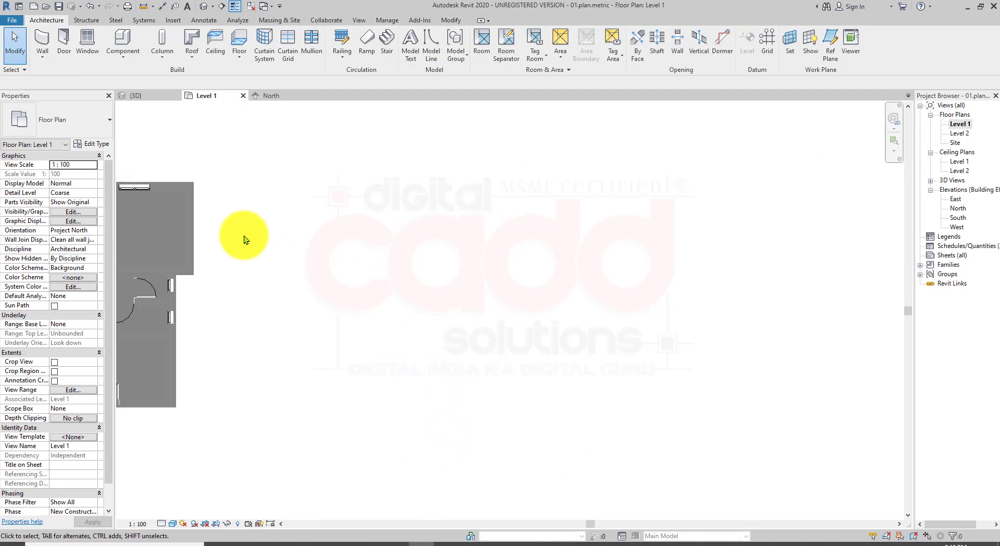
click(45, 59)
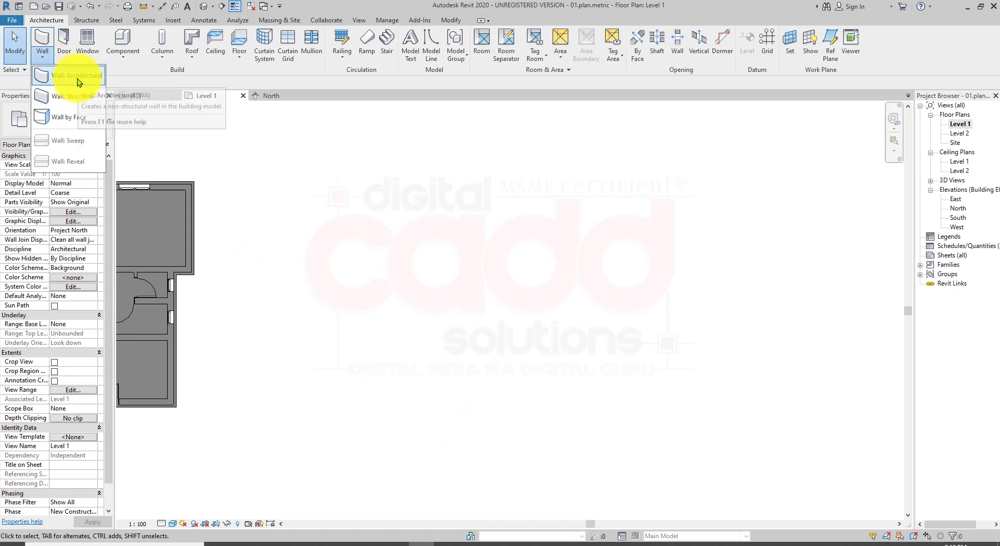
click(77, 79)
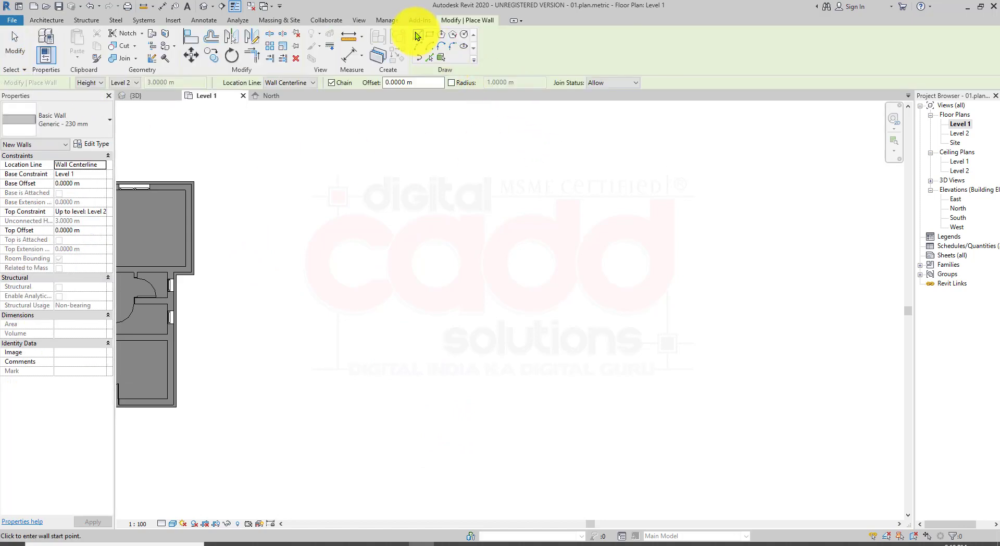
click(433, 248)
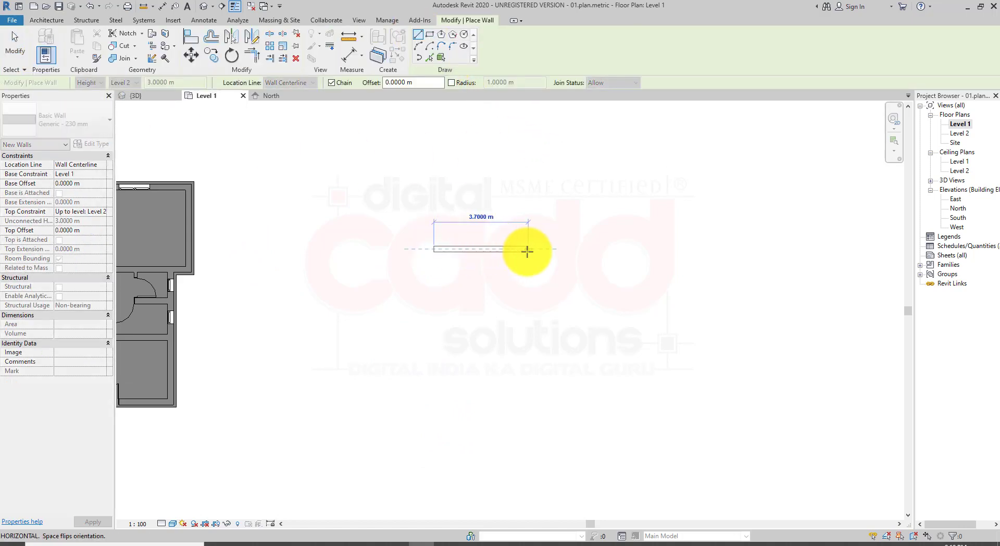
click(569, 251)
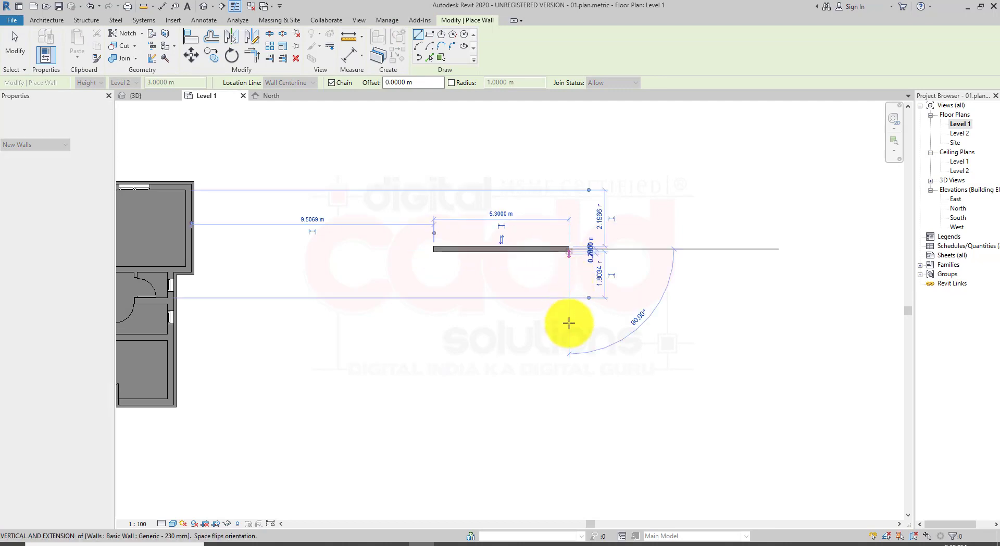
click(569, 360)
click(683, 361)
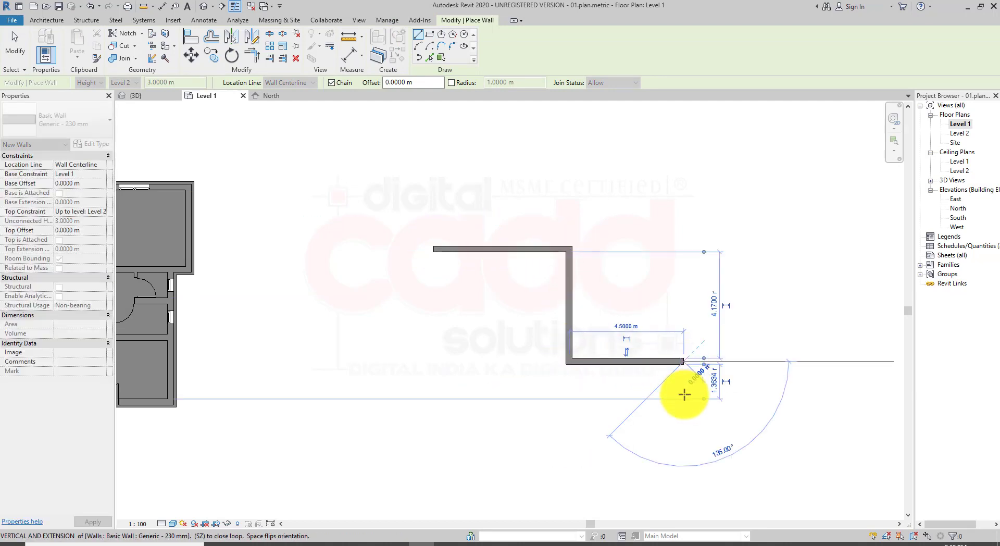
scroll(683, 391, down, 2)
click(690, 435)
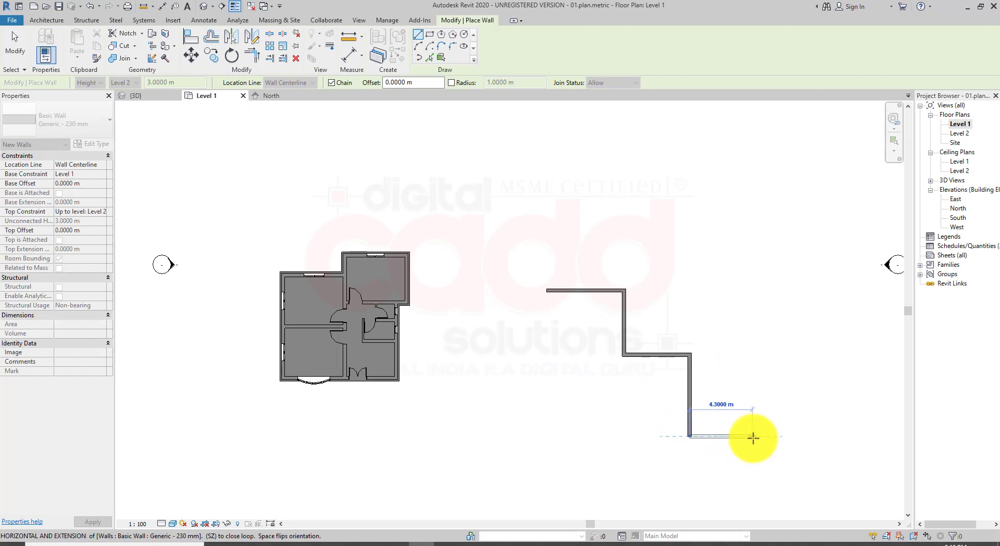
click(757, 436)
click(757, 503)
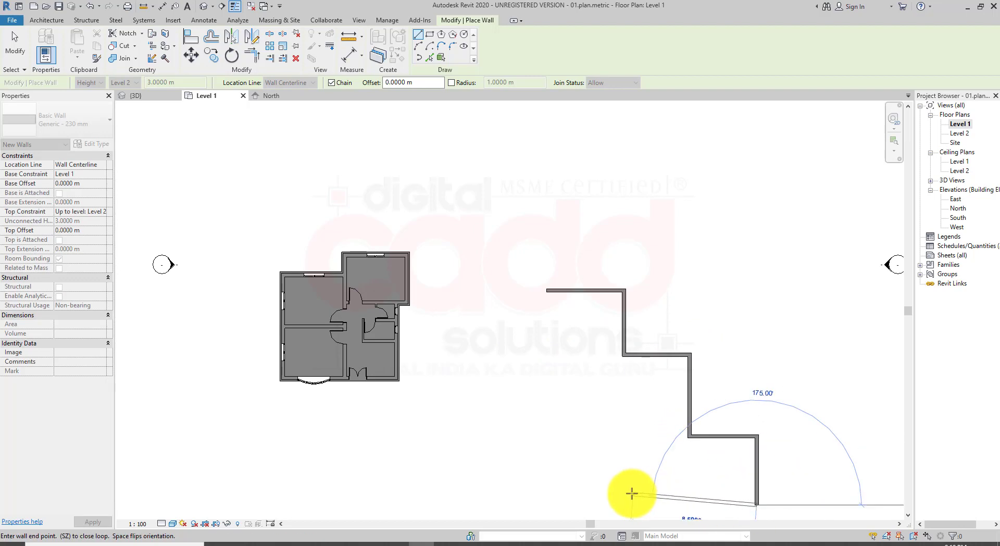
- Continue the wall chain west and north in steps back to the north wall's start, enclosing the stepped outline
click(613, 502)
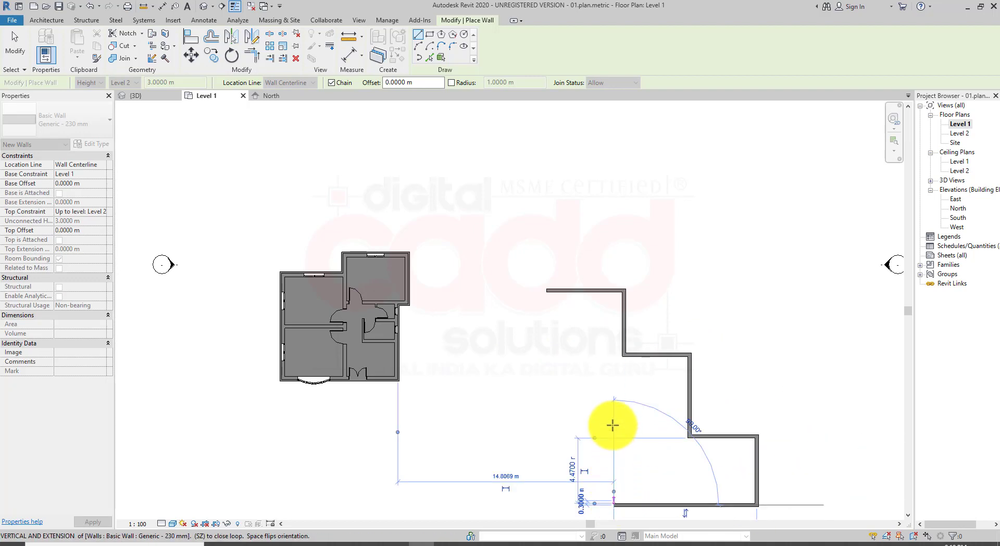
click(613, 424)
click(503, 424)
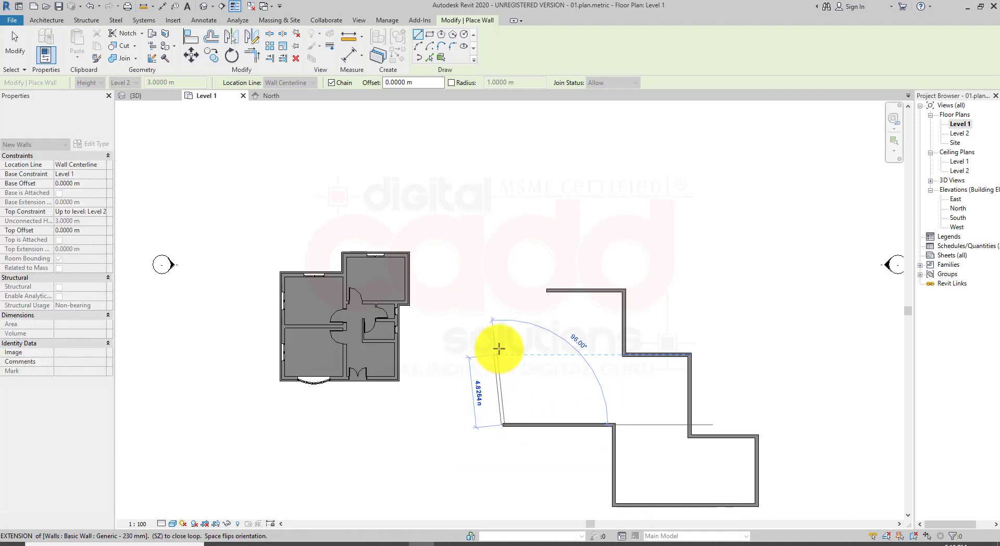
click(502, 347)
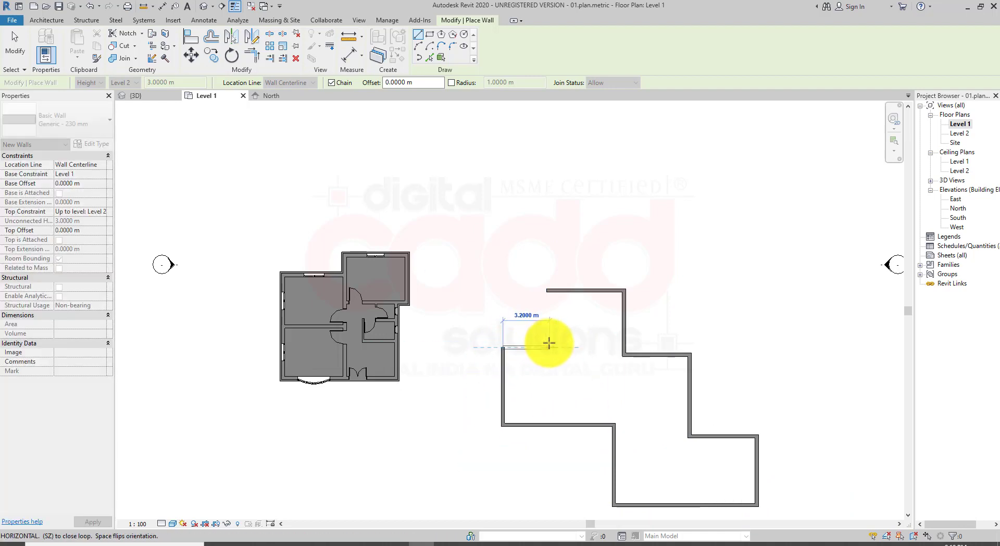
click(550, 345)
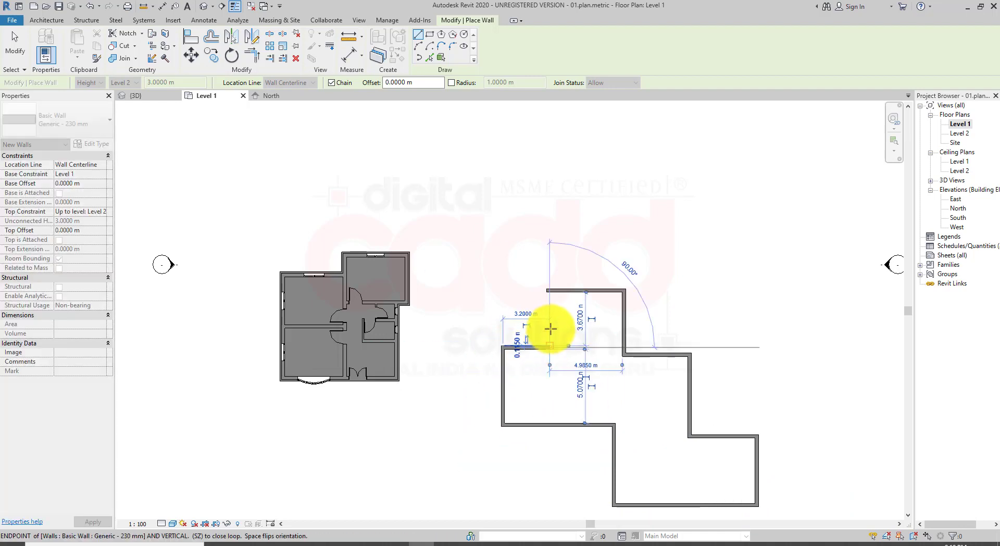
click(551, 294)
right_click(630, 208)
click(633, 212)
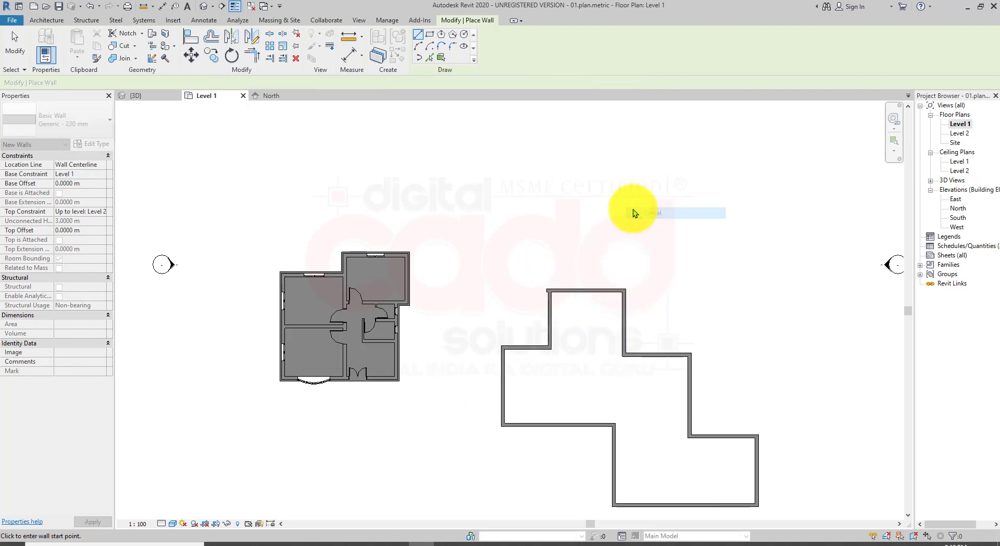
right_click(648, 214)
click(661, 218)
- Trim the north wall and the adjoining west wall of the stepped outline to a clean corner
scroll(588, 287, down, 3)
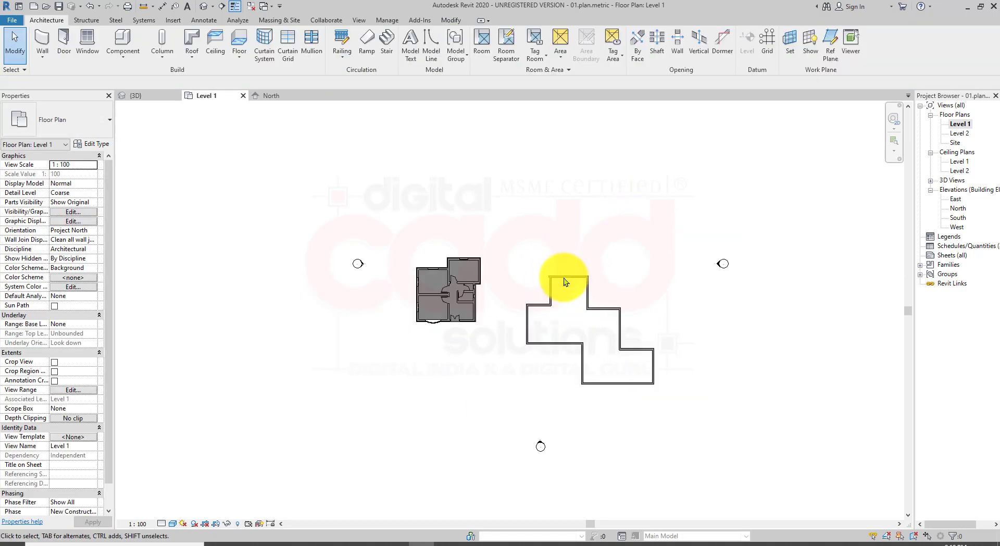
scroll(564, 281, up, 6)
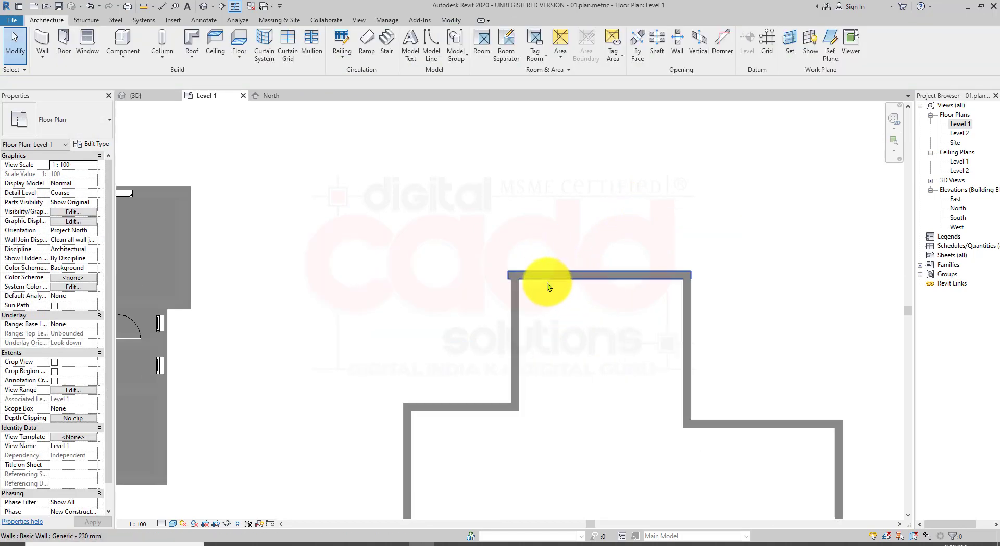
click(446, 19)
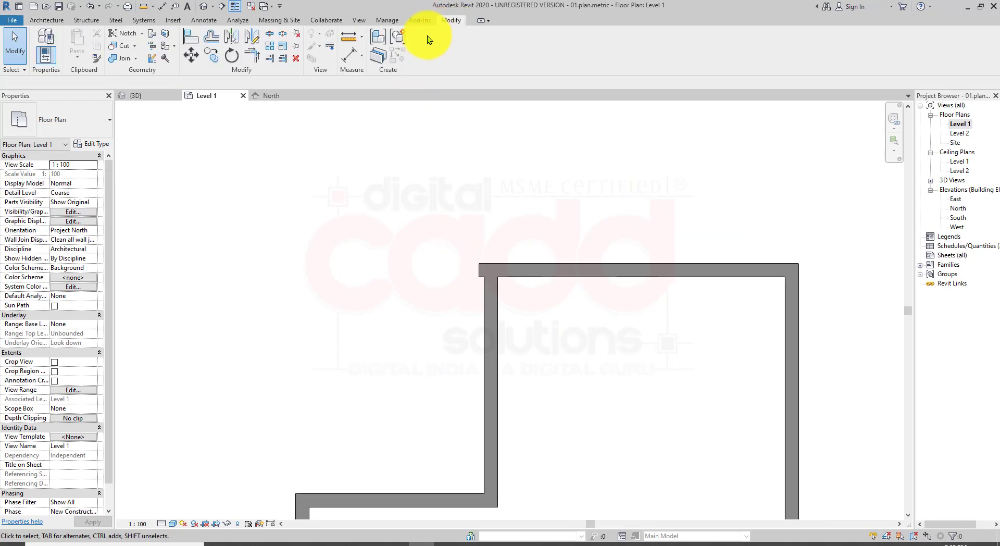
click(256, 59)
click(494, 311)
click(526, 271)
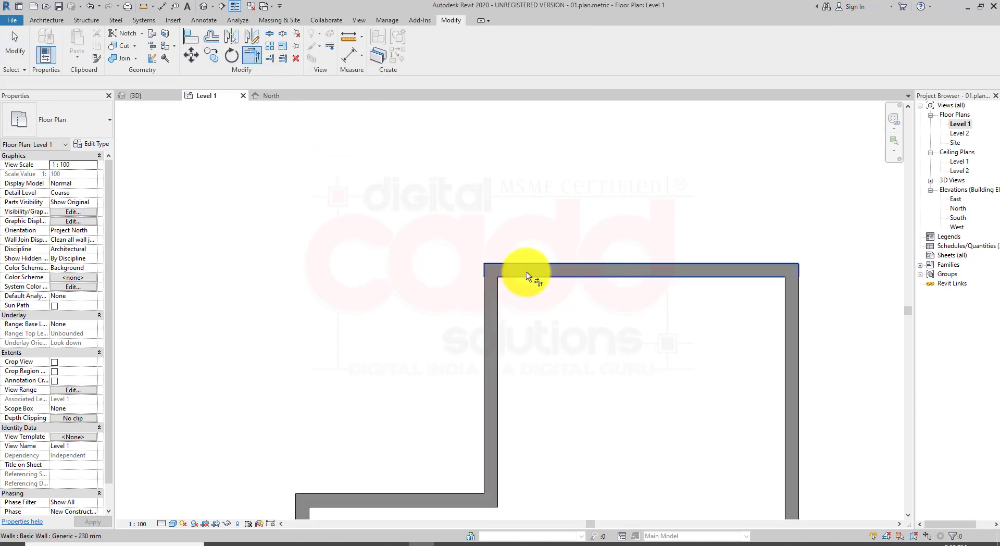
scroll(398, 281, down, 6)
key(Escape)
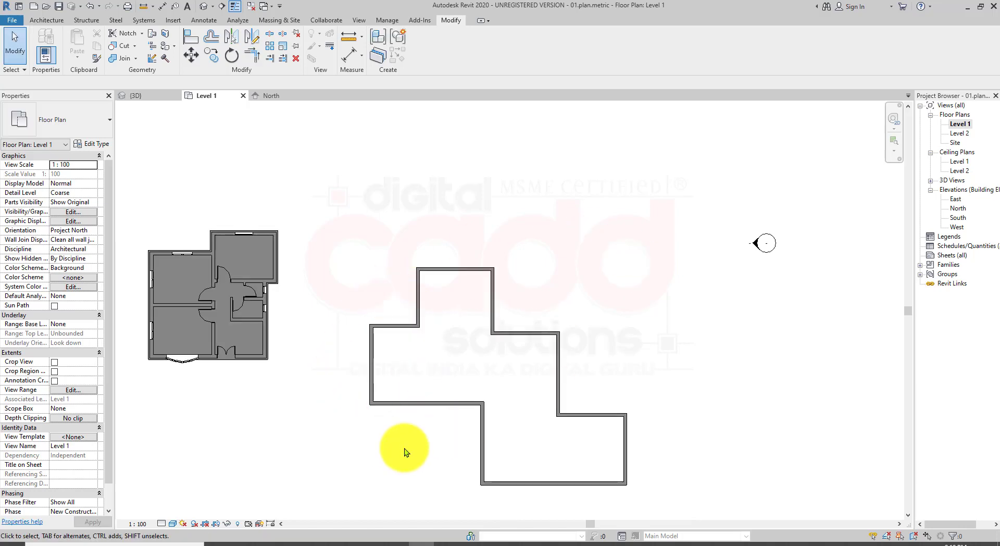
- Start a roof by extrusion on the stepped building's southernmost wall face, in Elevation: North, referenced to Level 2 with 0.0000 m offset
middle_drag(486, 461, 454, 411)
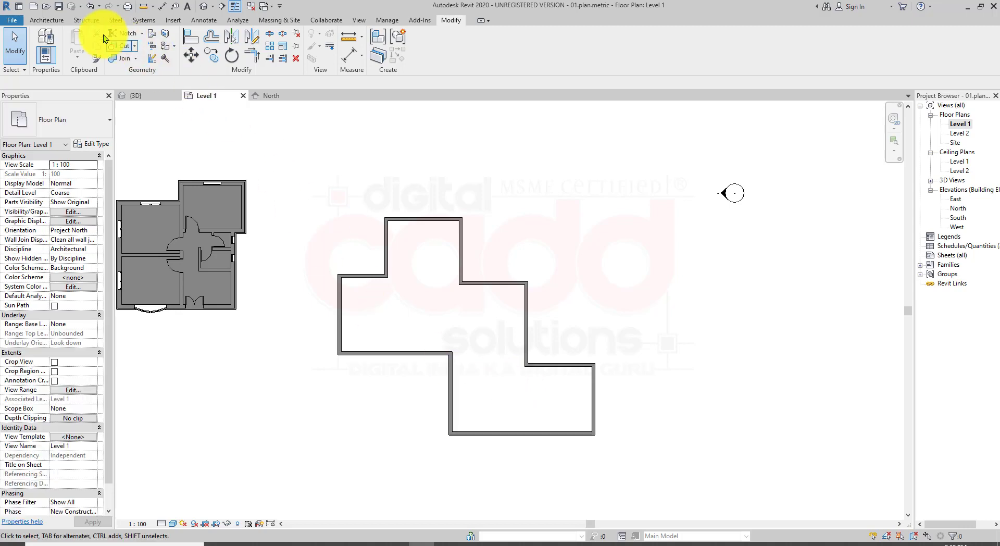
click(44, 21)
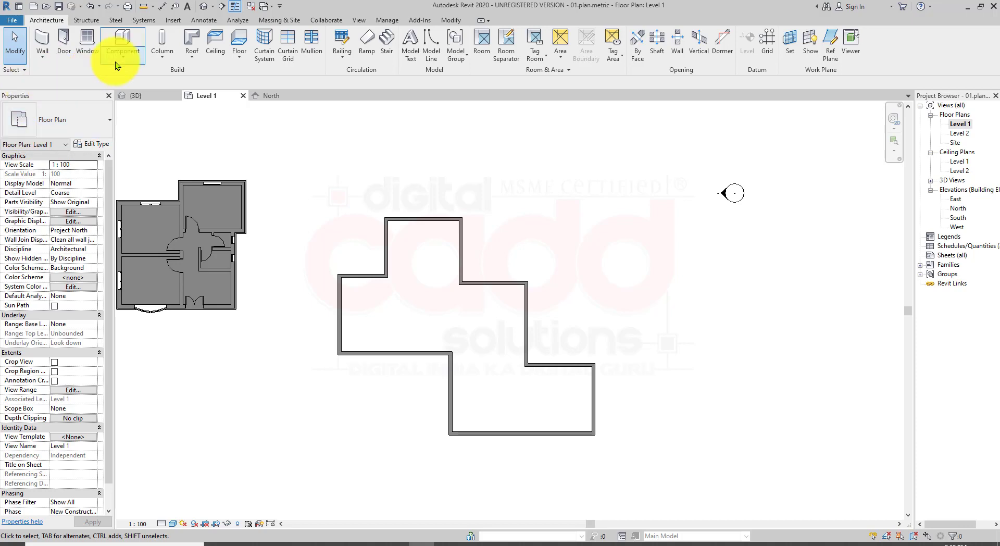
click(192, 52)
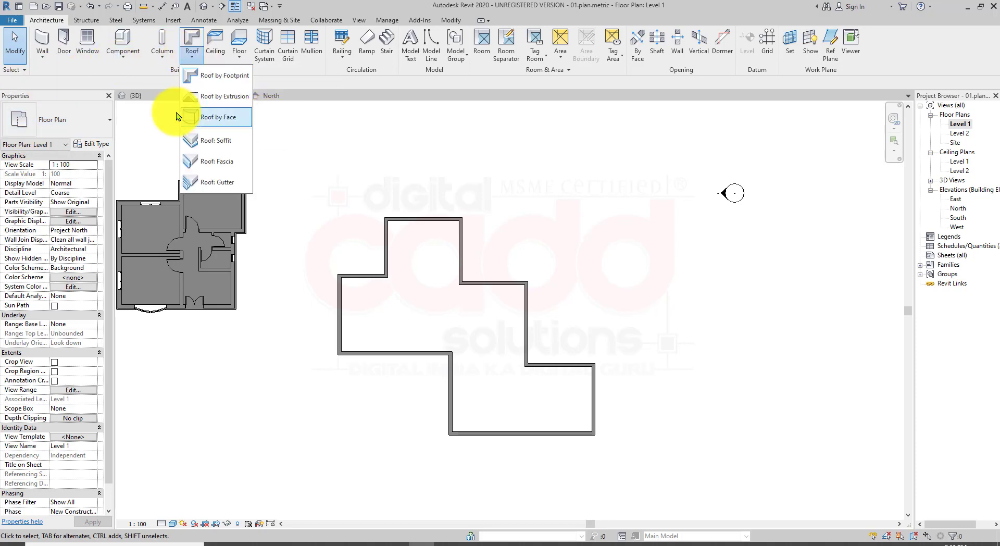
click(222, 99)
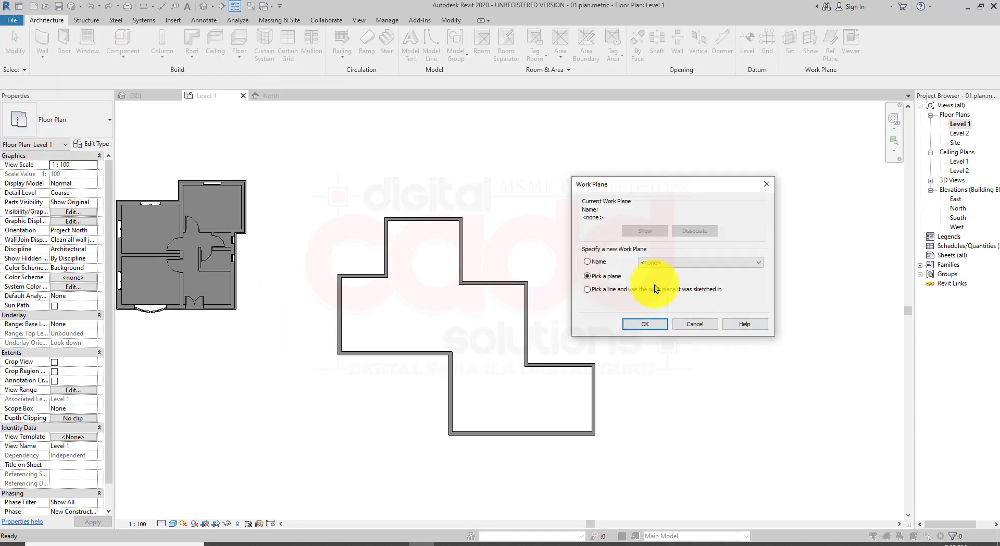
click(644, 324)
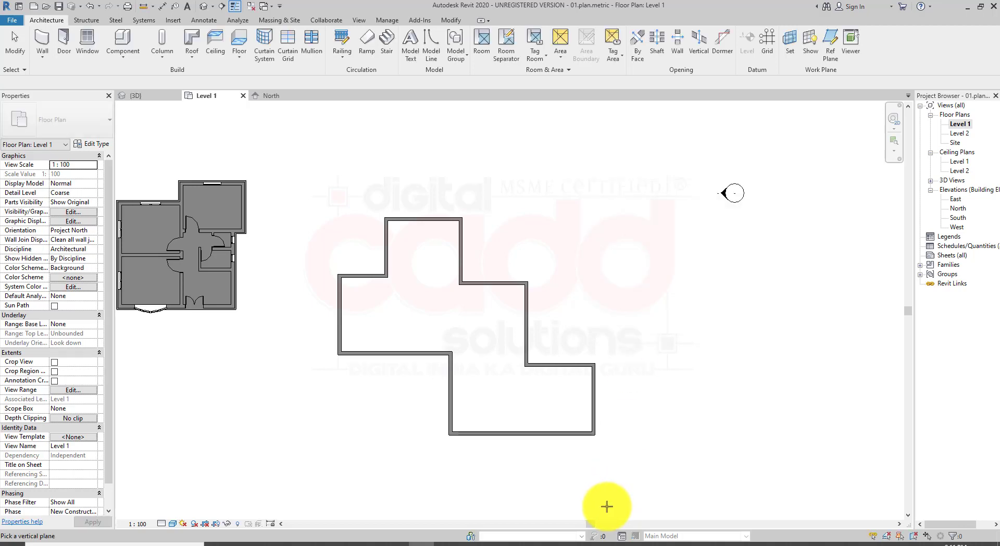
click(578, 437)
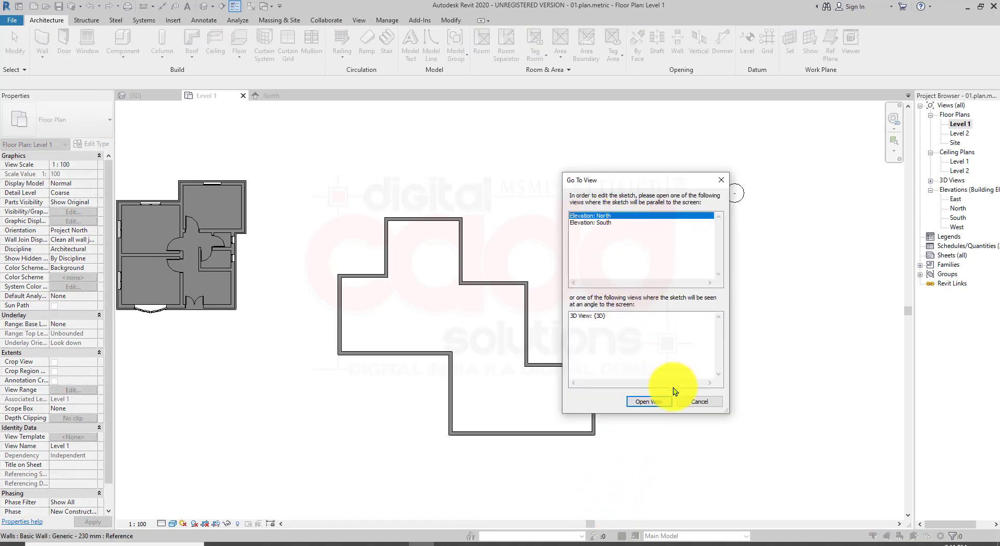
click(660, 404)
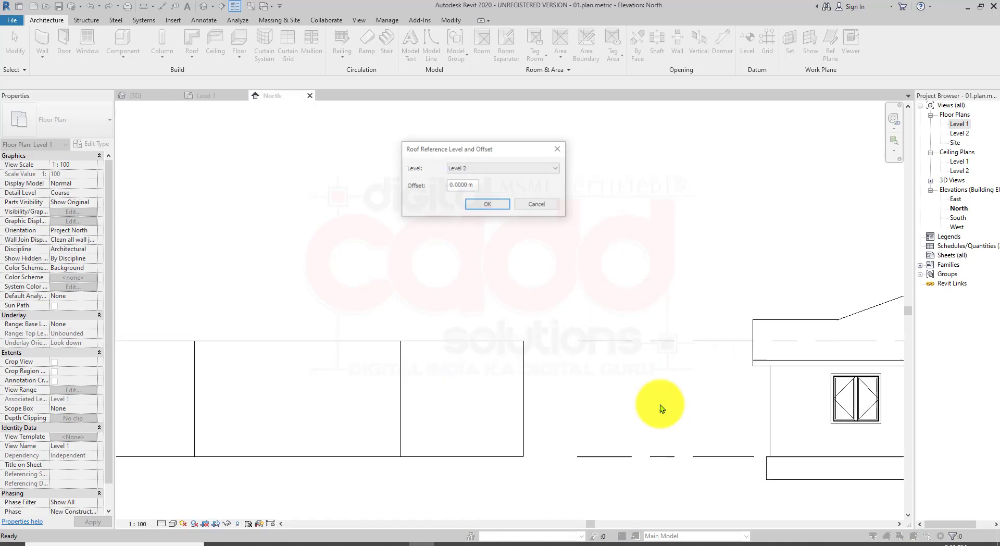
click(501, 202)
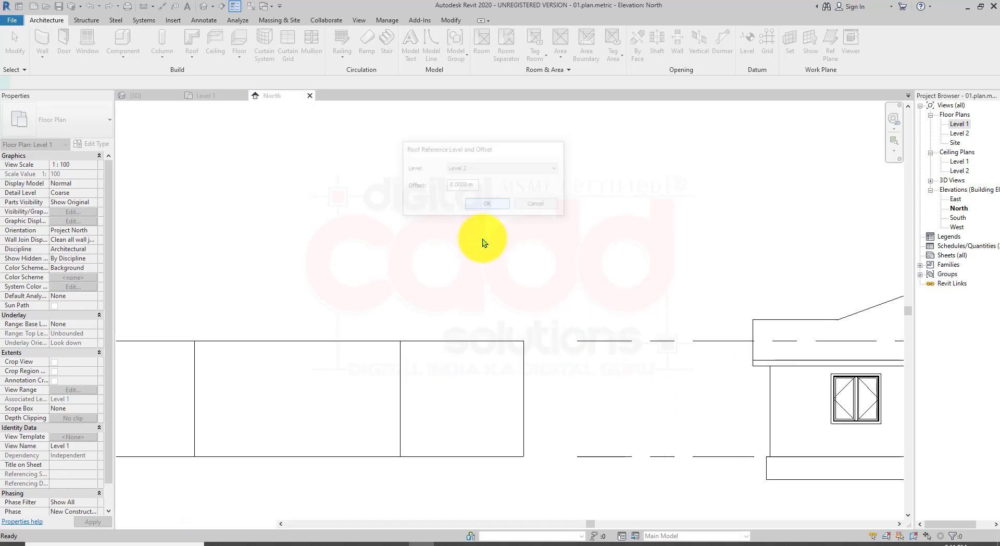
- Sketch an upward-bulging arc with a radius of about 7.1 m, starting just outside the building's west end as the first half of the profile
scroll(337, 290, up, 3)
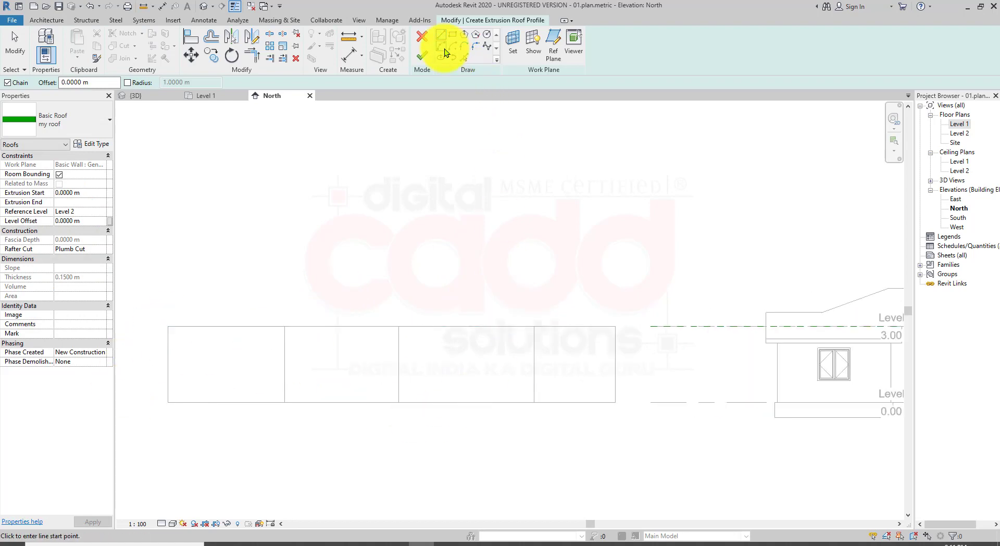
click(139, 343)
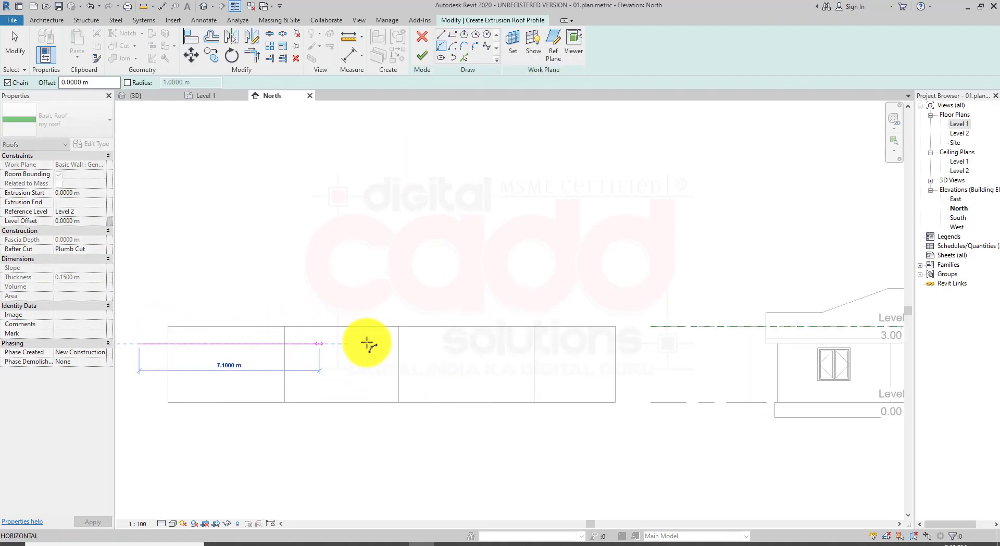
click(377, 343)
click(346, 322)
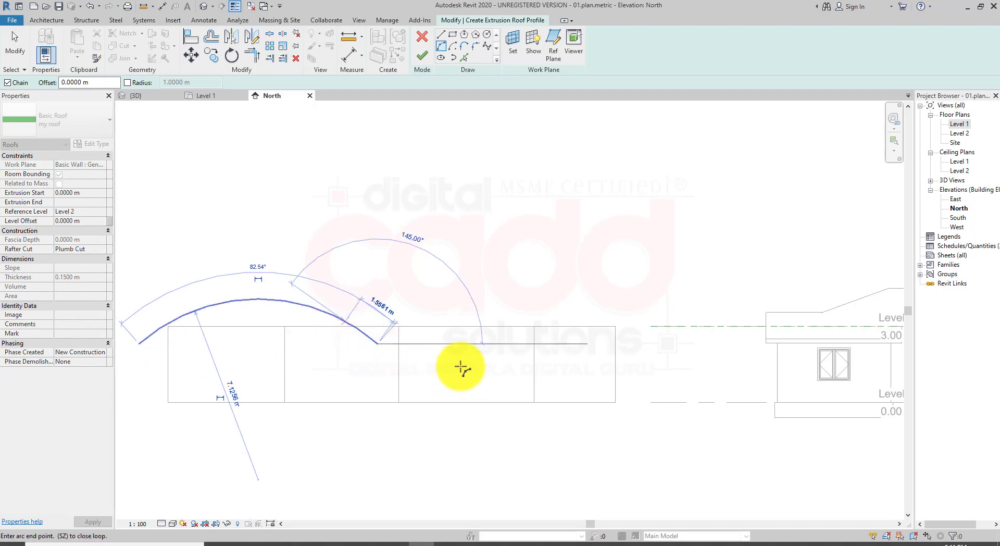
key(Escape)
key(Escape)
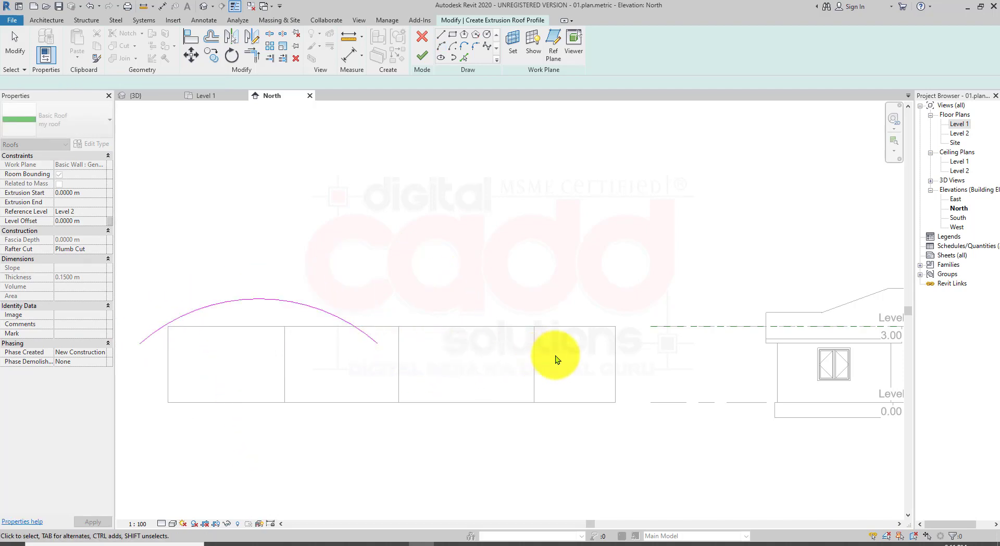
- Continue the roof profile from the first arc's end with a downward-sagging arc about 11.6 m long, ending beyond the opposite wall
click(443, 46)
click(379, 344)
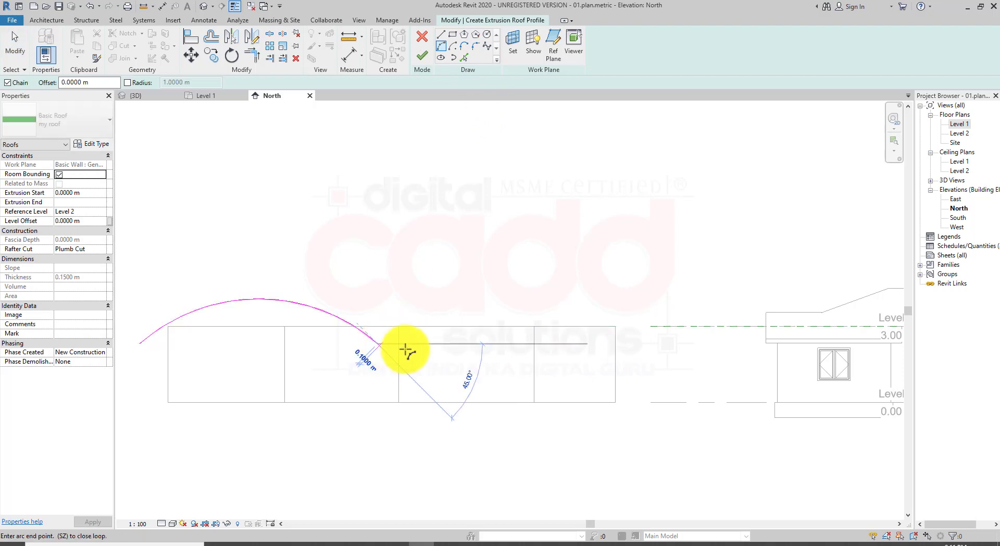
click(646, 343)
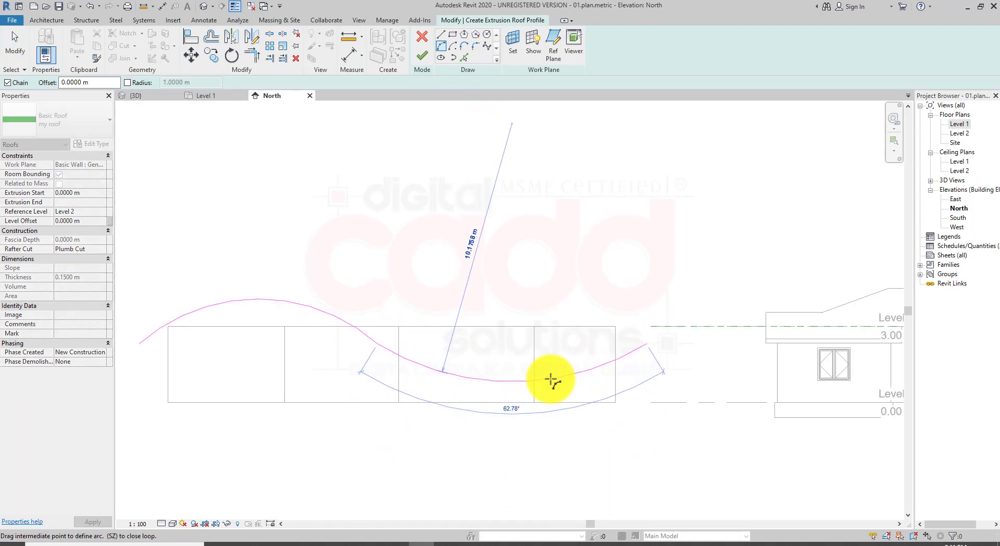
click(546, 391)
key(Escape)
key(Escape)
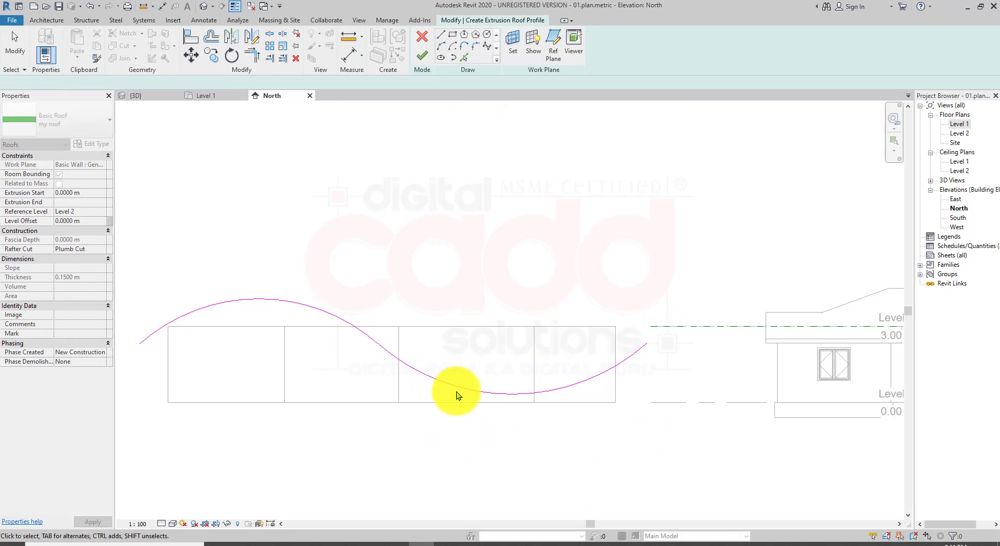
- Move both profile arcs up together relative to the walls and finish the wavy extrusion roof
click(428, 378)
ctrl+click(340, 317)
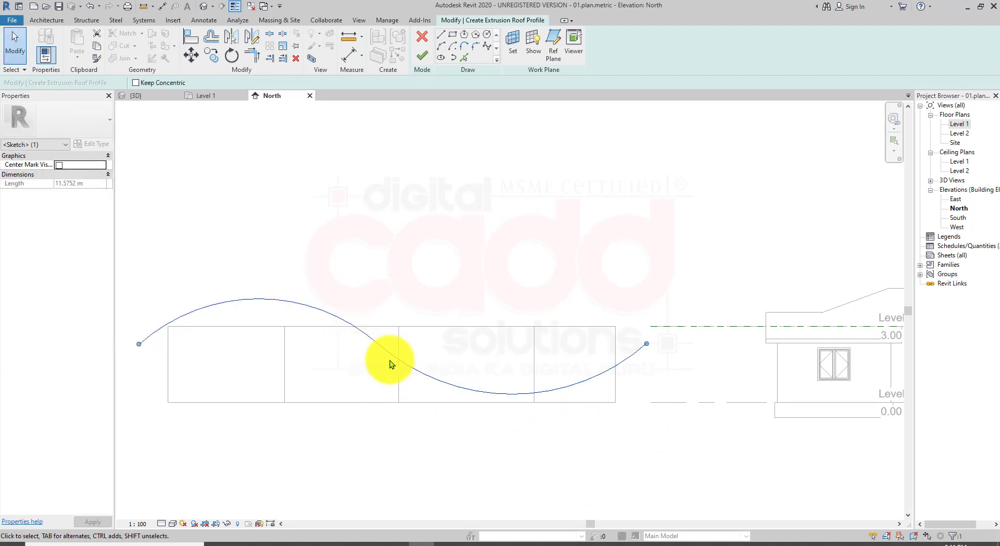
ctrl+click(396, 357)
drag(390, 338, 391, 302)
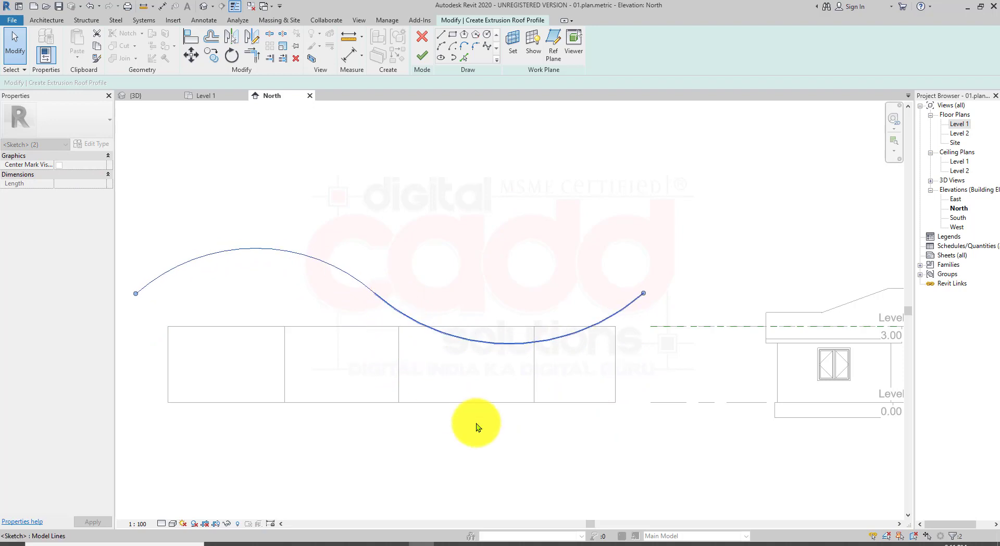
click(640, 395)
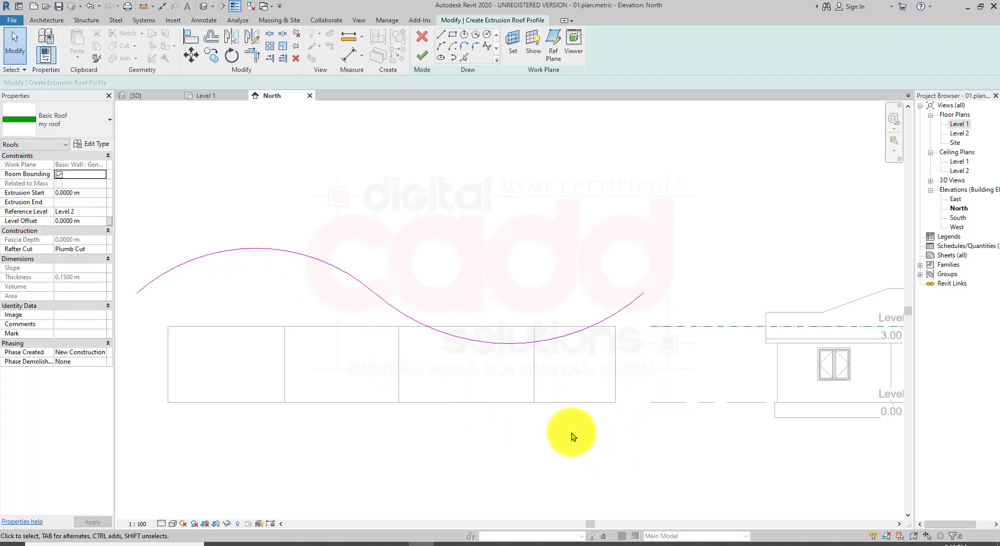
click(421, 56)
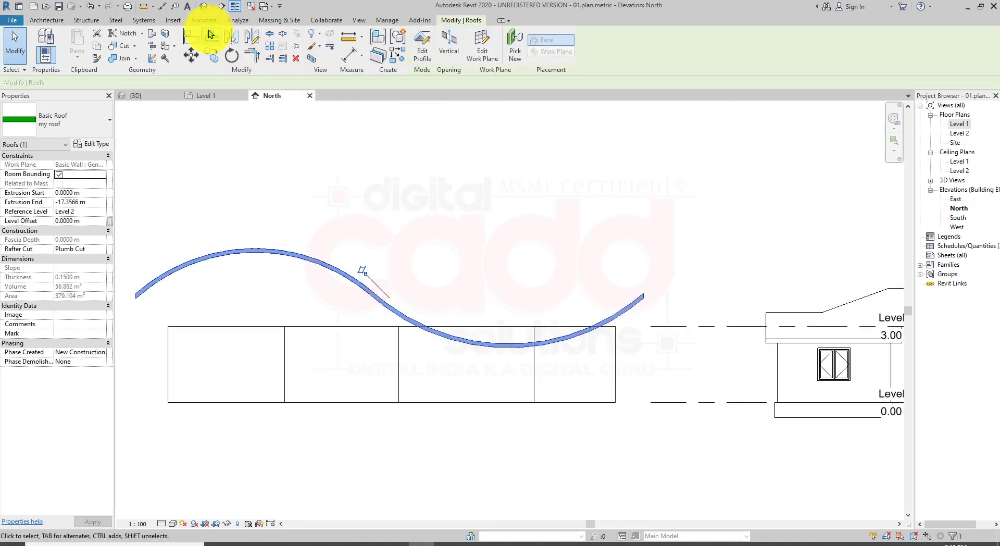
- In the 3D view, attach the tops of the whole chain of stepped-outline walls to the wavy roof
click(203, 7)
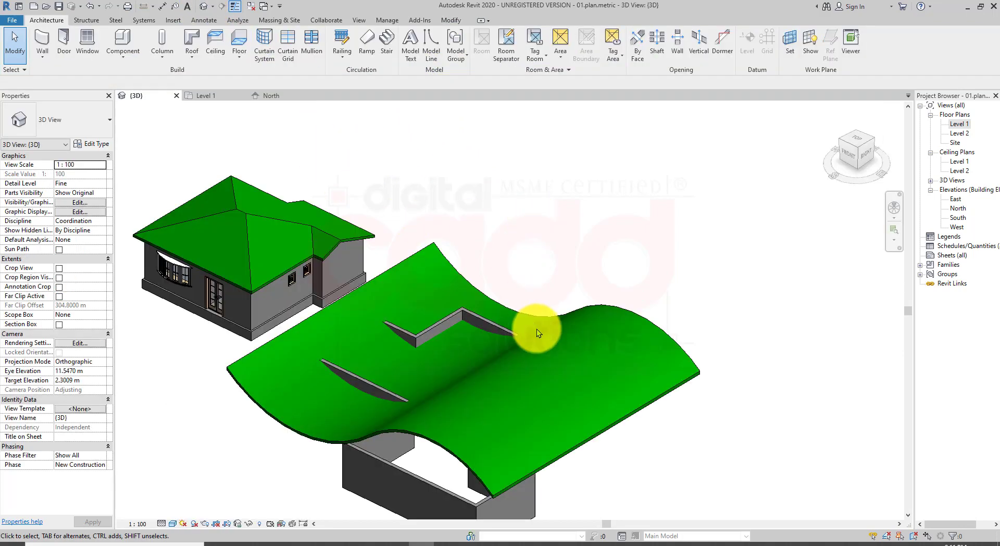
mouse_move(486, 390)
shift+middle_down()
mouse_move(632, 277)
mouse_move(564, 191)
mouse_move(580, 300)
mouse_move(498, 413)
mouse_move(487, 371)
mouse_move(483, 399)
shift+middle_up()
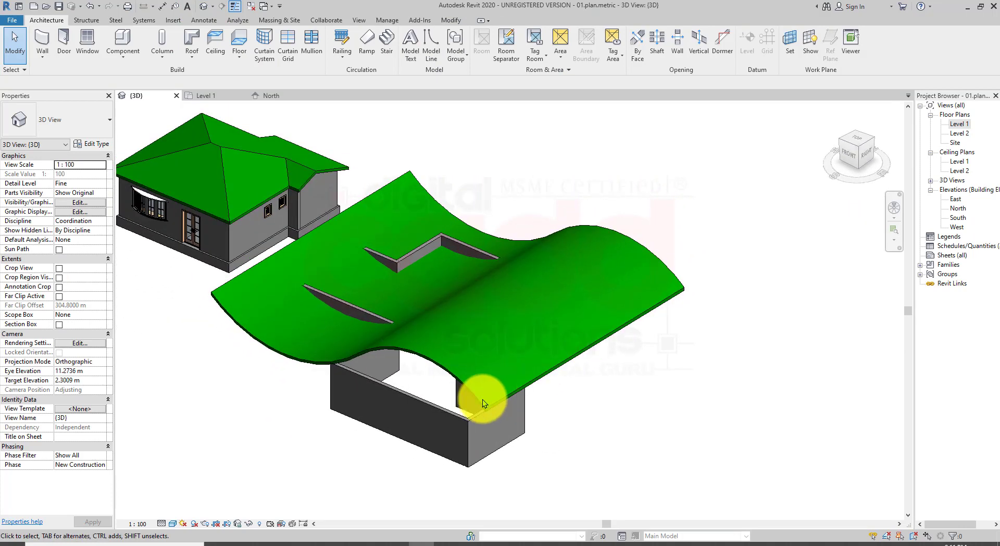
click(461, 419)
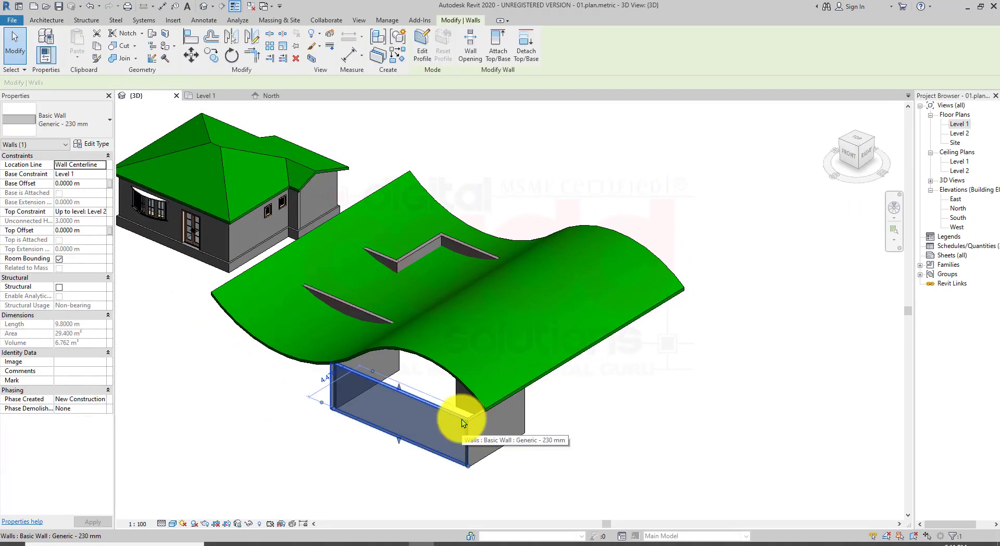
key(Tab)
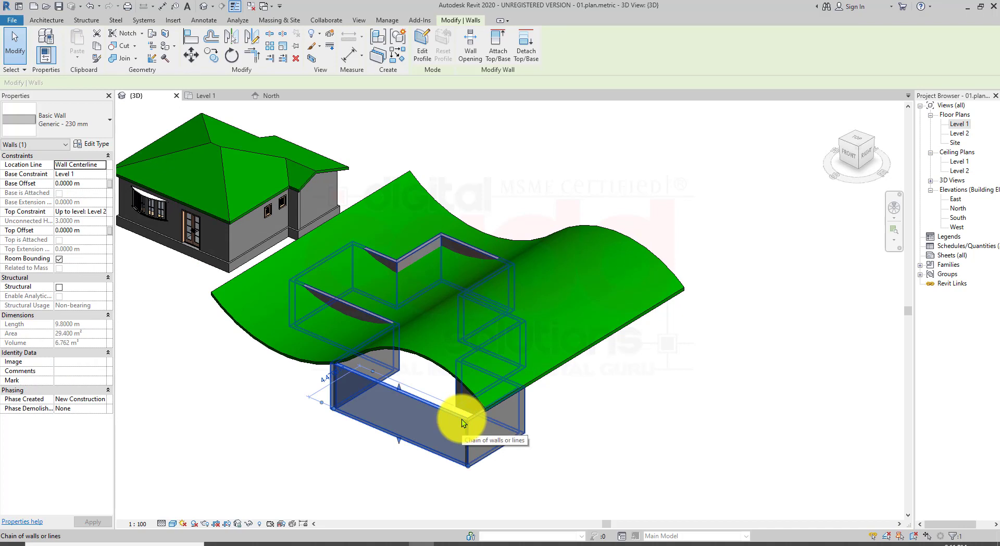
click(461, 418)
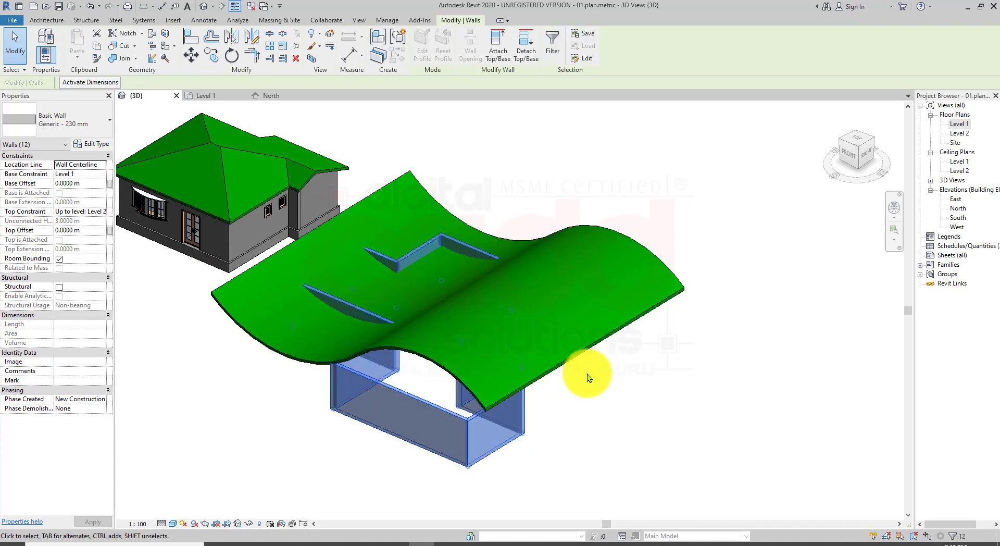
click(497, 51)
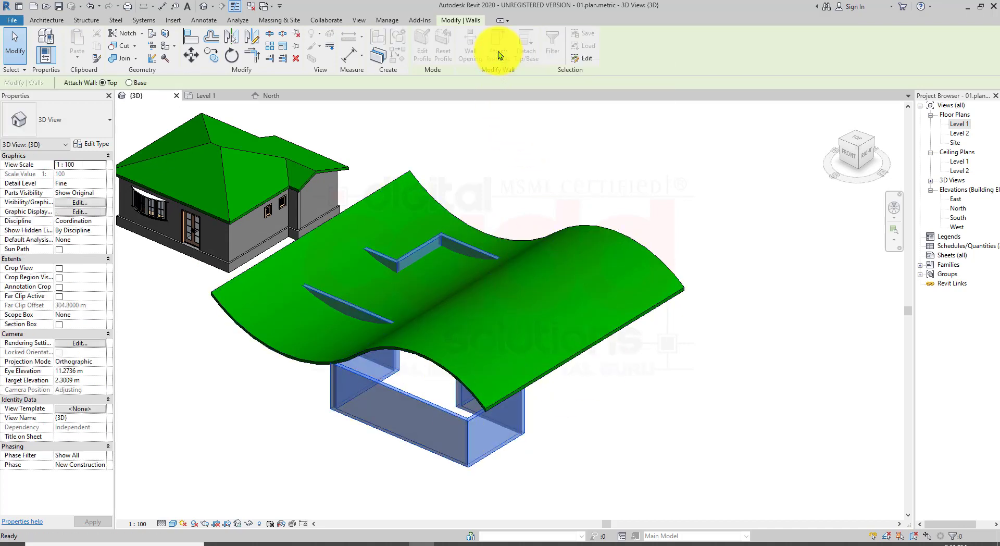
click(677, 288)
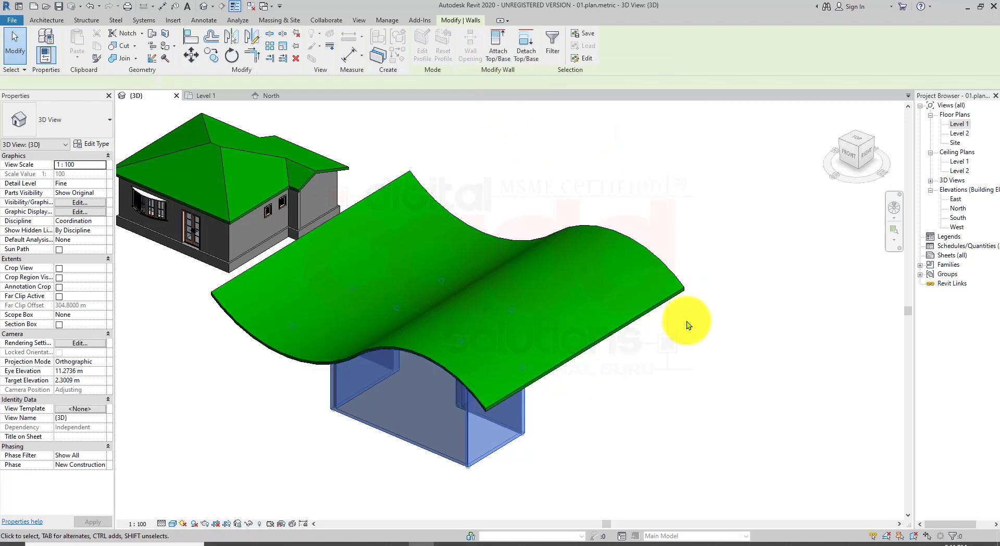
key(Escape)
- Examine the wavy roof from directly below against the stepped outline of the walls
shift+middle_drag(585, 401, 713, 178)
middle_drag(567, 223, 488, 297)
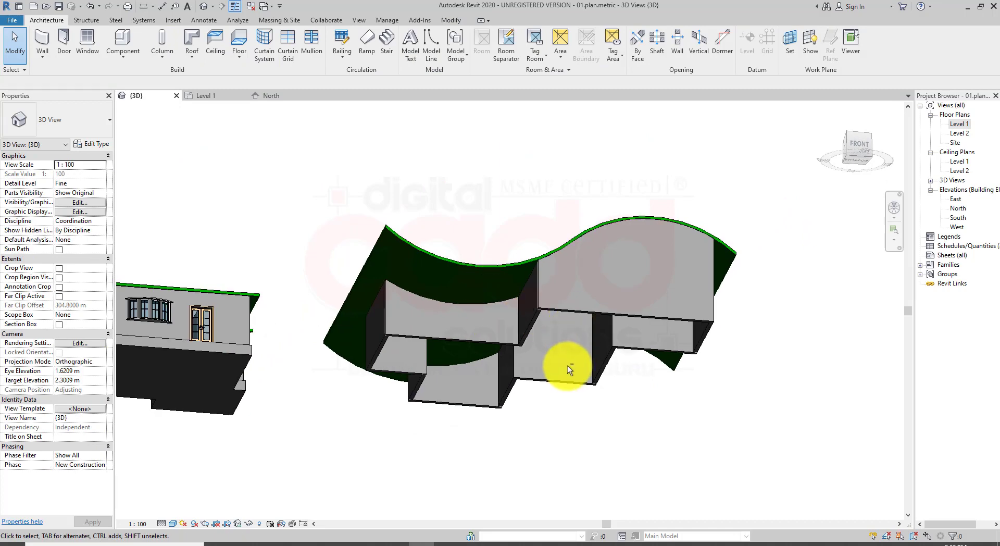
shift+middle_drag(569, 363, 657, 314)
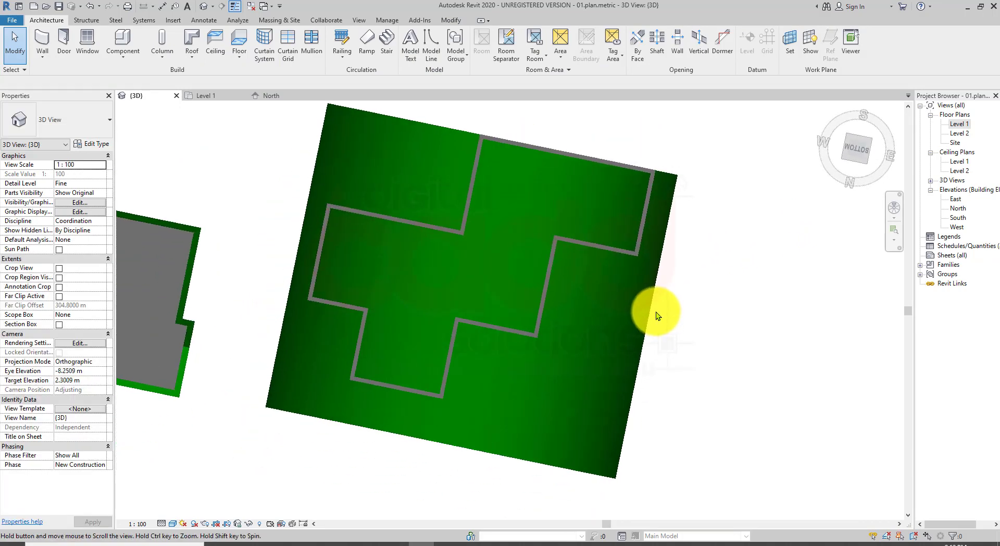
click(664, 225)
drag(503, 135, 506, 122)
click(779, 295)
middle_drag(735, 340, 732, 360)
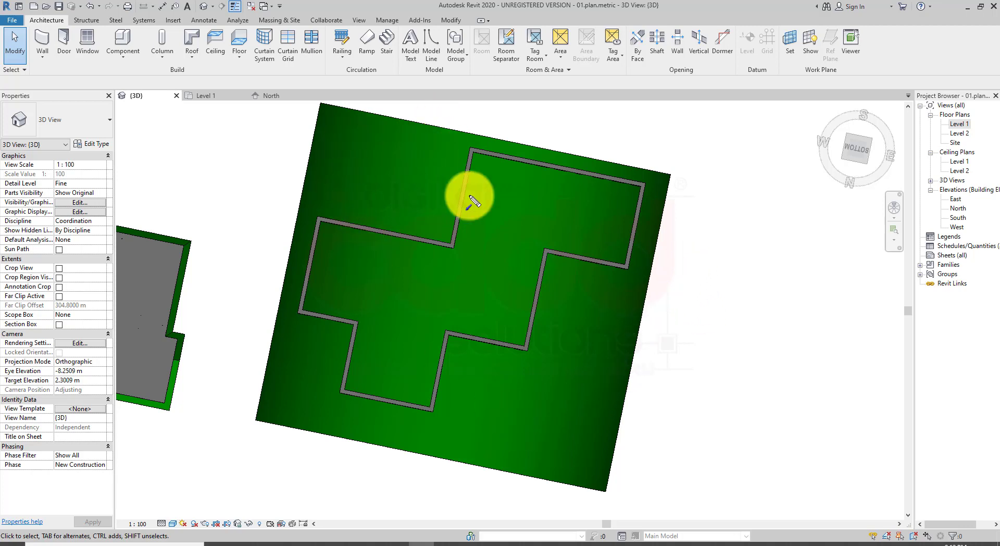
click(680, 295)
click(556, 268)
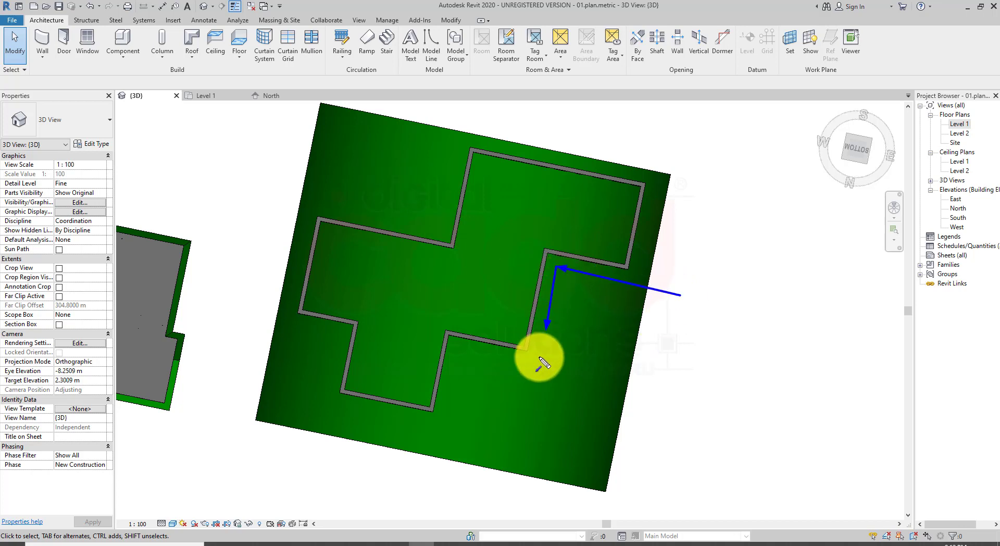
click(534, 373)
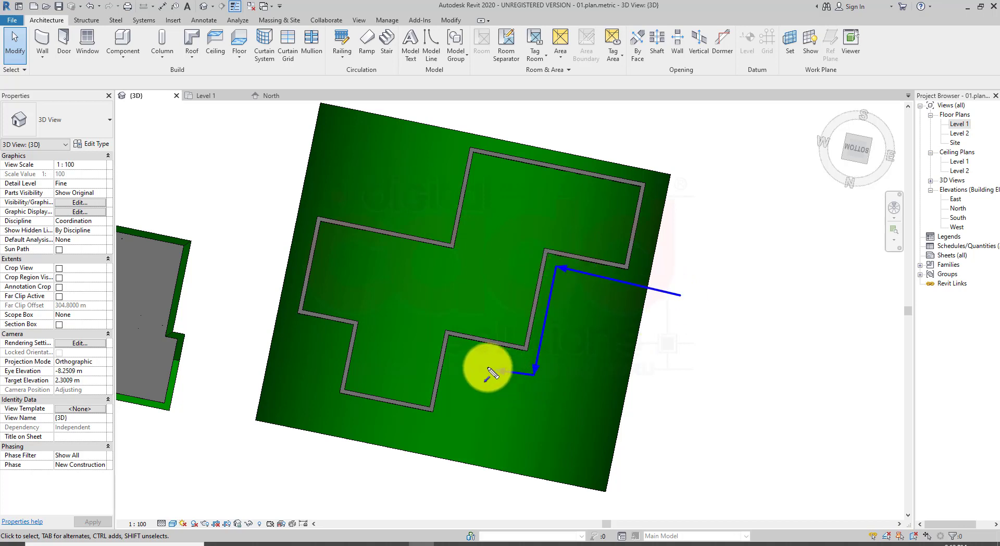
click(456, 359)
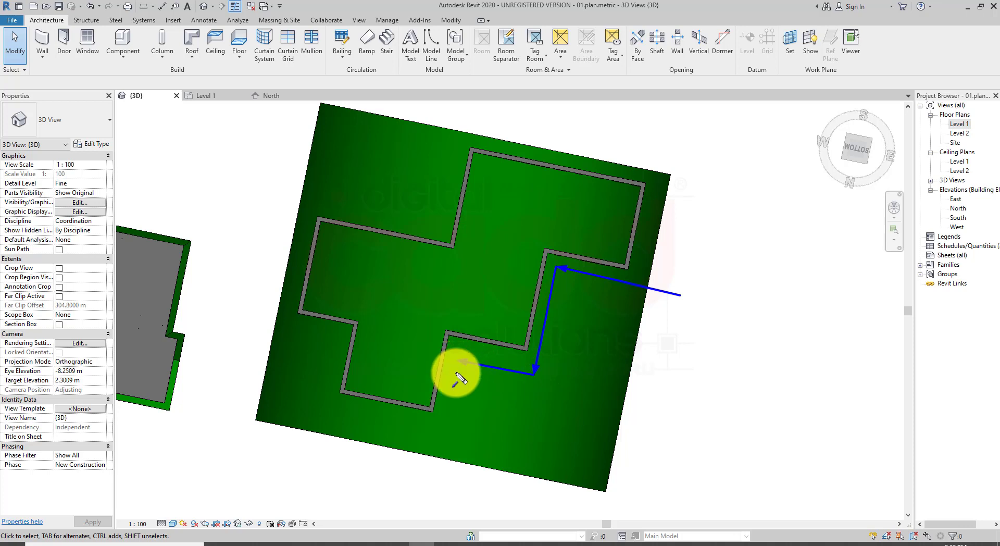
double_click(433, 470)
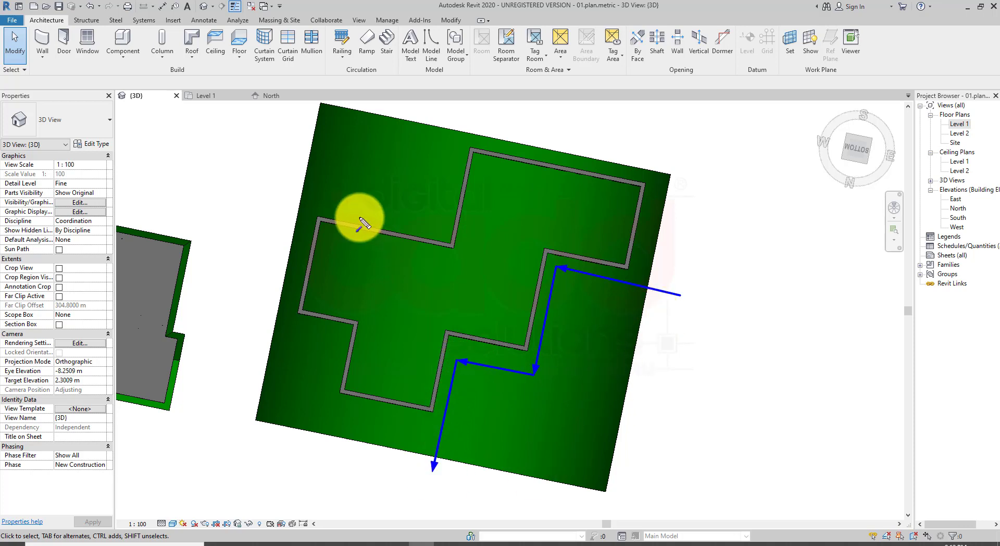
click(295, 185)
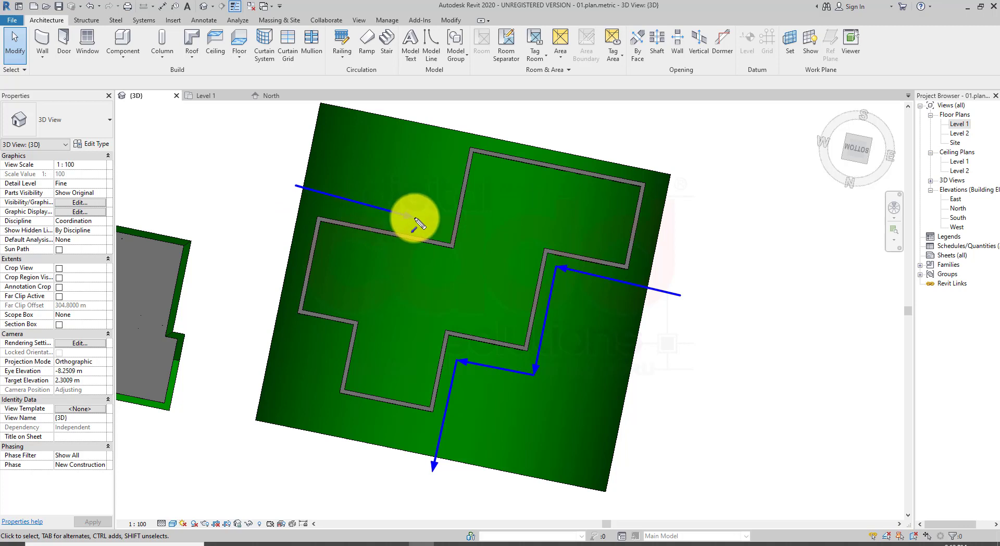
double_click(437, 223)
double_click(462, 107)
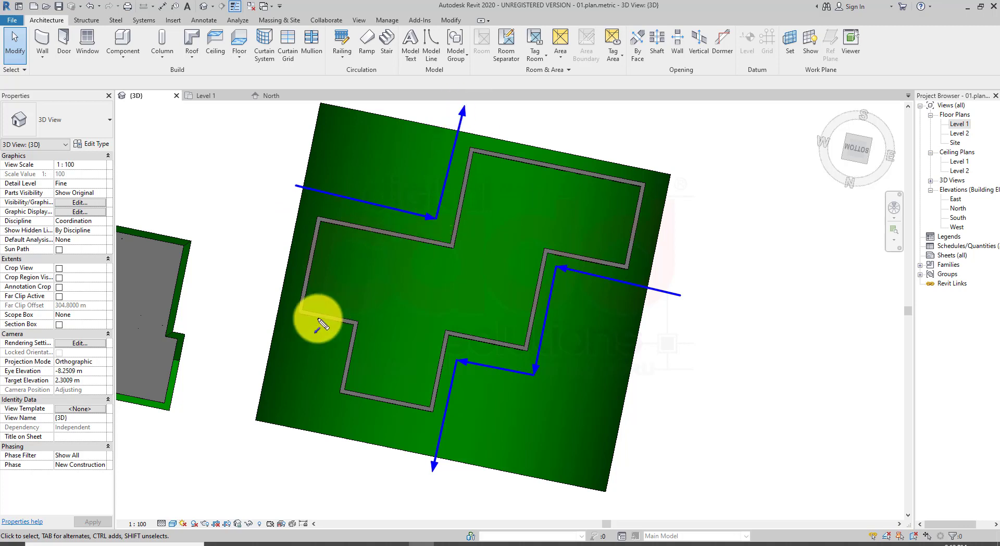
click(267, 317)
click(333, 333)
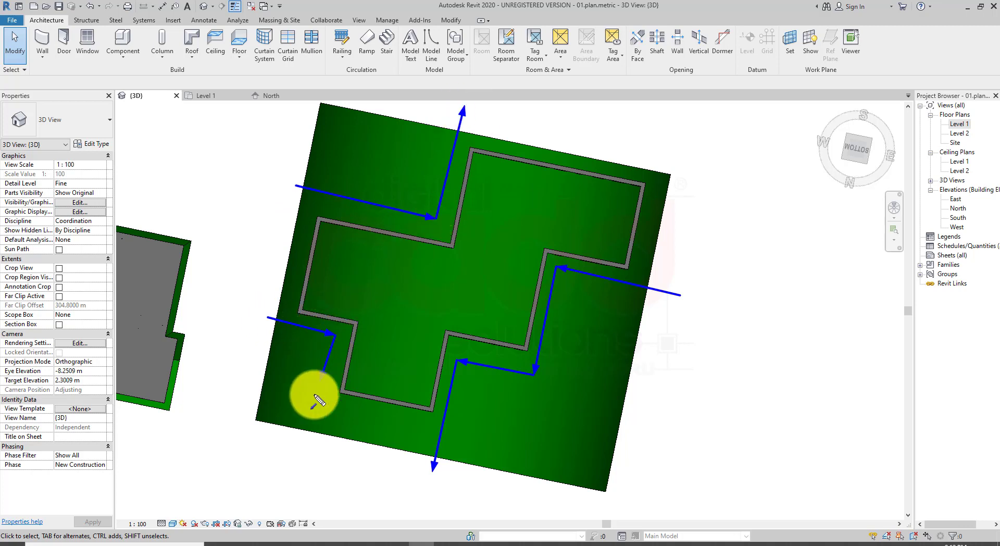
double_click(311, 458)
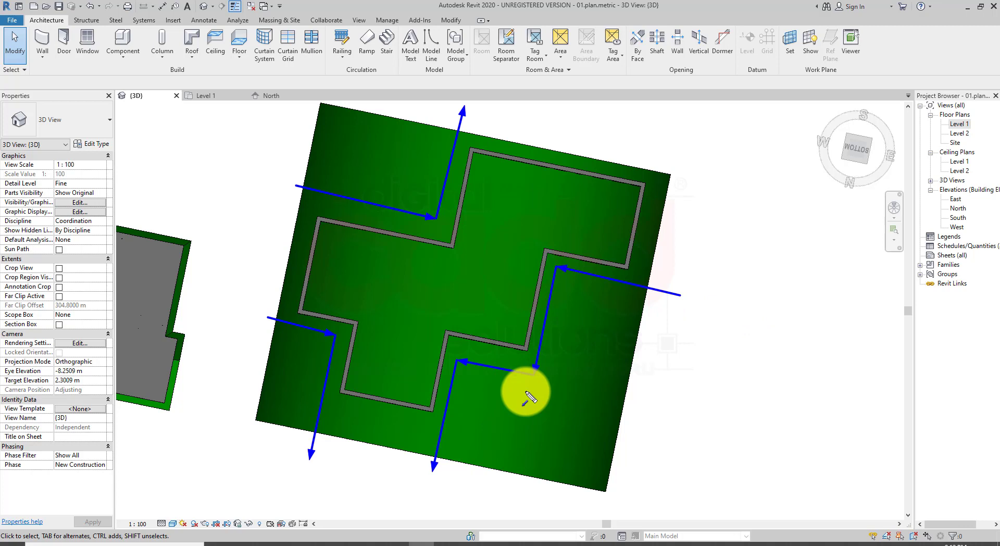
key(Escape)
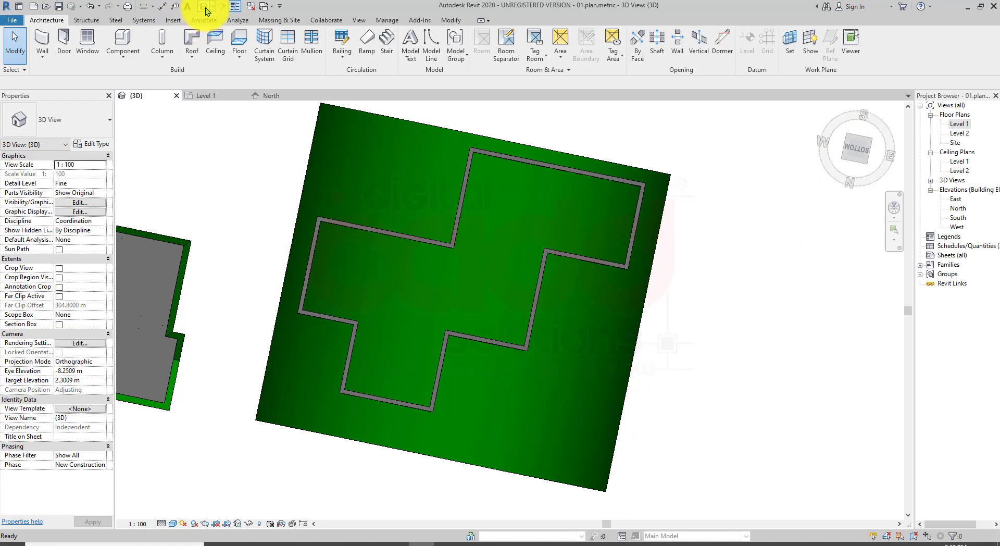
mouse_move(694, 261)
shift+middle_down()
mouse_move(673, 305)
mouse_move(544, 324)
mouse_move(491, 534)
mouse_move(446, 301)
mouse_move(504, 476)
mouse_move(567, 272)
mouse_move(546, 321)
mouse_move(486, 350)
mouse_move(503, 374)
mouse_move(632, 391)
shift+middle_up()
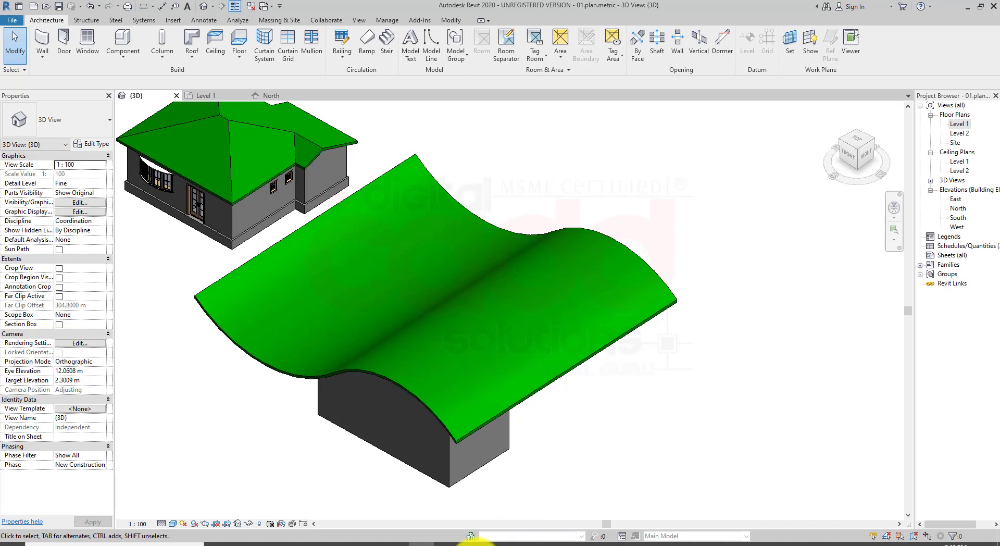
click(447, 543)
click(447, 542)
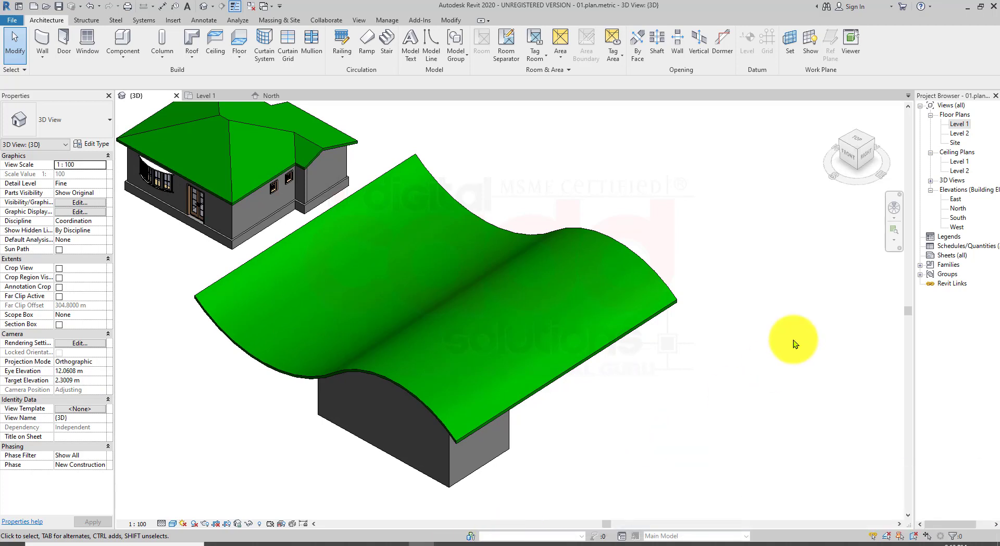
- Check the profile sketch of the wavy roof and leave it, keeping the roof selected
click(669, 303)
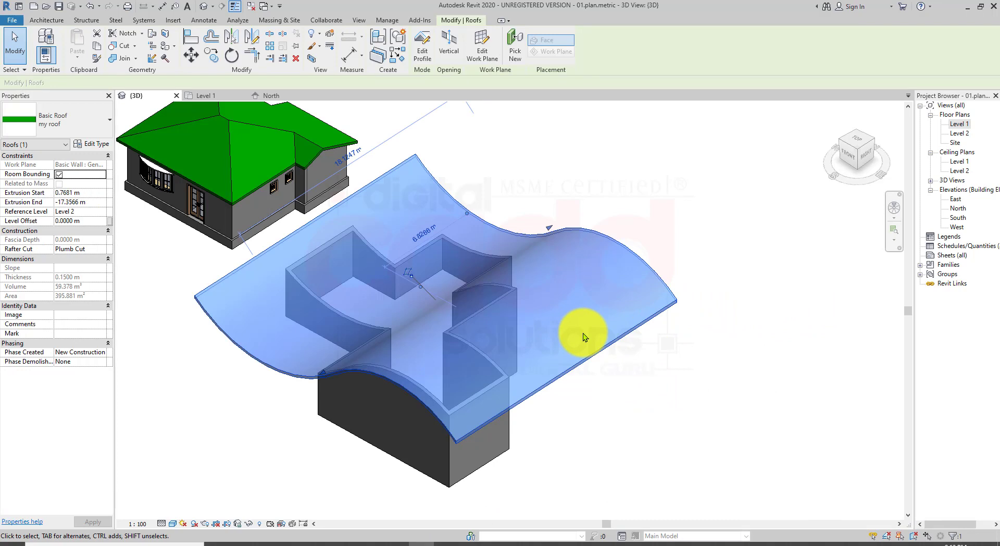
click(428, 59)
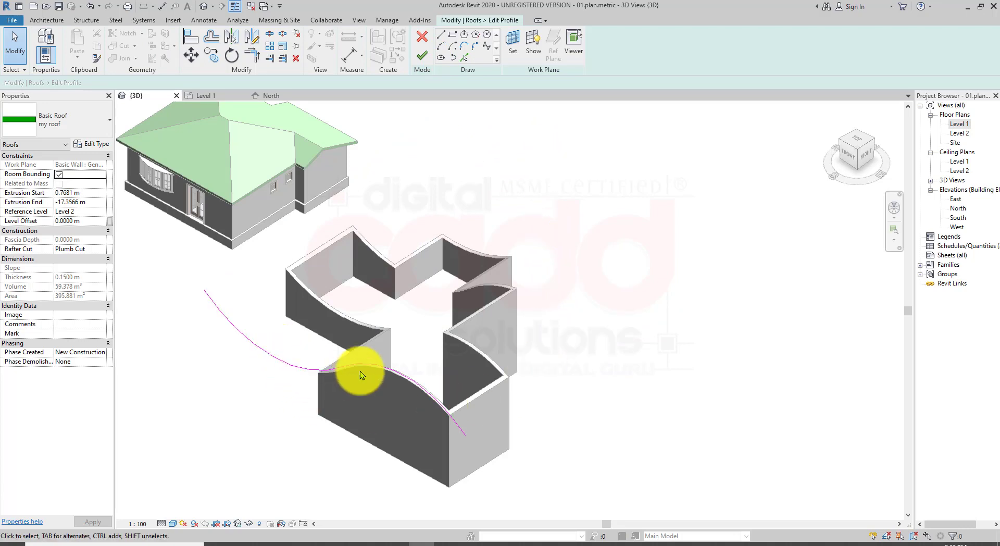
click(427, 57)
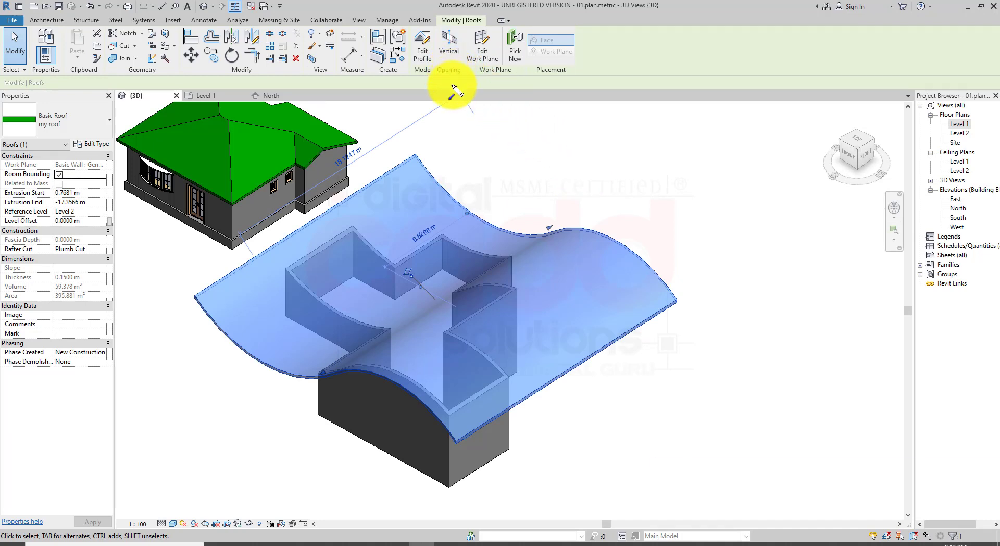
drag(478, 138, 458, 67)
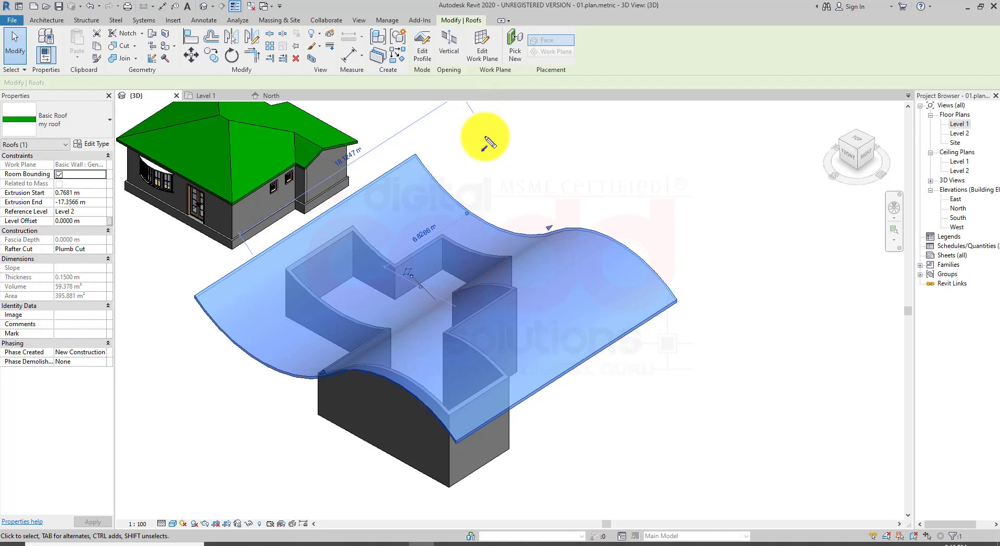
drag(430, 22, 445, 48)
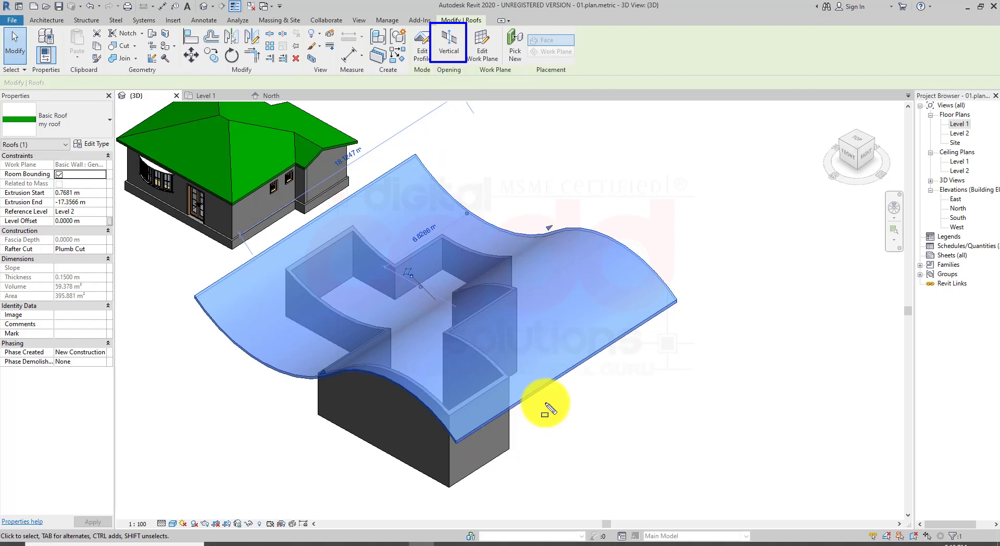
- Start a vertical opening in the wavy roof and open the Level 1 ceiling plan for its sketch
key(ctrl+shift+d)
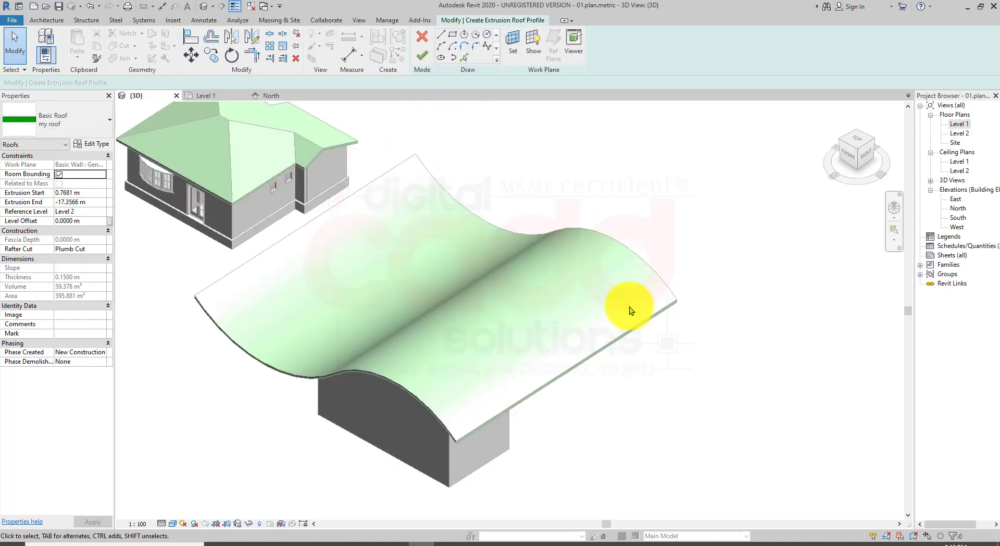
double_click(963, 118)
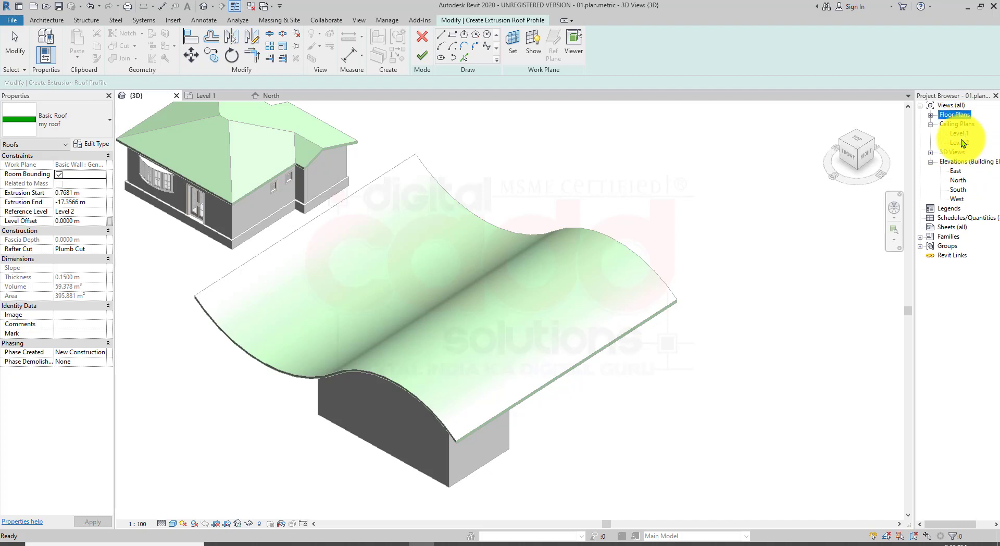
double_click(957, 134)
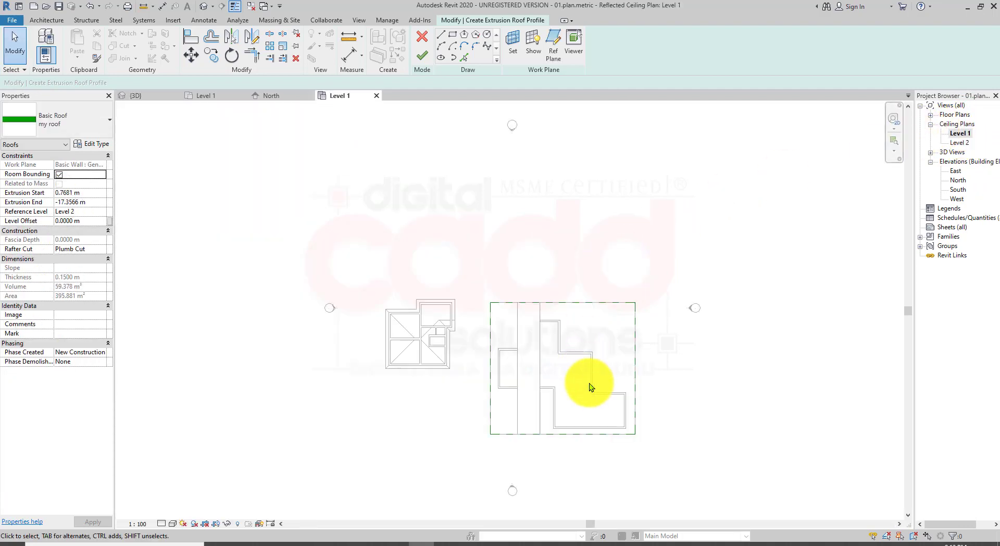
middle_drag(520, 413, 430, 392)
scroll(458, 370, up, 1)
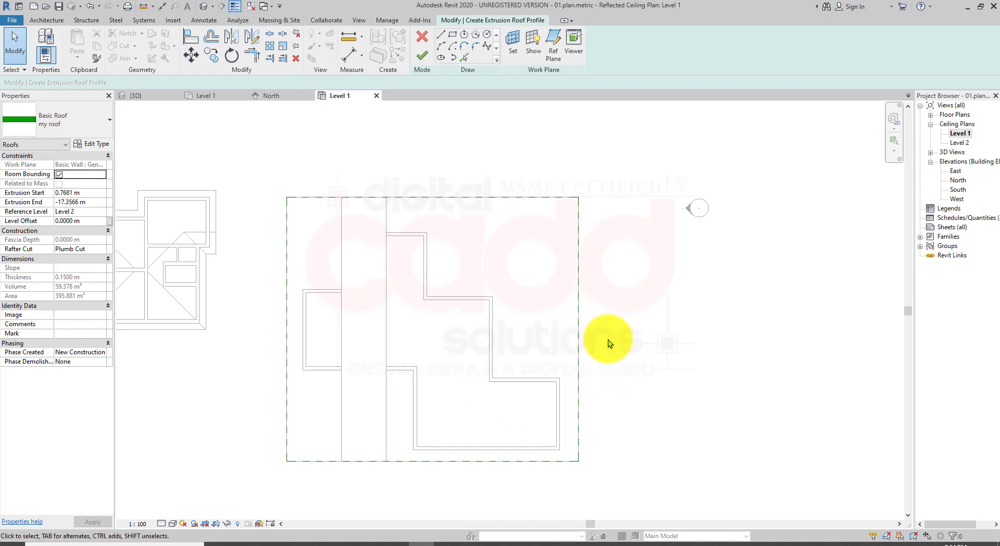
scroll(421, 217, up, 2)
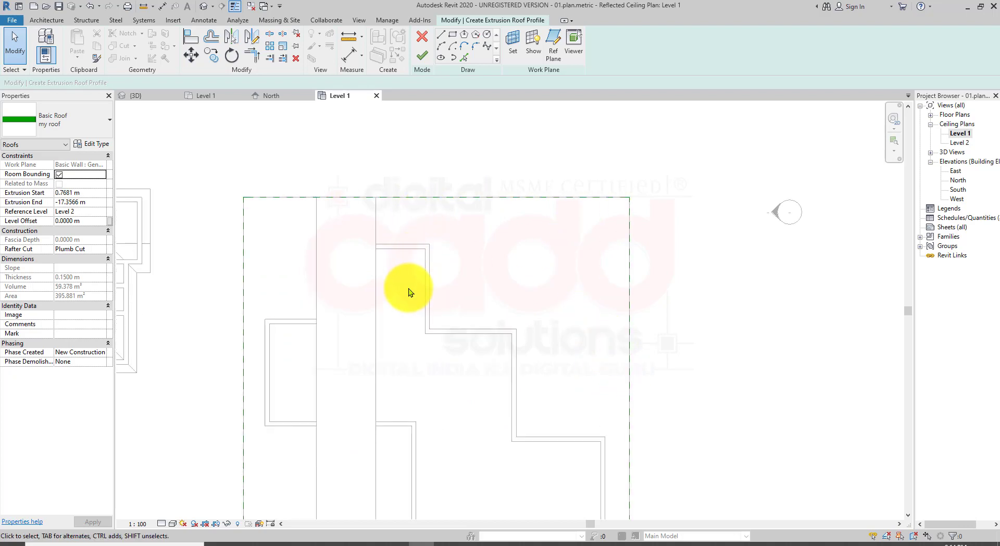
middle_drag(408, 289, 375, 255)
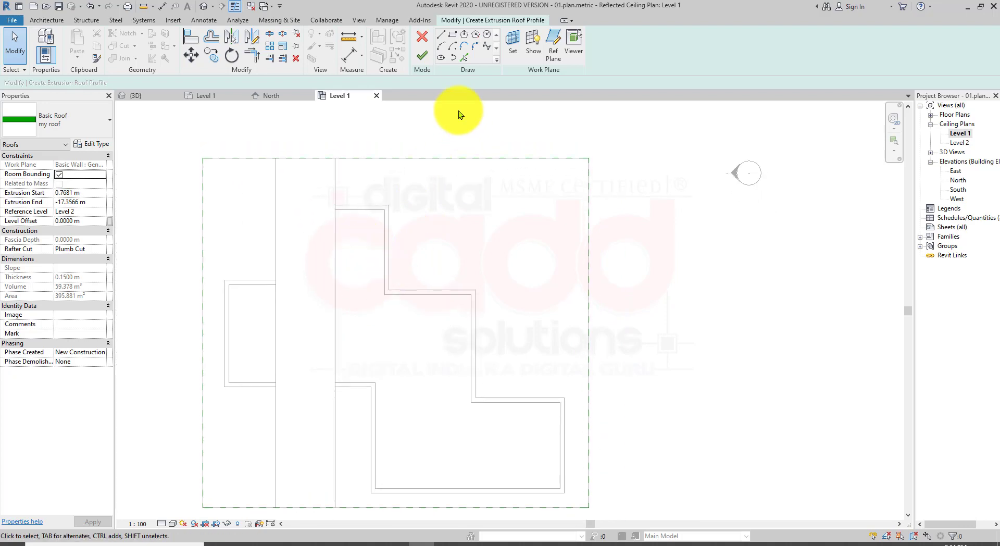
- Sketch a closed line outline along the stepped walls and past the roof's upper-right corner, with steps about 3.1, 4.5 and 5.9 m wide
click(440, 38)
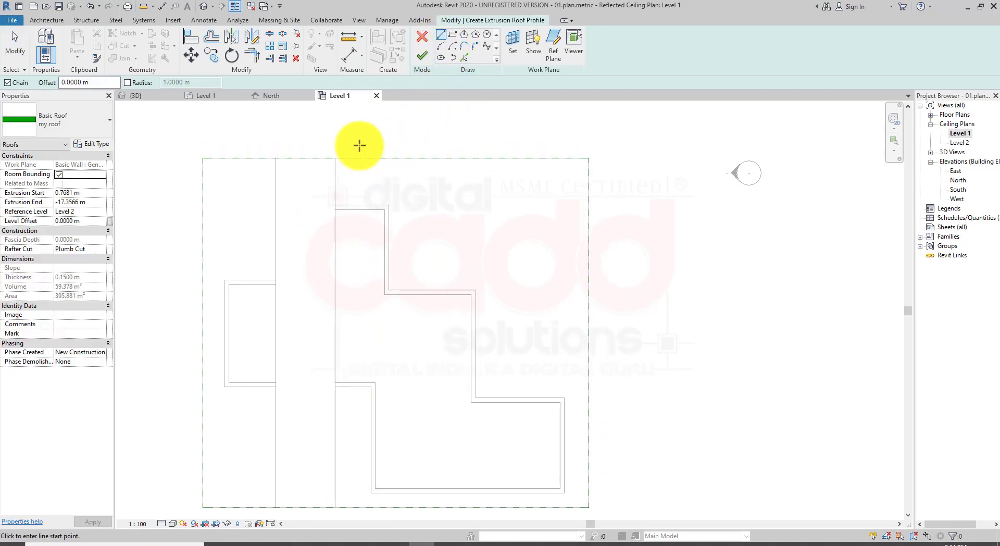
click(359, 145)
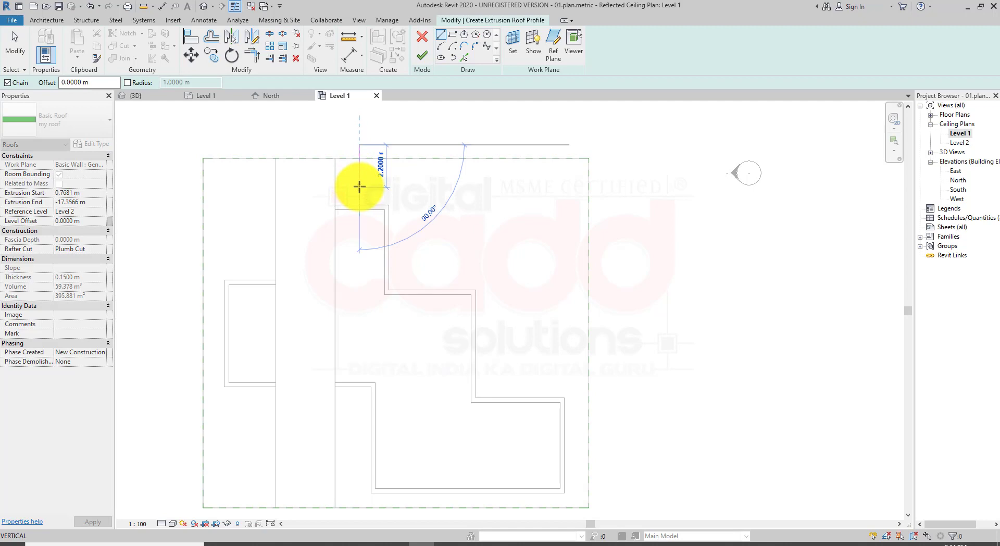
click(359, 186)
click(419, 186)
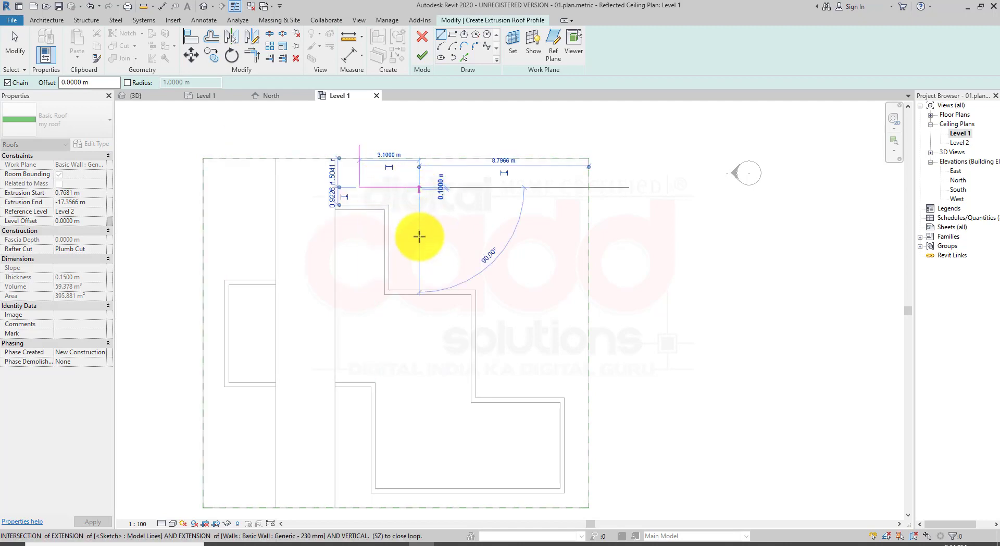
click(419, 264)
click(505, 264)
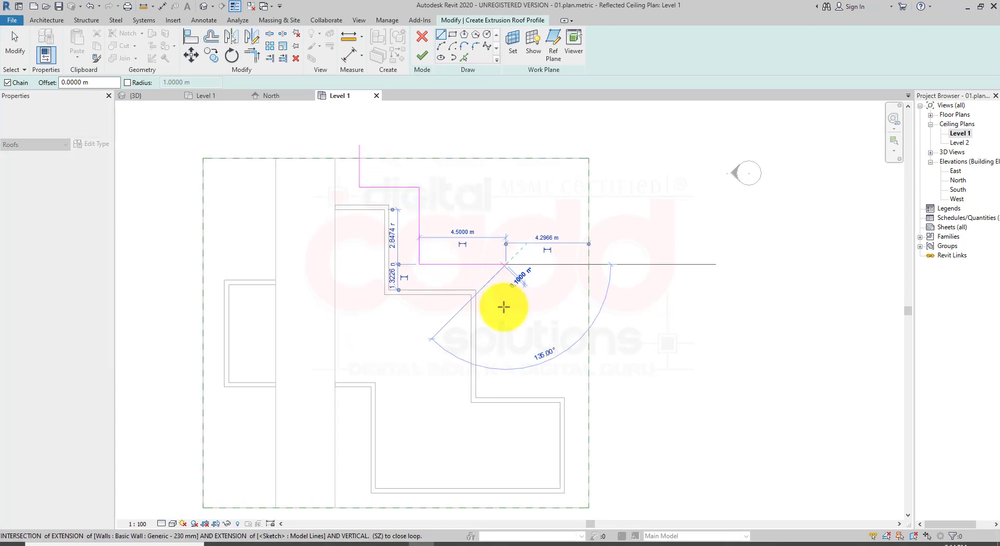
click(505, 382)
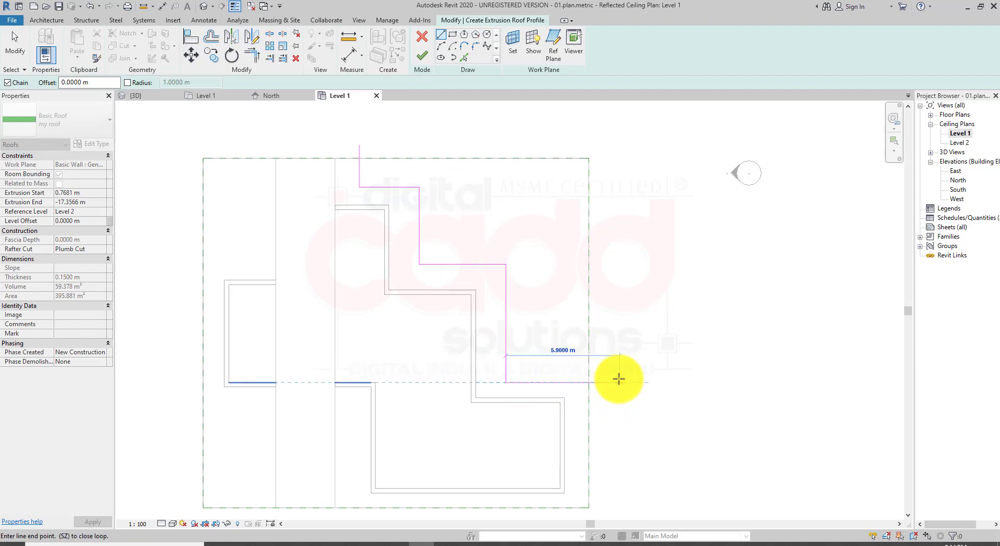
click(619, 382)
click(619, 144)
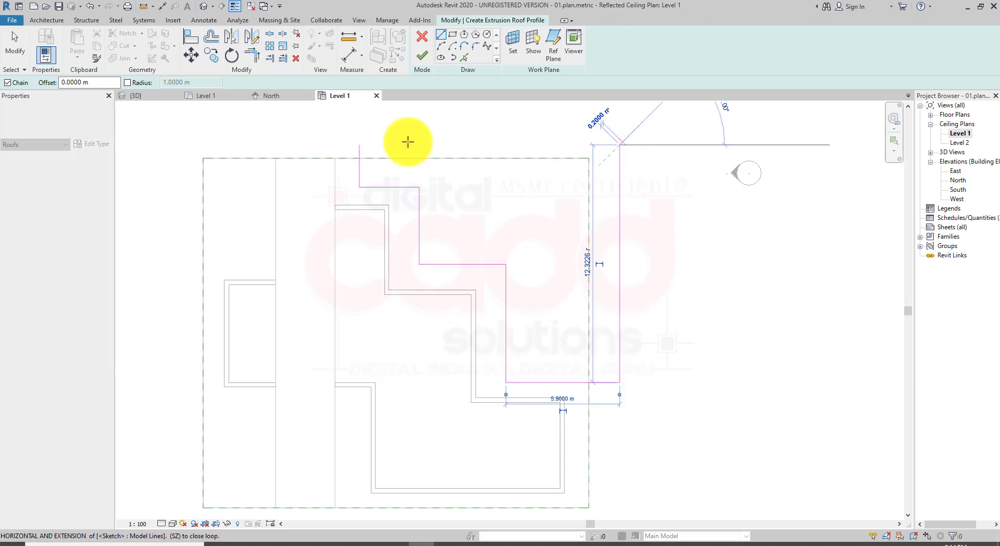
click(360, 145)
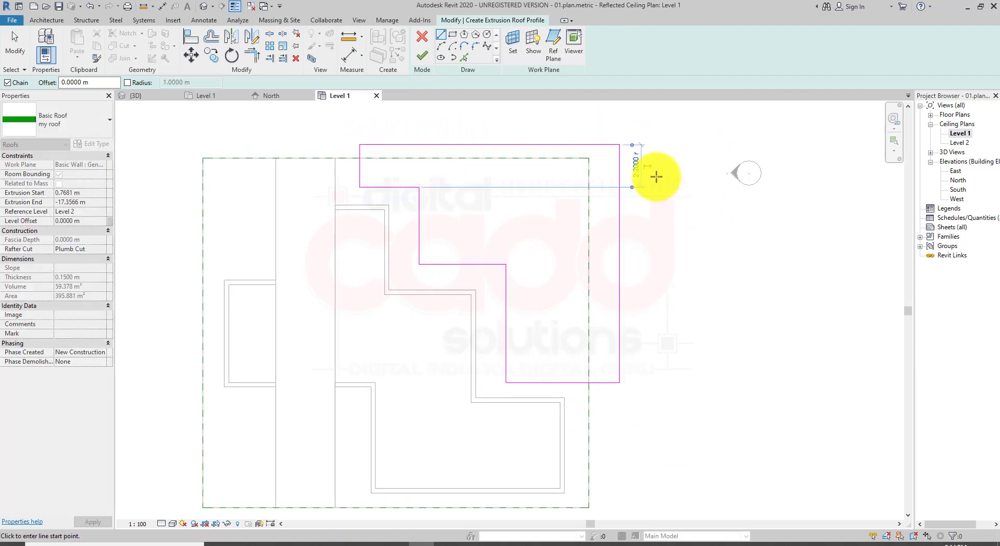
- Sketch a rectangular opening boundary over the roof's lower-left corner in plan, overlapping both outer roof edges
scroll(338, 284, down, 2)
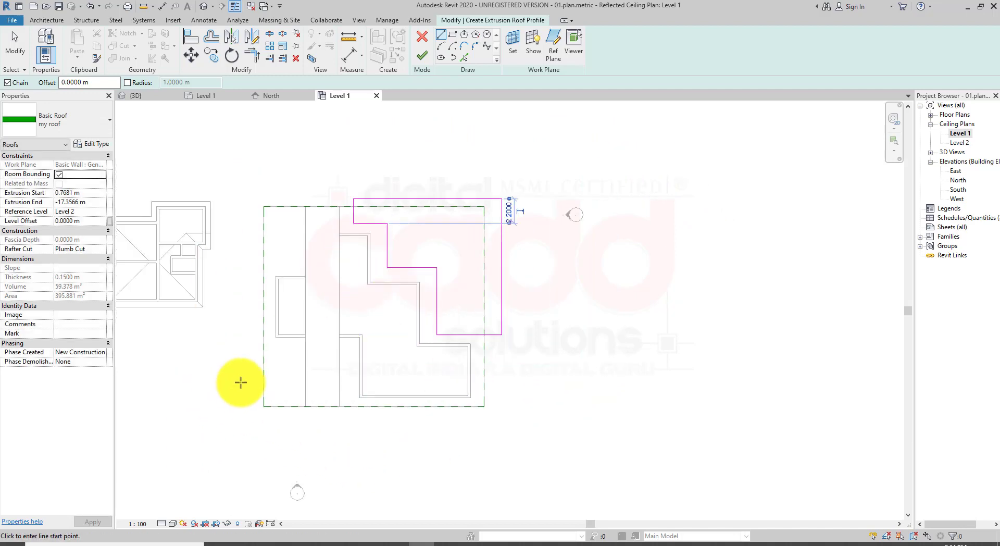
scroll(241, 382, up, 2)
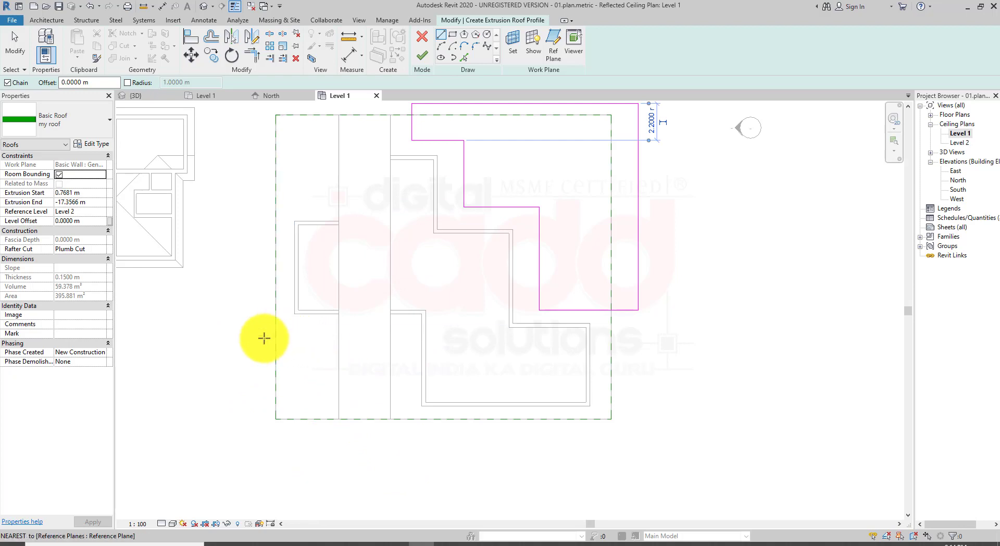
click(453, 35)
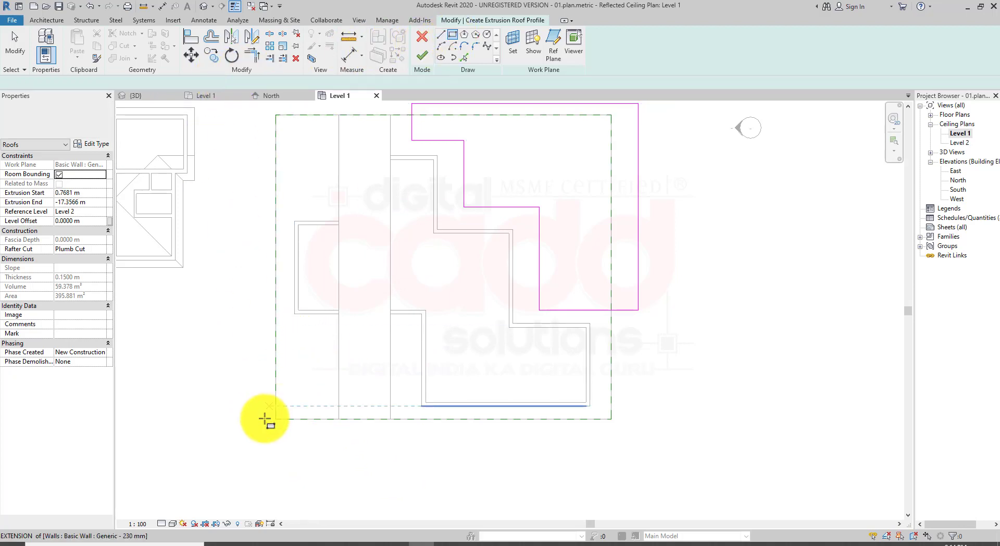
click(253, 340)
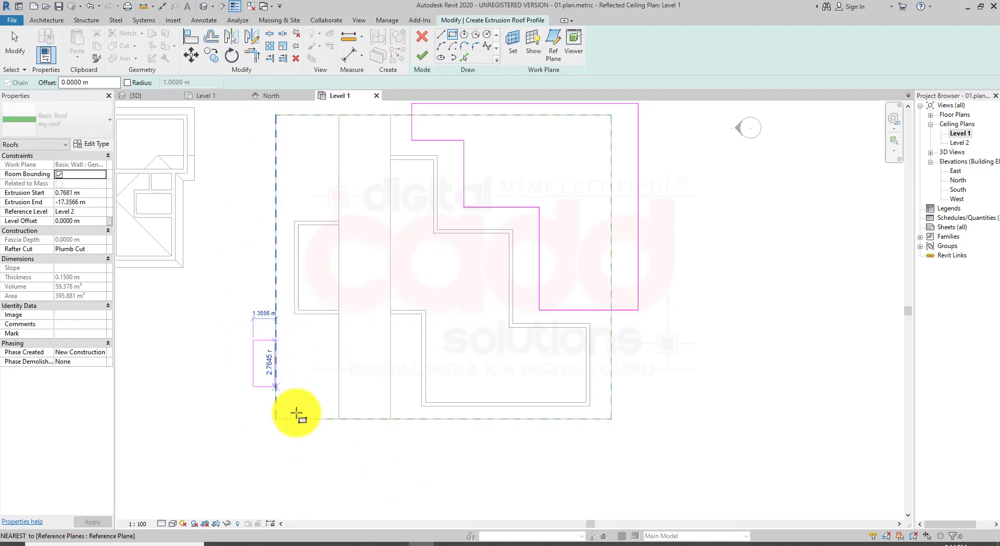
click(402, 465)
- Sketch a rectangle about 6.6 m high over the roof's upper-left corner, above the projecting wall block, and finish the vertical opening
scroll(267, 479, down, 2)
scroll(257, 302, up, 4)
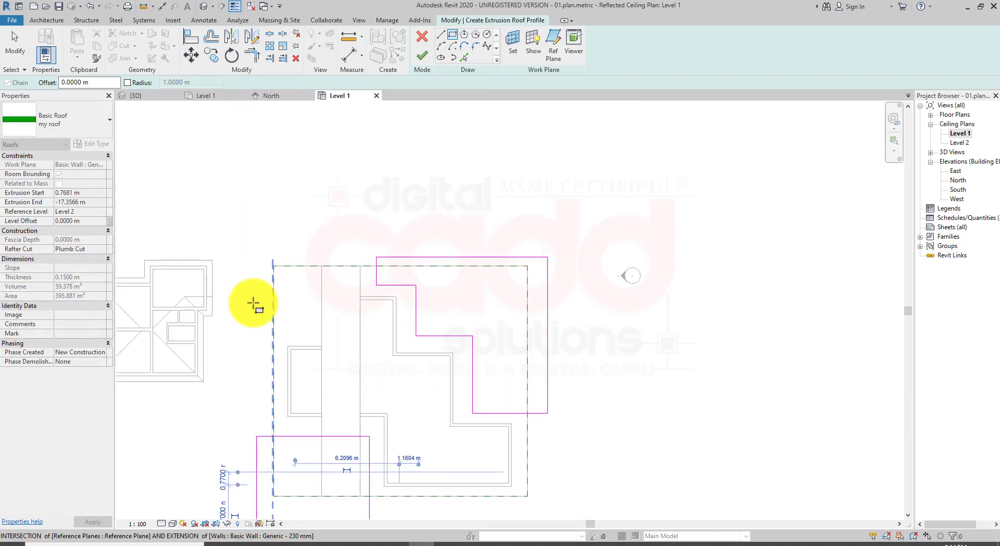
click(261, 197)
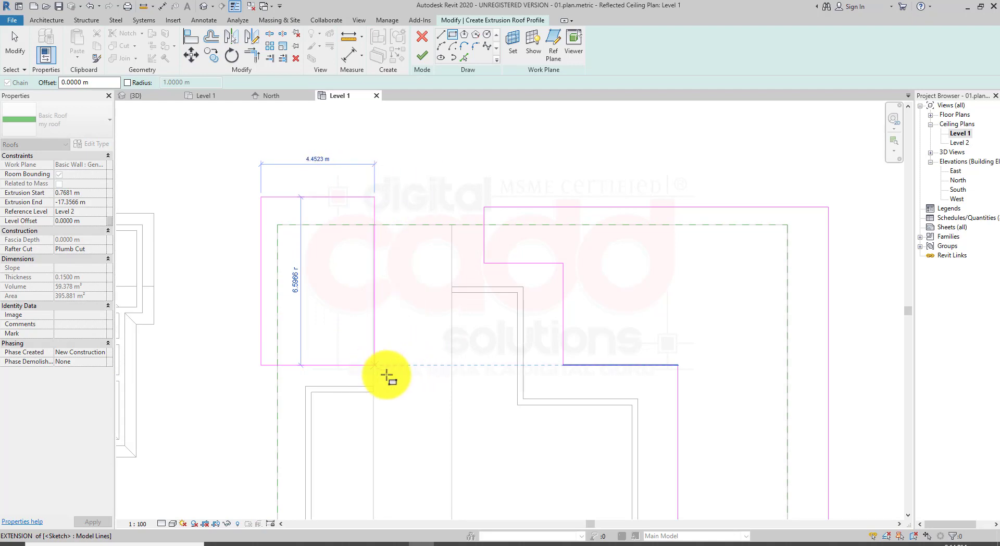
click(356, 368)
scroll(721, 239, down, 2)
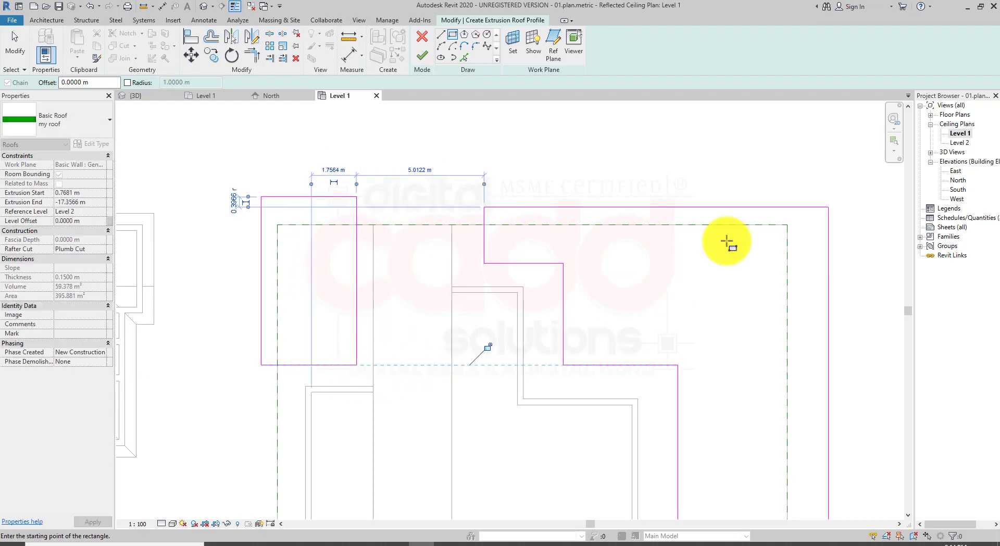
scroll(468, 187, down, 2)
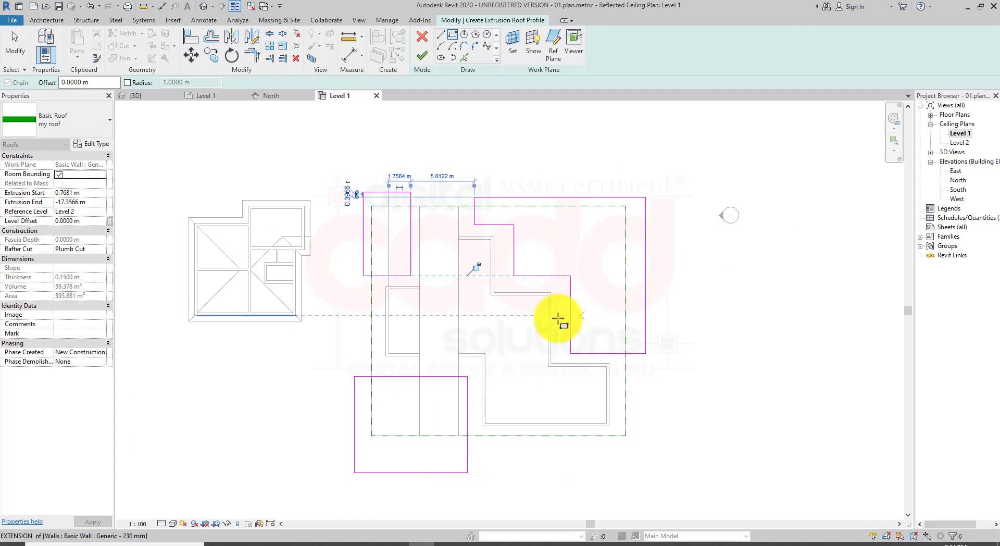
click(429, 60)
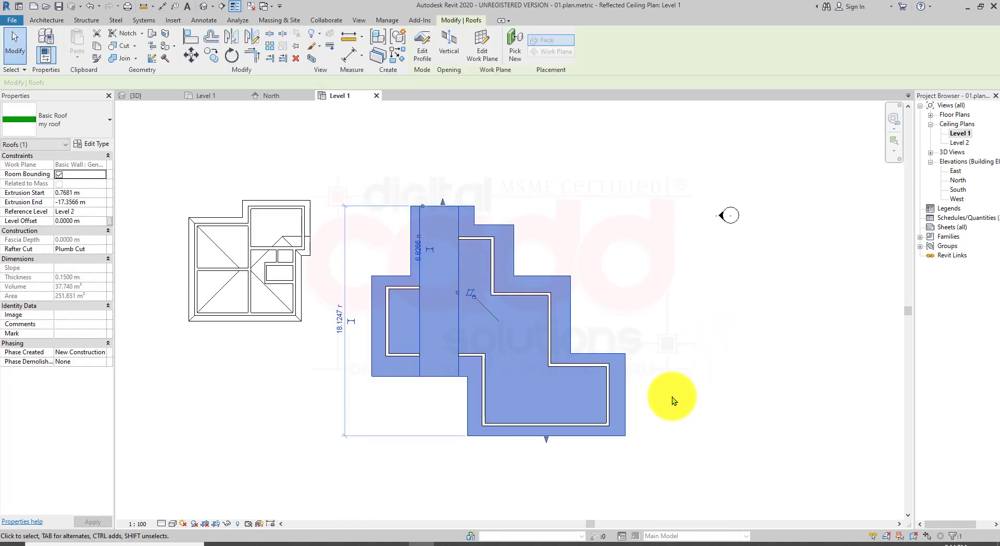
- In the 3D view, examine the trimmed wavy roof from below against the stepped walls
middle_drag(665, 397, 562, 373)
scroll(563, 373, down, 1)
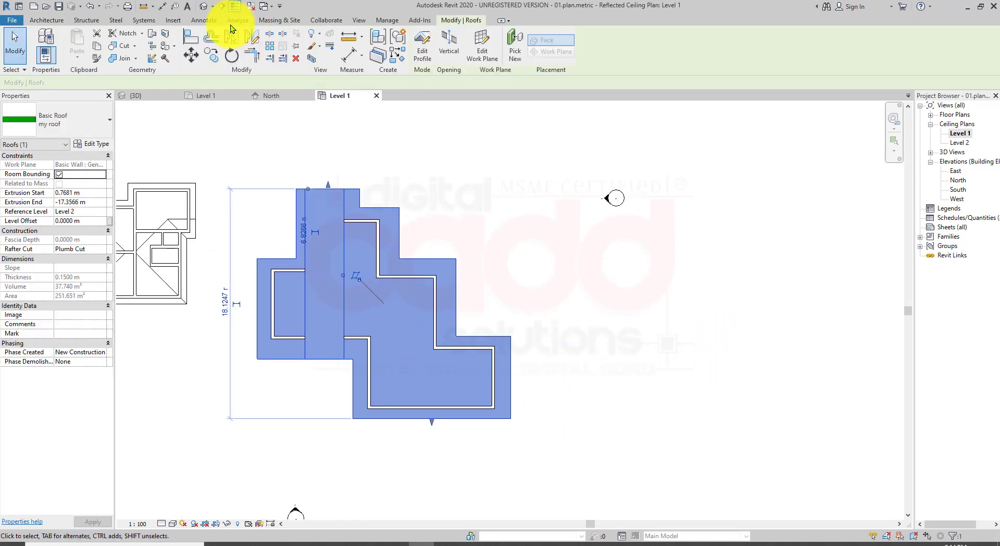
click(205, 8)
shift+middle_drag(576, 297, 379, 129)
scroll(391, 229, up, 4)
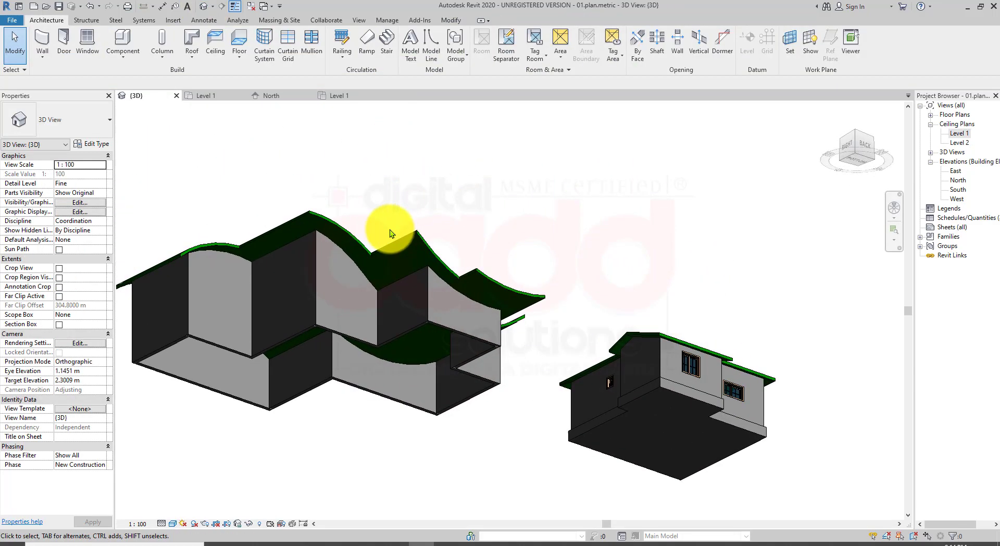
shift+middle_drag(450, 332, 496, 167)
scroll(488, 307, up, 3)
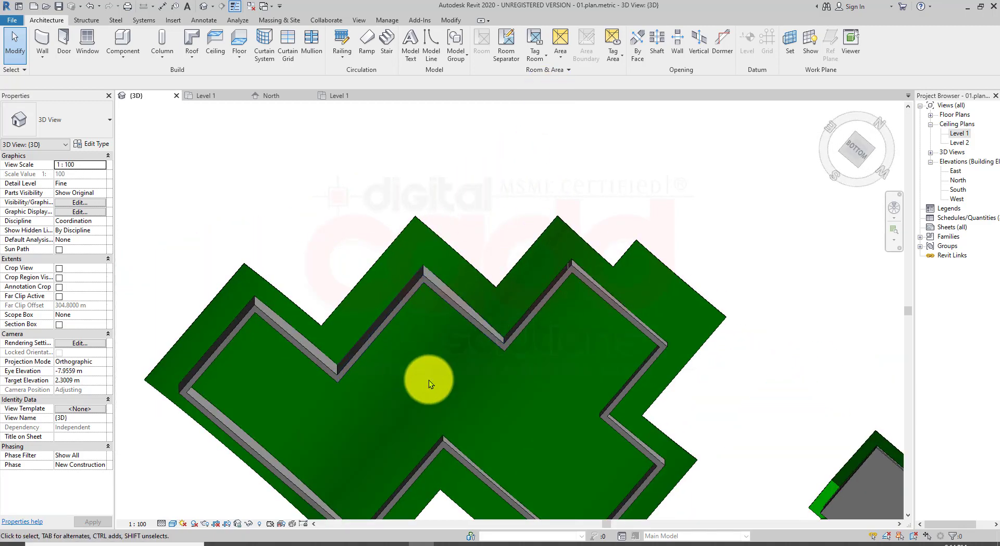
- Delete the hip roof from the house with windows and doors, leaving its walls in place
middle_drag(429, 379, 402, 288)
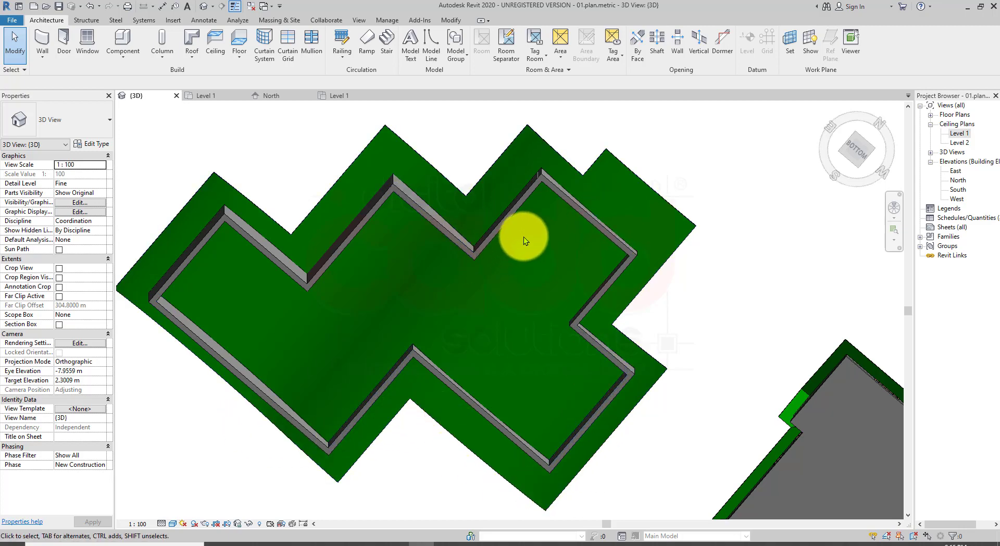
shift+middle_drag(523, 237, 592, 350)
scroll(529, 405, up, 5)
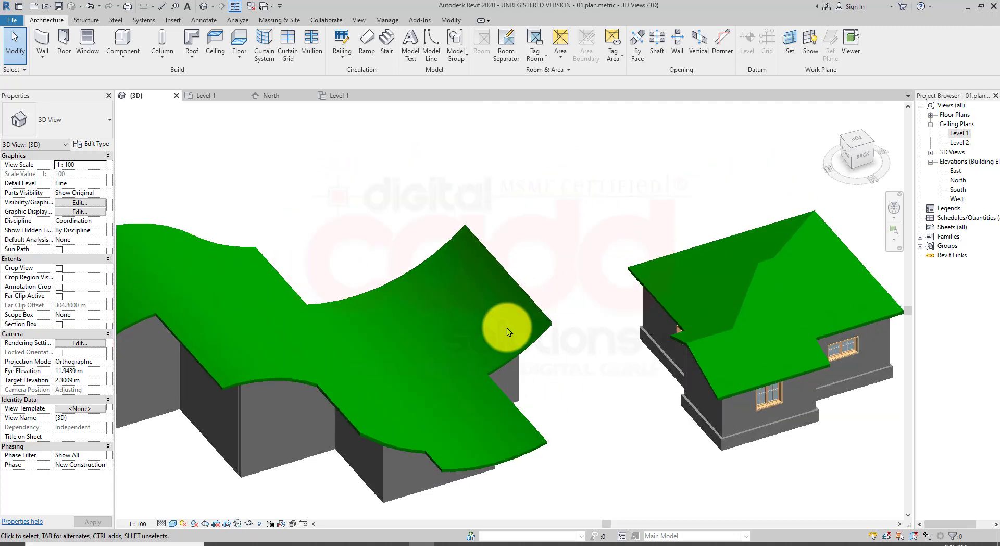
middle_drag(583, 399, 442, 283)
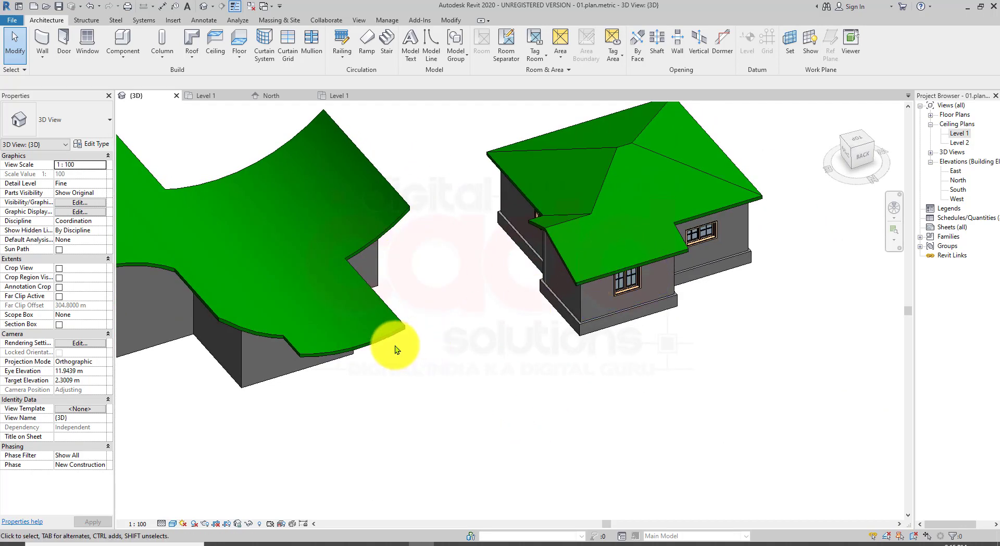
click(665, 257)
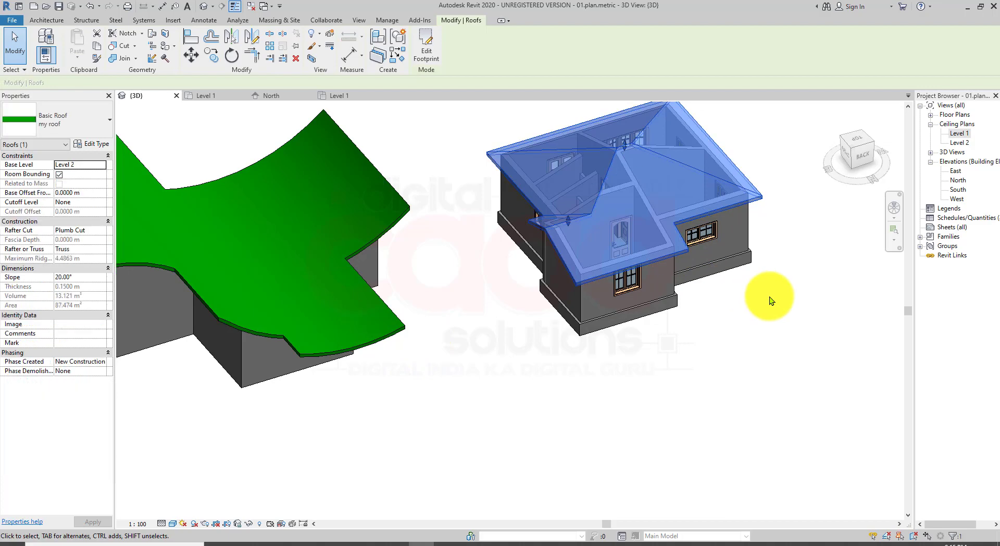
key(Delete)
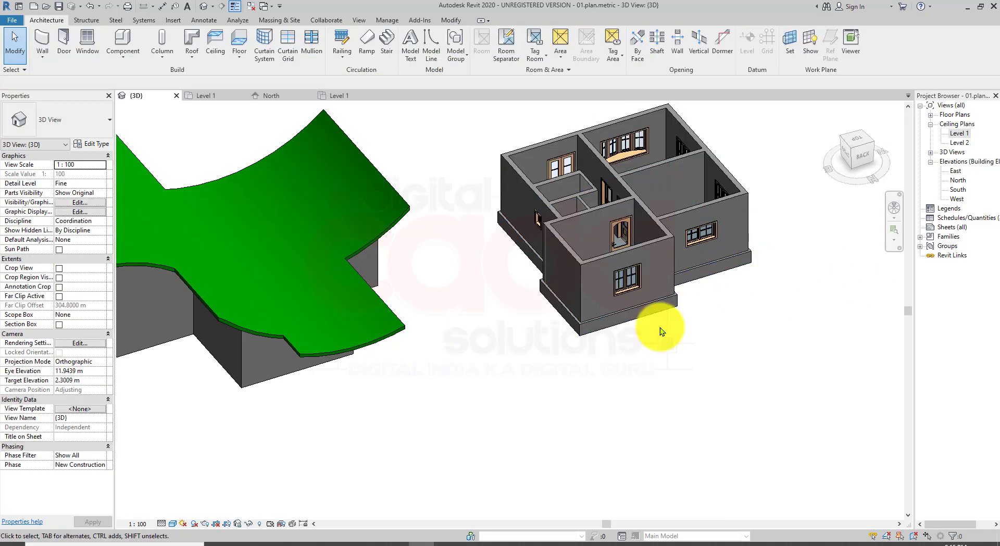
- Open the Level 1 ceiling plan and save the project
click(833, 107)
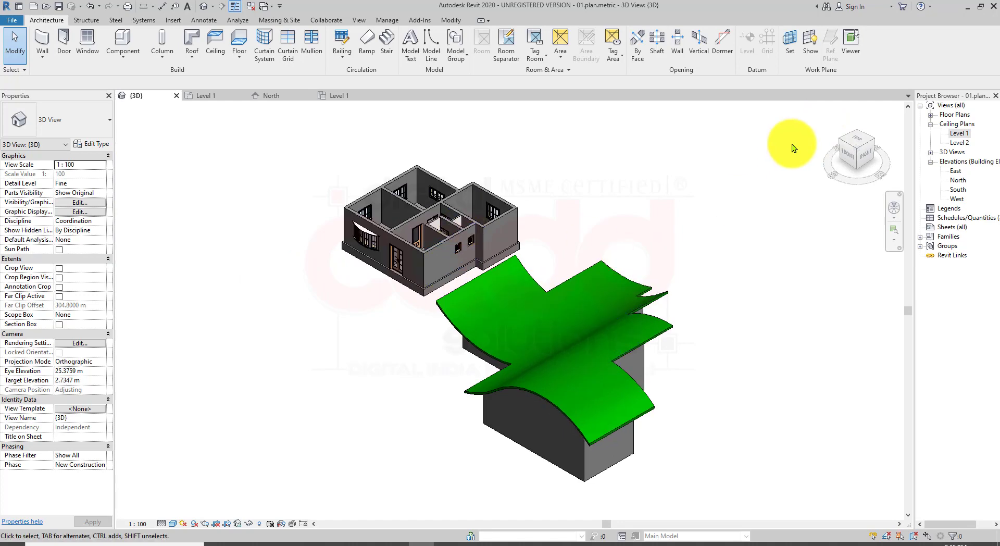
scroll(430, 301, up, 6)
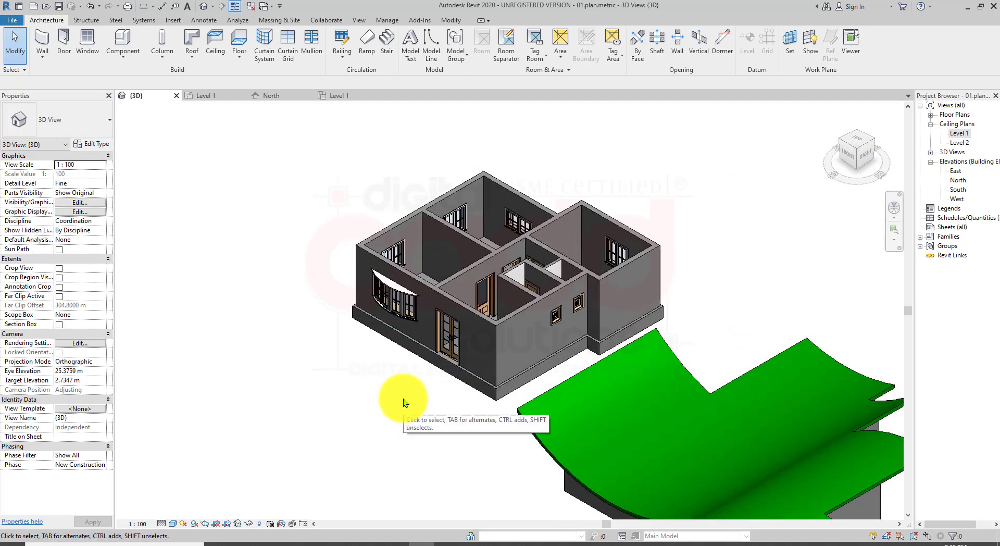
scroll(395, 375, down, 2)
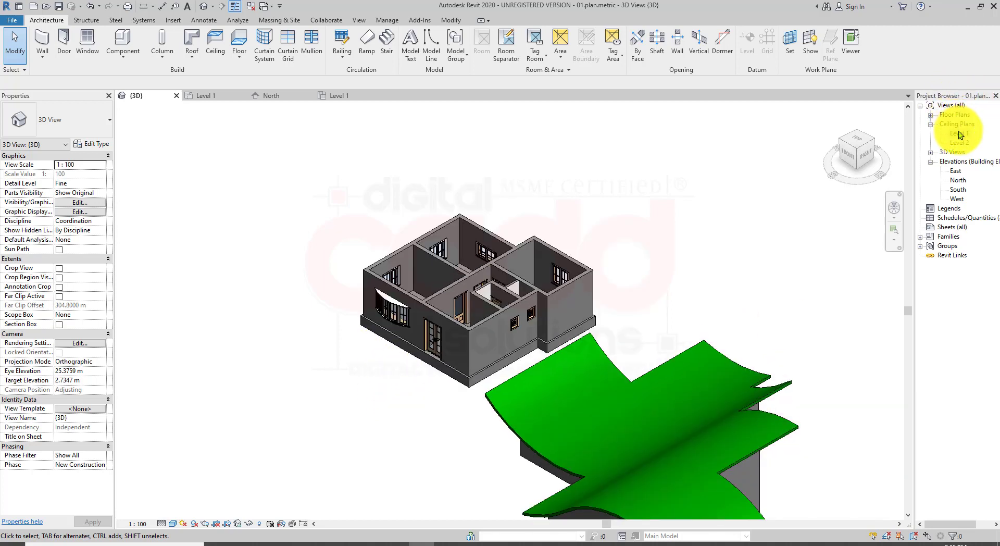
double_click(958, 131)
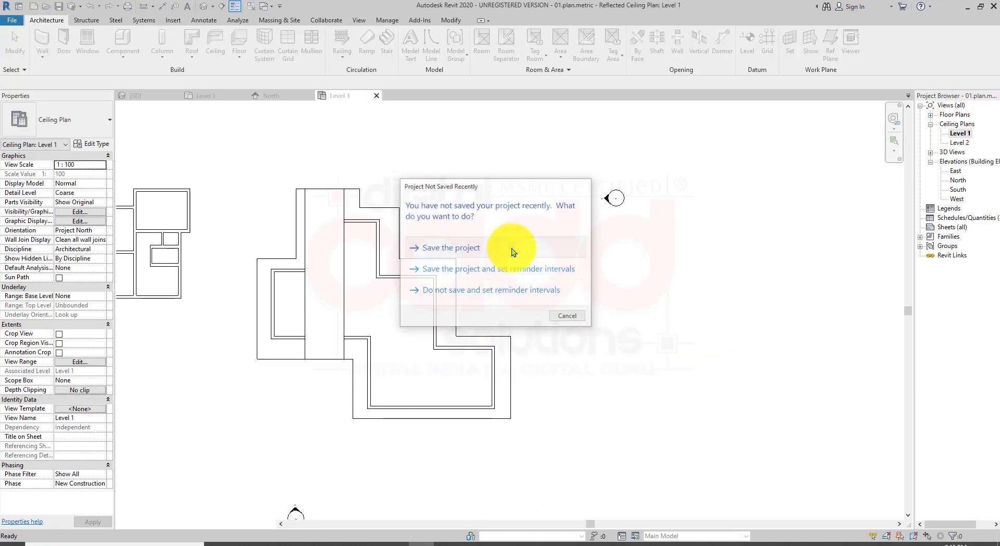
click(511, 251)
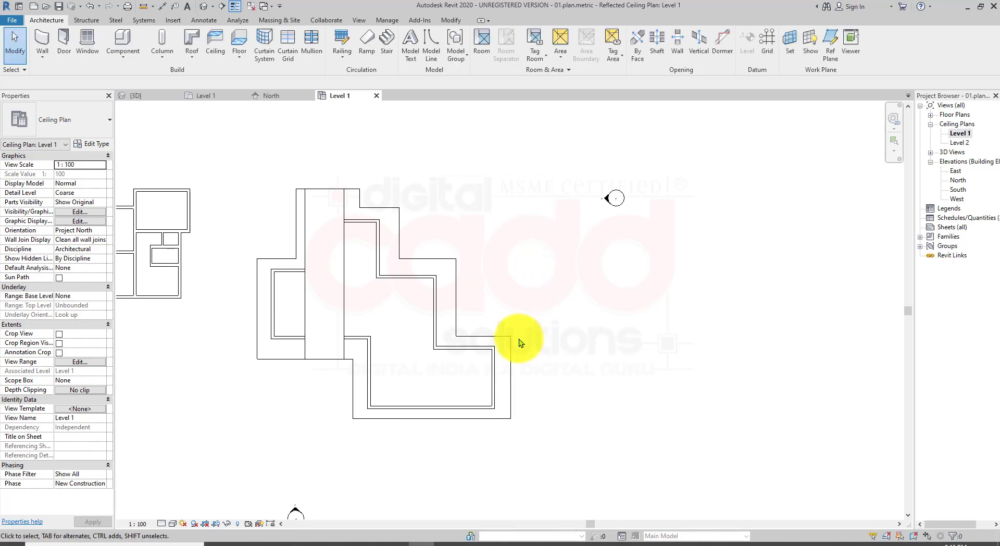
- Start a Roof by Extrusion using the unroofed house's lower exterior wall in plan as work plane, and open the North elevation
scroll(526, 328, down, 2)
scroll(263, 244, up, 5)
scroll(263, 243, up, 2)
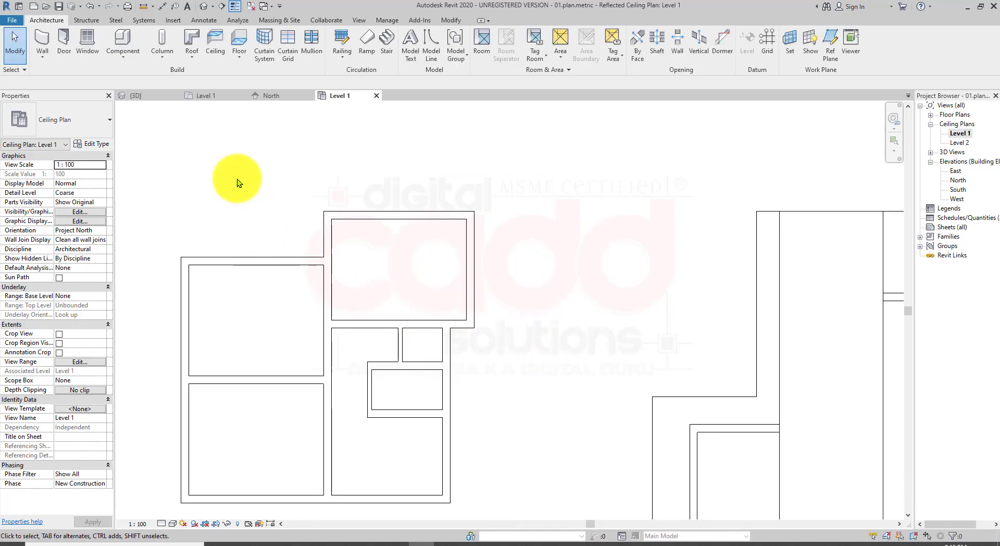
click(192, 64)
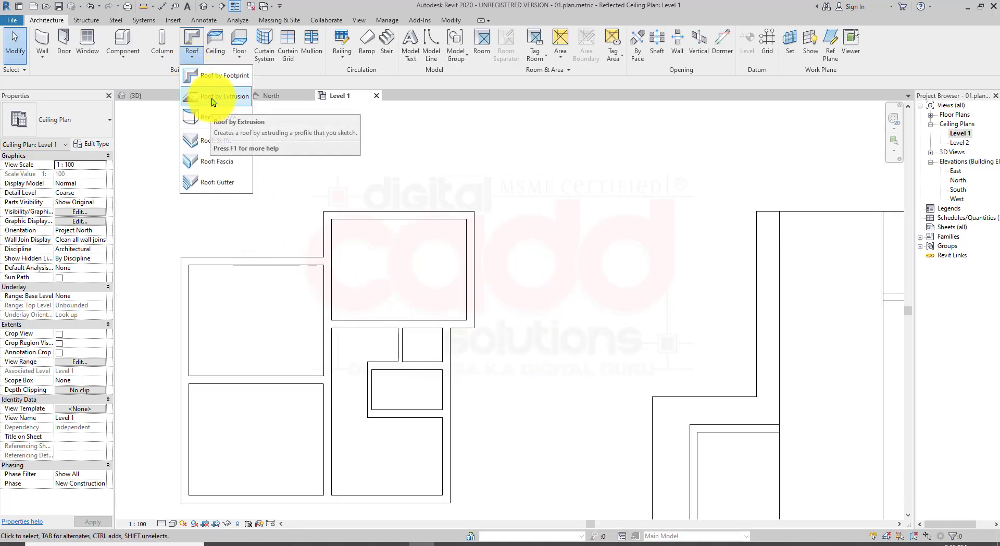
click(211, 98)
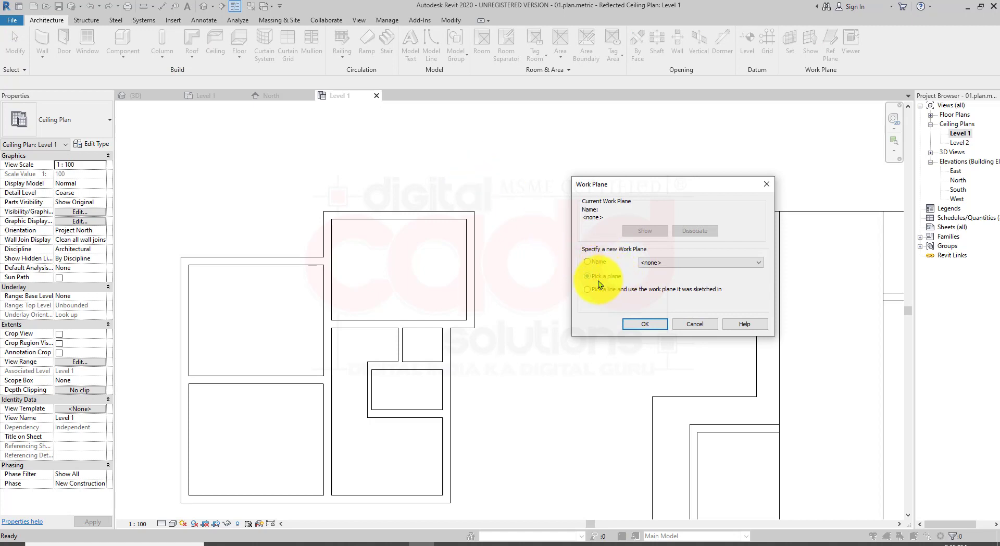
click(644, 324)
scroll(420, 361, down, 2)
scroll(388, 458, up, 3)
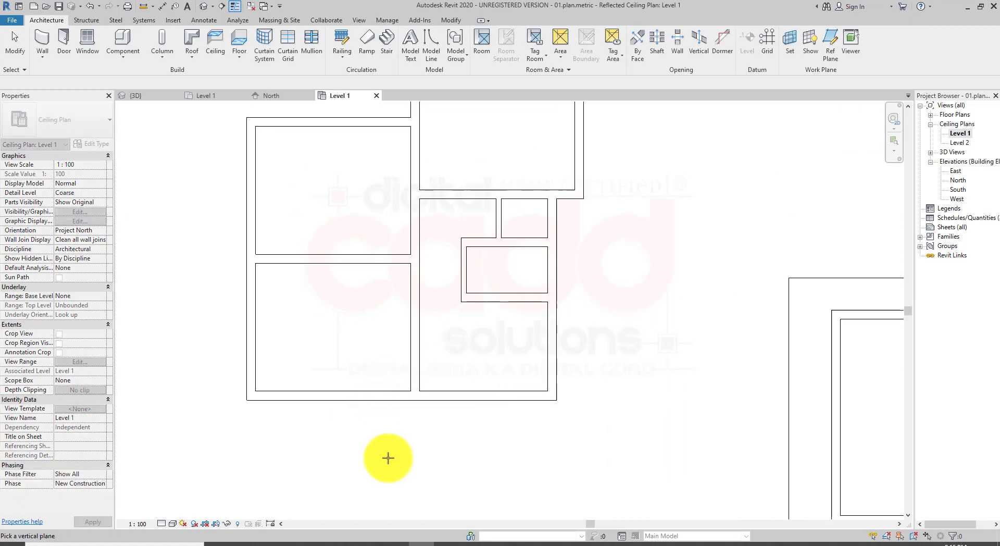
click(397, 399)
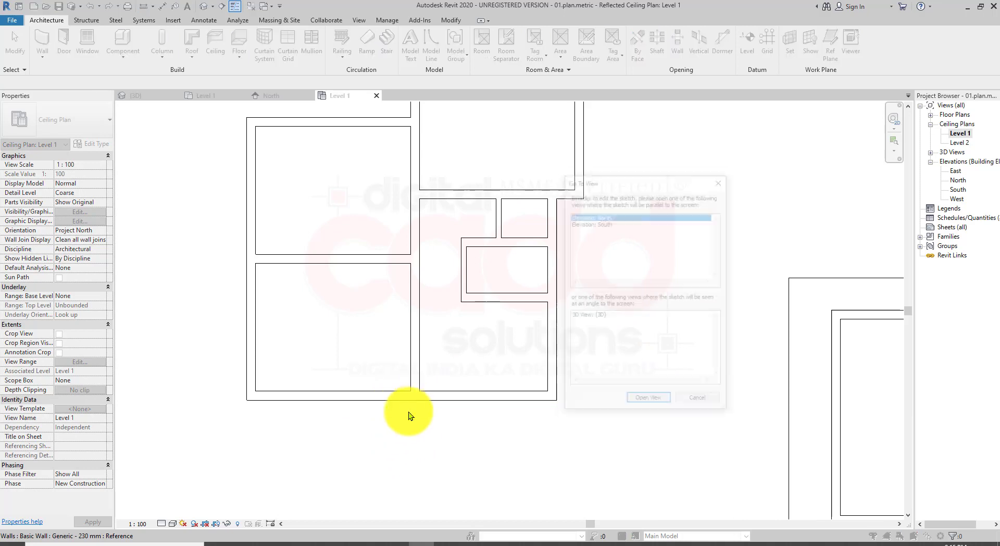
click(651, 401)
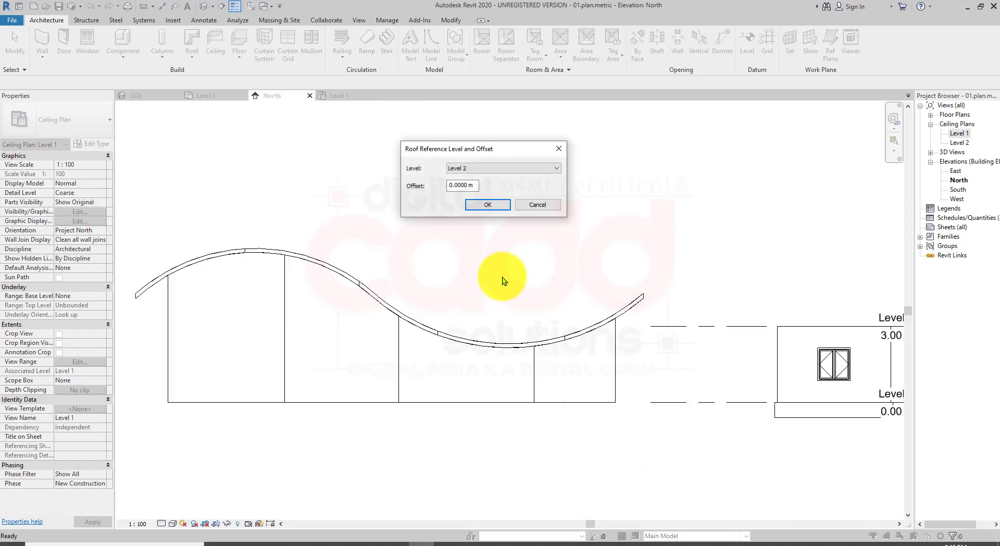
- Set the roof's reference level to Level 2 with an offset of 0.0000 m
click(472, 167)
click(475, 183)
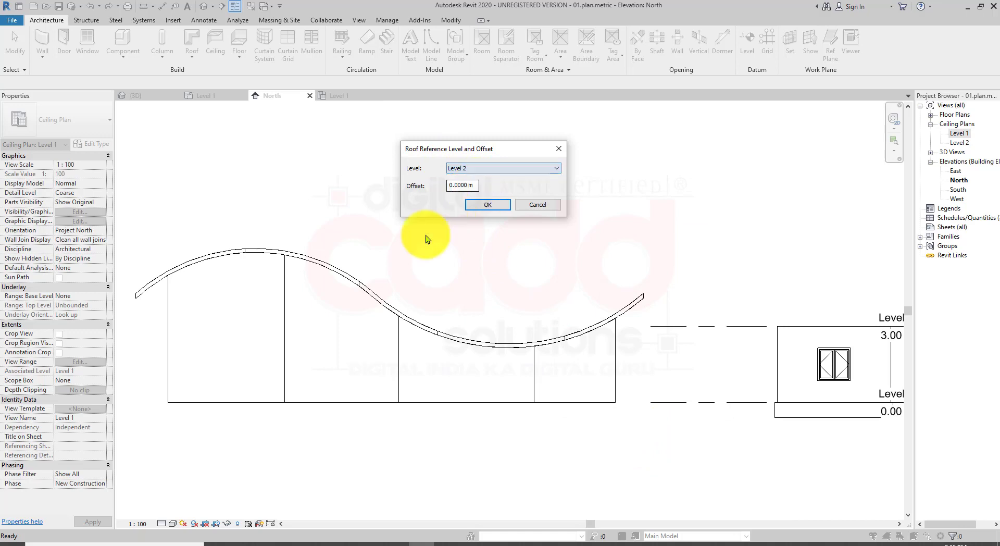
click(493, 203)
- Sketch an upward-bulging arc of about 5.2 m radius above Level 2, from outside the house's left wall to near mid-facade
scroll(539, 294, down, 4)
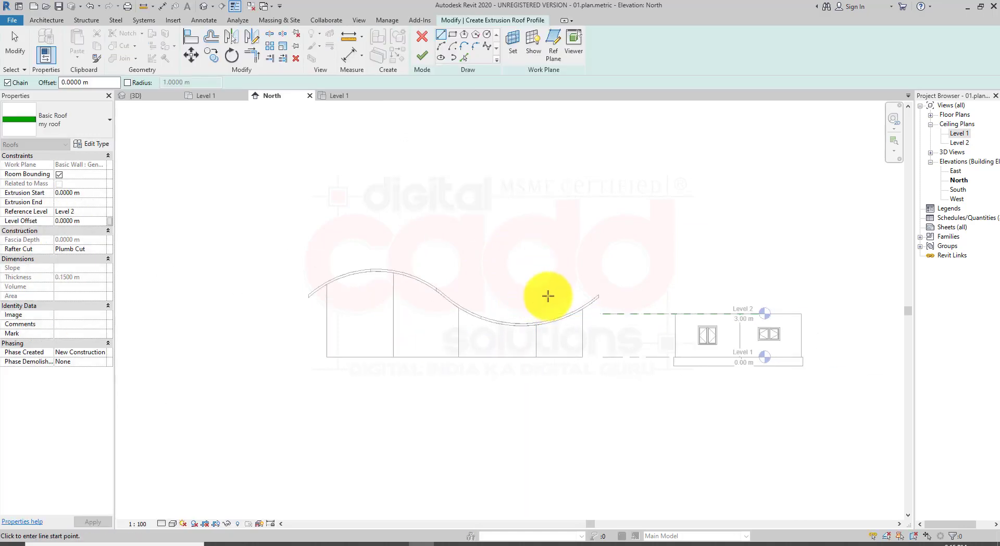
scroll(672, 291, up, 6)
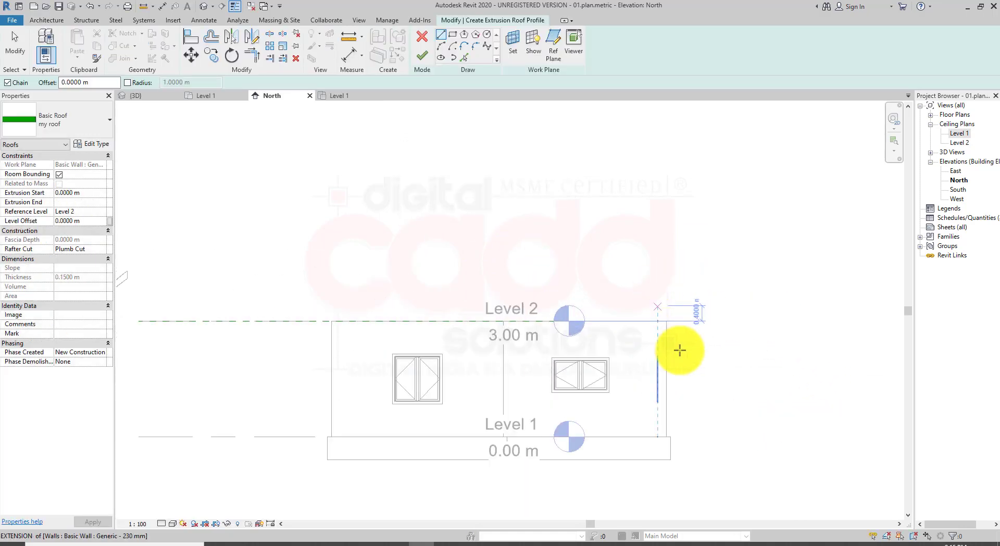
click(446, 49)
click(163, 287)
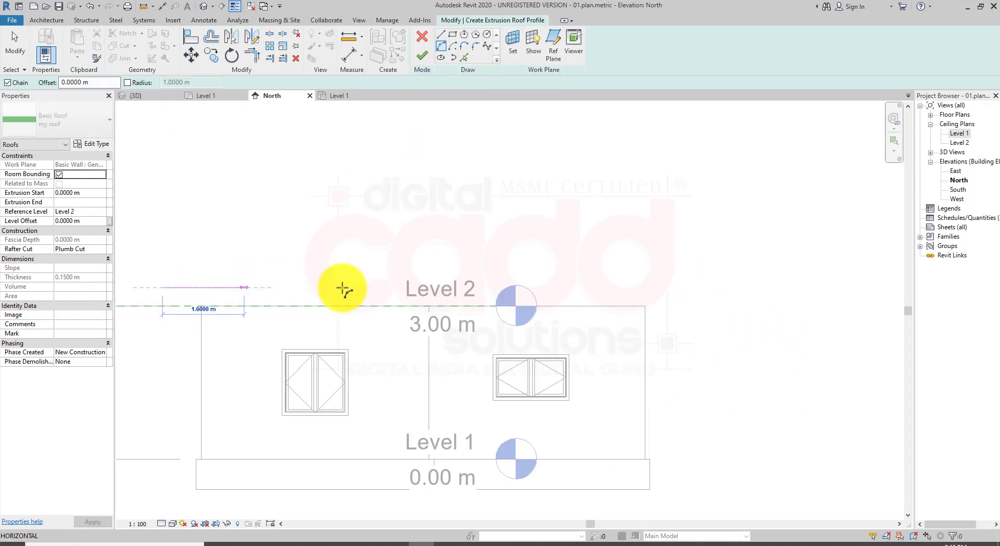
click(414, 284)
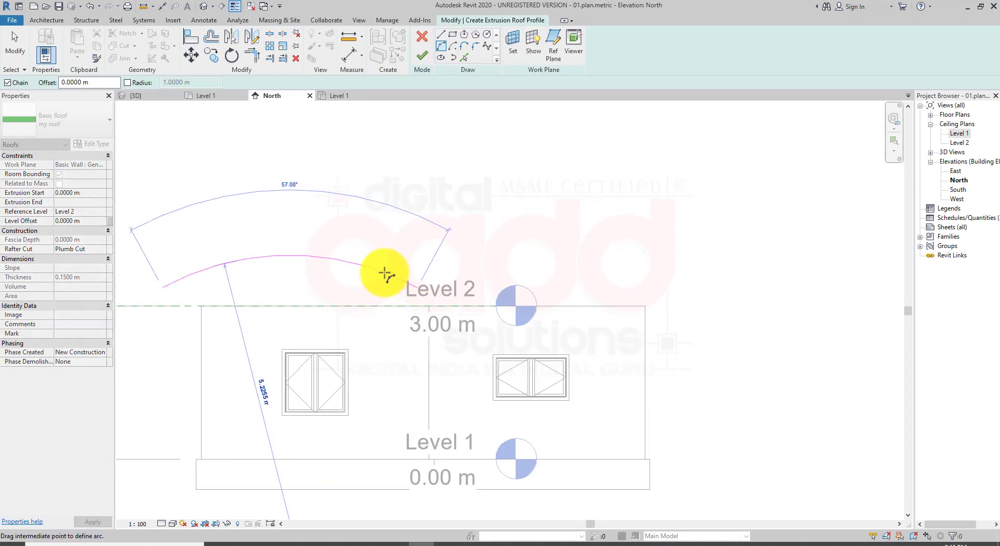
click(337, 258)
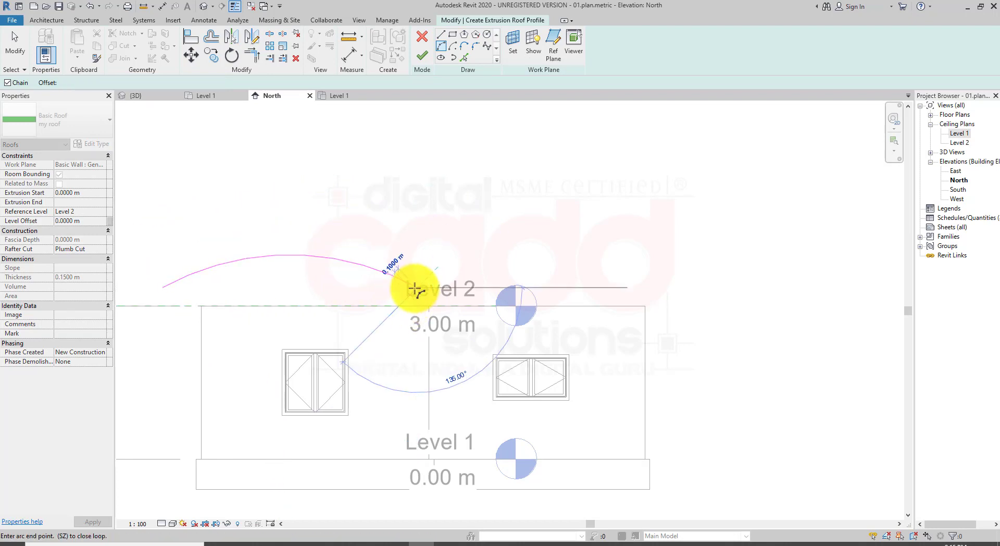
key(Escape)
key(Escape)
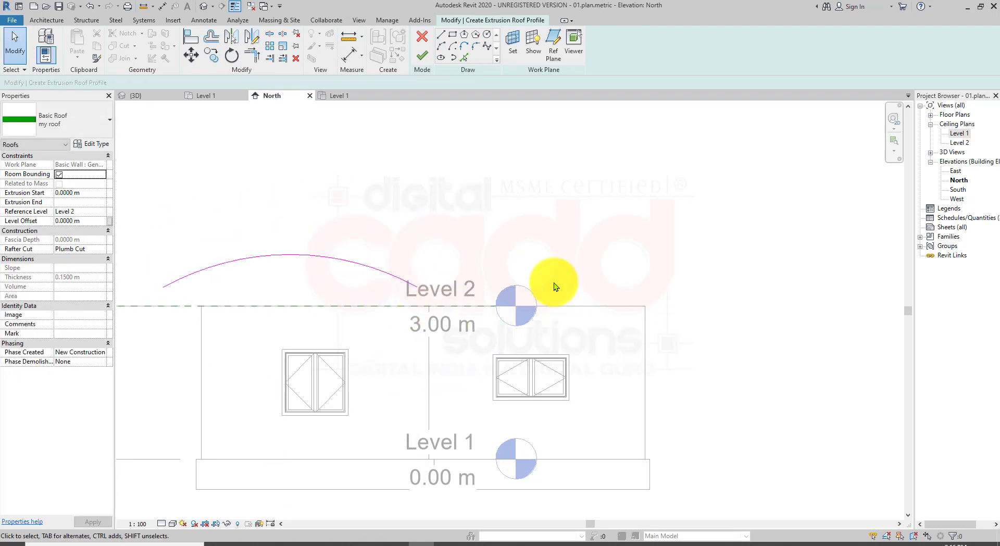
- Continue the profile with a tangent downward-sagging arc from the first arc's end to beyond the right wall, and finish the extrusion roof
click(419, 287)
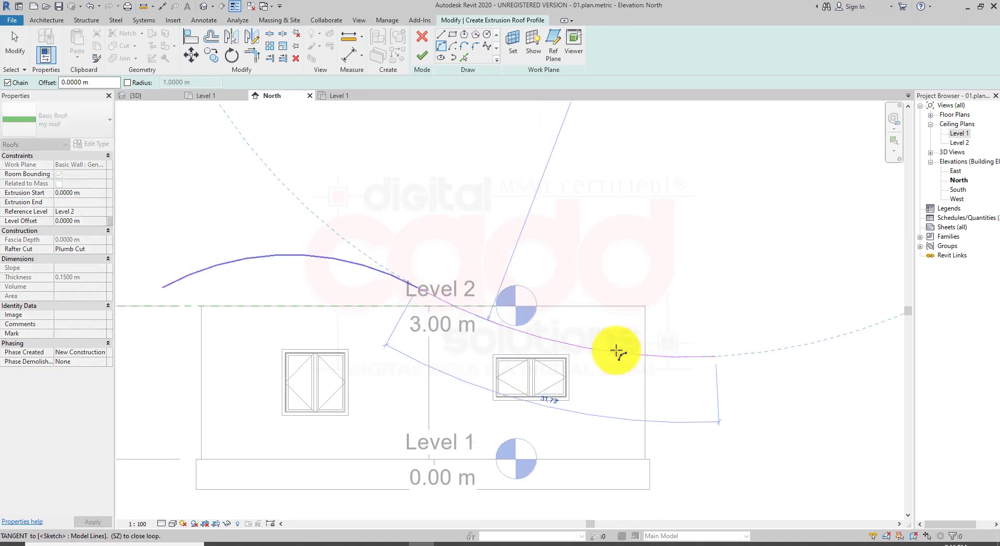
click(616, 351)
scroll(695, 251, down, 2)
key(Escape)
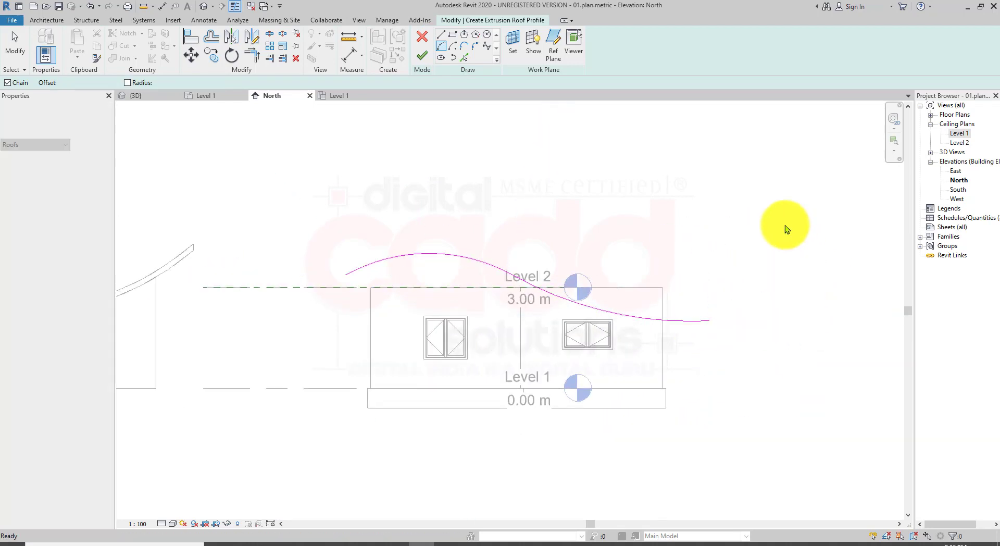
key(Escape)
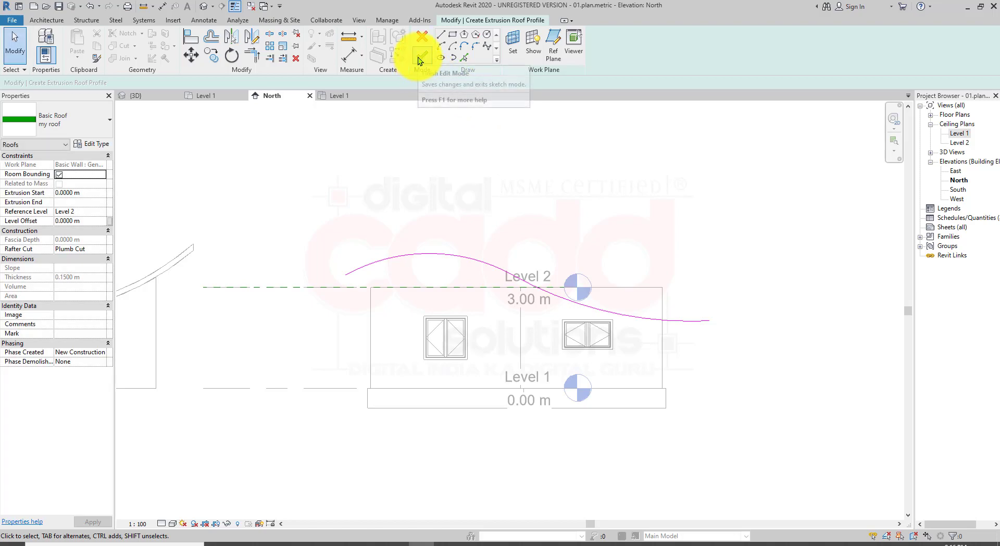
click(418, 57)
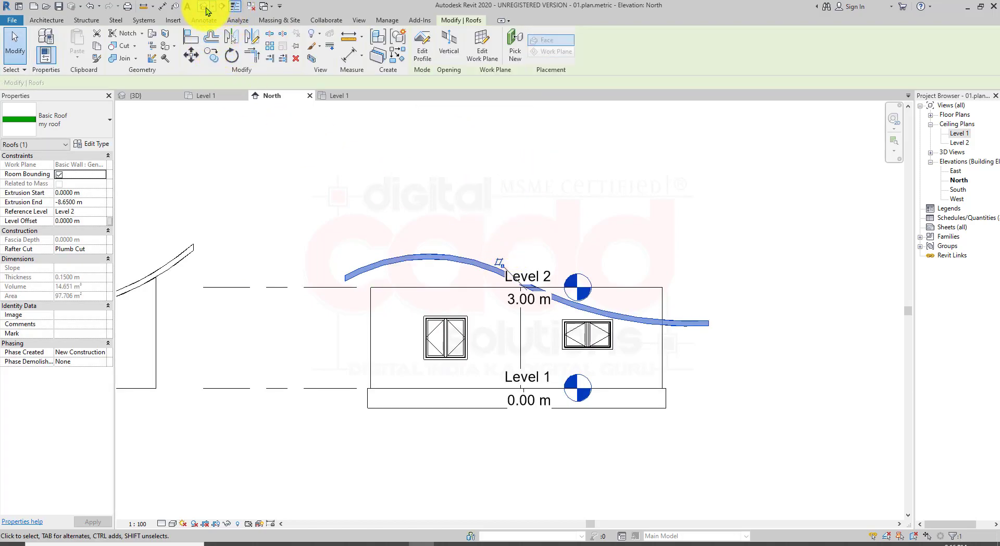
- In the 3D view, stretch both extruded ends of the new roof past the walls, to about 0.84 m start and -9.16 m end
click(204, 6)
scroll(476, 326, up, 2)
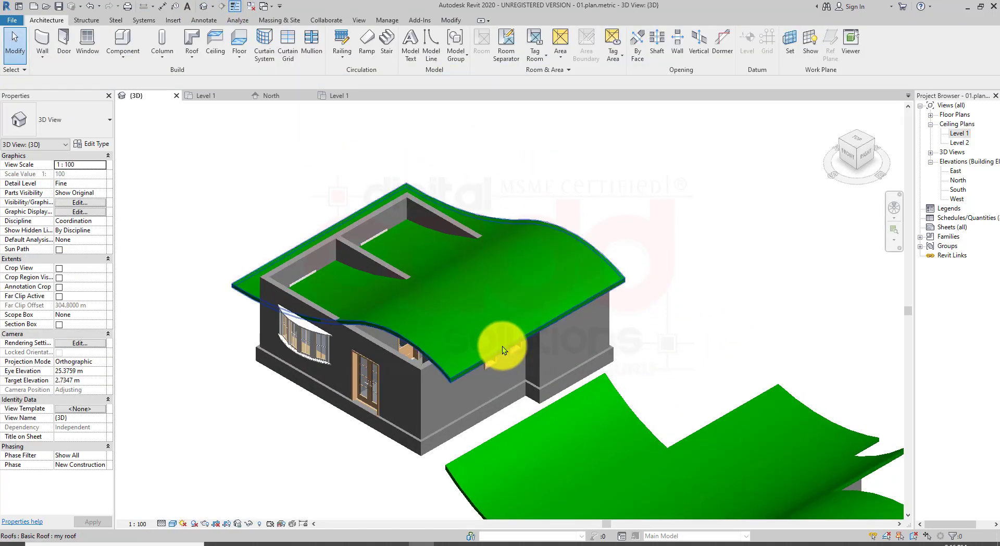
middle_drag(502, 346, 571, 459)
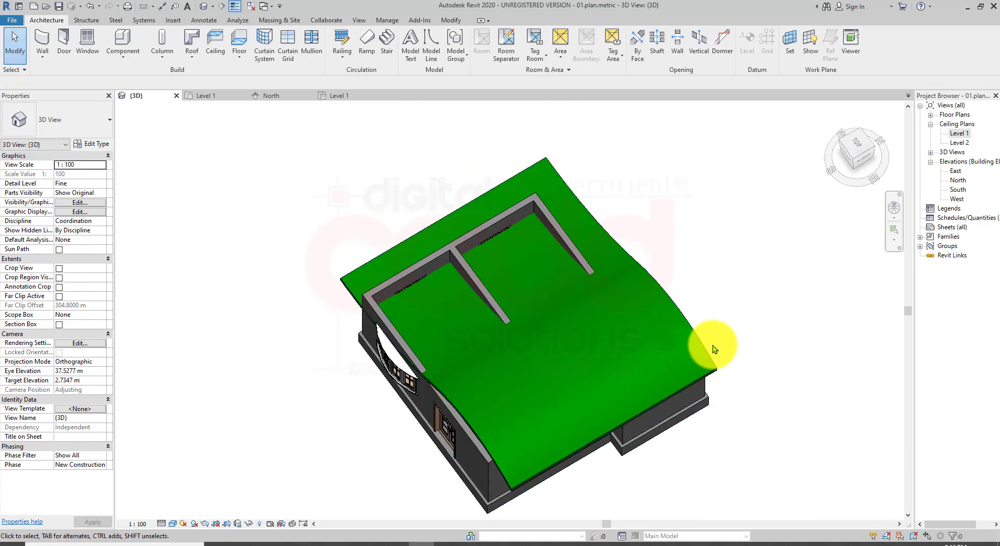
click(680, 311)
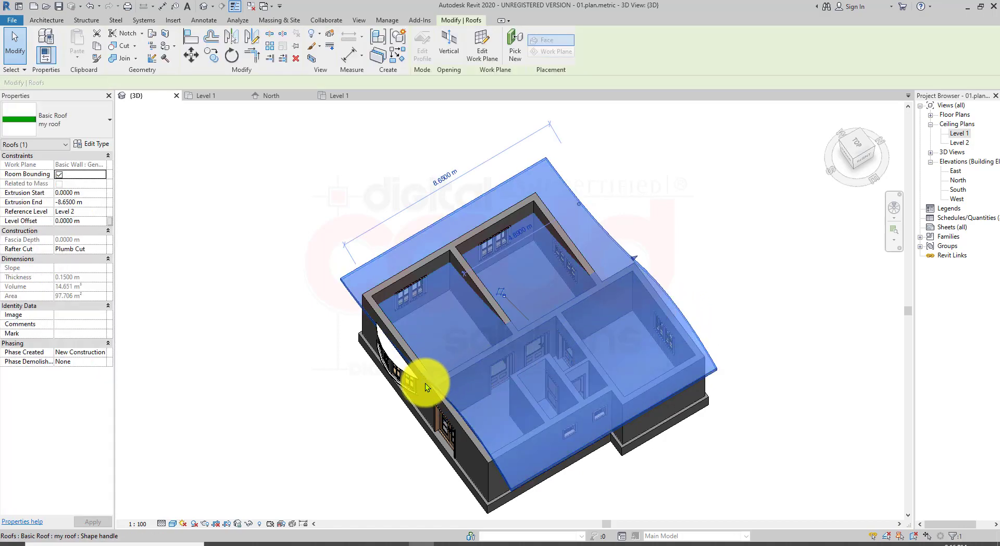
drag(425, 383, 401, 396)
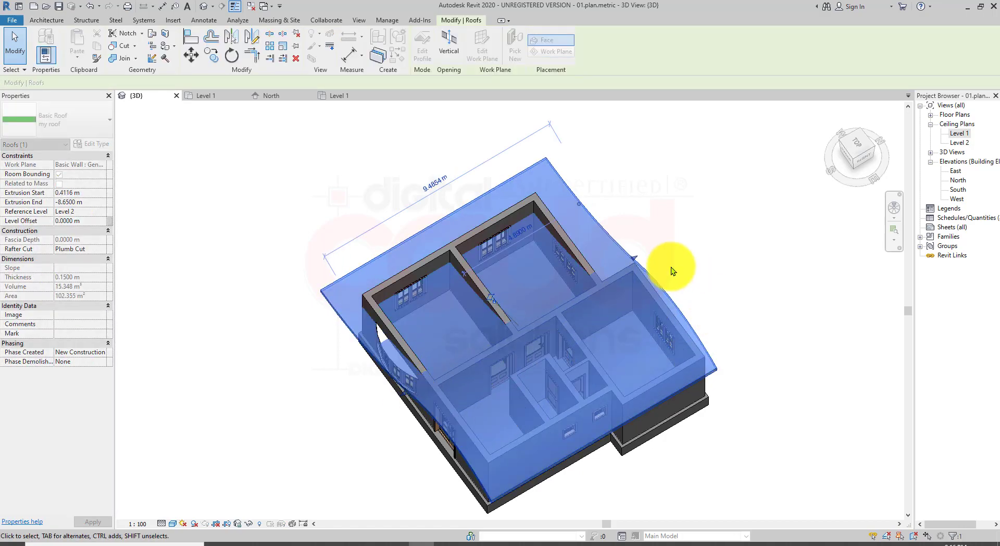
drag(633, 257, 664, 258)
click(725, 241)
- Move the new wavy roof upward so it sits higher over the house walls
shift+middle_drag(744, 412, 783, 291)
middle_drag(548, 391, 587, 183)
scroll(211, 277, up, 2)
shift+middle_drag(478, 385, 498, 189)
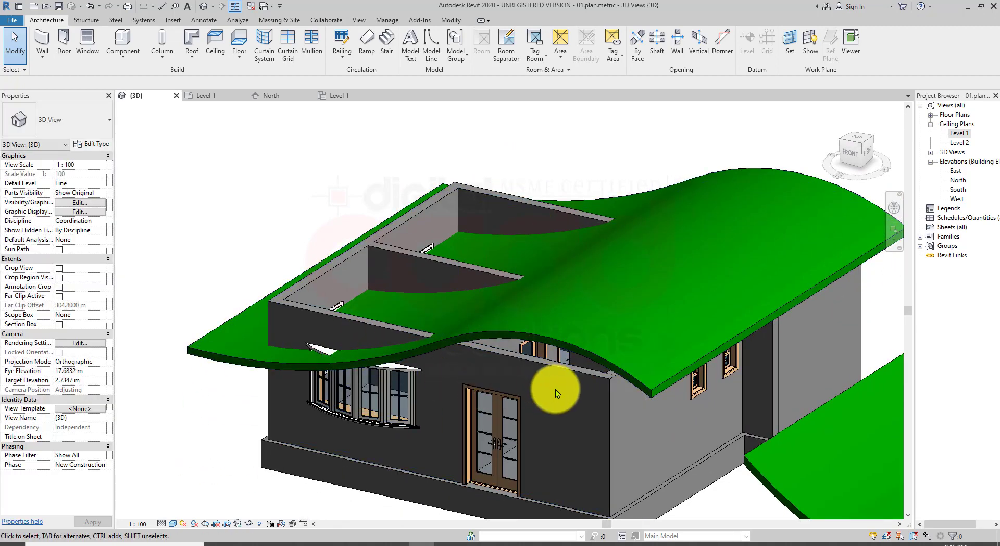
middle_drag(555, 389, 501, 361)
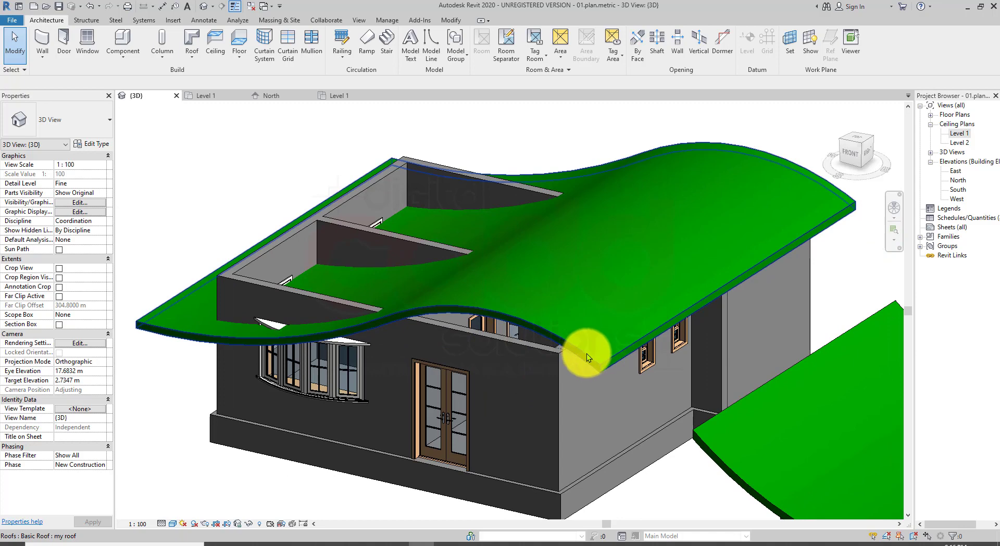
click(587, 353)
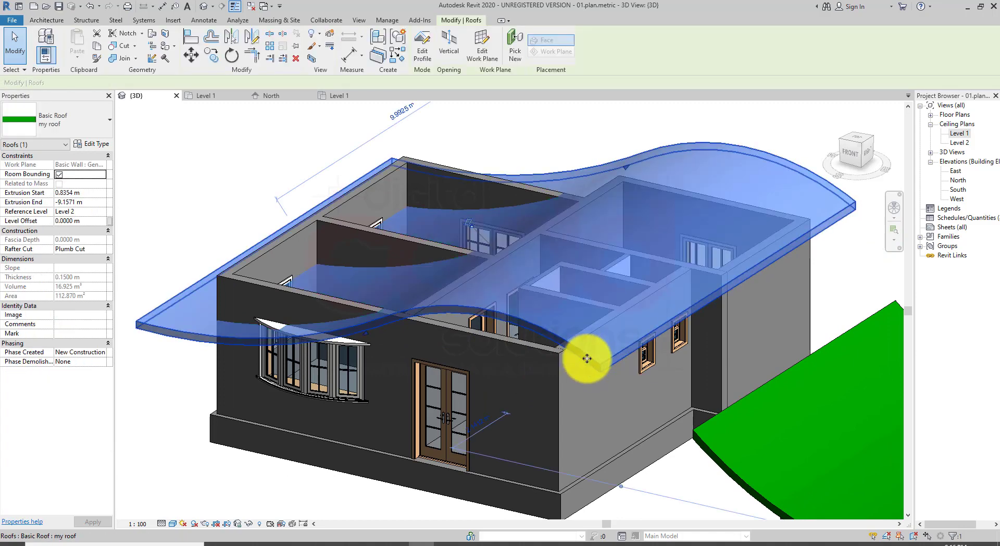
drag(586, 358, 582, 328)
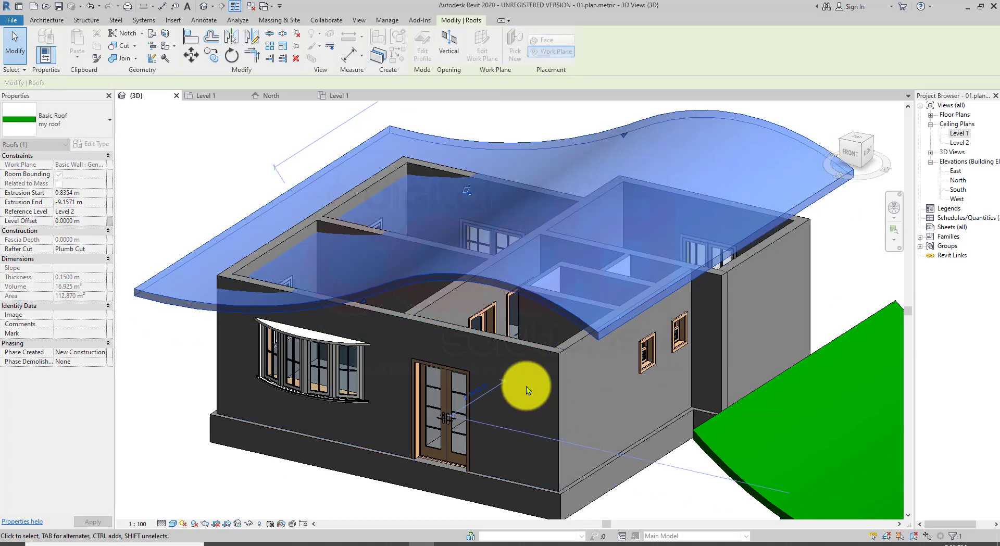
- Nudge the wavy roof slightly higher above the walls of the house with the bay window
shift+middle_drag(525, 386, 712, 310)
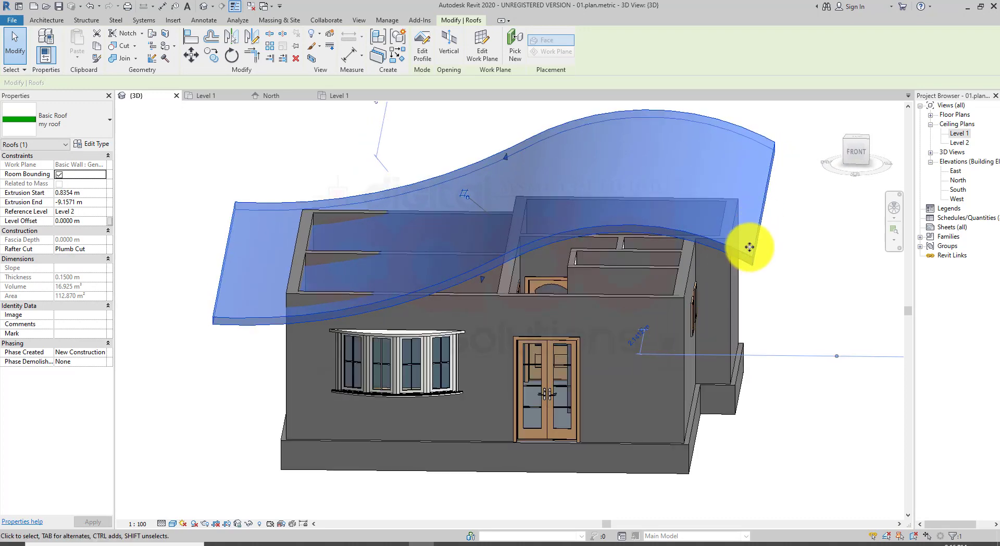
drag(744, 262, 745, 252)
click(786, 280)
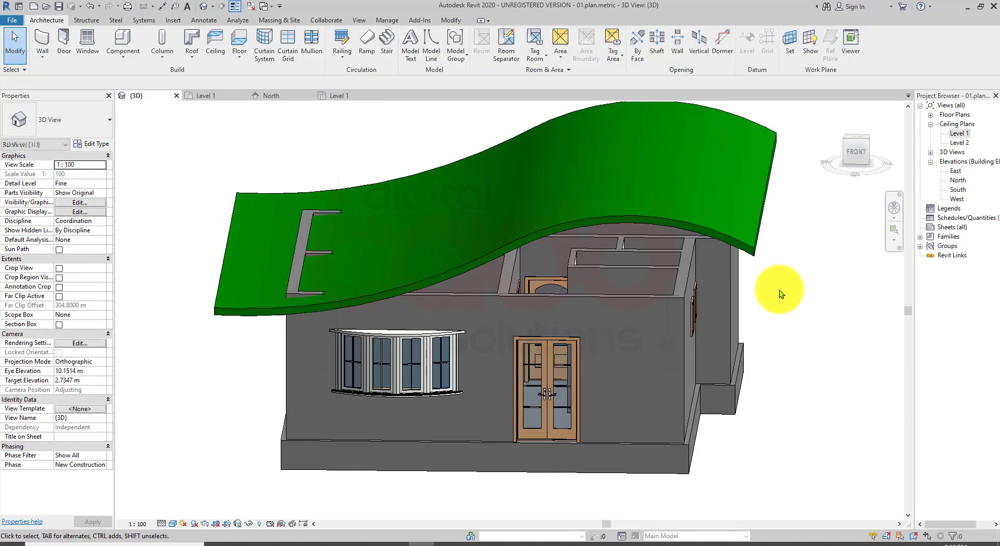
shift+middle_drag(714, 283, 514, 279)
scroll(476, 364, up, 2)
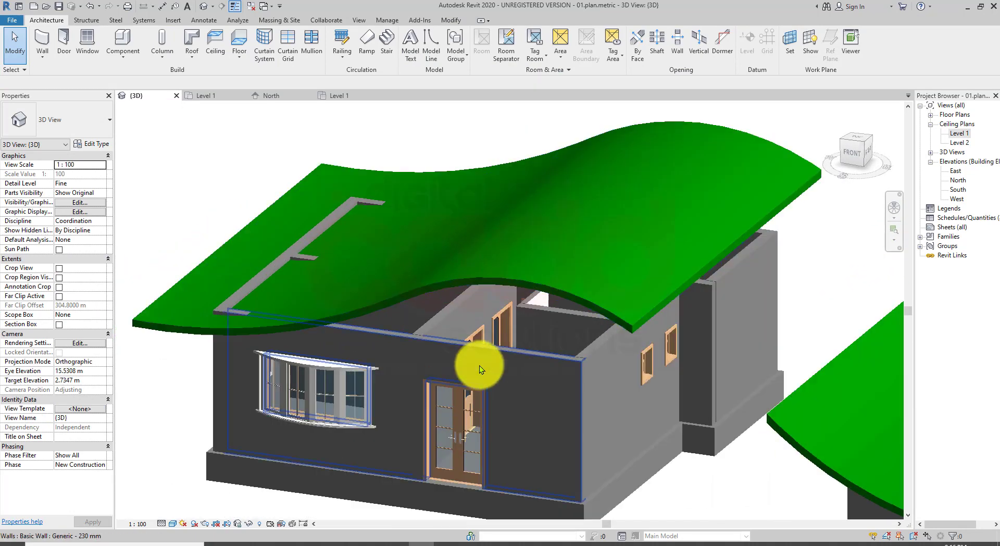
click(526, 357)
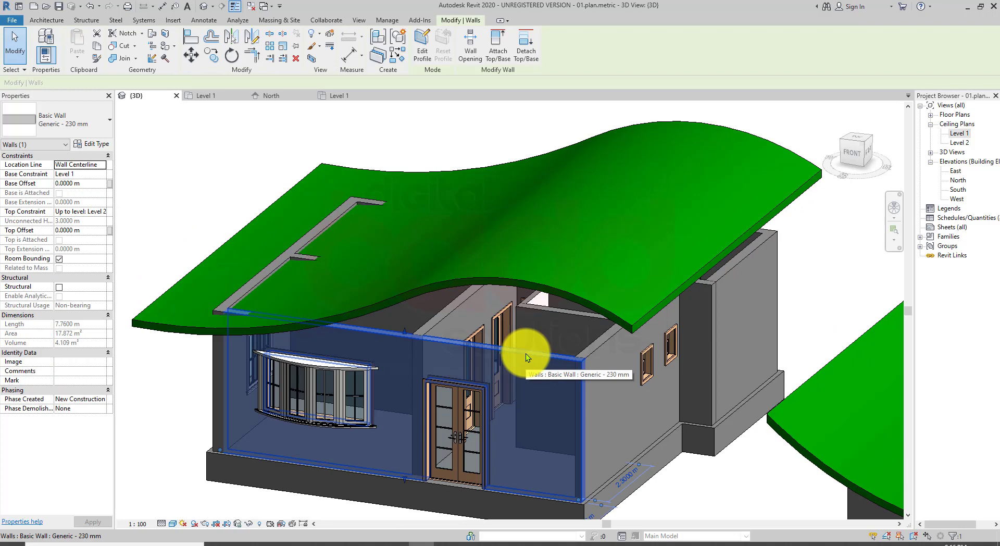
key(s)
key(a)
scroll(418, 285, down, 5)
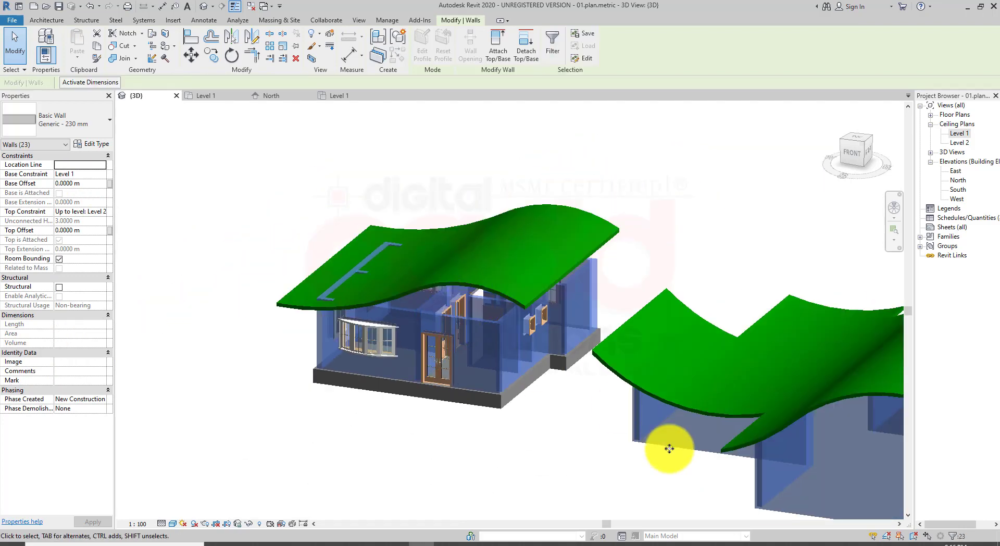
middle_drag(669, 448, 680, 416)
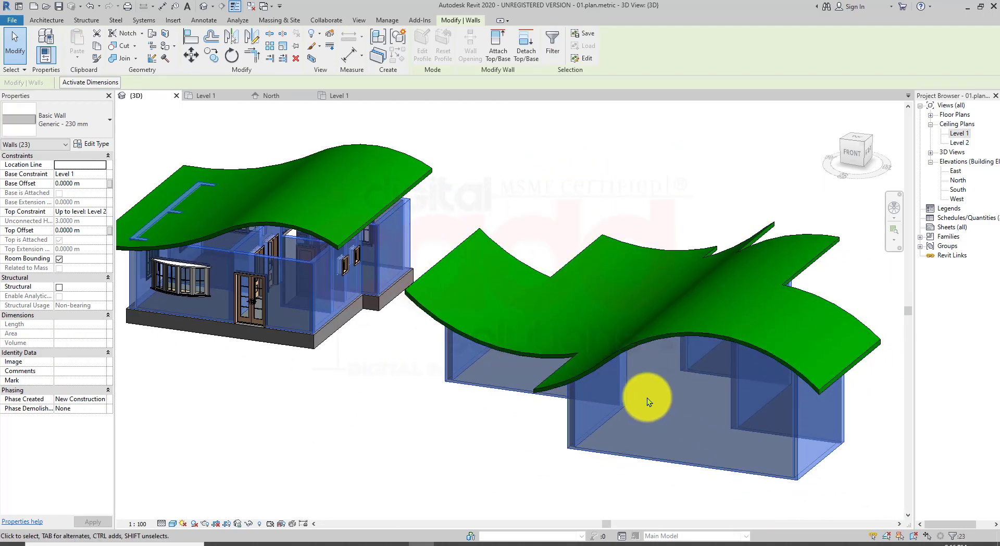
scroll(510, 365, up, 5)
key(Escape)
- Select the chain of walls connected to the front wall and attach their tops to the wavy roof
middle_drag(520, 421, 615, 456)
click(527, 327)
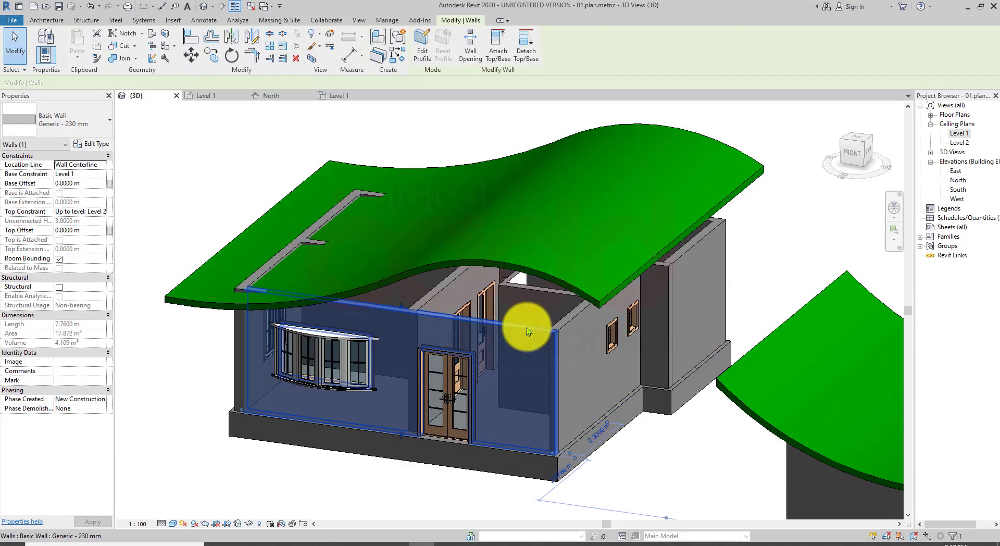
key(Tab)
click(526, 327)
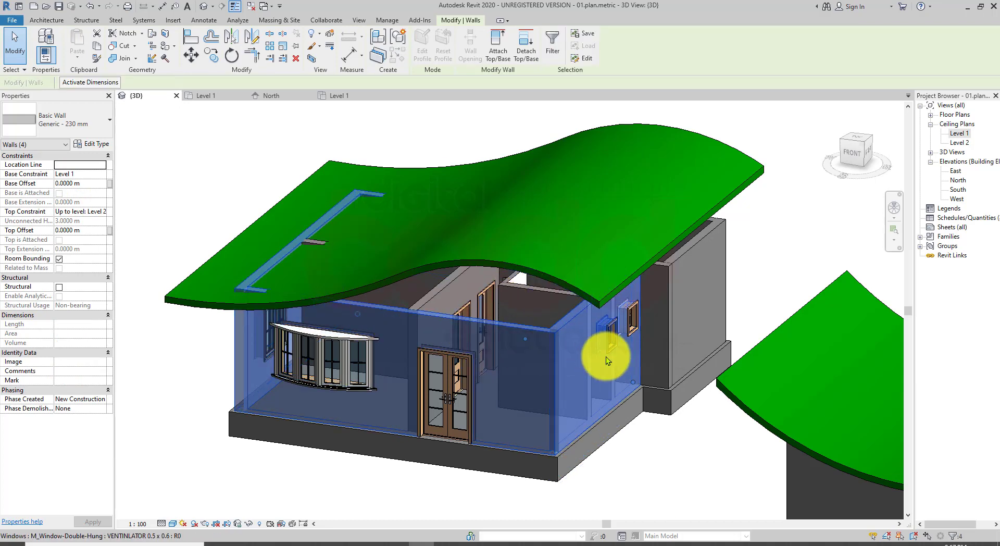
click(490, 51)
click(750, 174)
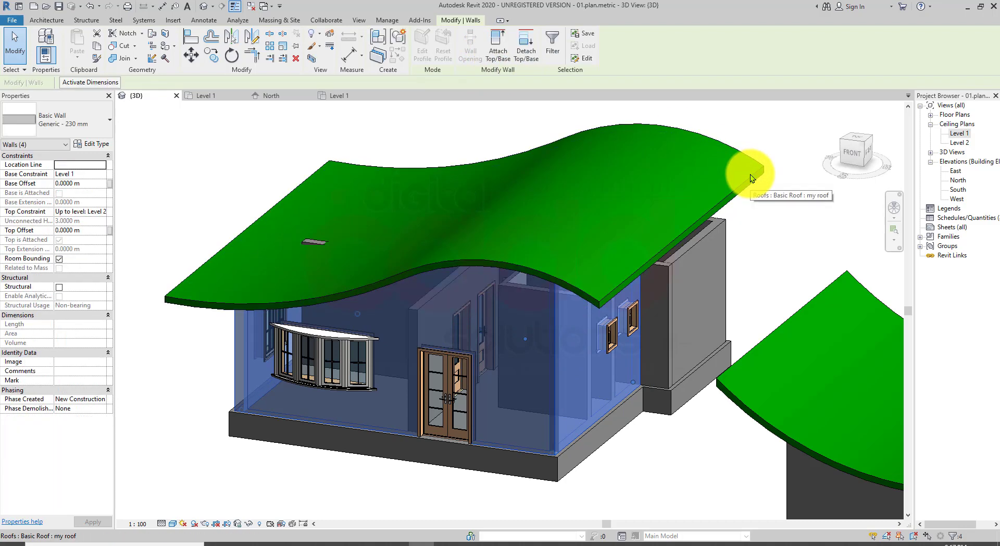
key(Escape)
key(Escape)
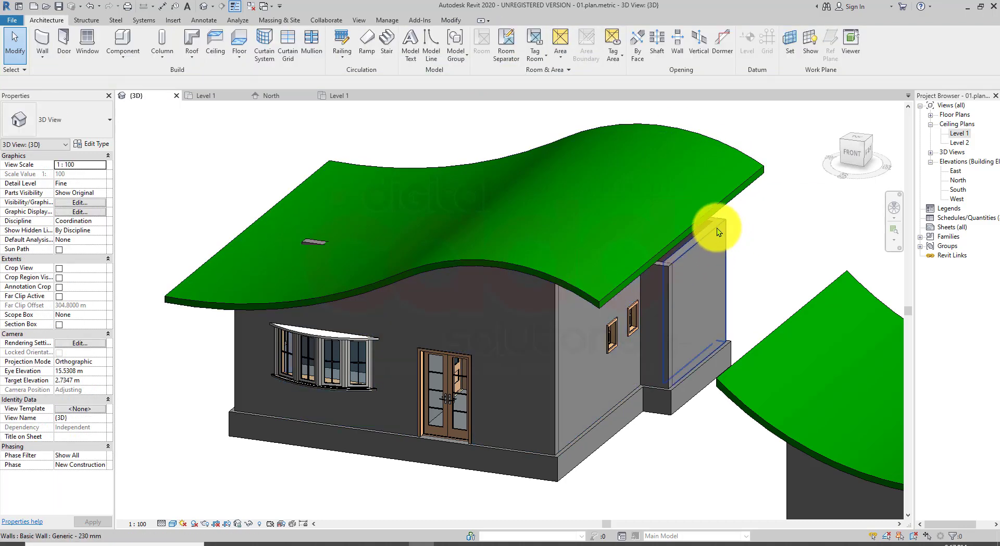
- Attach the tops of the wall chain around the house's projecting rear part to the same wavy roof
click(716, 228)
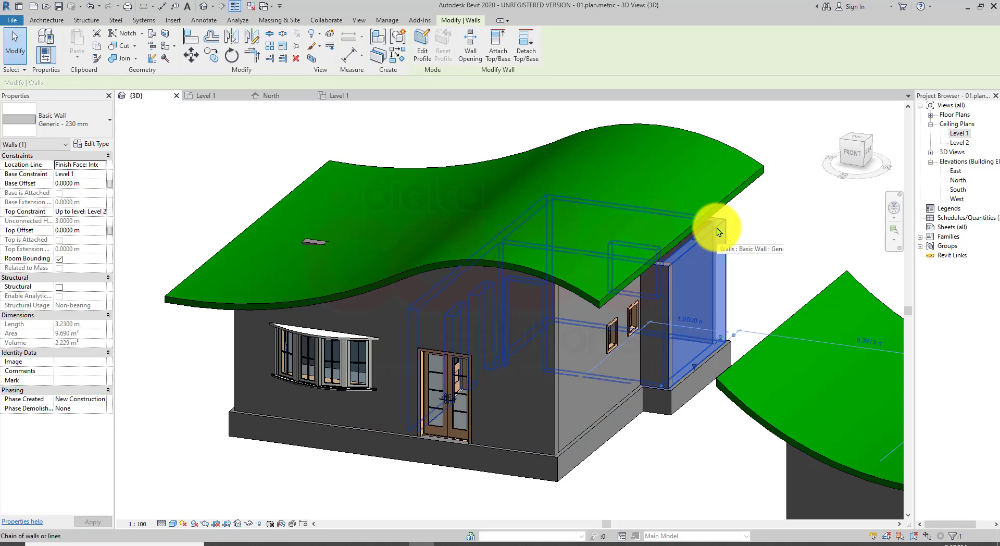
click(716, 227)
click(497, 52)
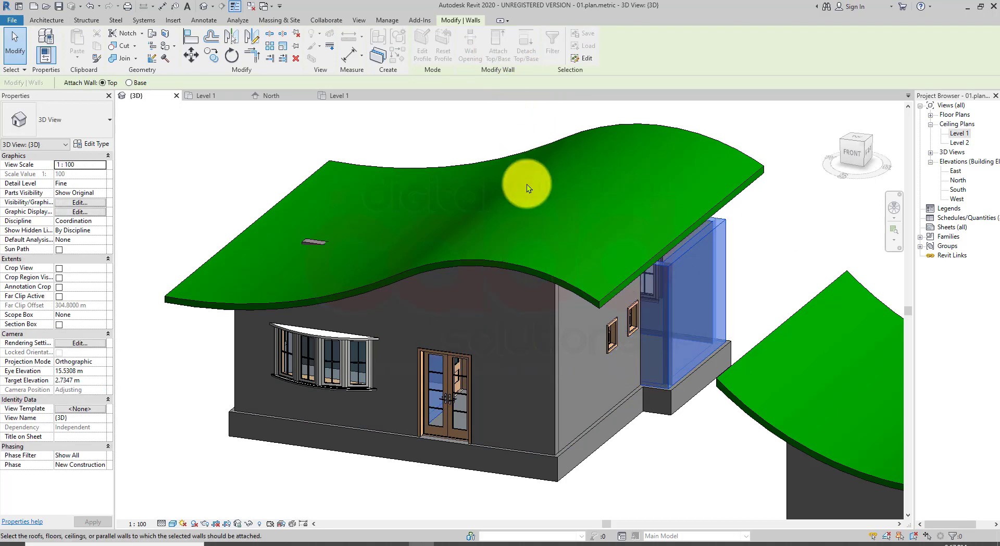
click(752, 172)
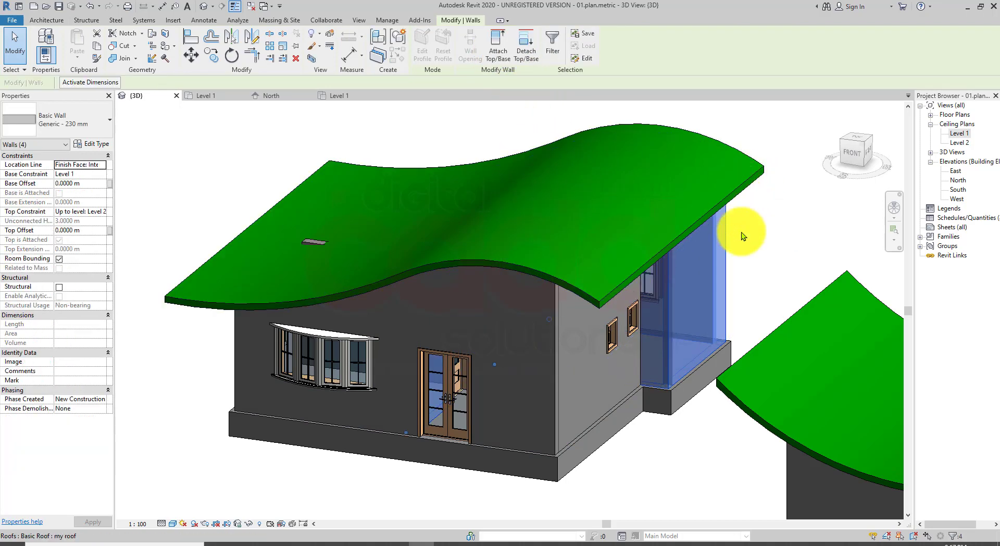
click(772, 249)
- Attach the top of the interior wall that pokes through the roof near the bay window to the wavy roof
shift+middle_drag(659, 317, 481, 339)
scroll(399, 307, up, 3)
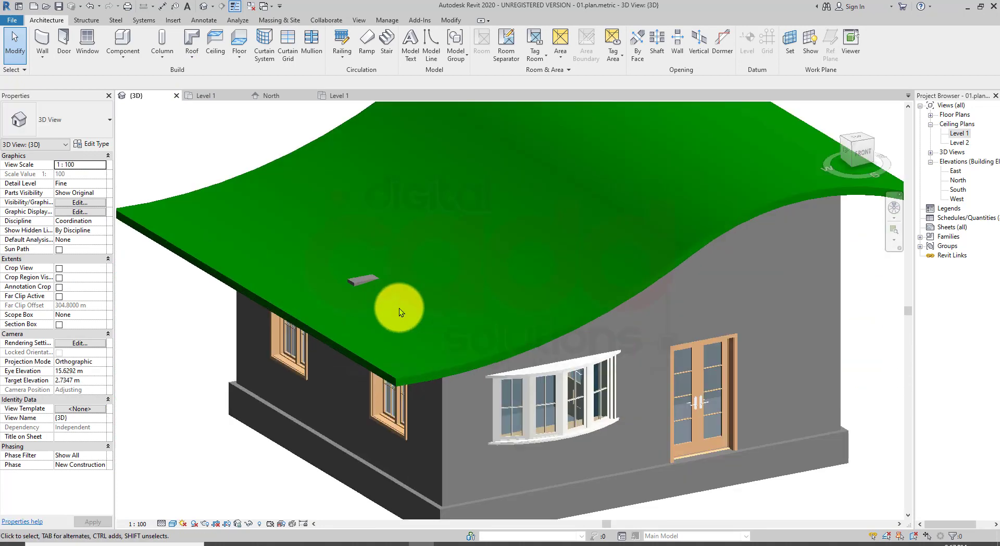
scroll(355, 287, up, 3)
click(357, 283)
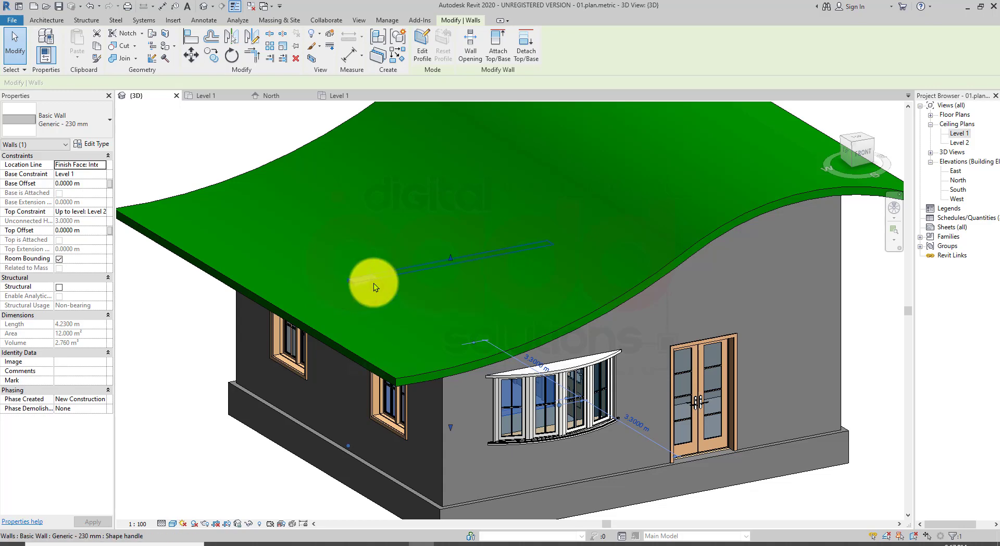
click(374, 278)
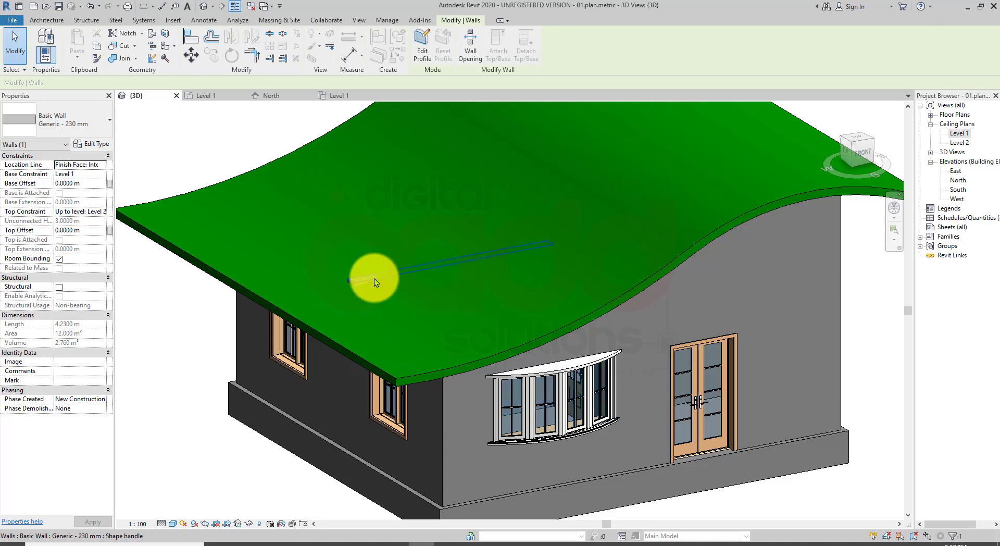
scroll(360, 291, up, 3)
key(Escape)
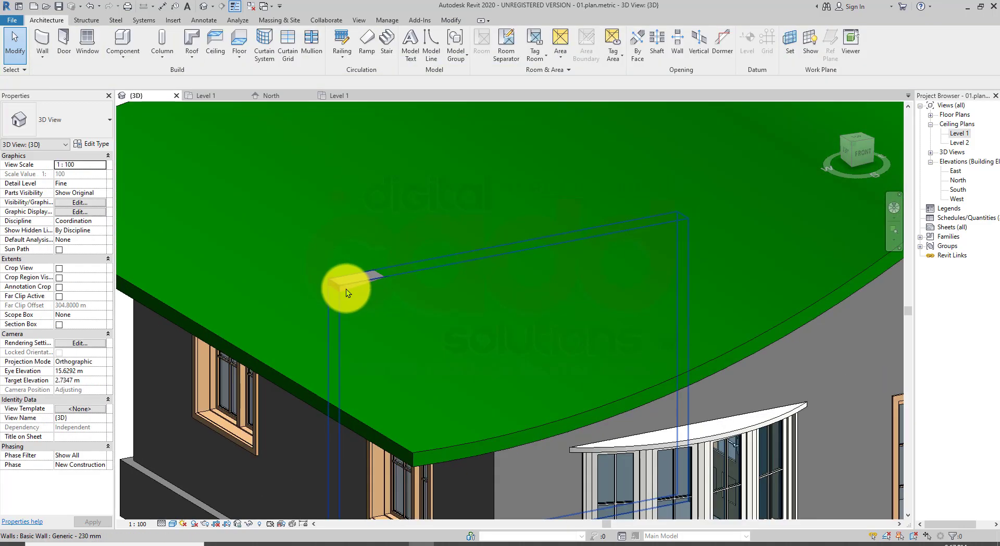
click(346, 288)
key(Tab)
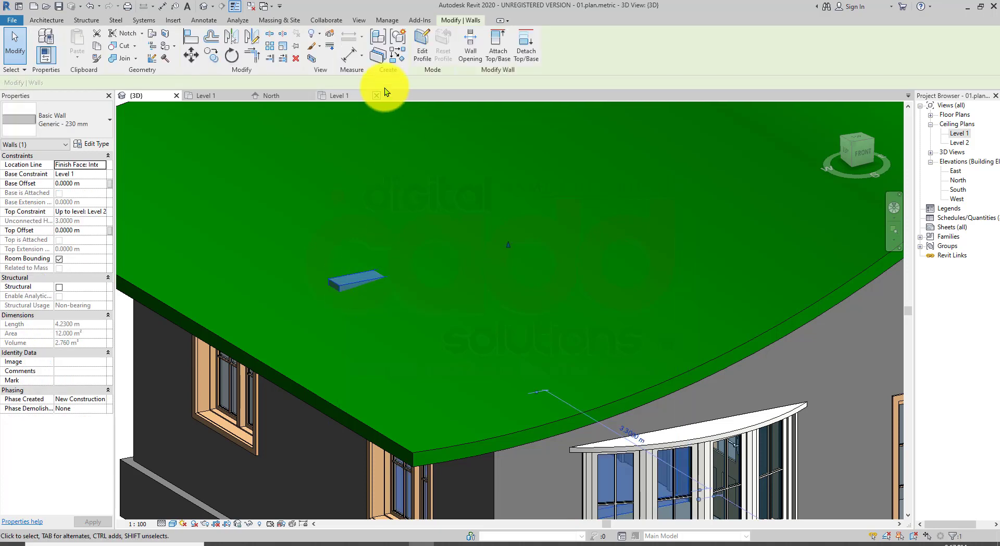
click(495, 52)
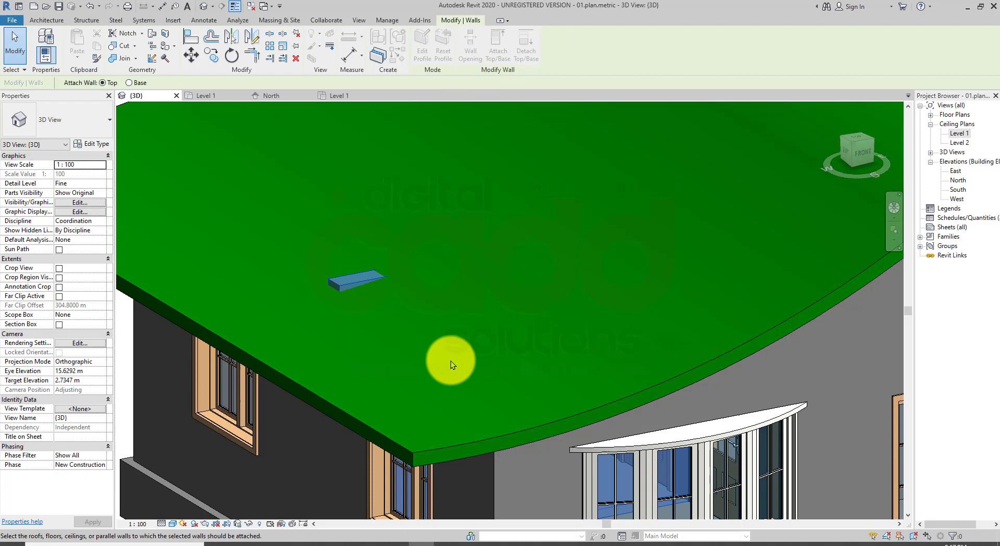
click(480, 439)
scroll(404, 335, down, 5)
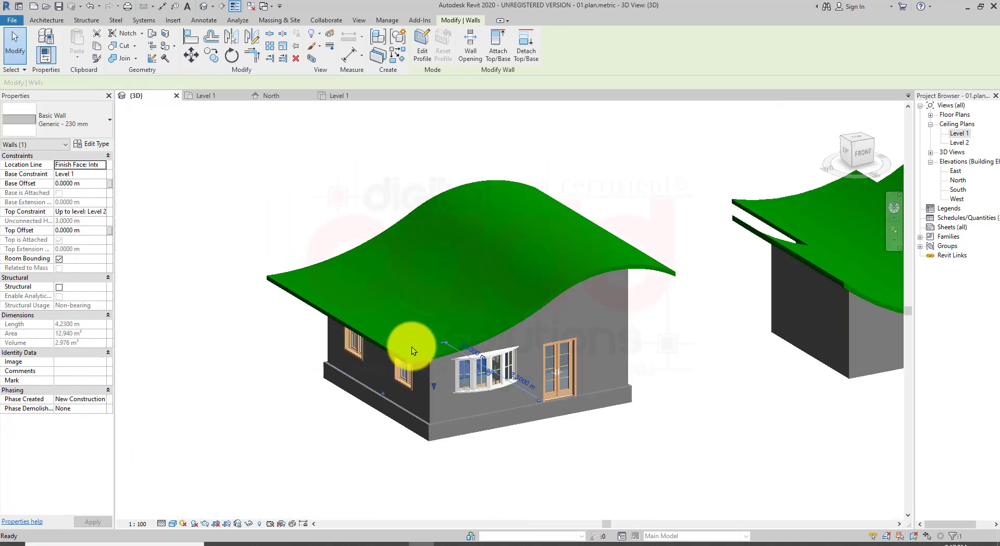
key(Escape)
- Examine the extruded roofs and their attached walls on both buildings from the front, side and back
shift+middle_drag(540, 405, 410, 408)
scroll(410, 408, up, 6)
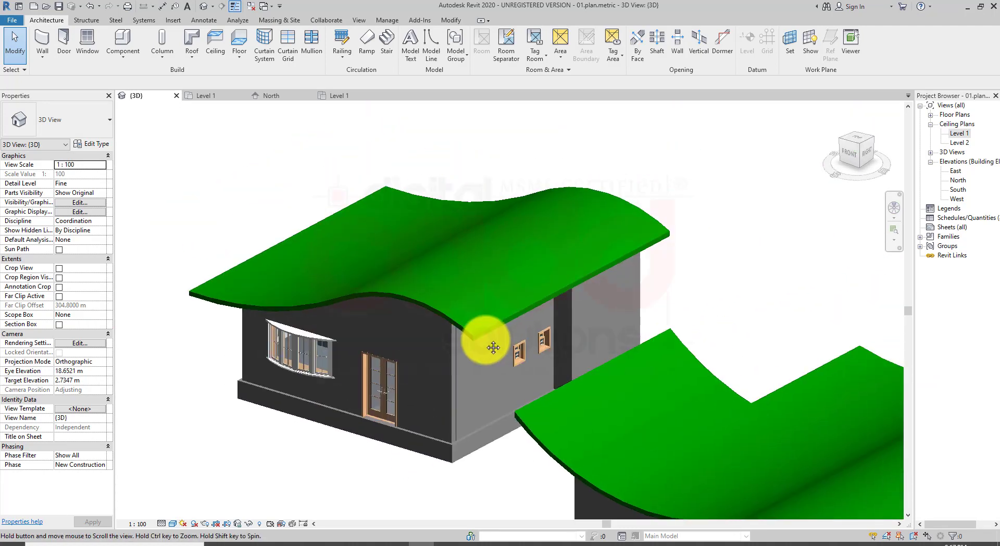
scroll(448, 353, down, 5)
scroll(453, 317, up, 5)
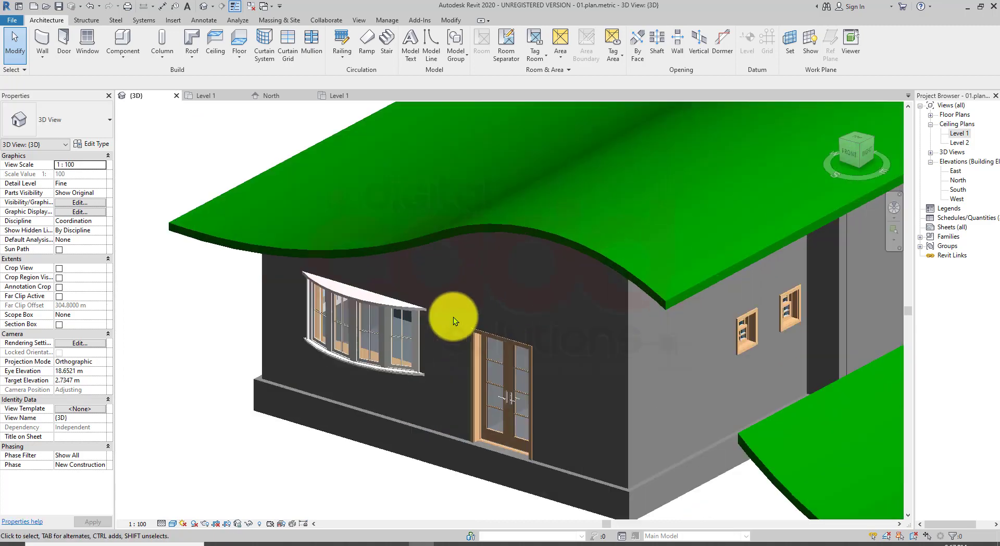
scroll(519, 324, down, 3)
shift+middle_drag(551, 251, 386, 347)
scroll(328, 301, up, 3)
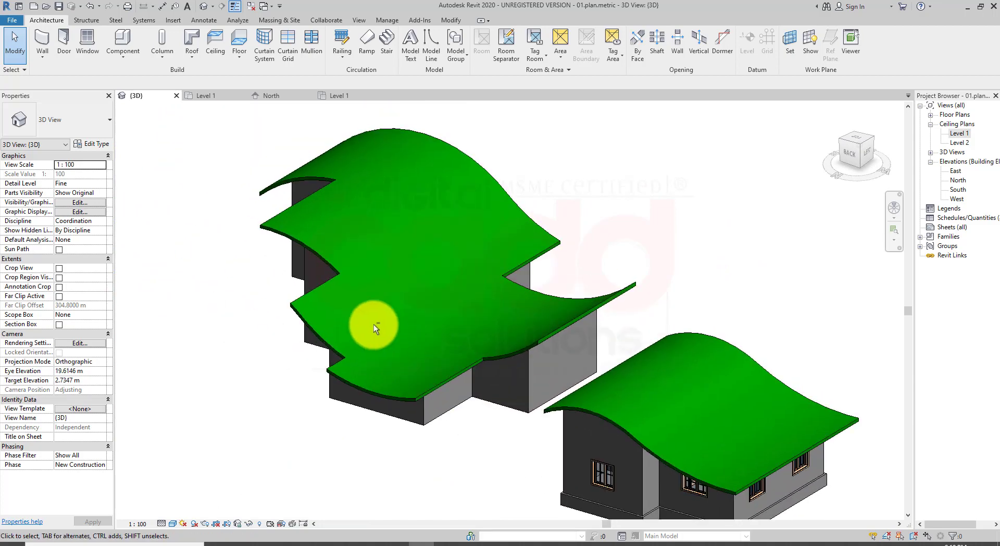
scroll(378, 326, up, 2)
scroll(382, 338, down, 2)
shift+middle_drag(383, 340, 569, 364)
scroll(562, 350, up, 2)
scroll(522, 355, down, 3)
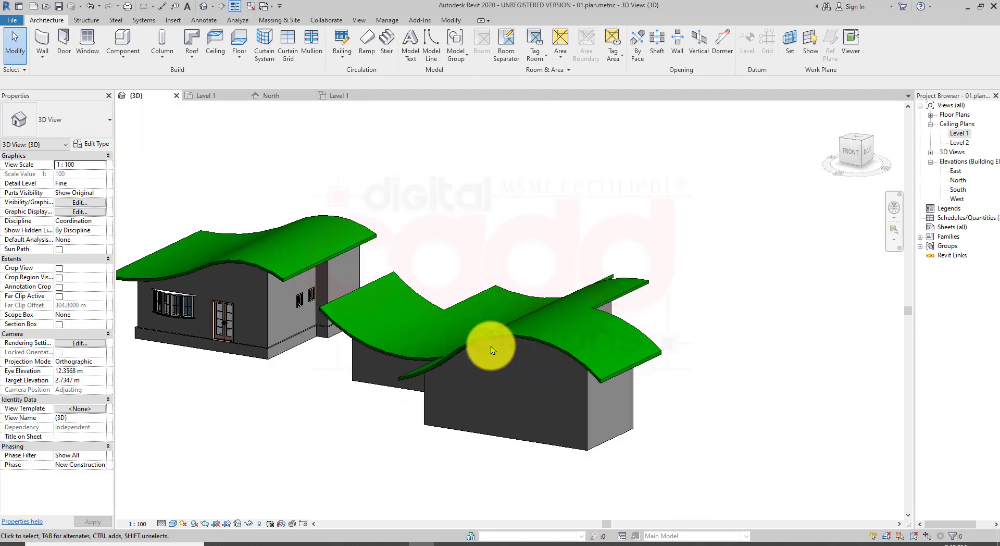
scroll(490, 346, up, 2)
shift+middle_drag(490, 405, 455, 521)
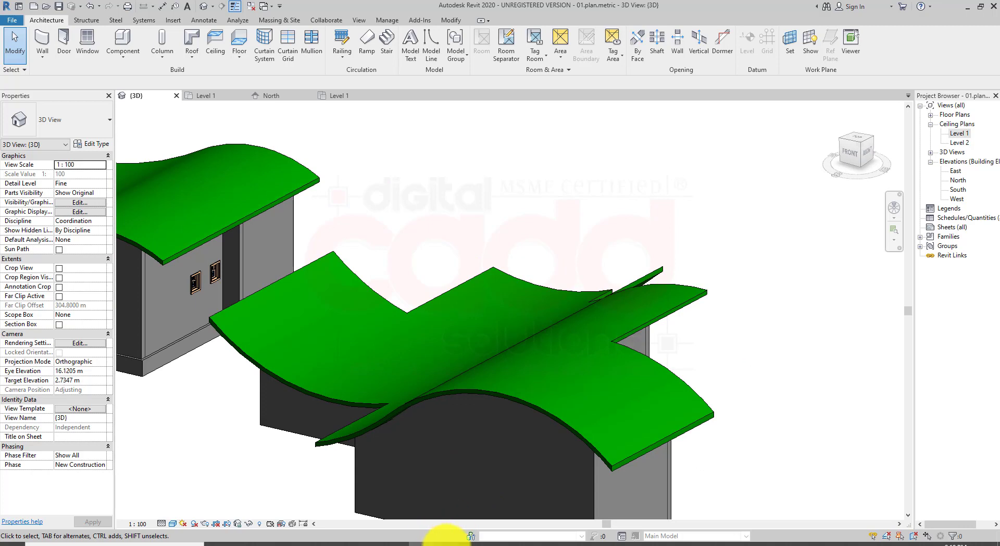
click(446, 543)
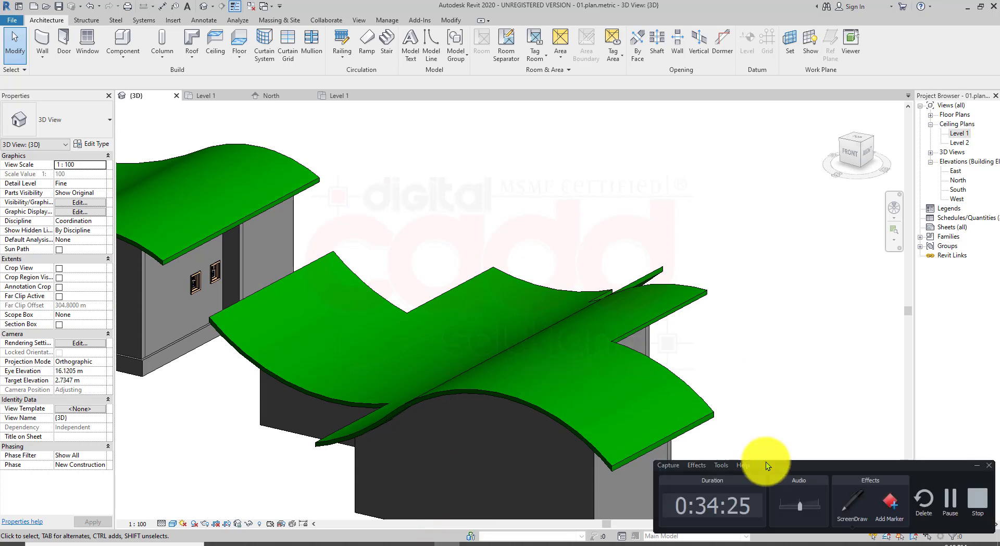
click(948, 503)
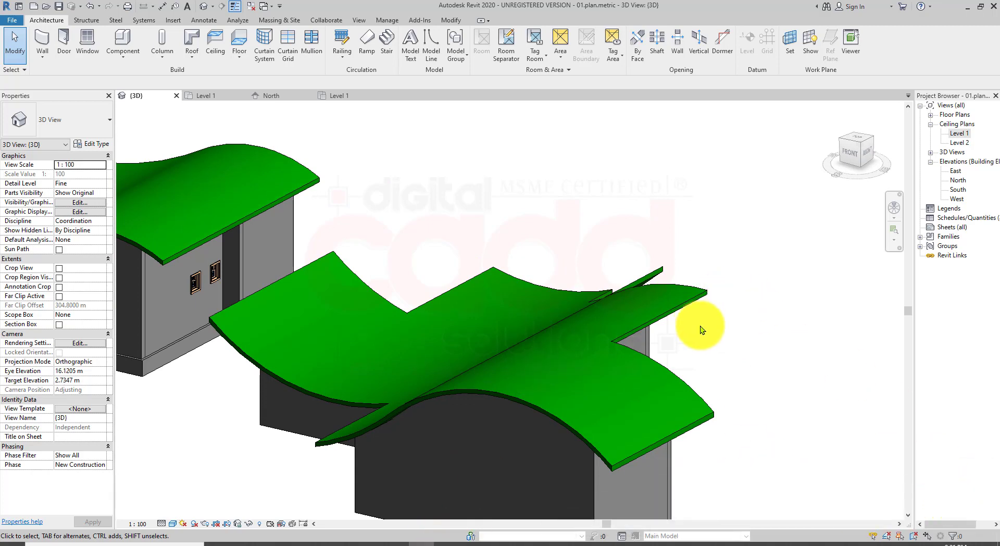
- Review the Roof by Extrusion command's description and inspect the house's roof-to-wall fit from below and from the front
scroll(701, 329, down, 2)
scroll(382, 333, up, 2)
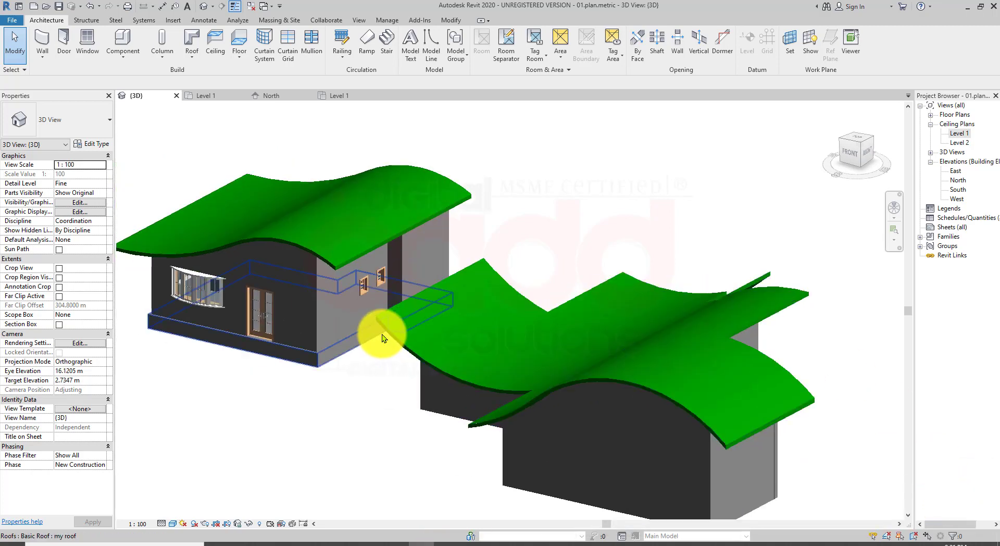
middle_drag(383, 328, 428, 349)
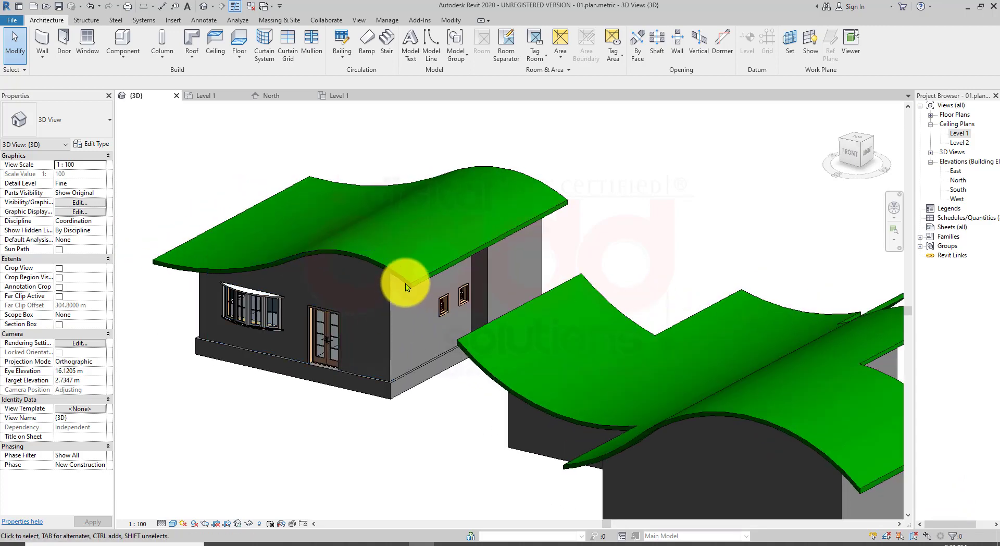
click(187, 61)
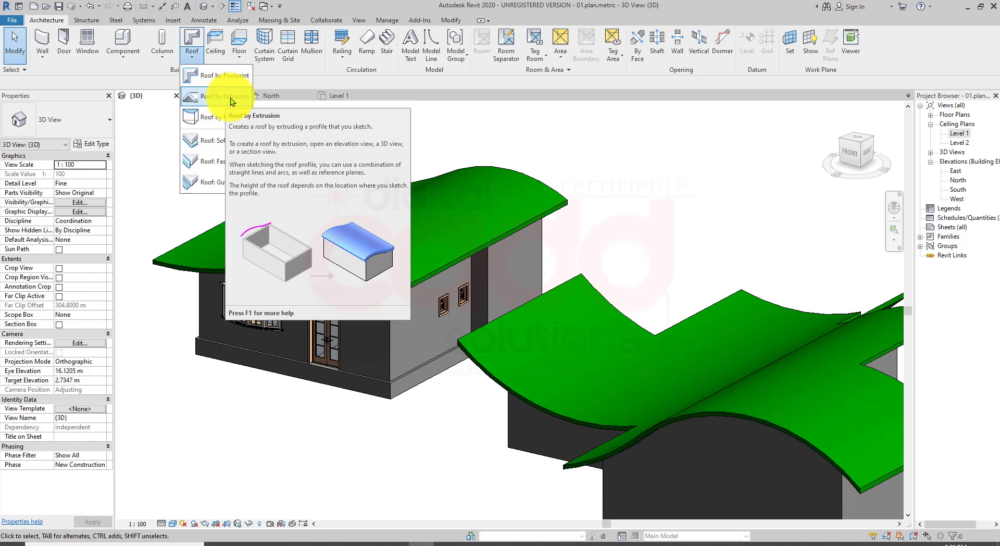
click(588, 184)
middle_drag(644, 240, 513, 328)
scroll(461, 237, up, 3)
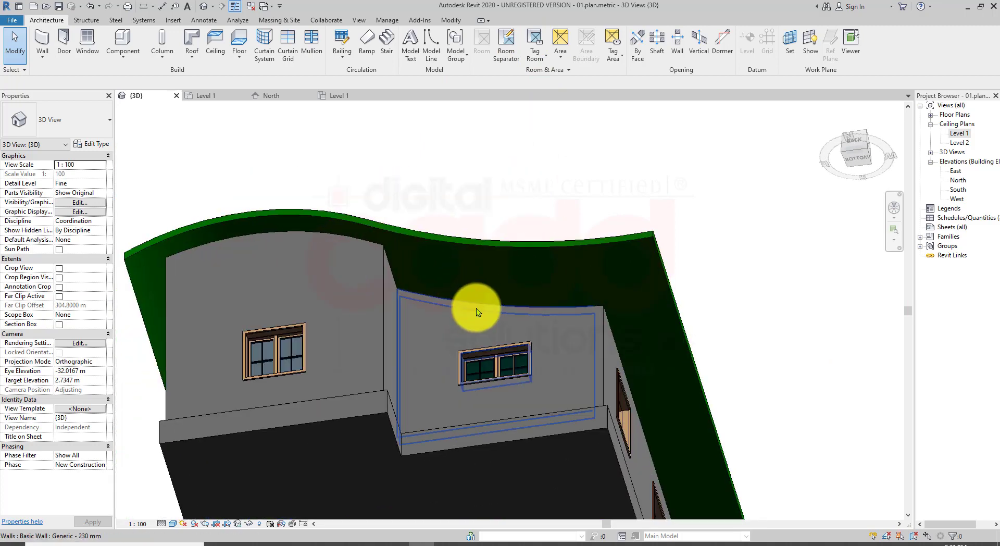
shift+middle_drag(466, 291, 550, 363)
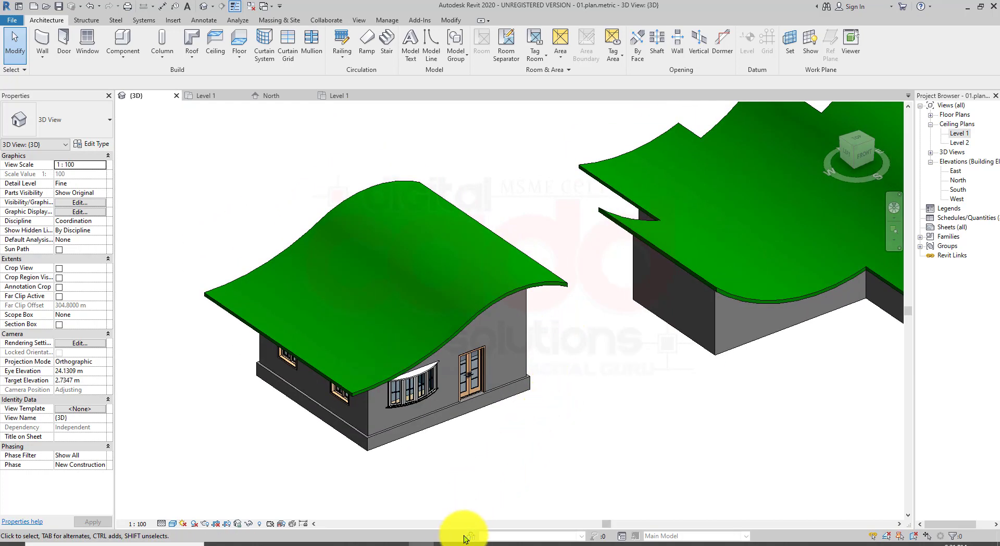